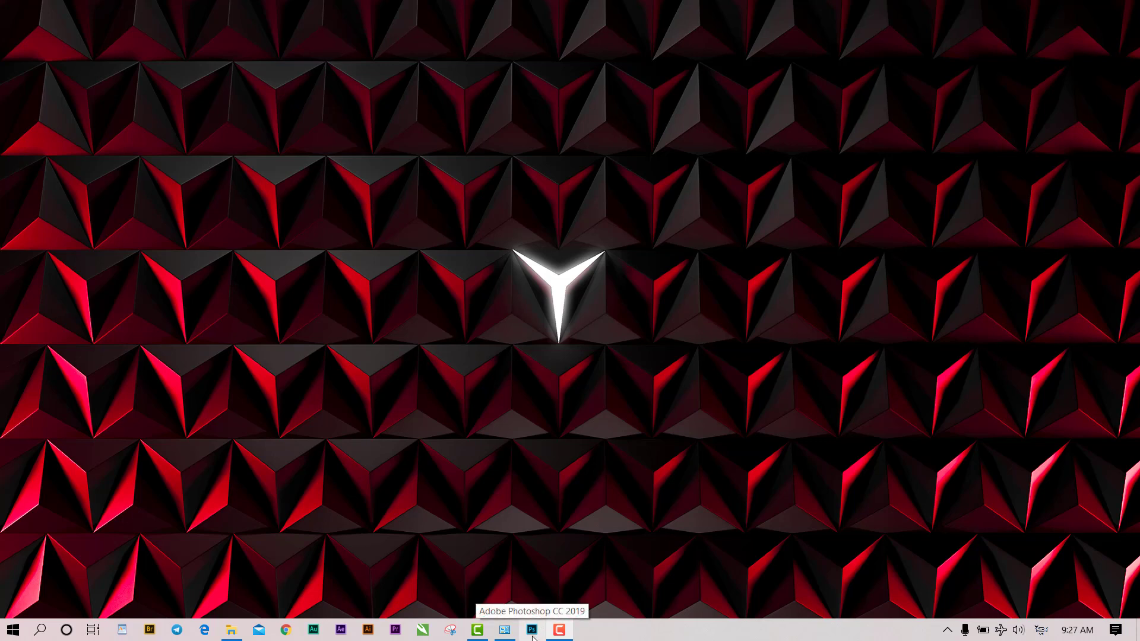
Step: Launch Photoshop CC 2019 from its taskbar button and wait for the start screen
click(532, 636)
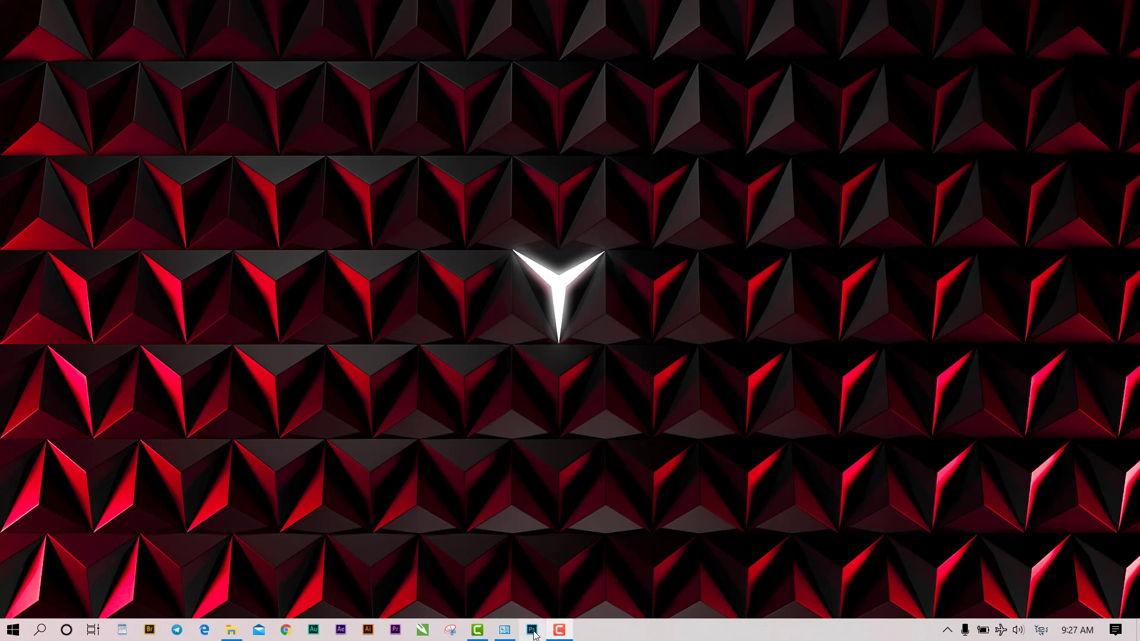
click(533, 631)
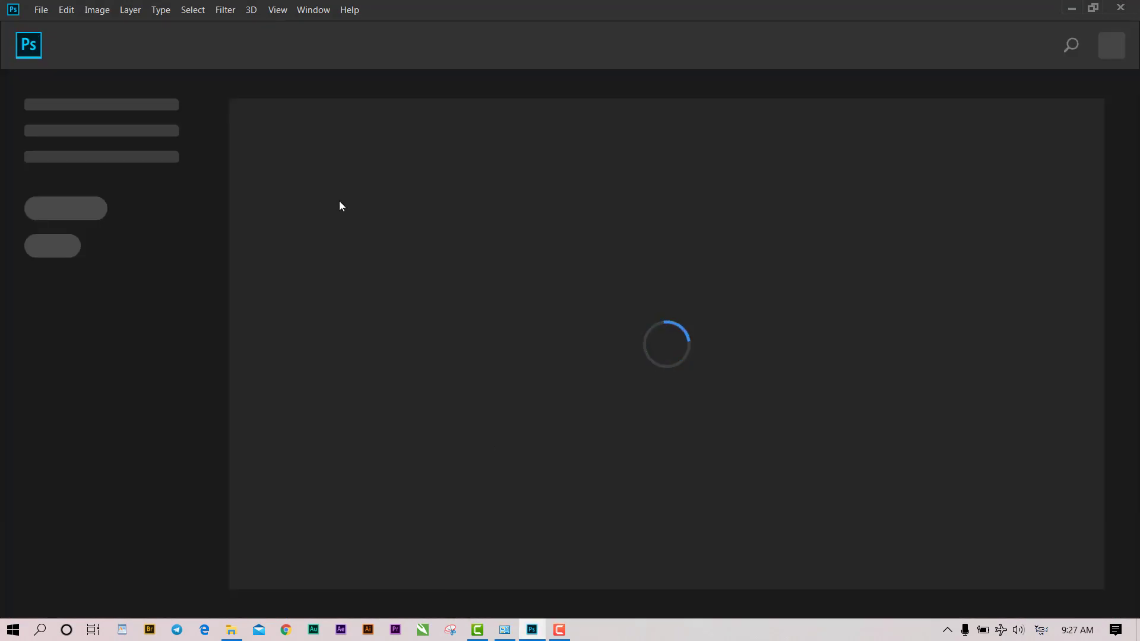
Step: In the Open dialog, browse to D: > YDA > My Lesson Photoshop > Lesson 01
click(42, 10)
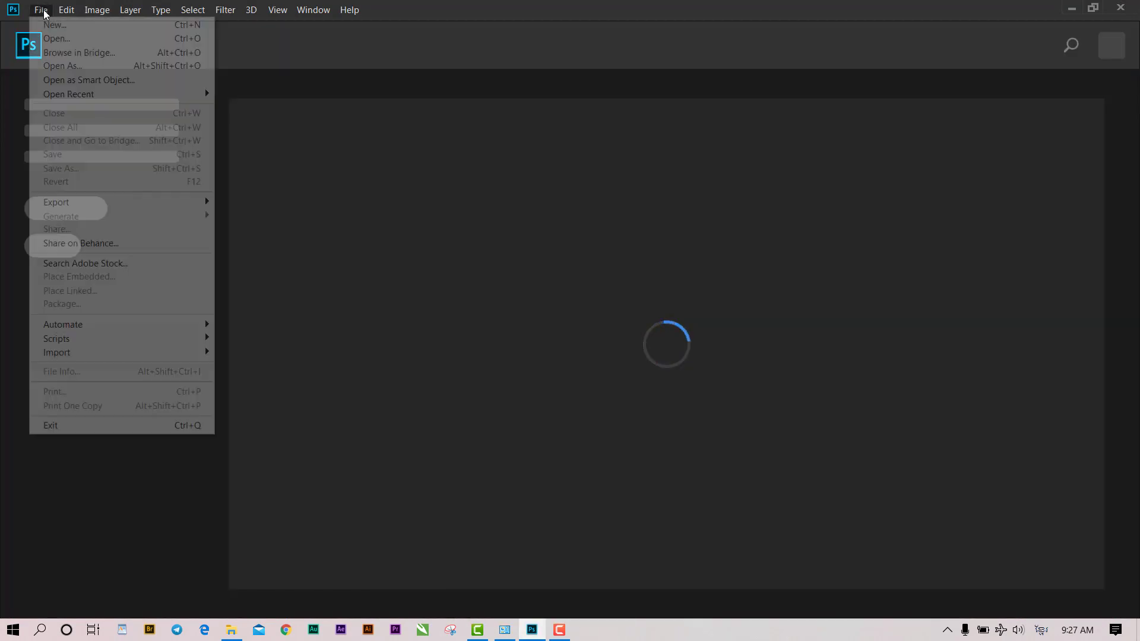
click(60, 41)
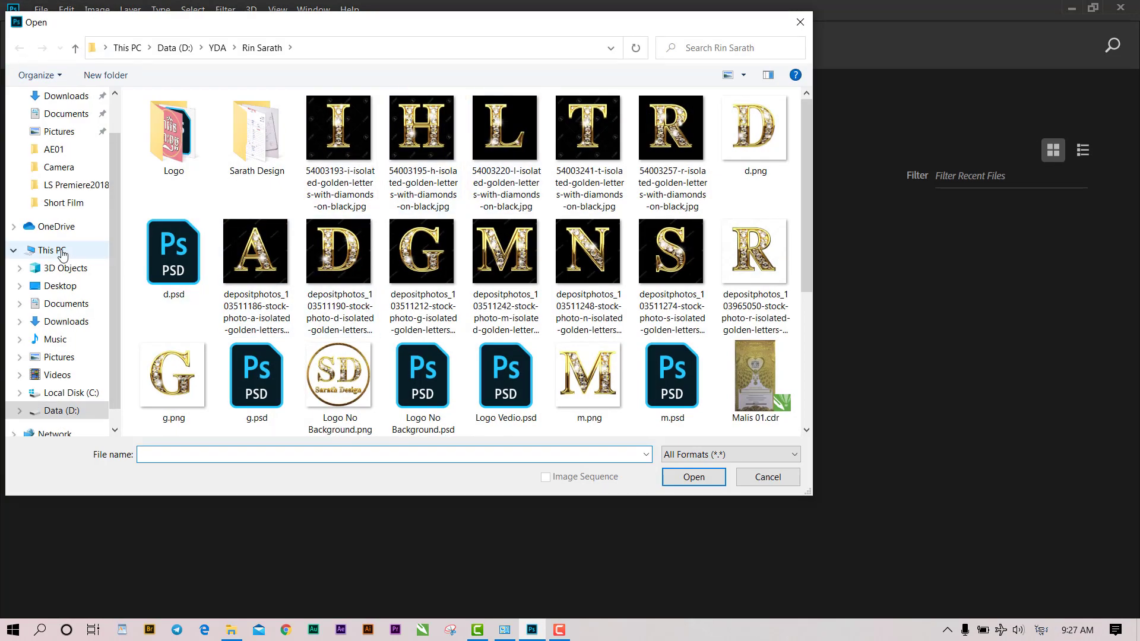
scroll(588, 273, down, 3)
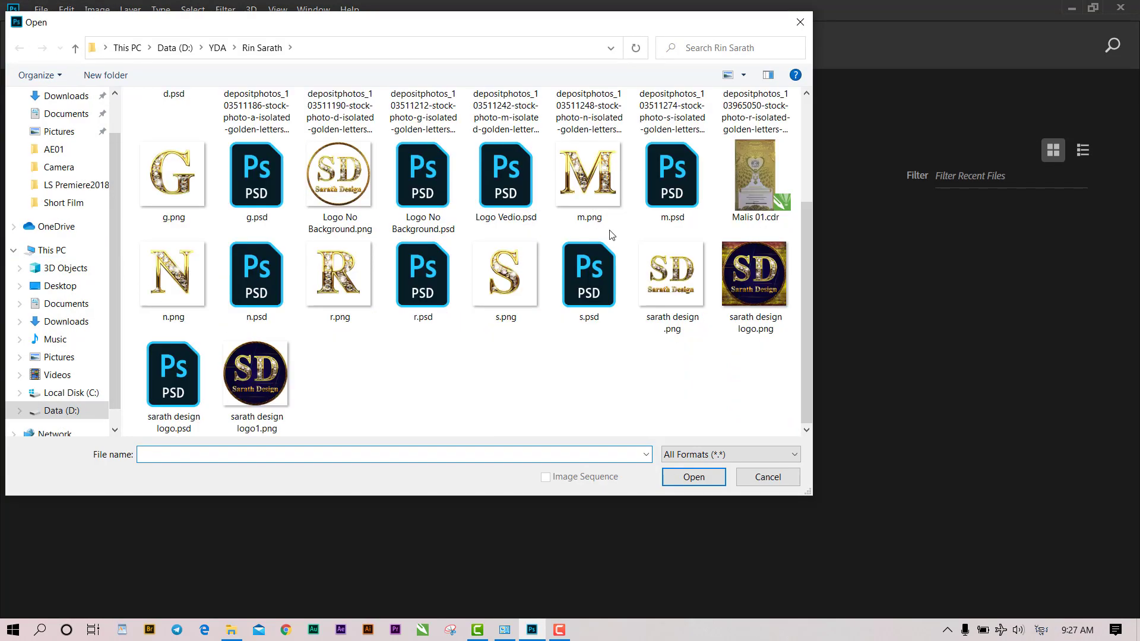
click(51, 257)
double_click(472, 260)
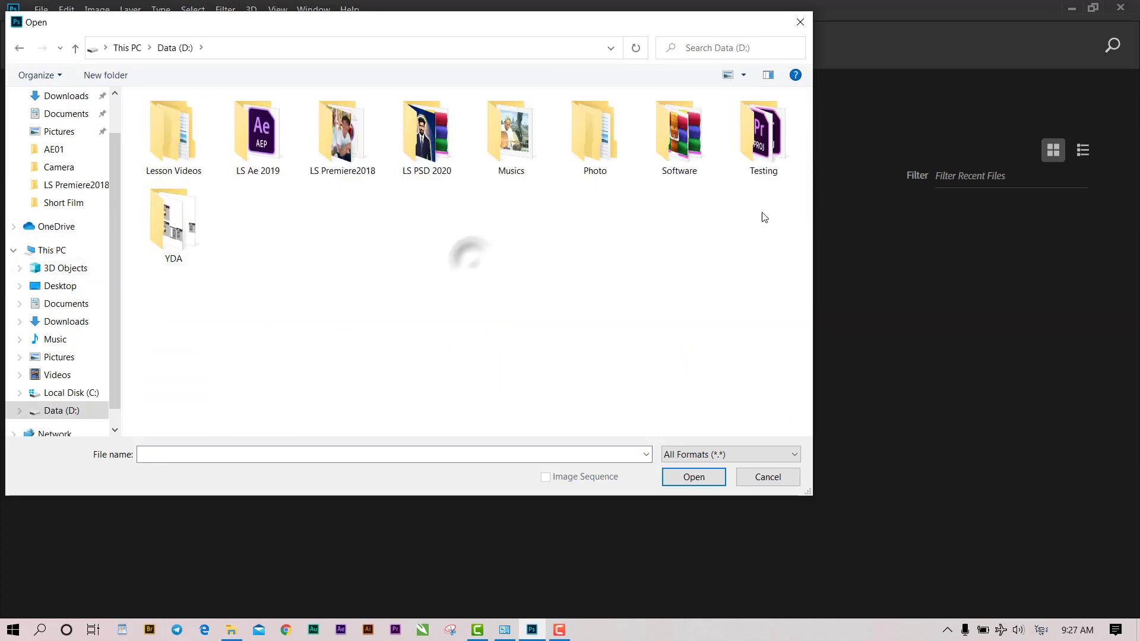
double_click(172, 229)
double_click(420, 140)
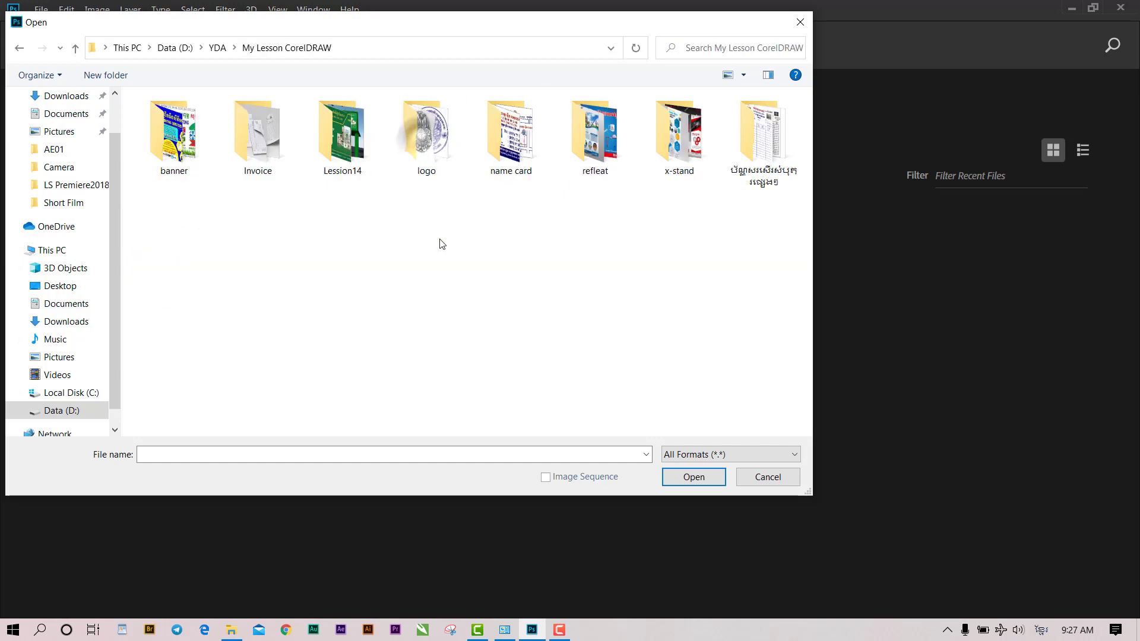
click(76, 49)
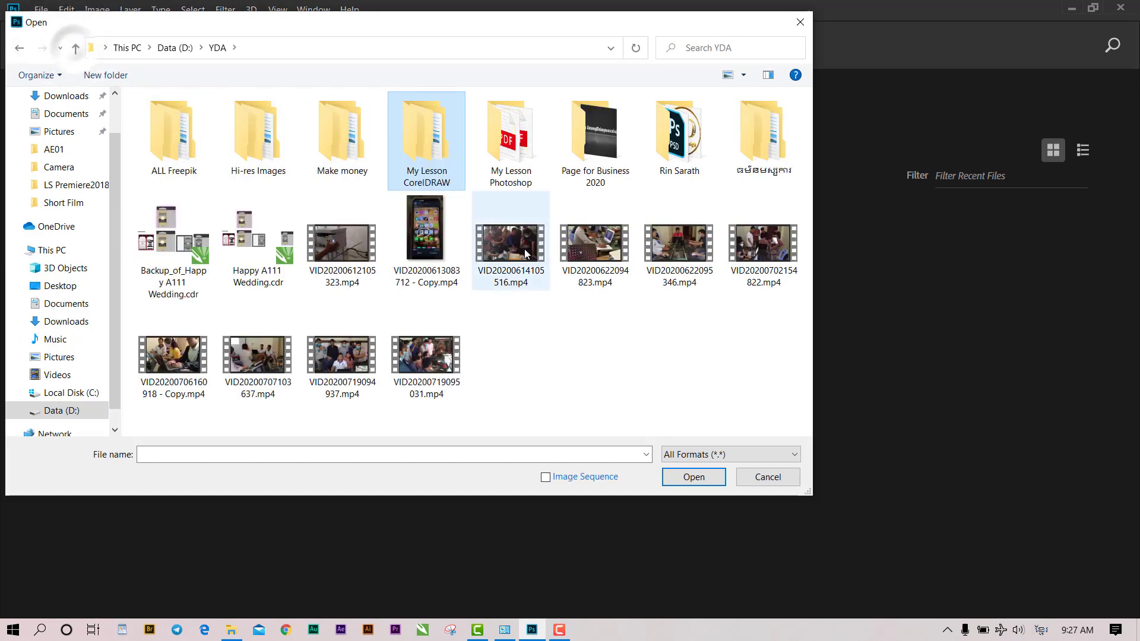
double_click(509, 137)
double_click(174, 132)
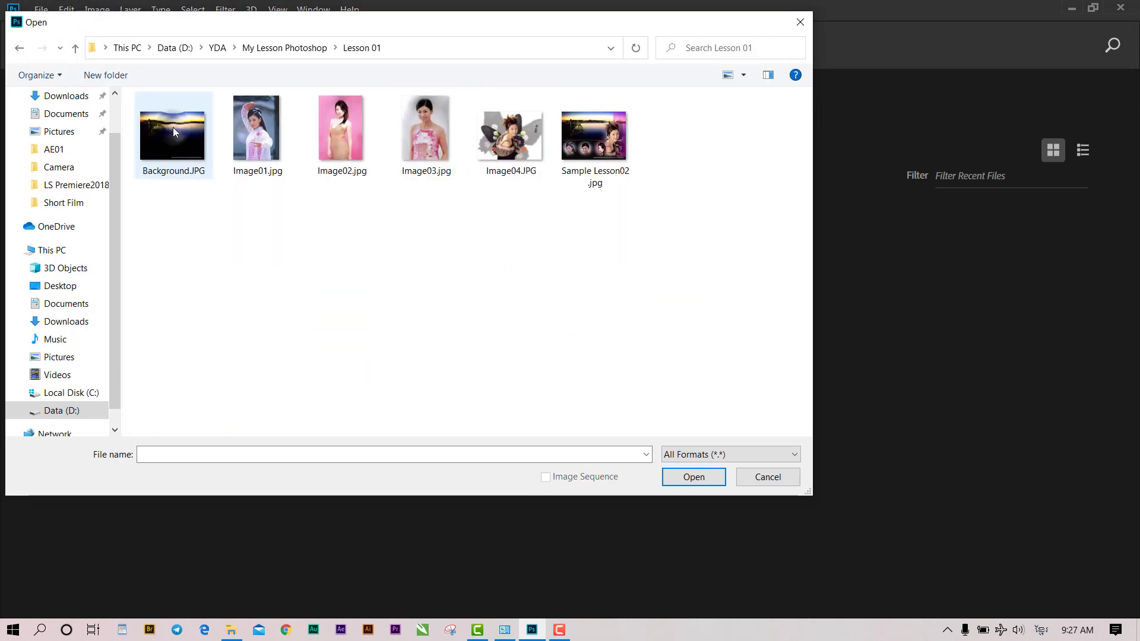
Step: Build a selection of Background.JPG, Image01–Image04 and Sample Lesson02 in the file list
drag(706, 181, 172, 126)
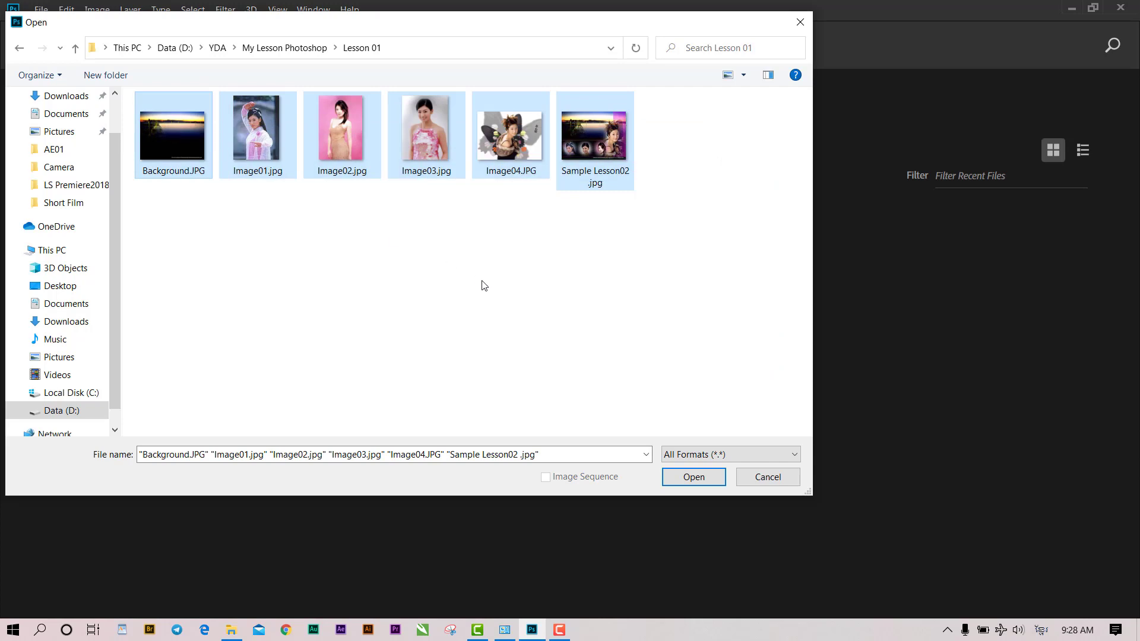
drag(727, 157, 162, 119)
click(165, 129)
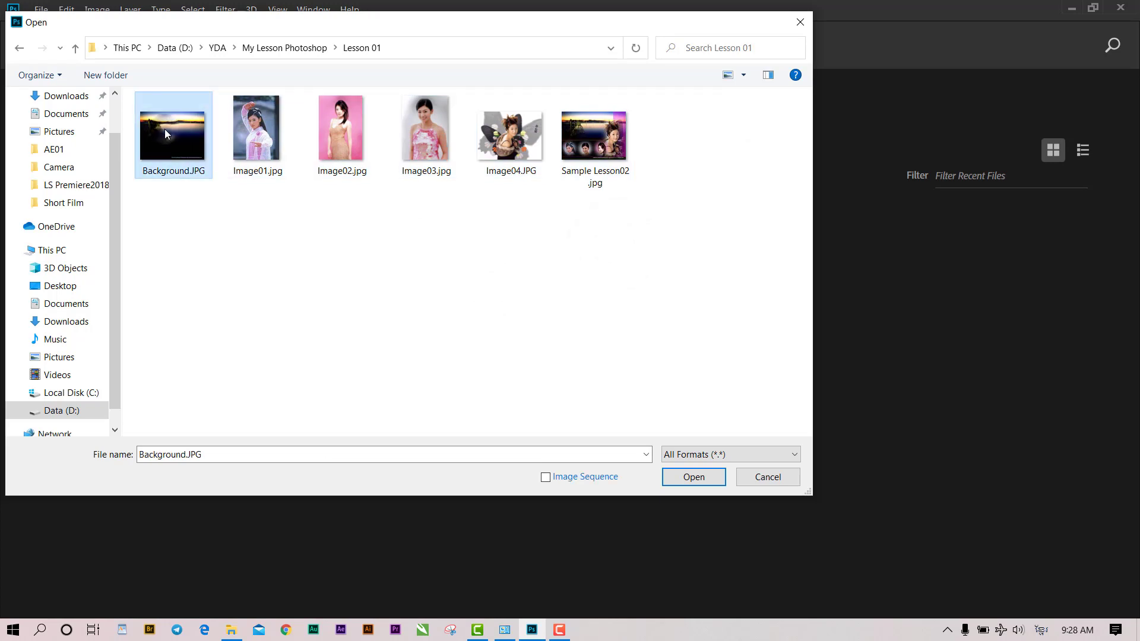
ctrl+click(270, 140)
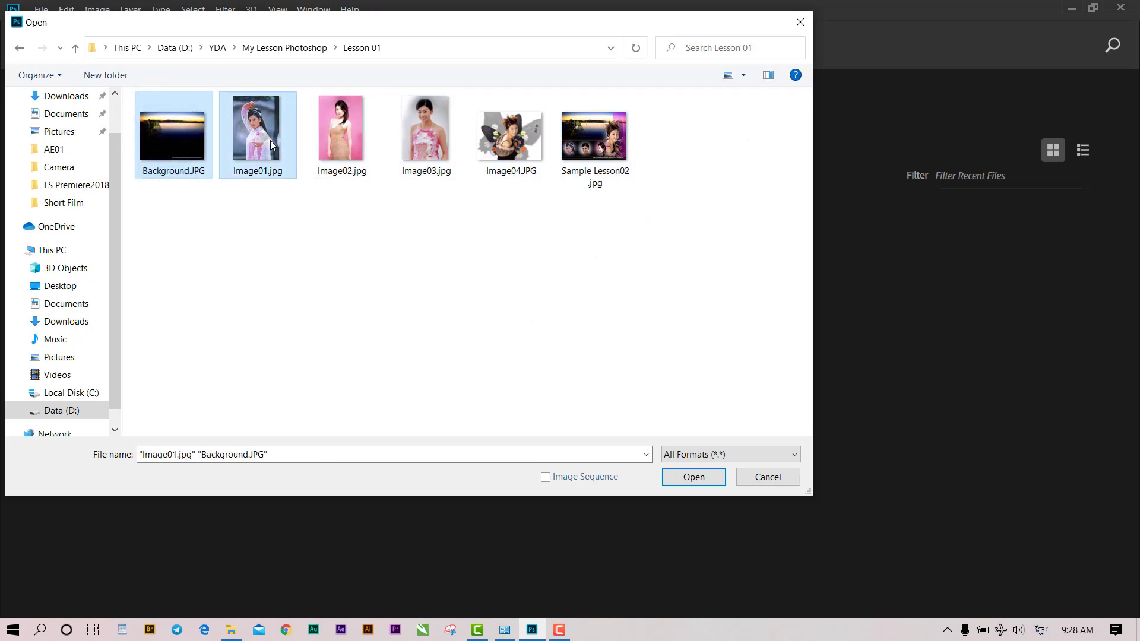
ctrl+click(344, 140)
ctrl+click(410, 138)
click(389, 223)
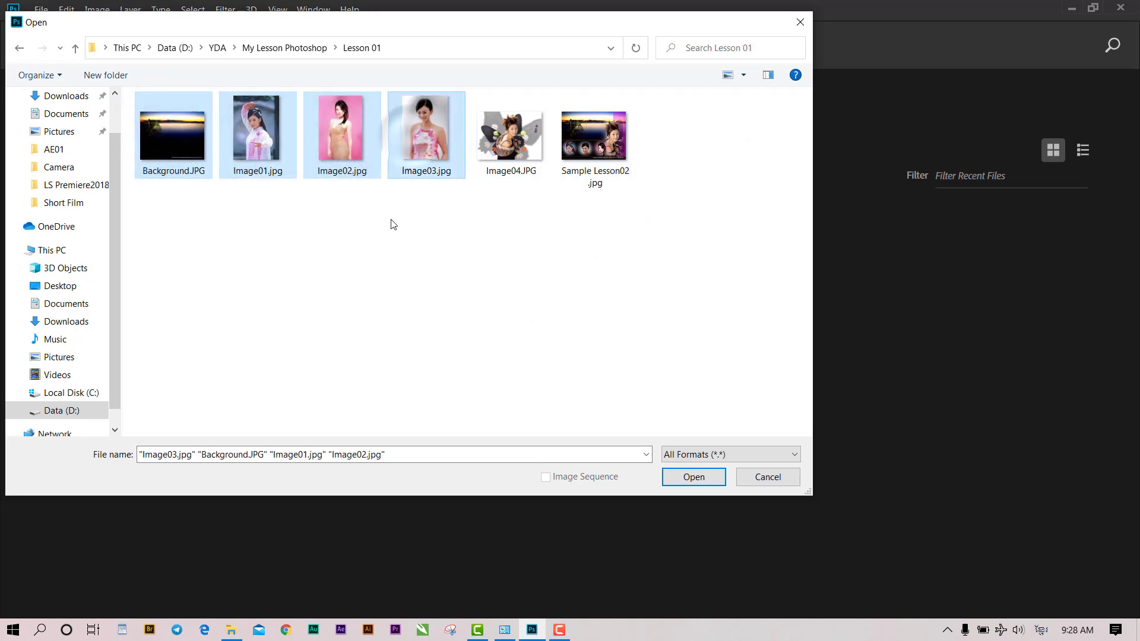
click(151, 130)
ctrl+click(264, 137)
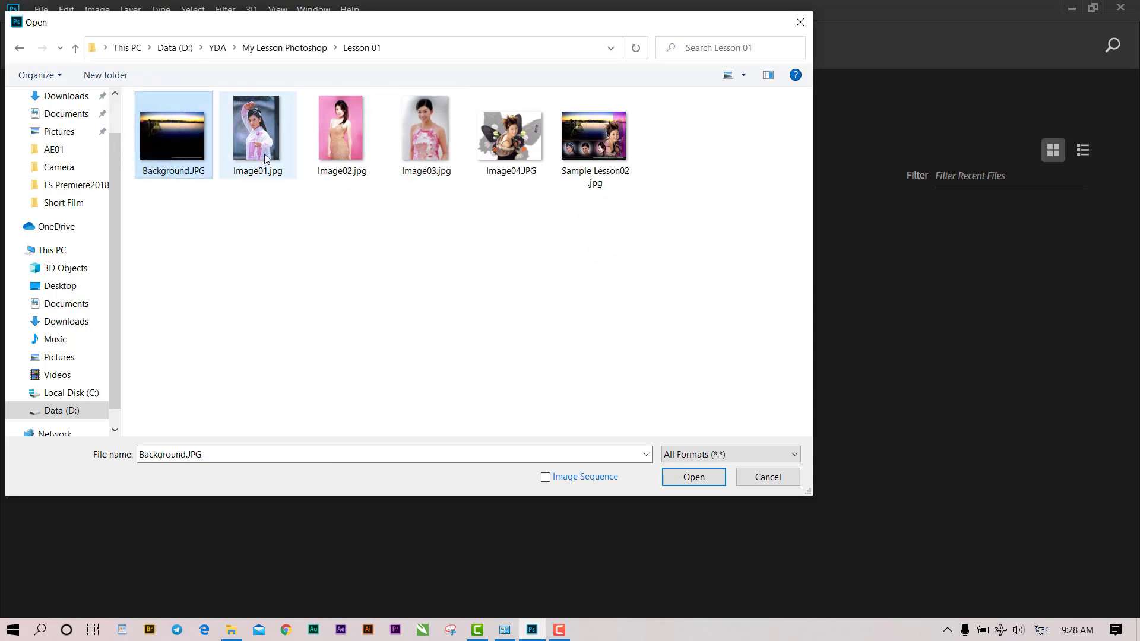
ctrl+click(328, 145)
ctrl+click(435, 144)
ctrl+click(508, 142)
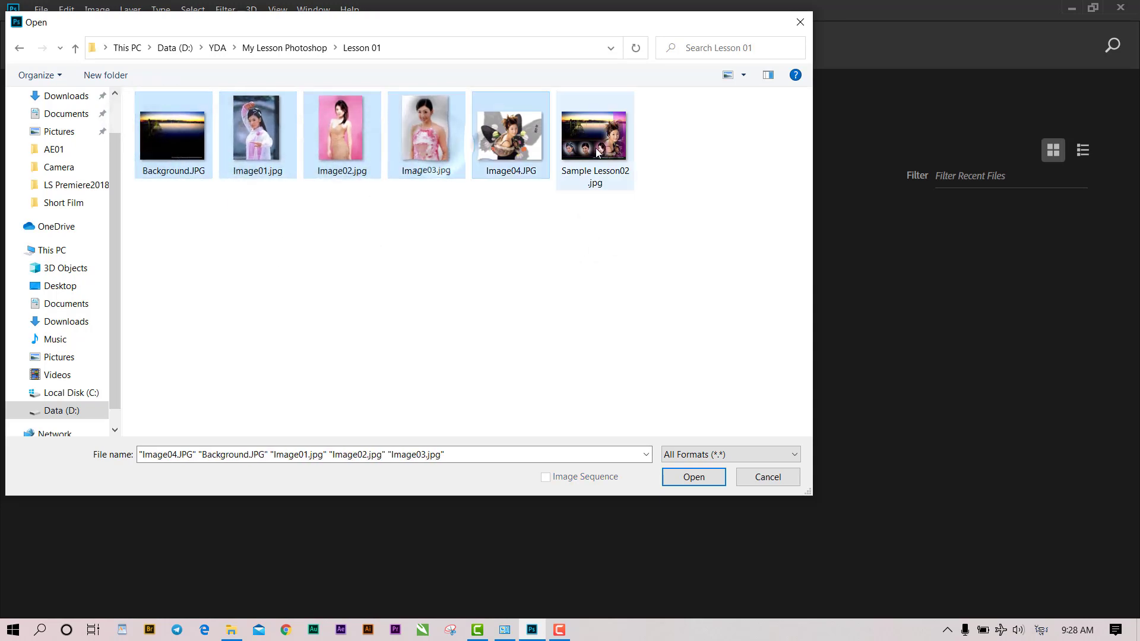
ctrl+click(593, 139)
click(673, 377)
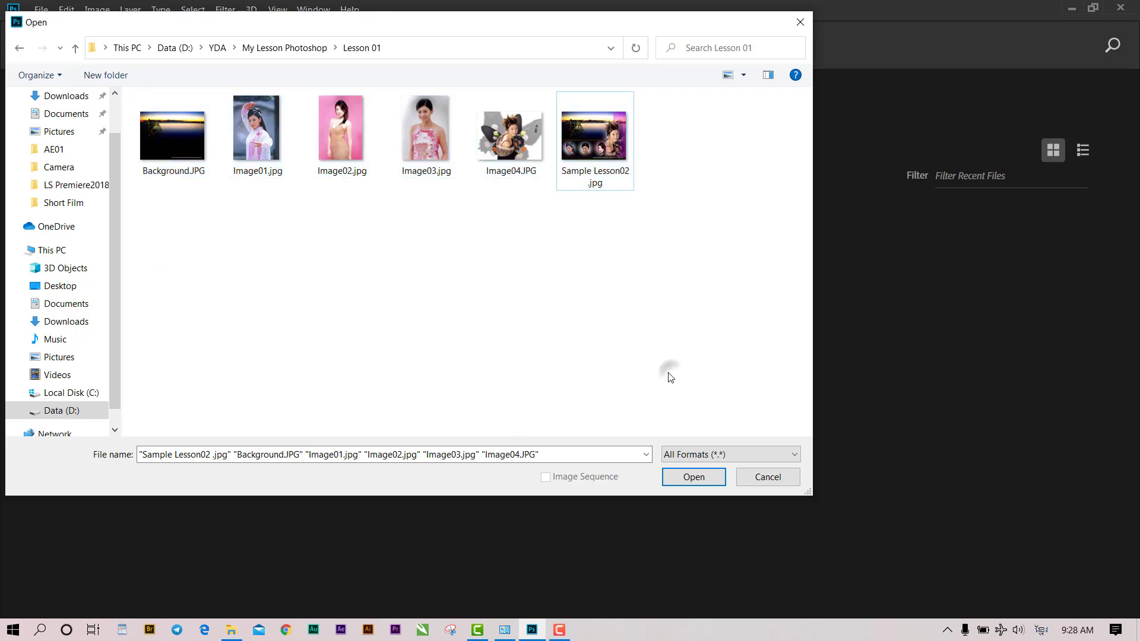
Step: Select all six Lesson 01 images at once, finishing with Ctrl+A
click(162, 136)
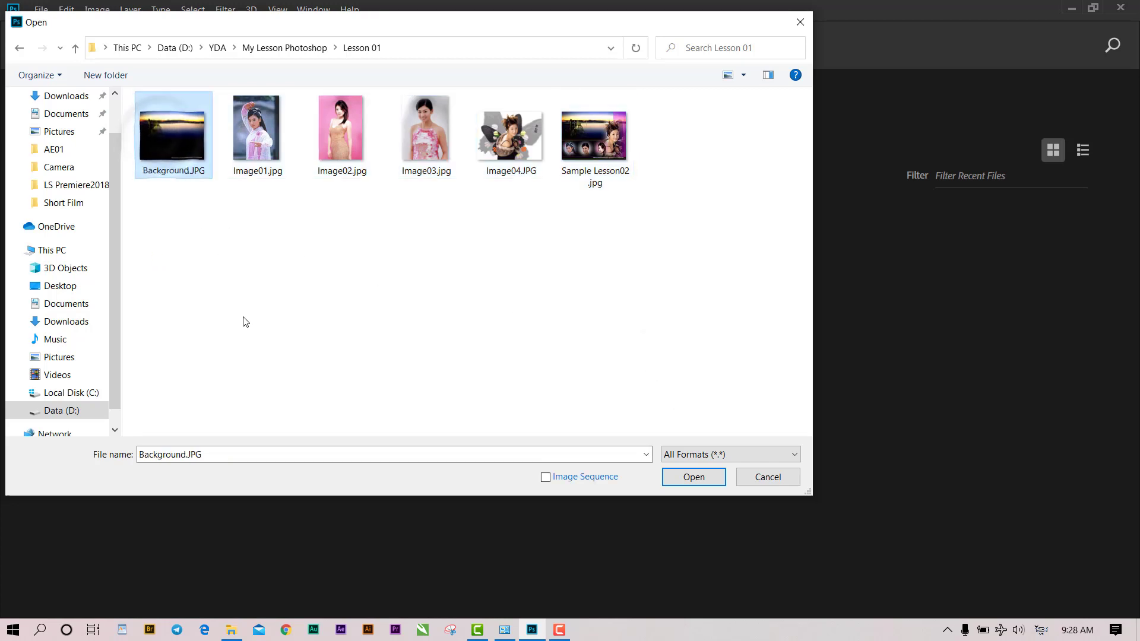
shift+click(581, 151)
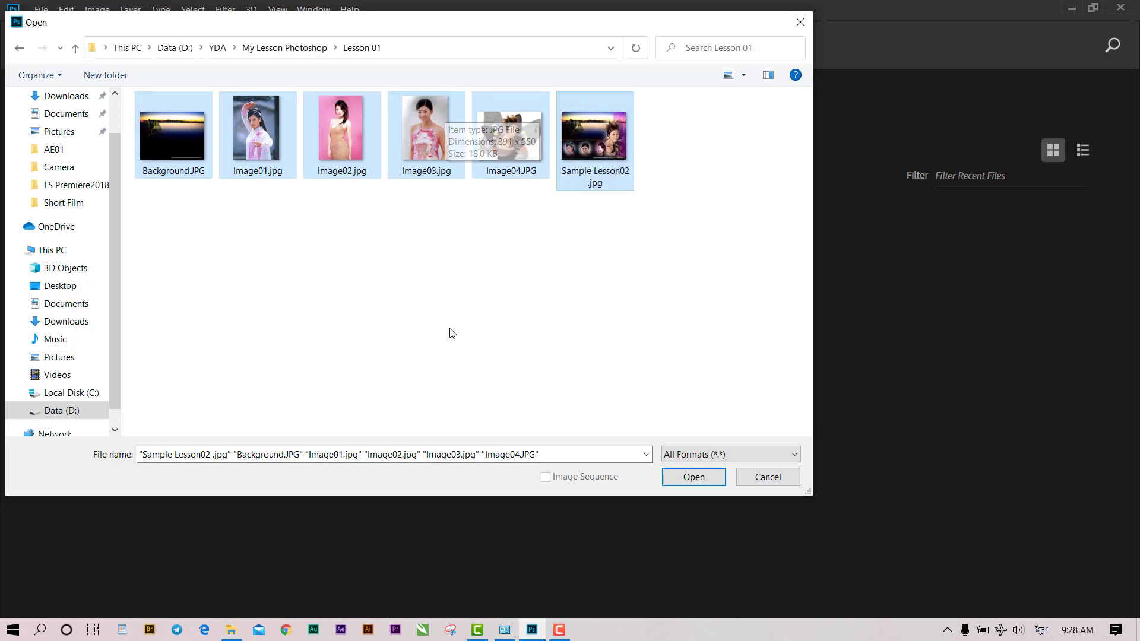
ctrl+click(354, 129)
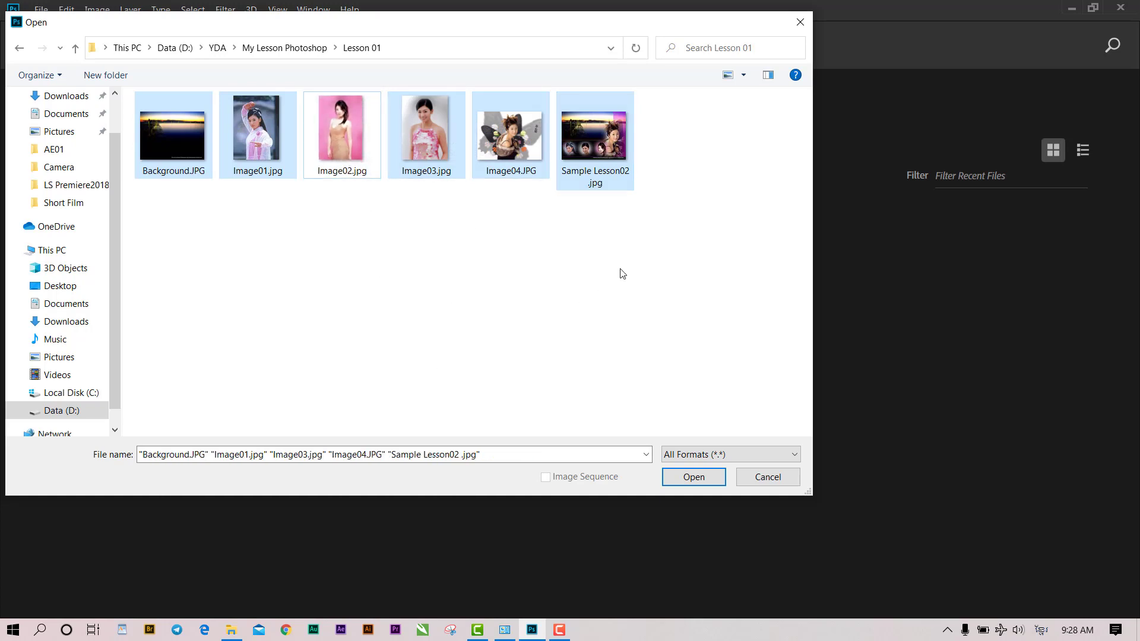
drag(717, 190, 166, 124)
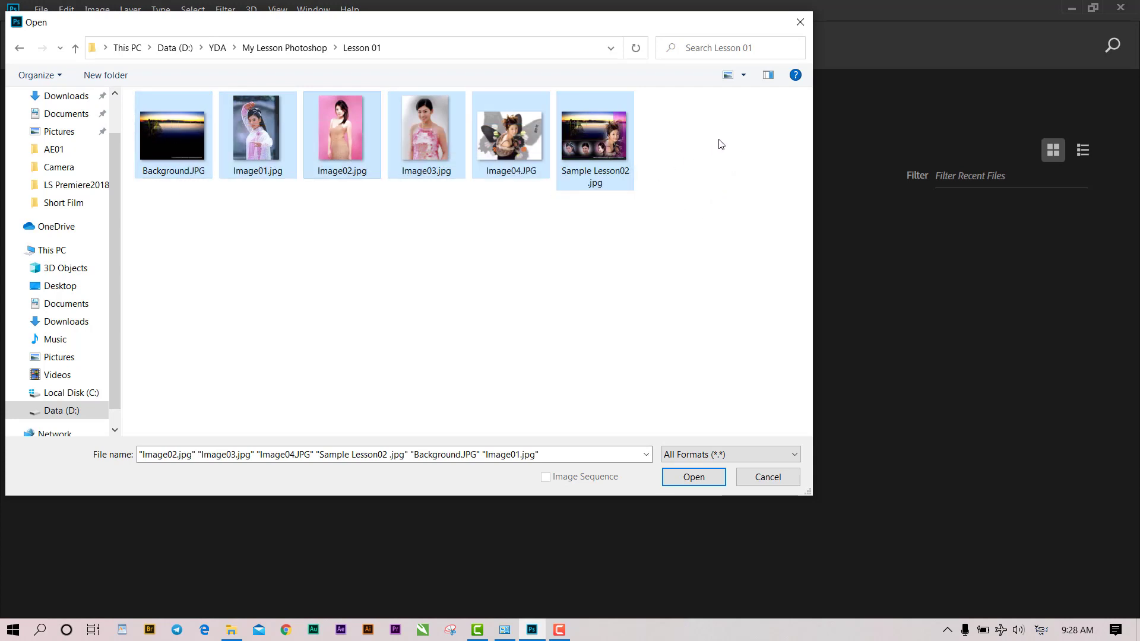
drag(721, 144, 160, 128)
click(159, 123)
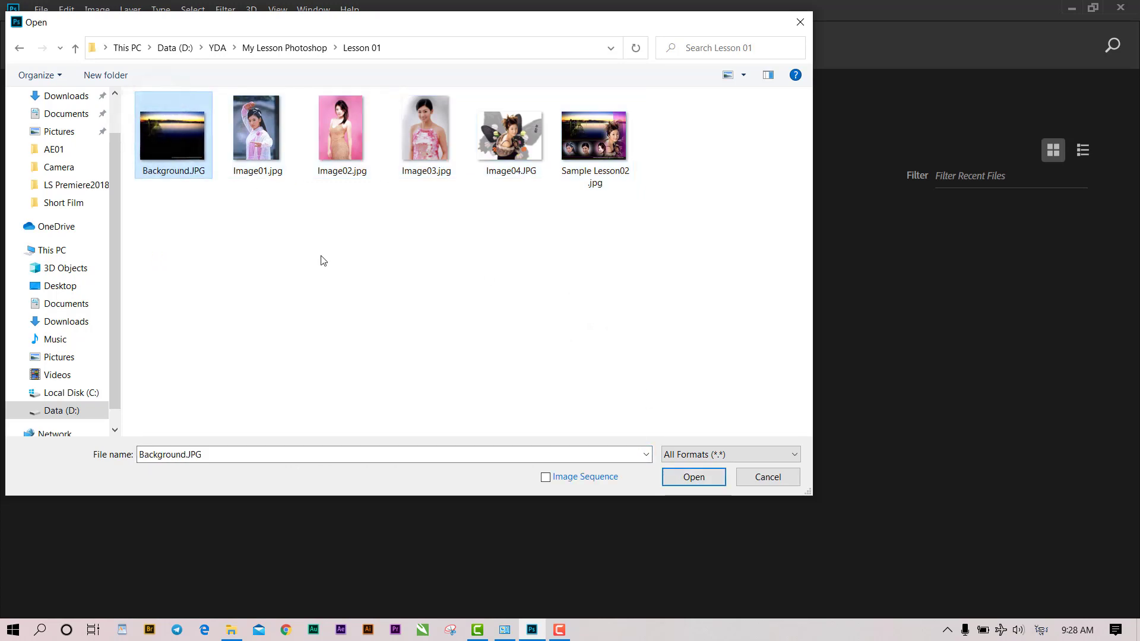
key(ctrl+a)
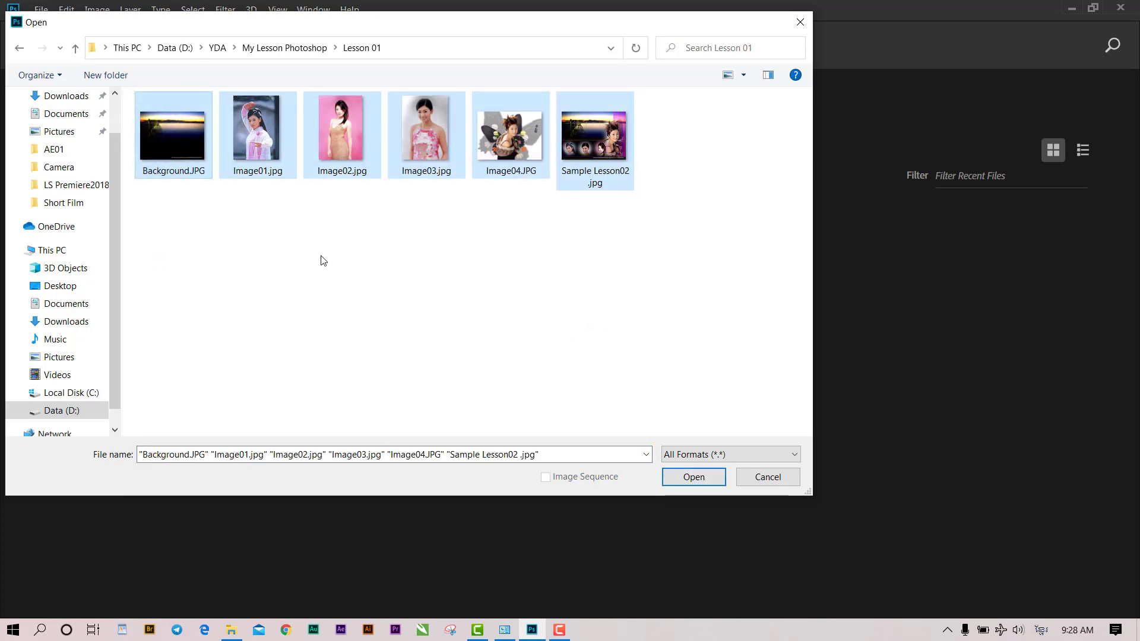
Step: Open all six selected Lesson 01 images as tabbed documents
click(693, 479)
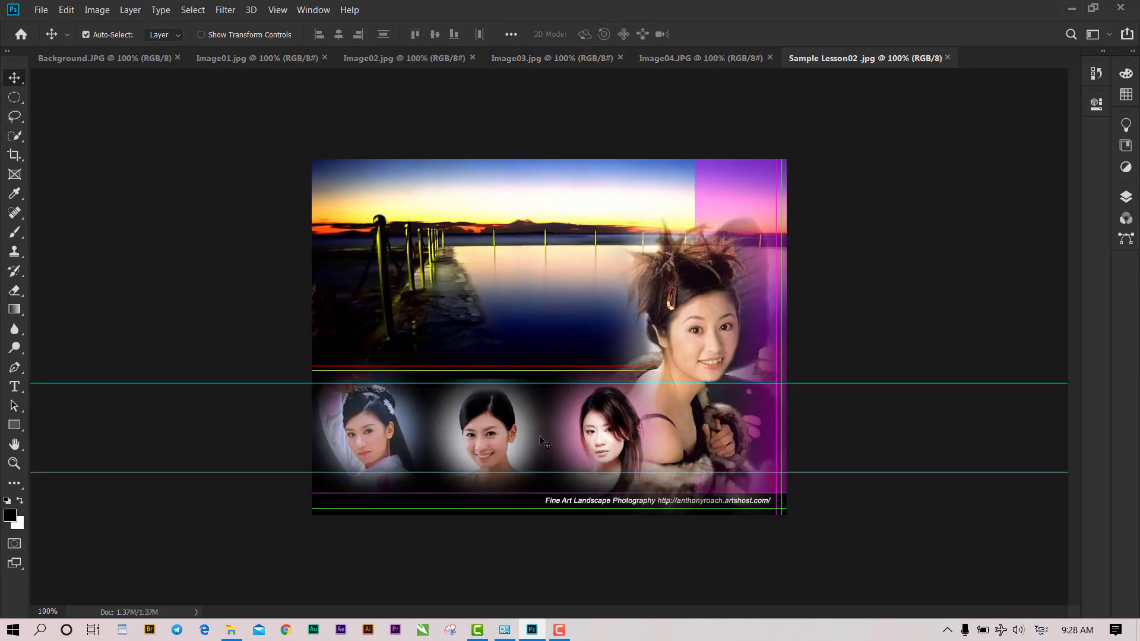
scroll(696, 349, up, 2)
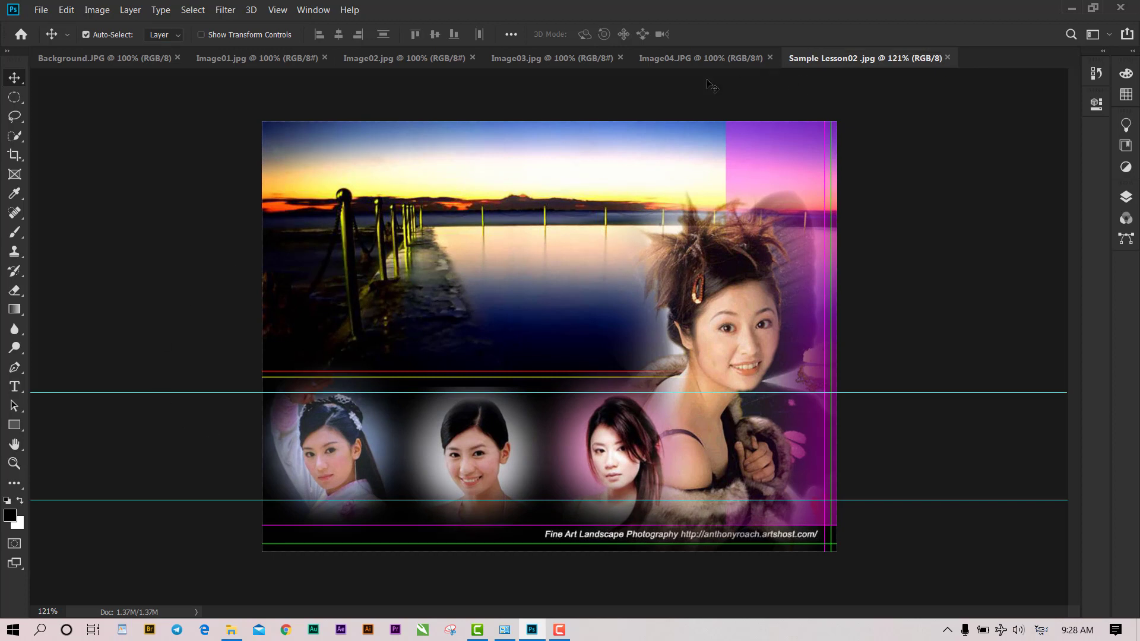
click(64, 58)
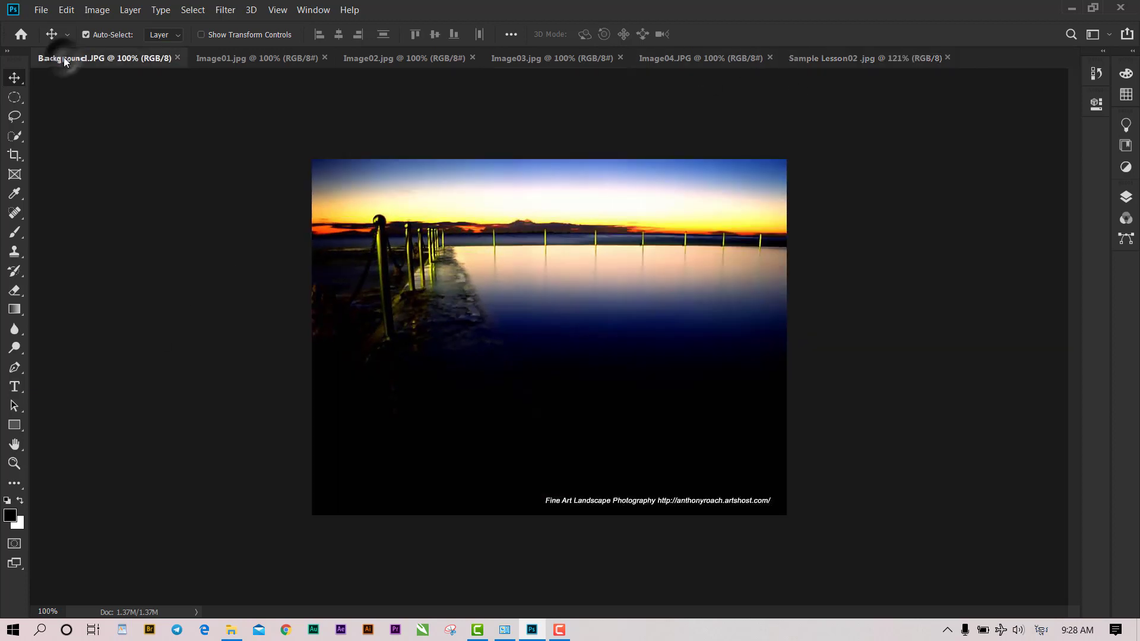
Step: Flip through the Image01–Image04 document tabs to review each portrait photo
click(241, 55)
click(382, 62)
click(546, 59)
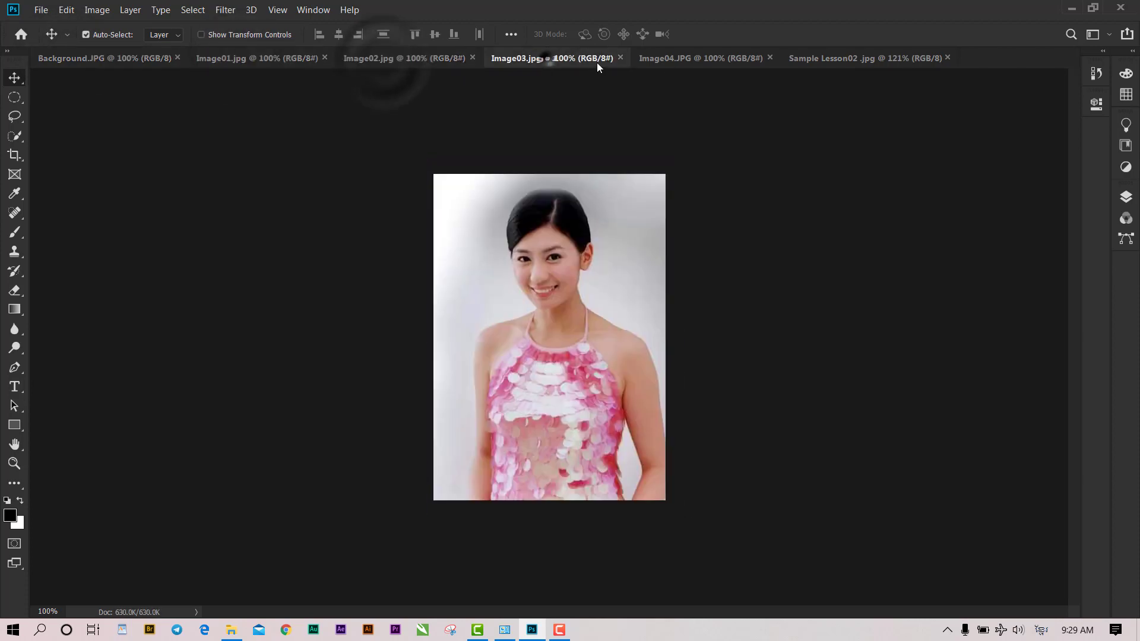
click(691, 62)
click(547, 62)
click(417, 62)
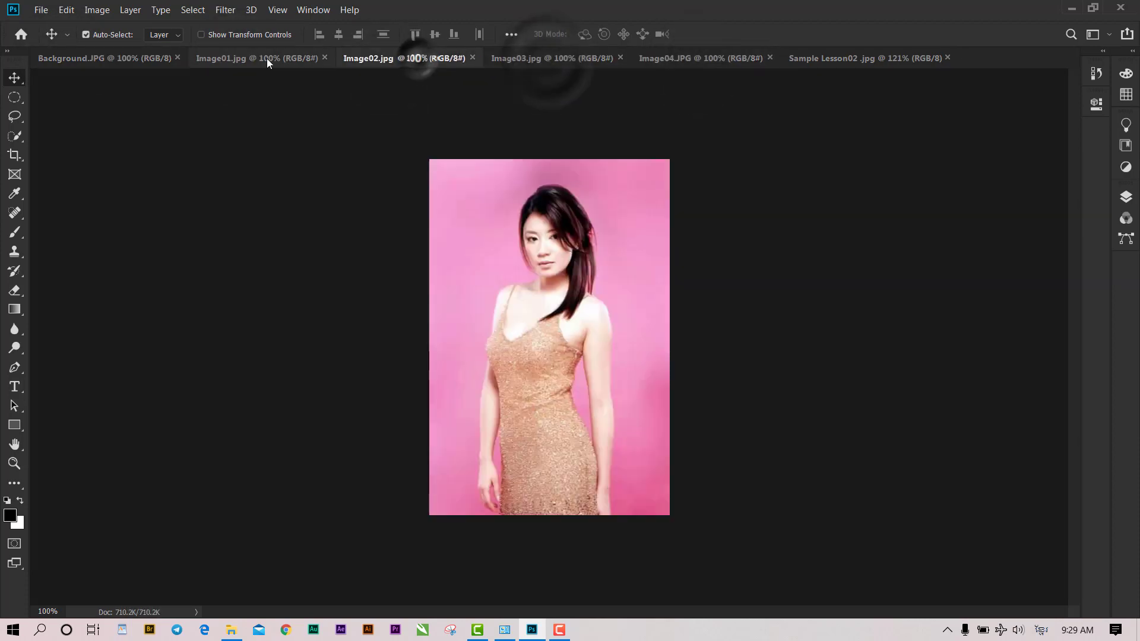
click(264, 60)
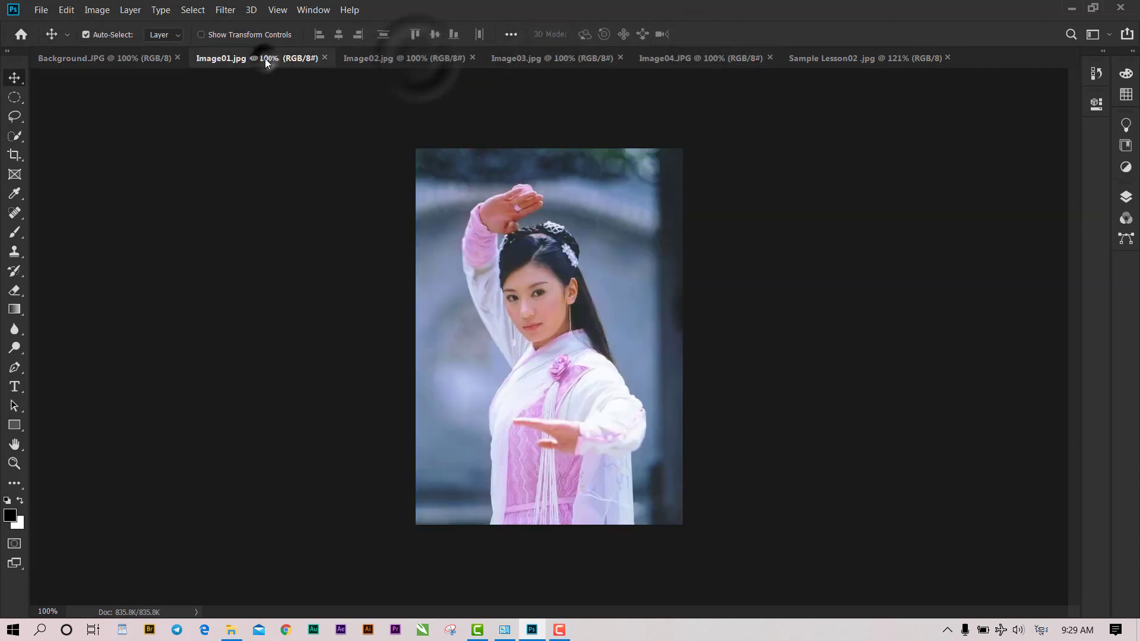
click(367, 59)
click(547, 63)
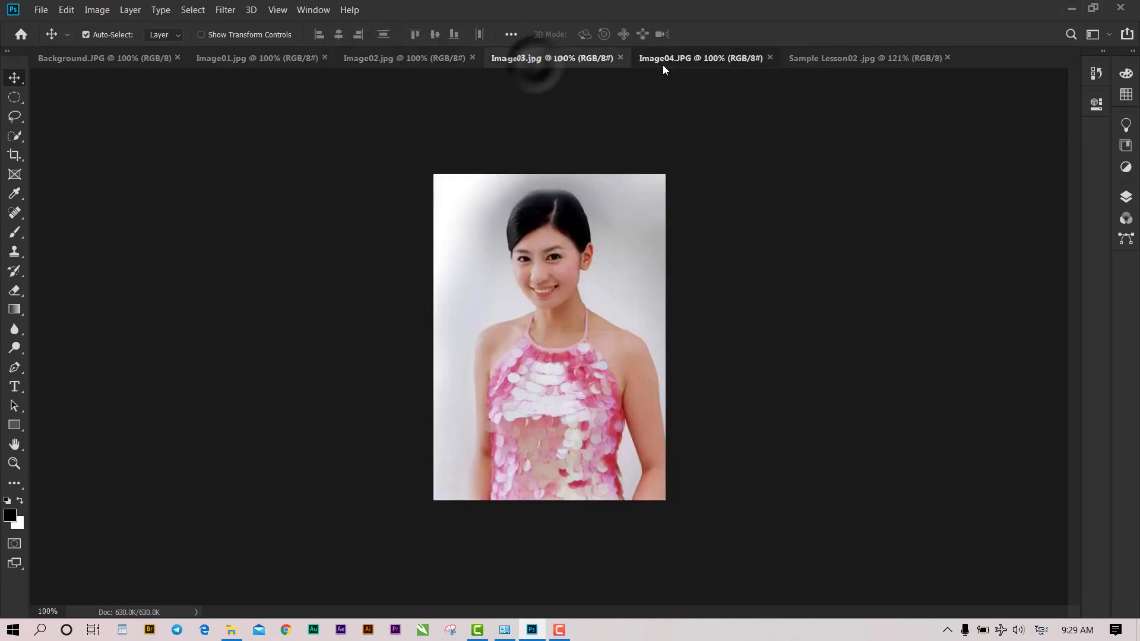
click(662, 65)
click(533, 66)
click(414, 57)
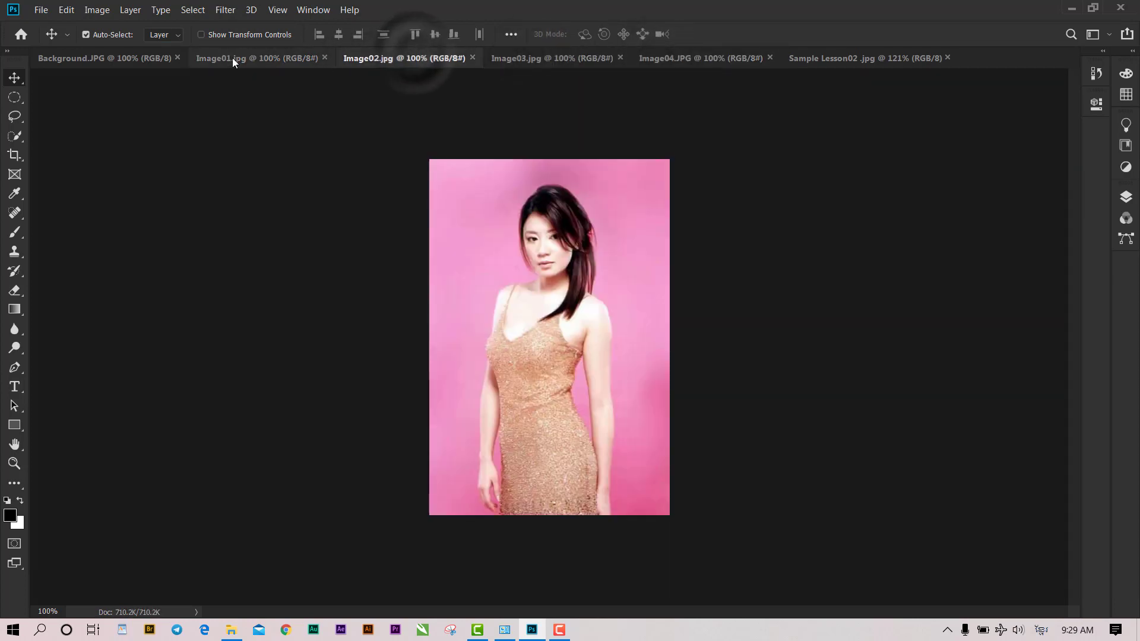
click(233, 58)
Step: Compare the portraits with the finished Sample Lesson02 composite, ending on Background.JPG
click(370, 59)
click(530, 60)
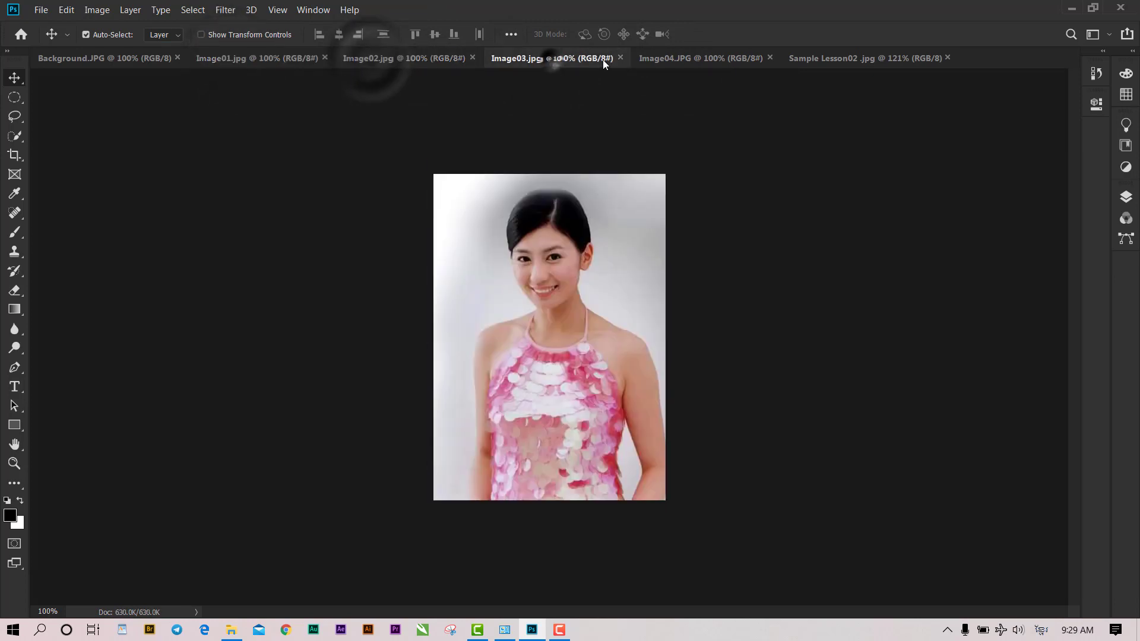
click(672, 58)
click(851, 56)
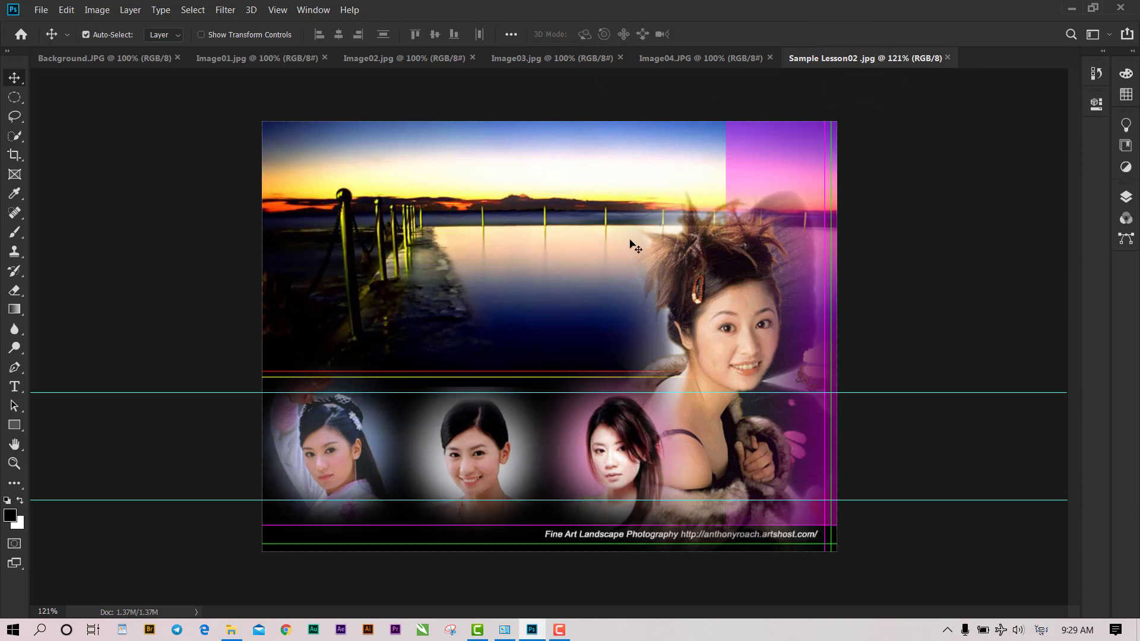
click(702, 62)
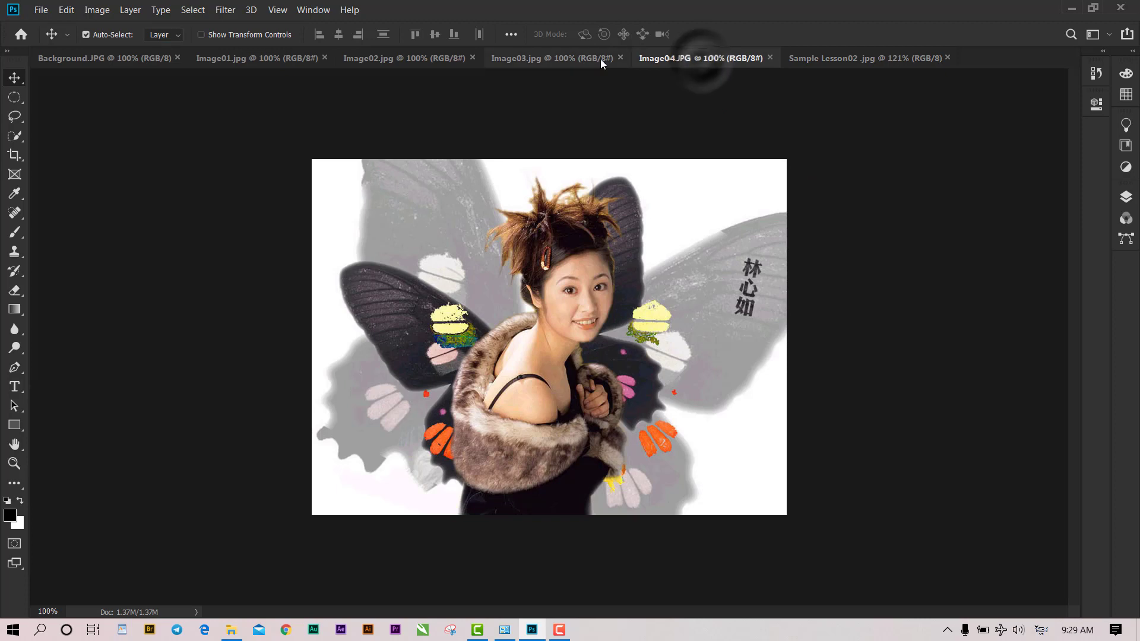
click(583, 58)
click(418, 59)
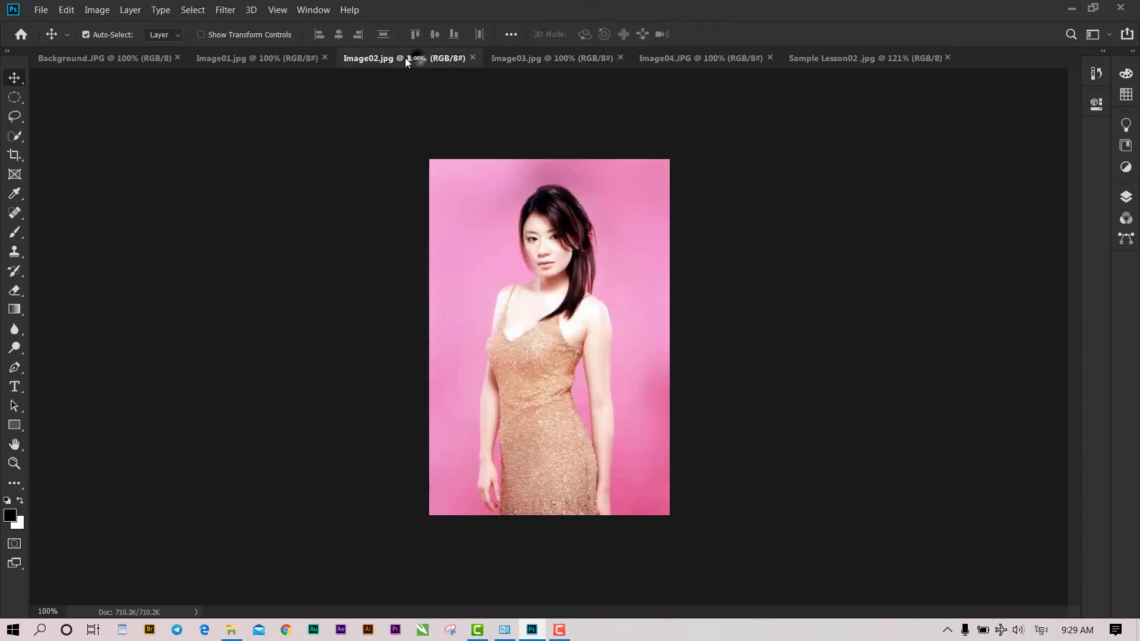
click(246, 59)
click(140, 62)
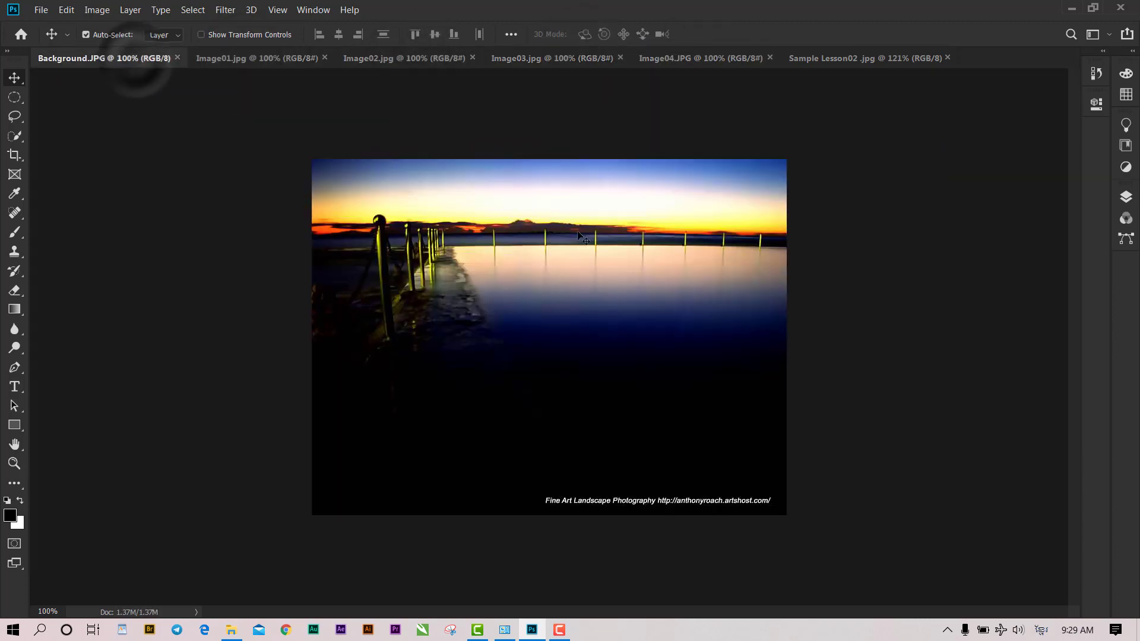
click(857, 59)
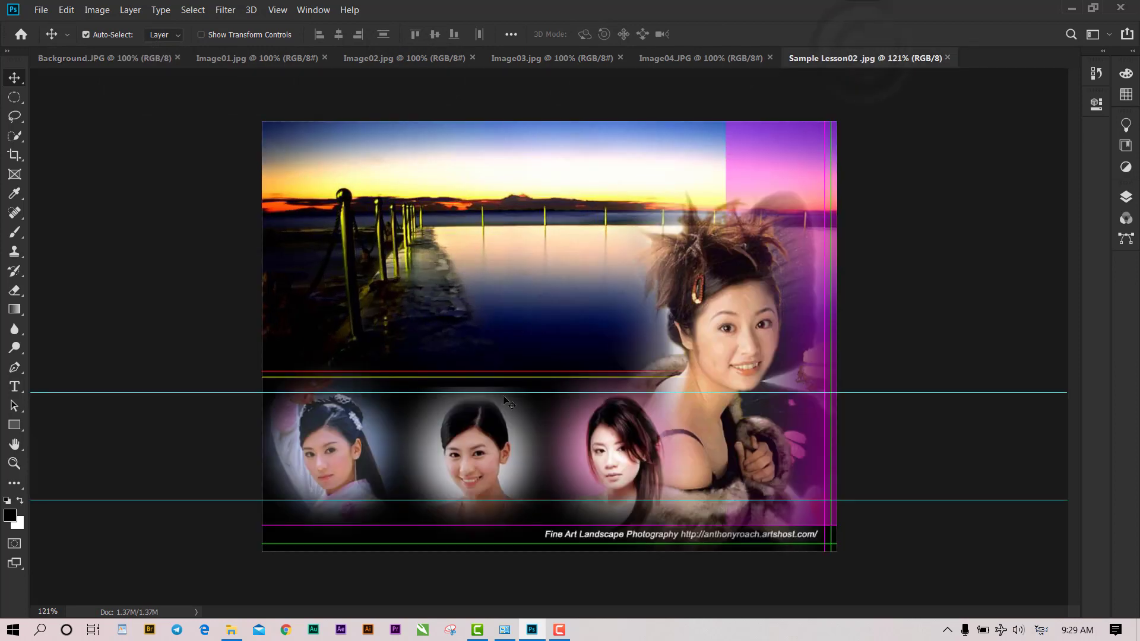
click(112, 62)
click(221, 59)
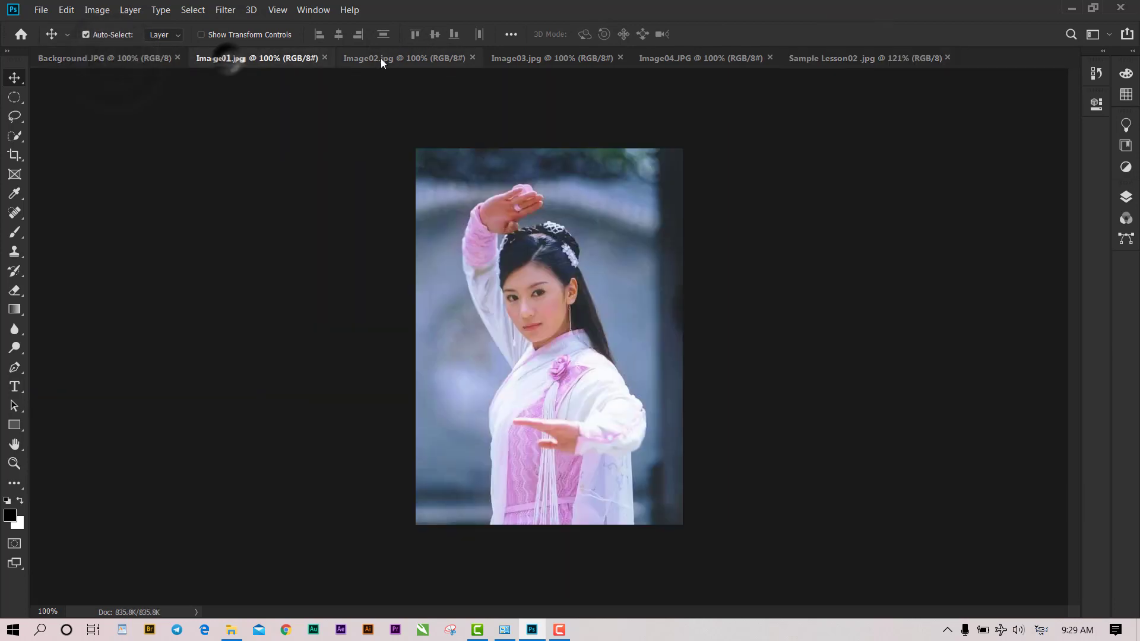
click(379, 58)
click(123, 65)
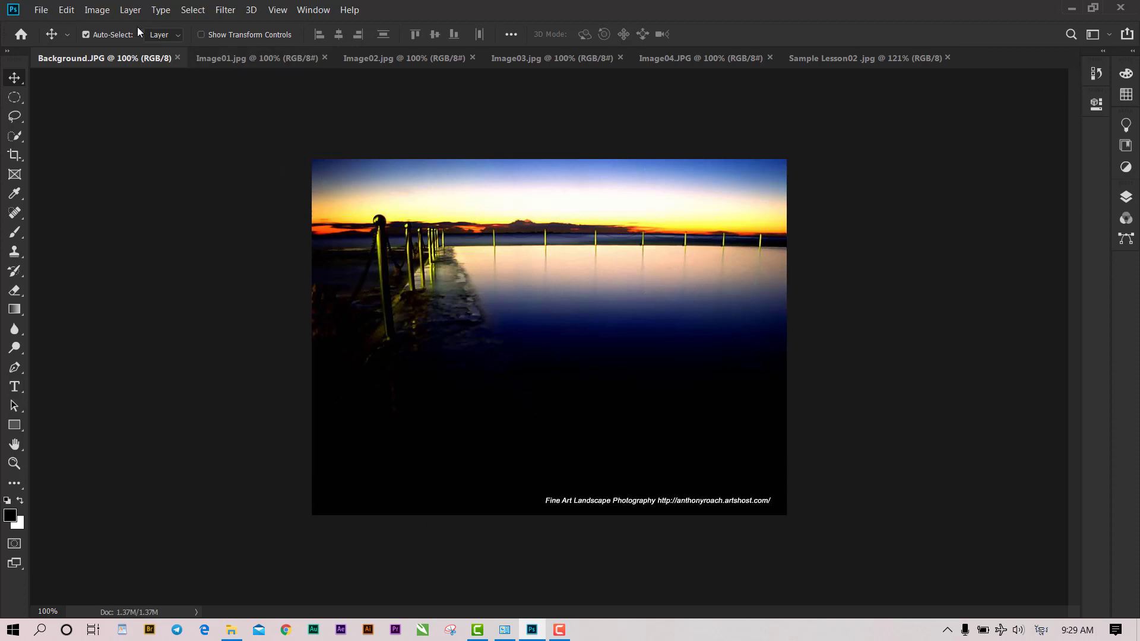
click(41, 10)
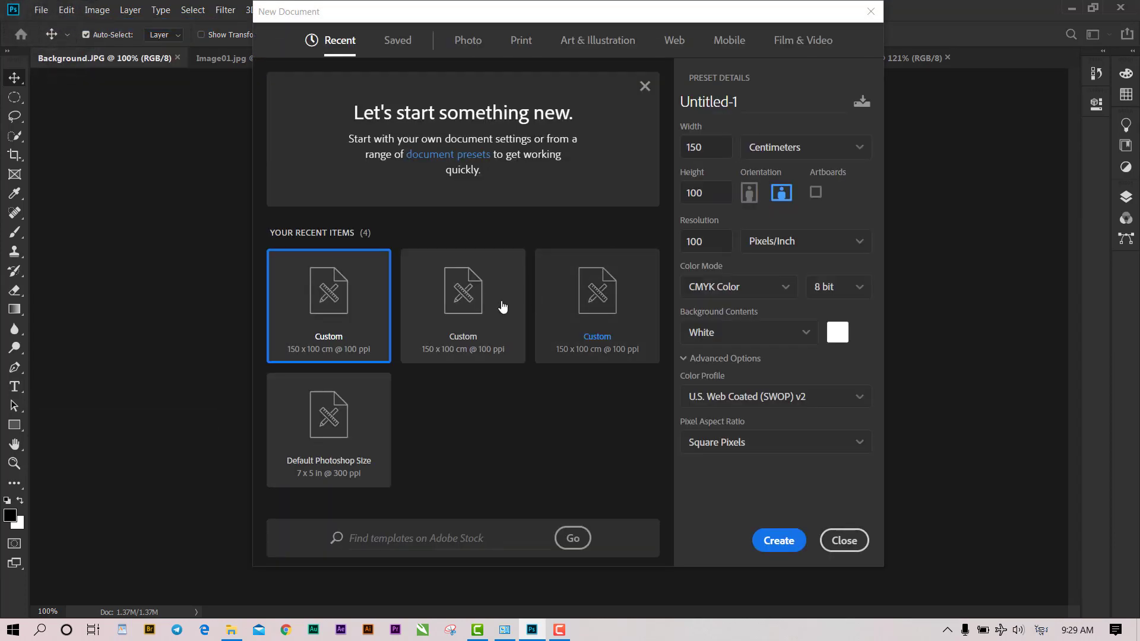
click(871, 11)
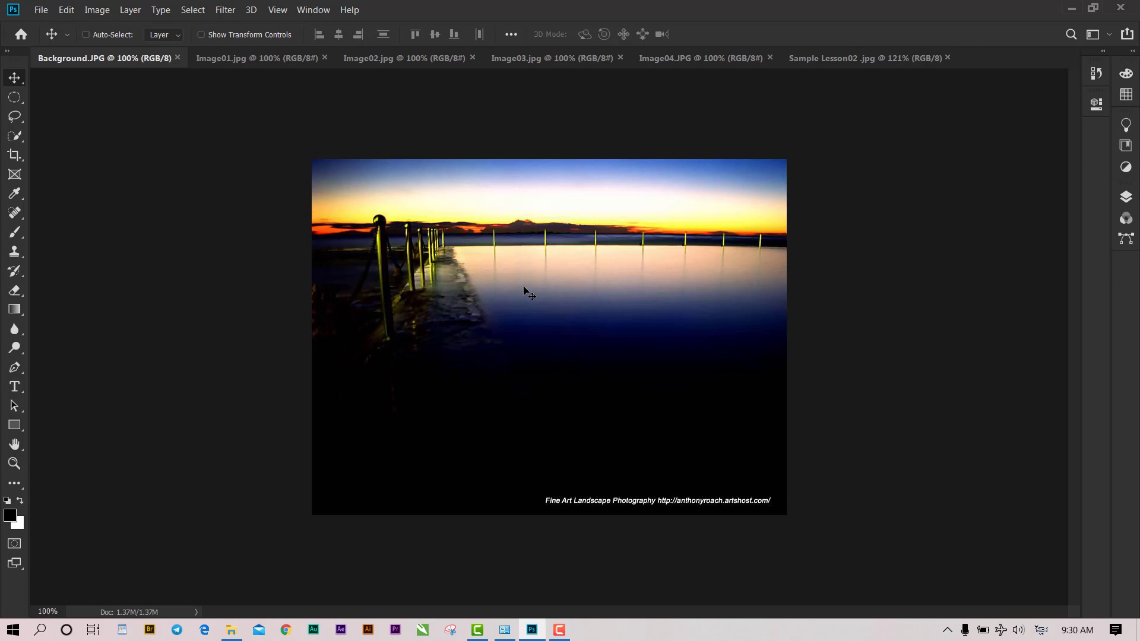
key(ctrl+alt+i)
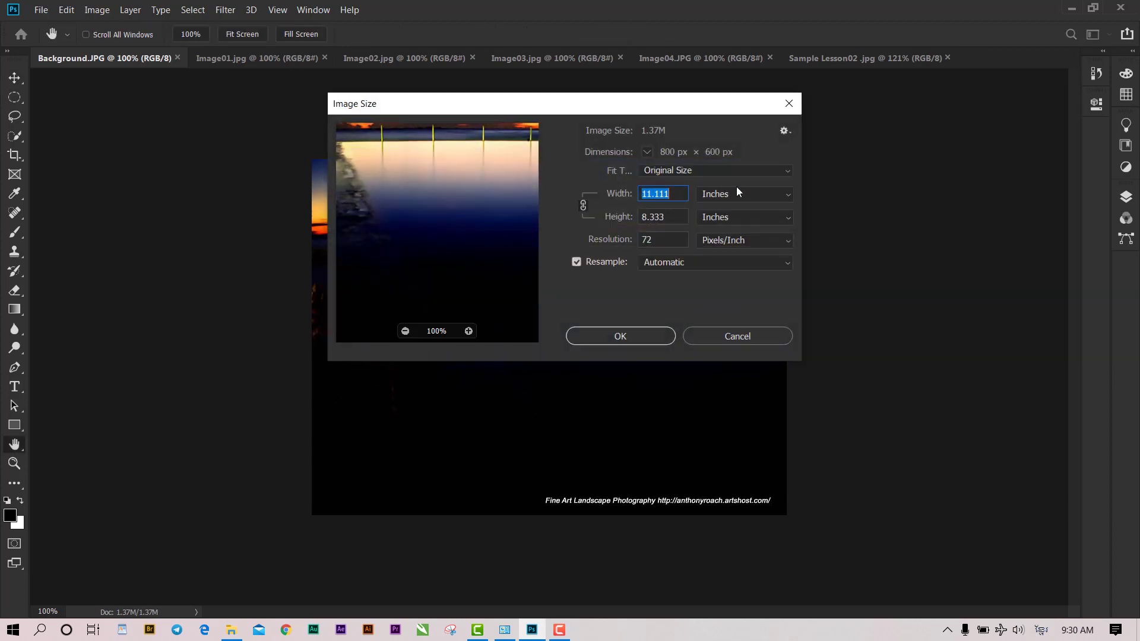
drag(640, 107, 540, 123)
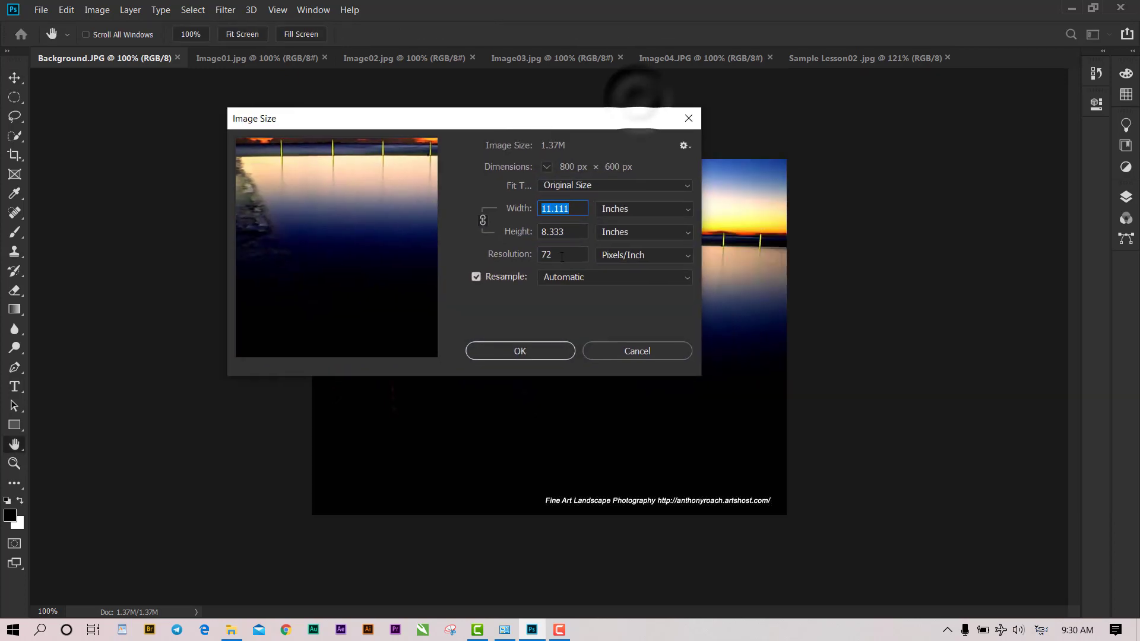
click(618, 211)
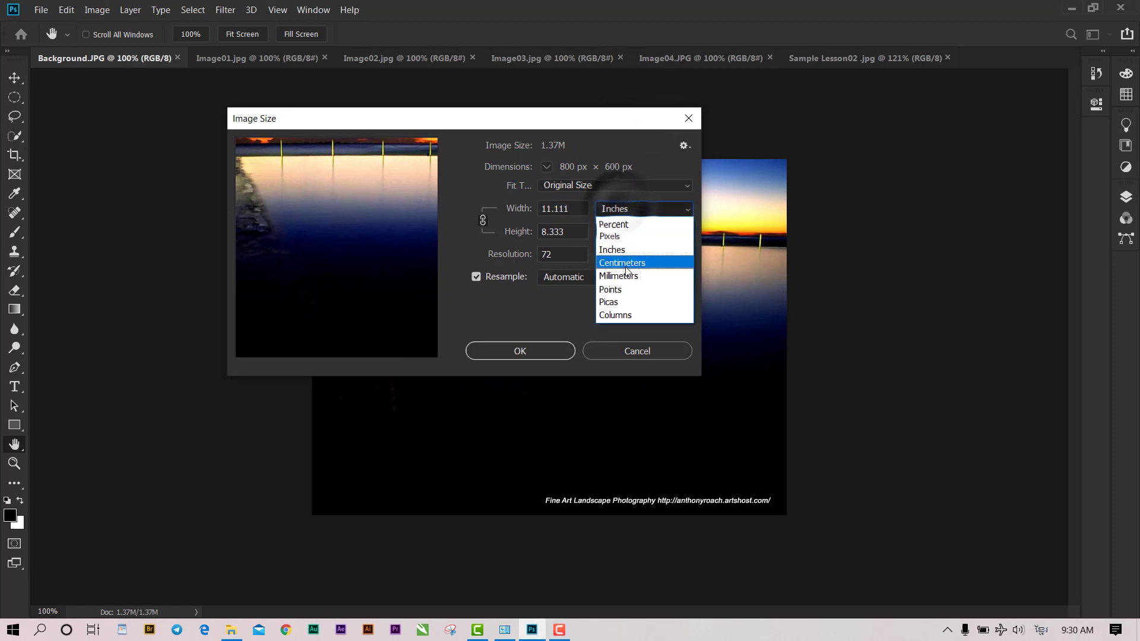
click(600, 257)
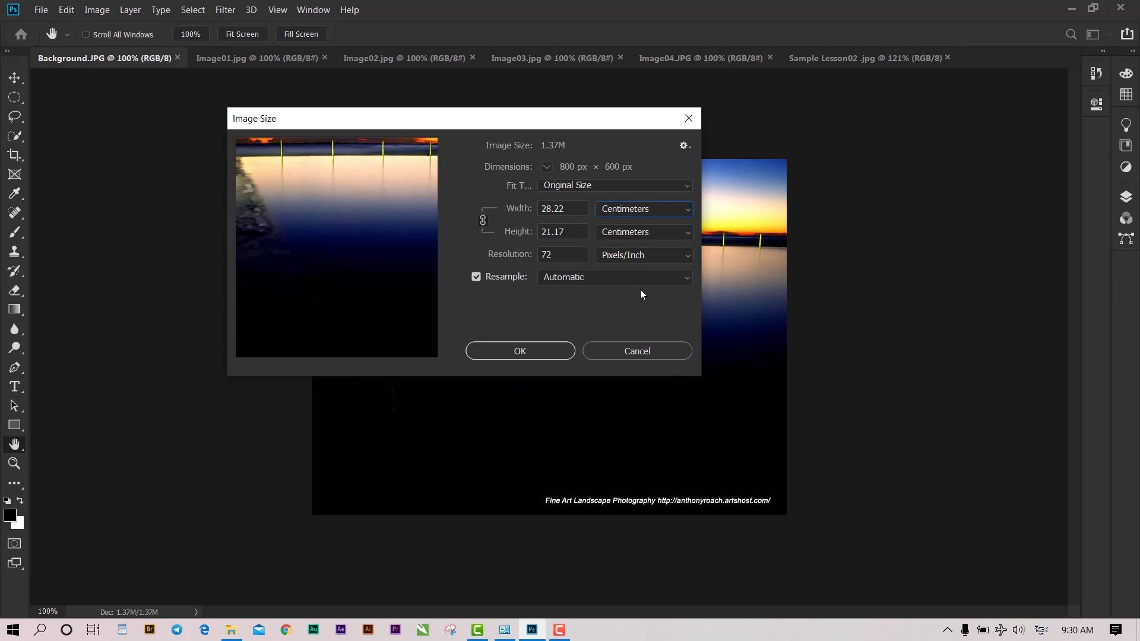
drag(516, 122, 813, 134)
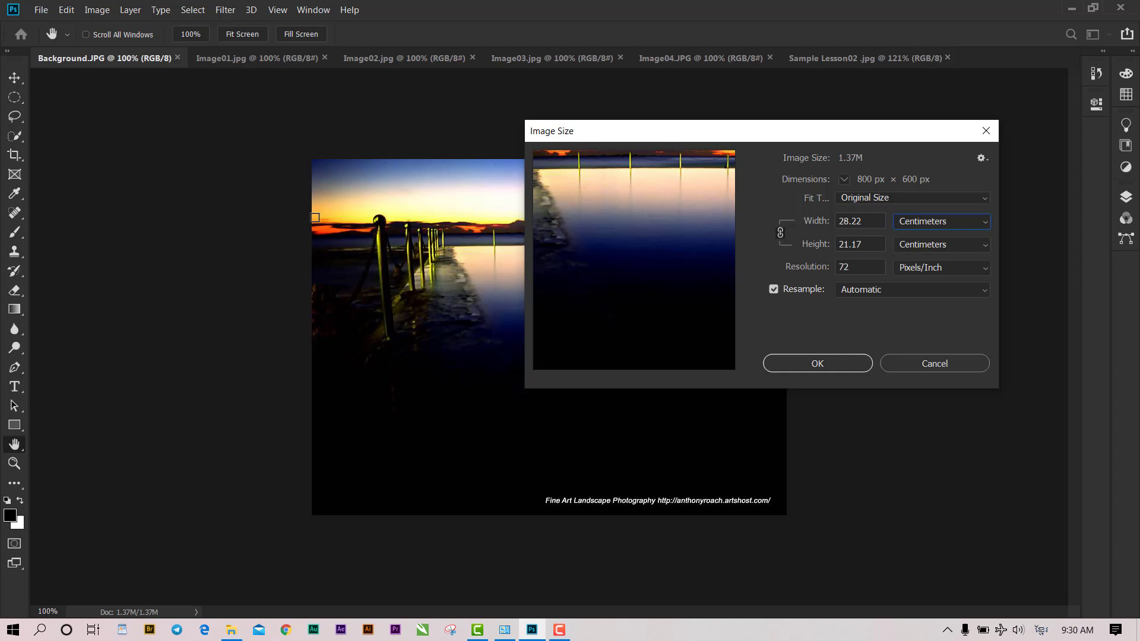
mouse_move(633, 258)
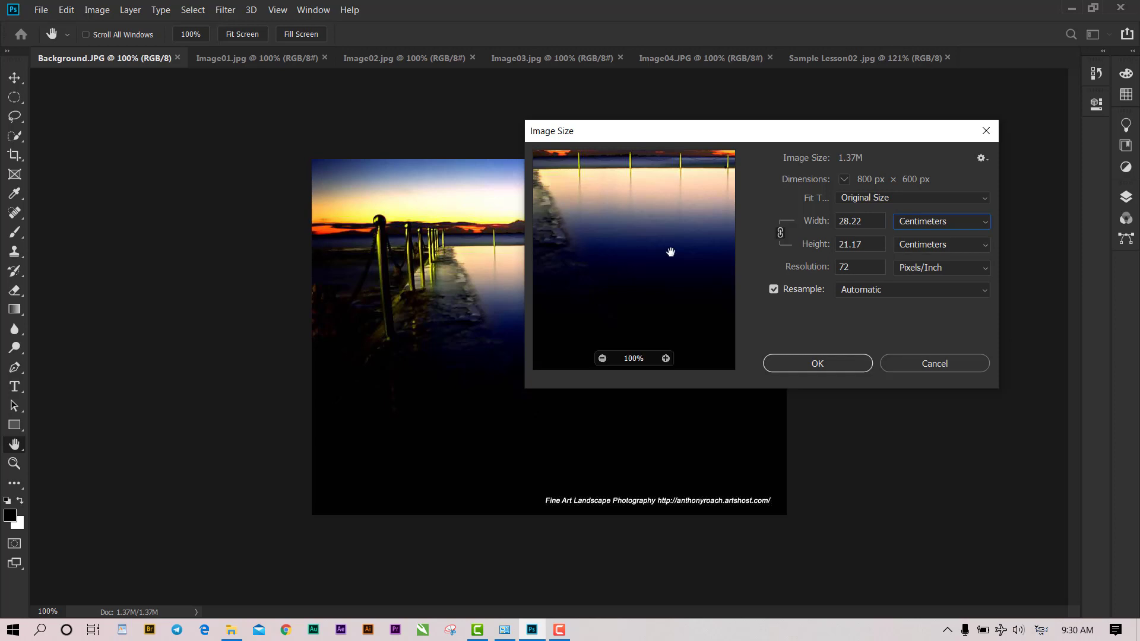
drag(721, 143, 482, 132)
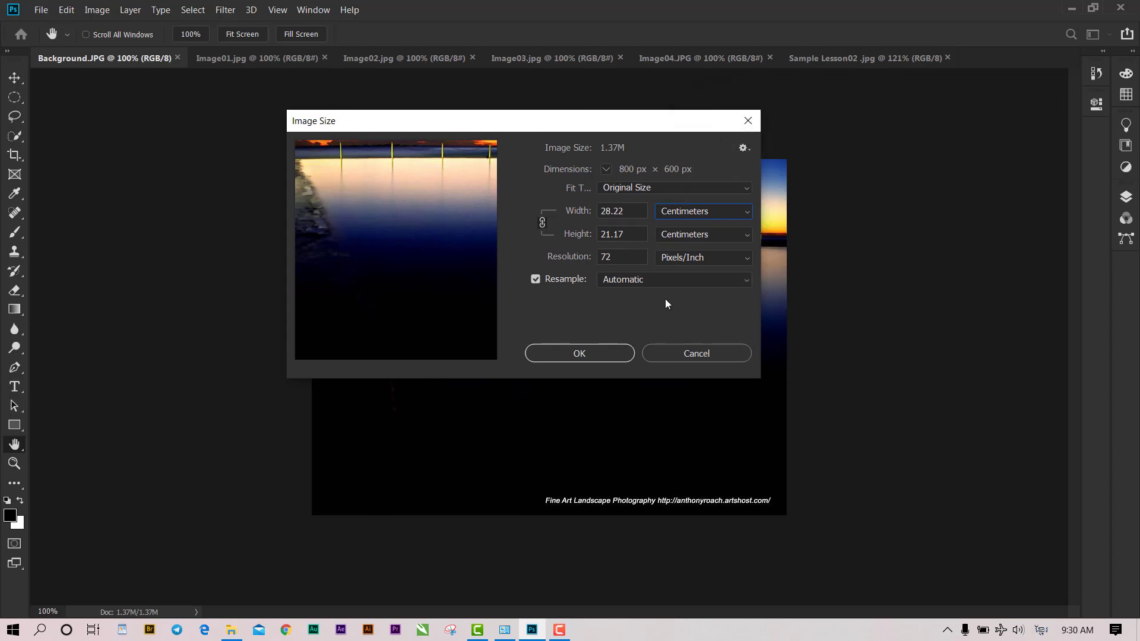
click(693, 354)
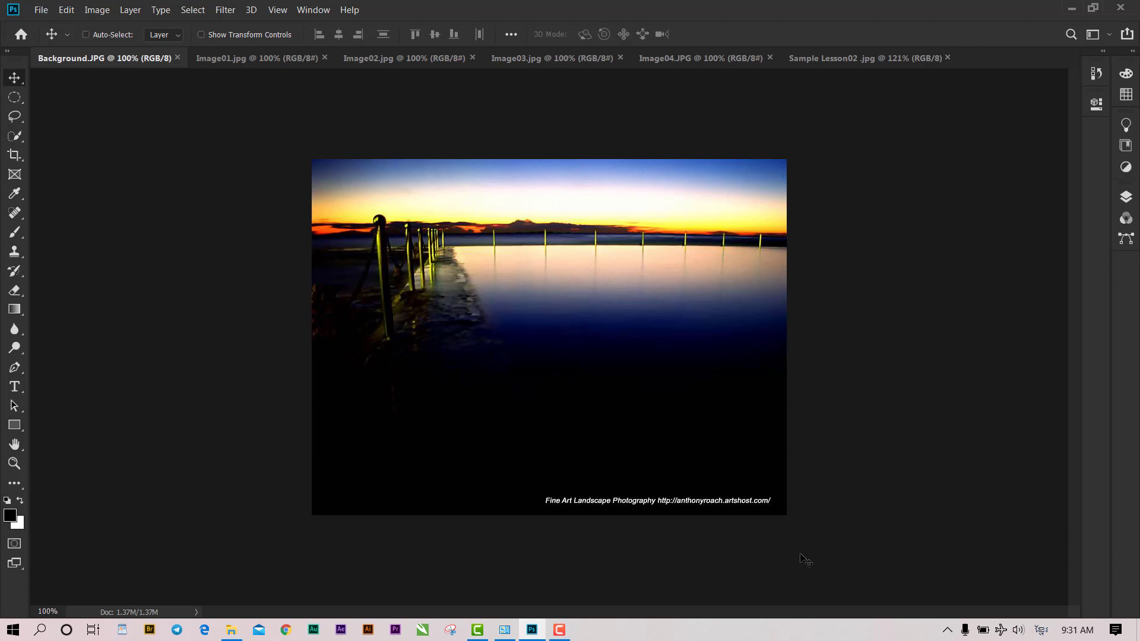
Step: Select and copy the whole sunset pier image
key(ctrl+a)
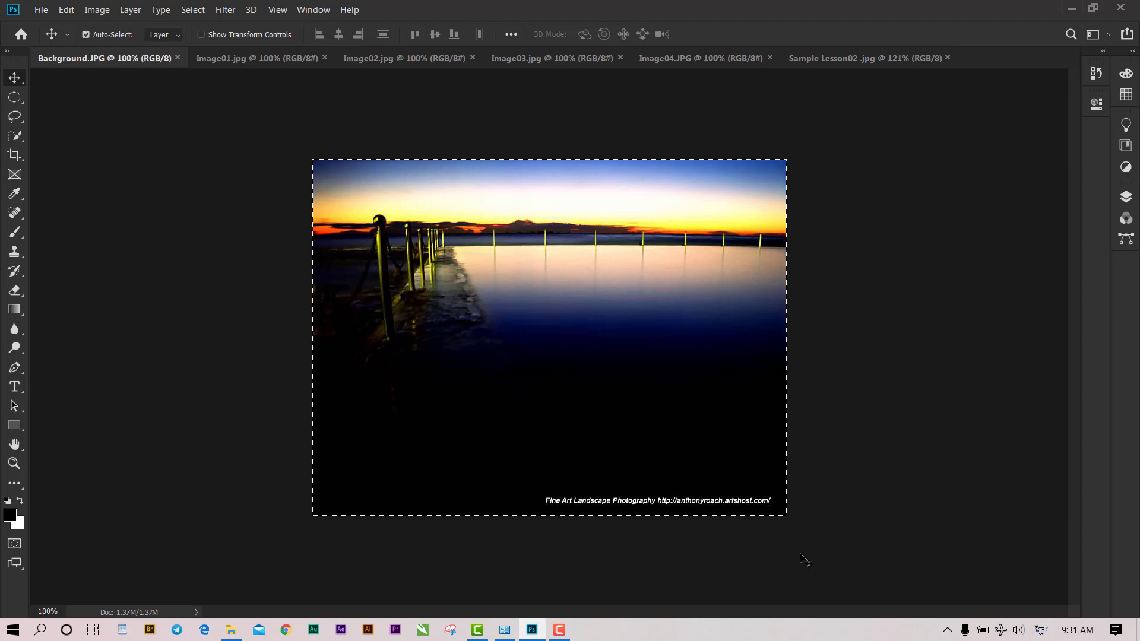
key(ctrl)
key(ctrl+n)
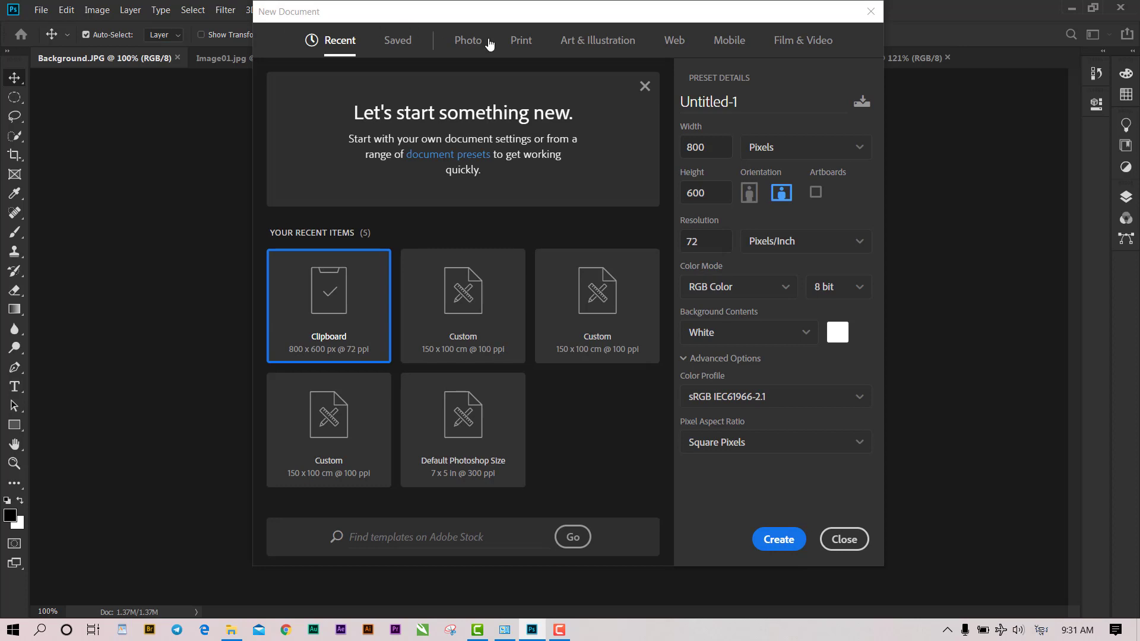
click(870, 12)
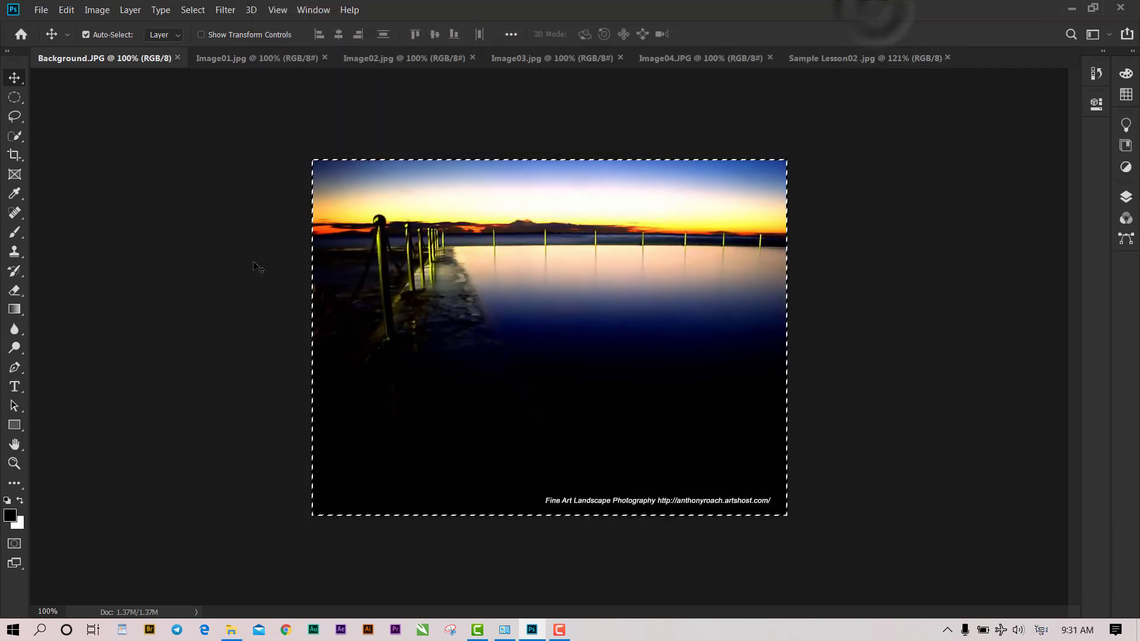
key(ctrl+d)
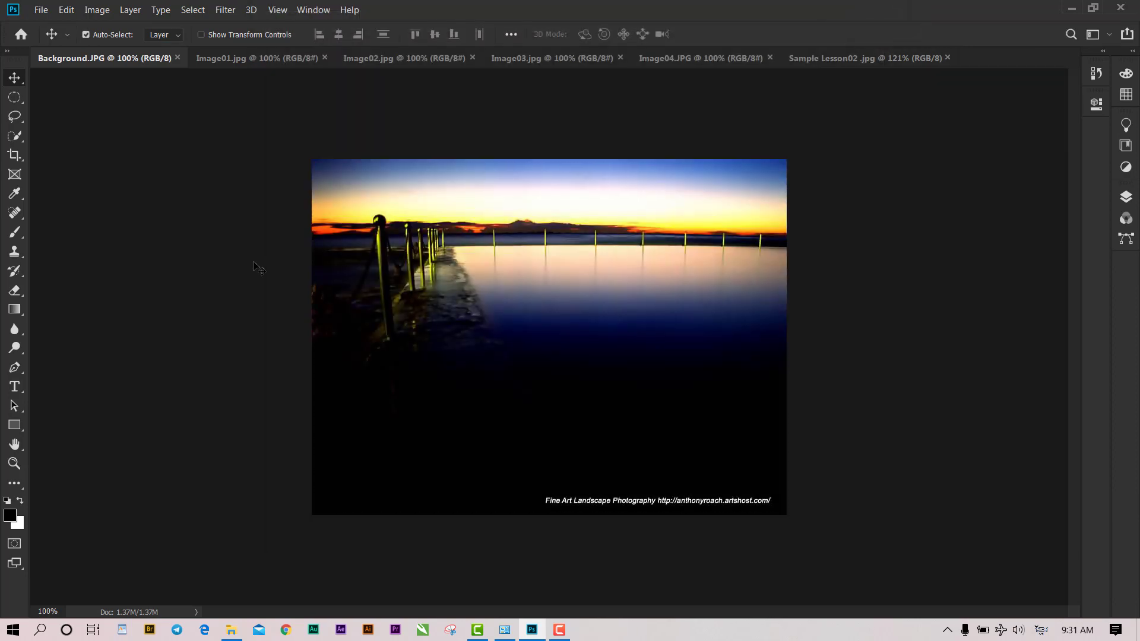
key(ctrl+a)
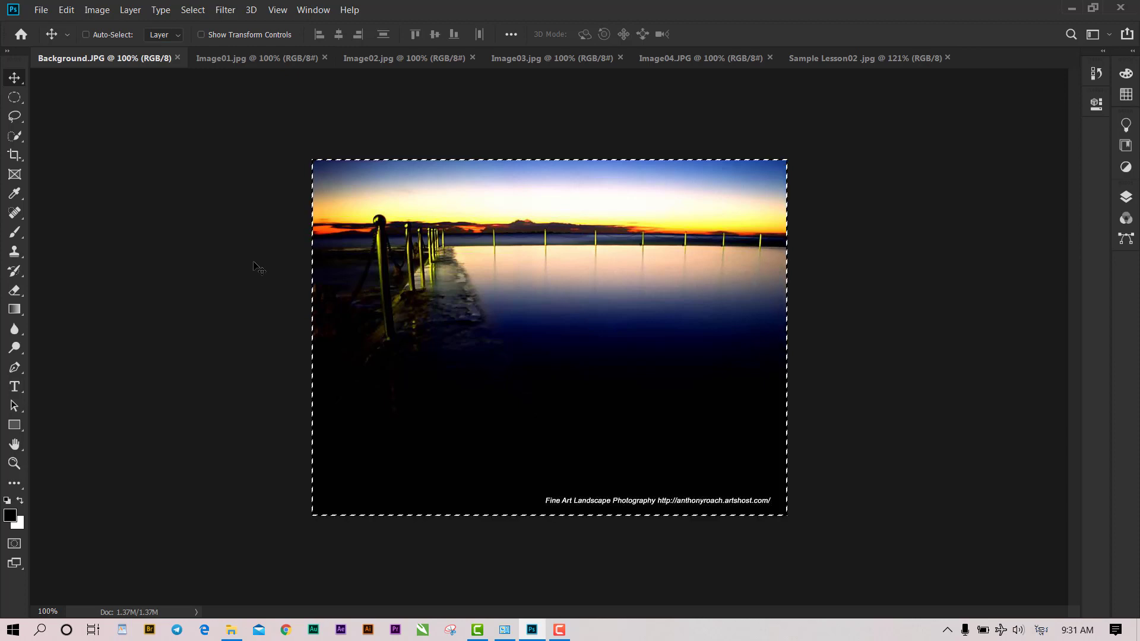
Step: Create a new white document of 20.32 × 15.24 cm at 100 pixels/inch
key(ctrl+n)
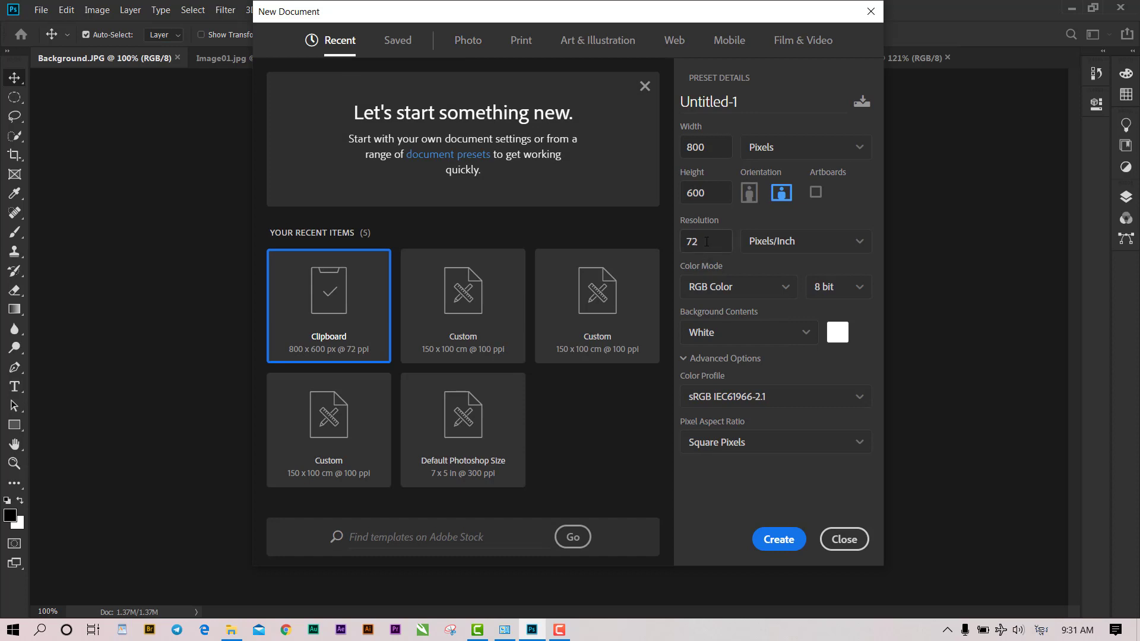
drag(706, 242, 684, 245)
text(100)
click(819, 153)
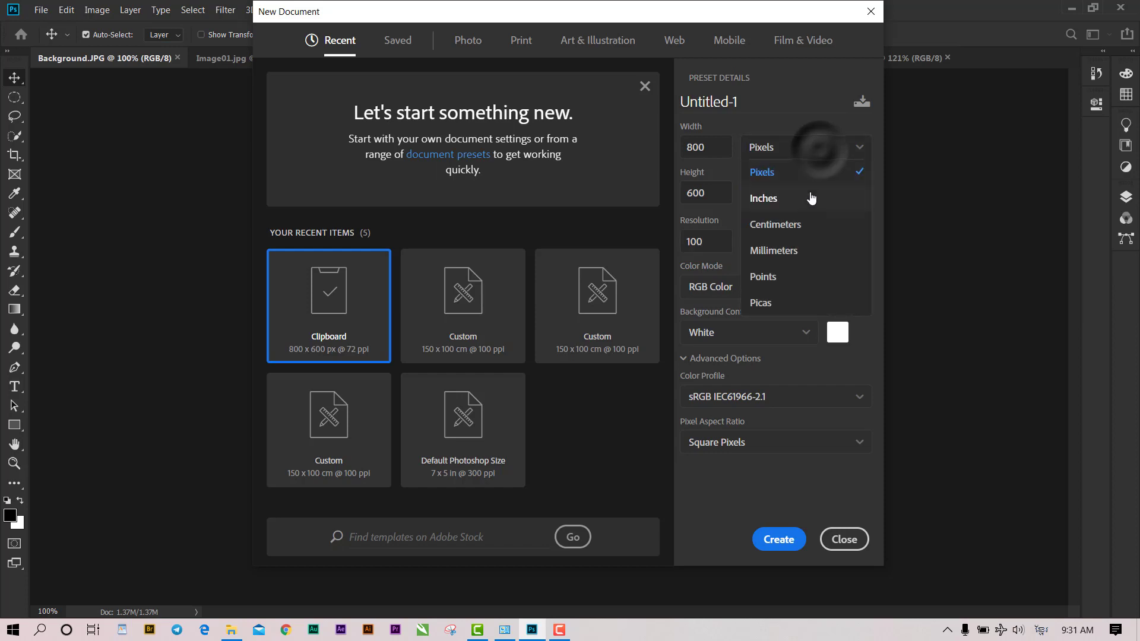
click(791, 226)
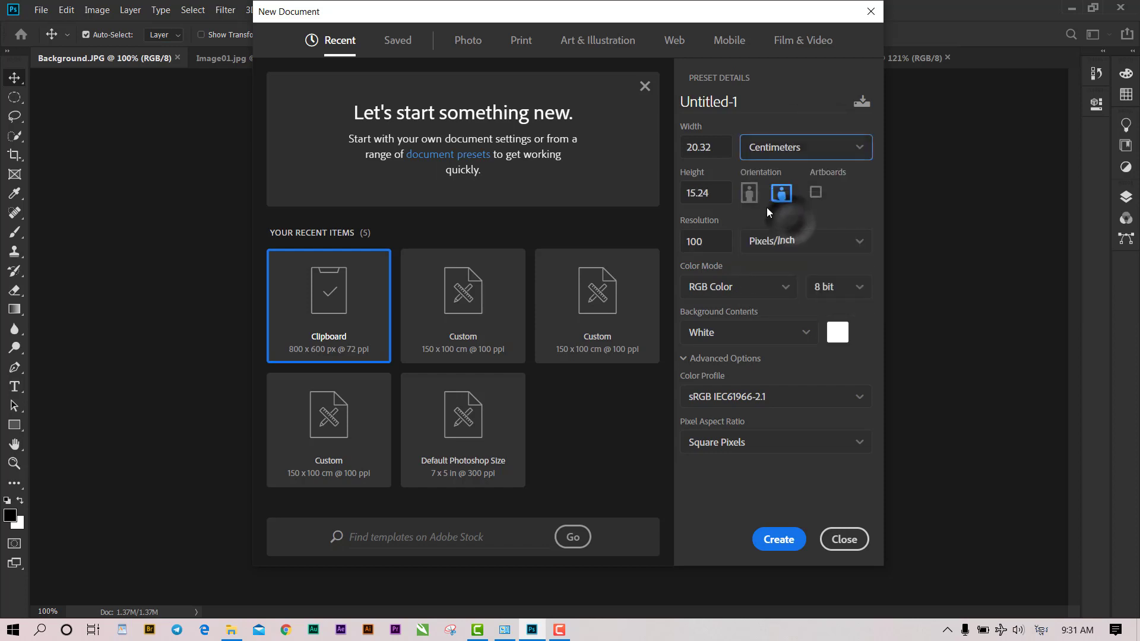
click(781, 541)
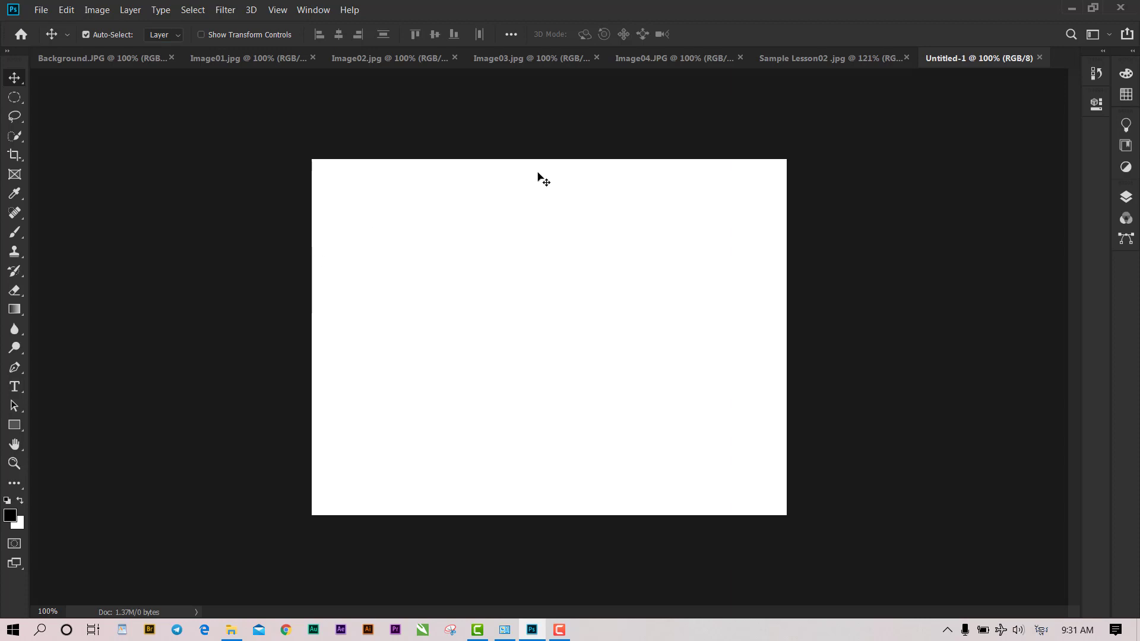
Step: Drag the sunset pier photo from Background.JPG into the Untitled-1 document
scroll(519, 274, up, 3)
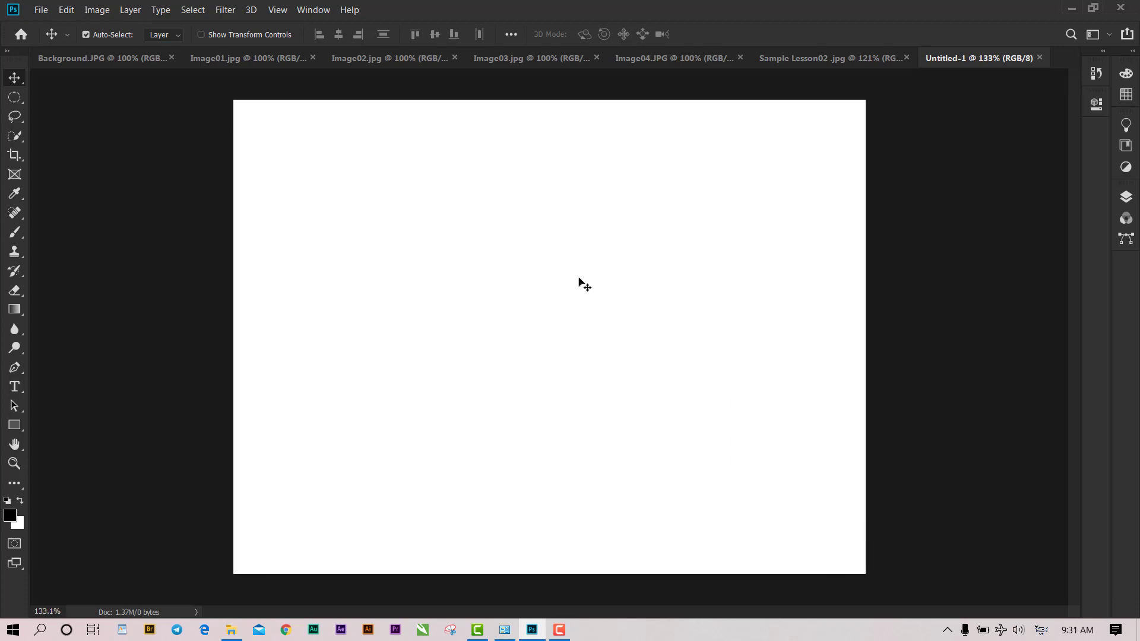
click(131, 60)
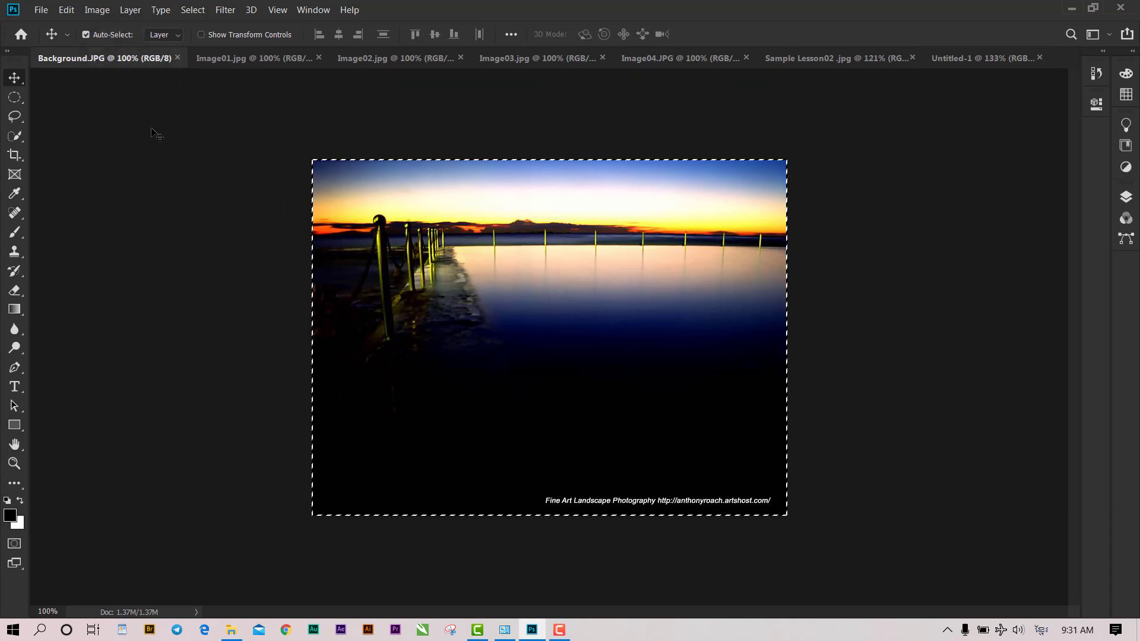
key(ctrl+d)
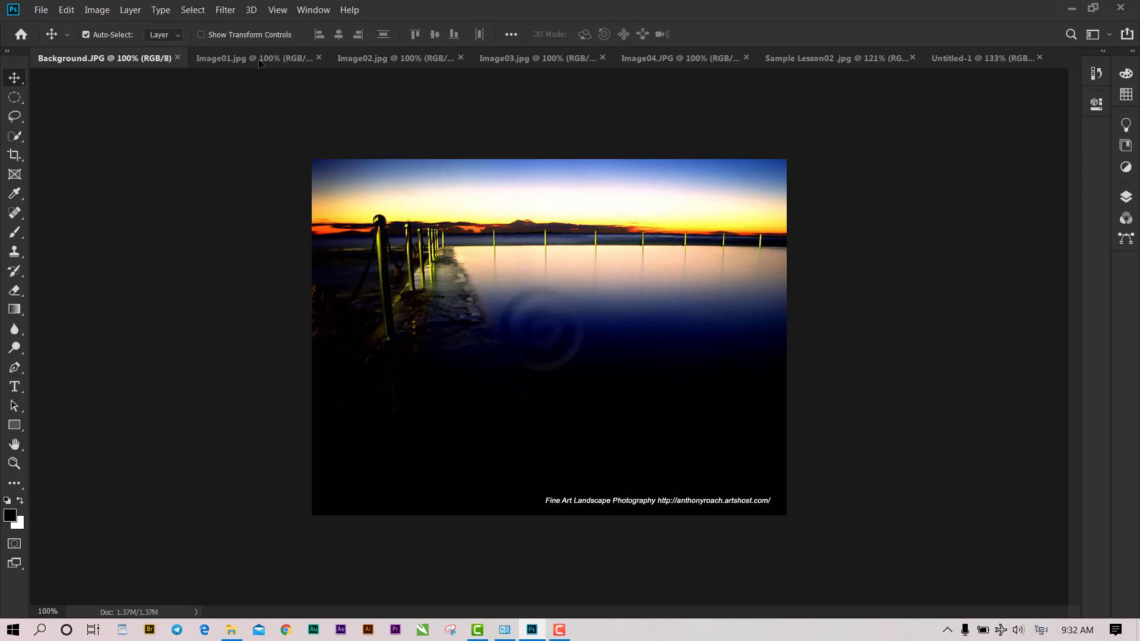
click(949, 60)
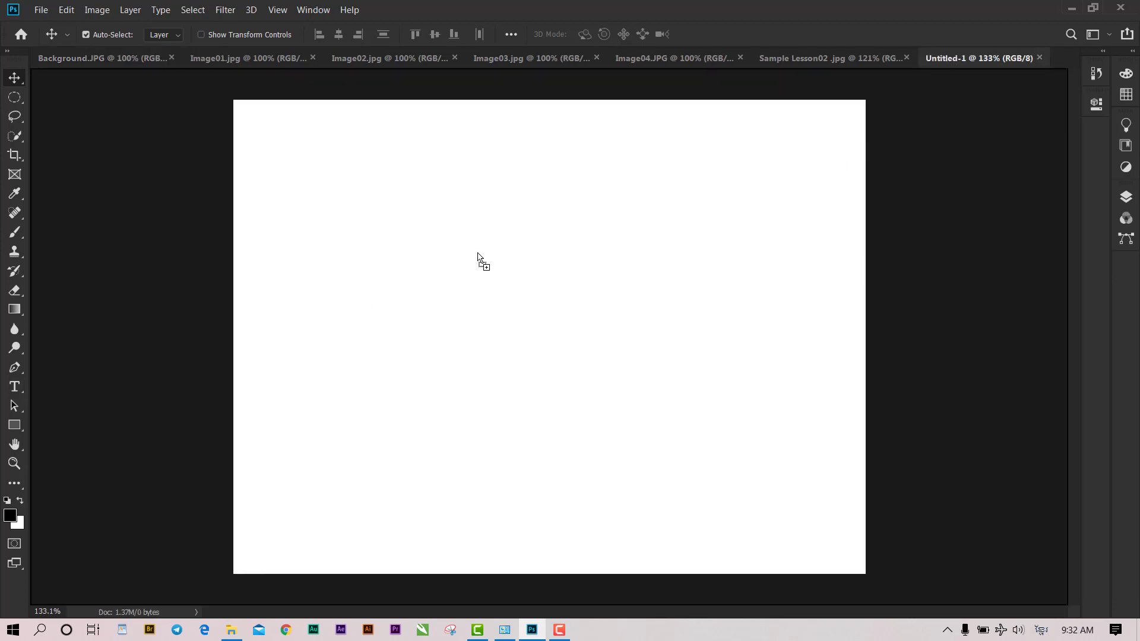
mouse_move(924, 82)
mouse_down()
mouse_move(985, 60)
mouse_move(973, 54)
mouse_up()
mouse_move(972, 55)
mouse_down()
mouse_move(527, 321)
mouse_move(549, 342)
mouse_up()
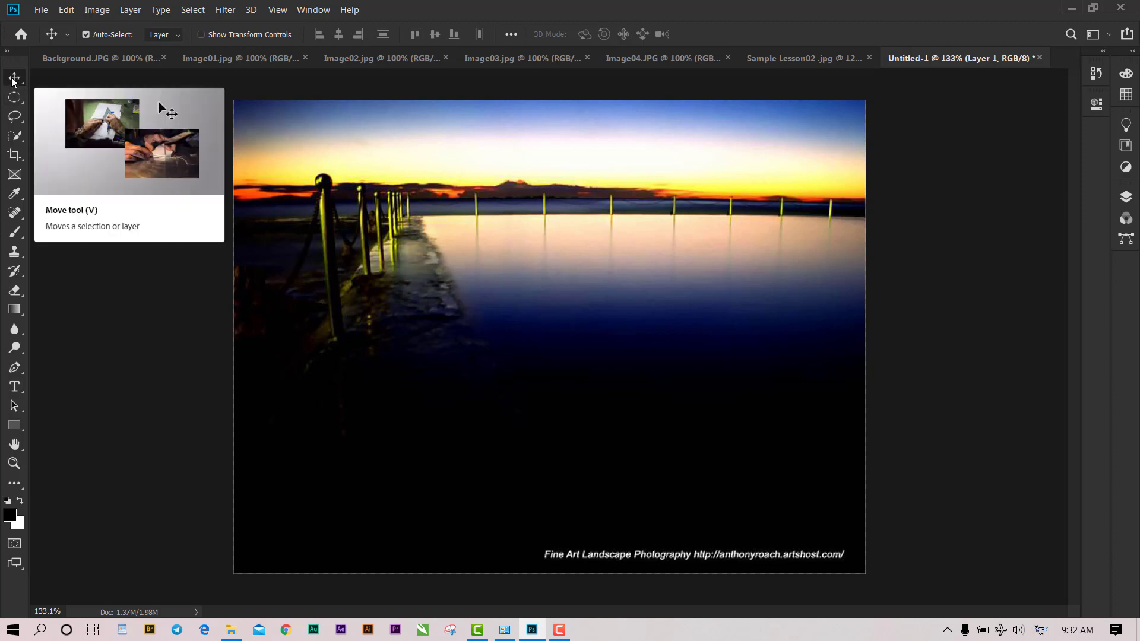
Step: Delete the pasted pier photo from Untitled-1 using the Move tool
click(15, 311)
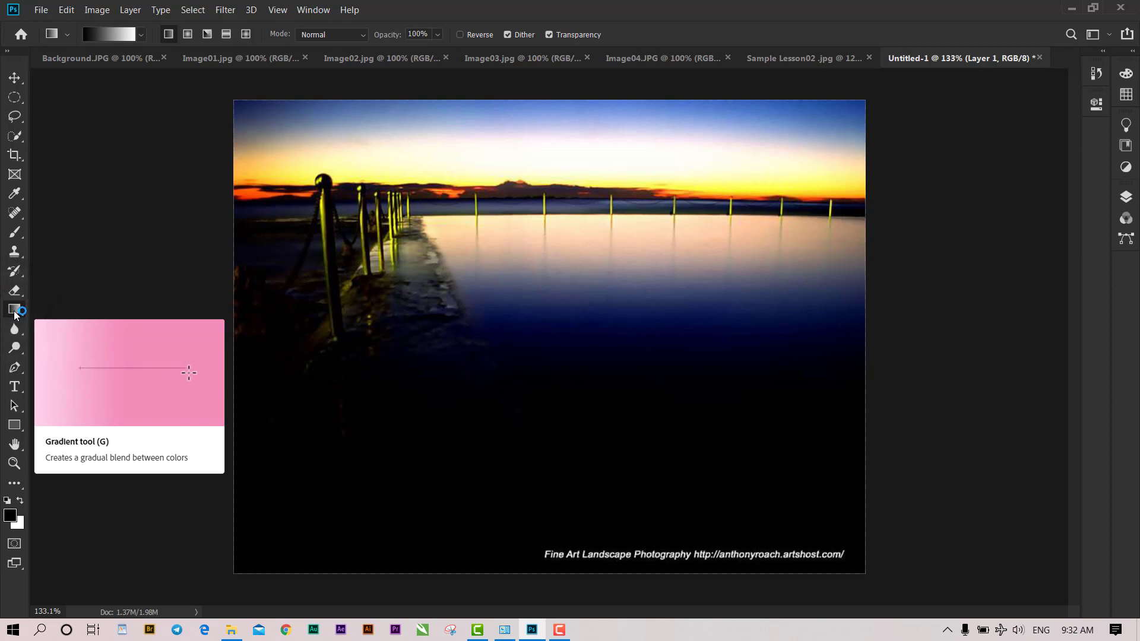
key(v)
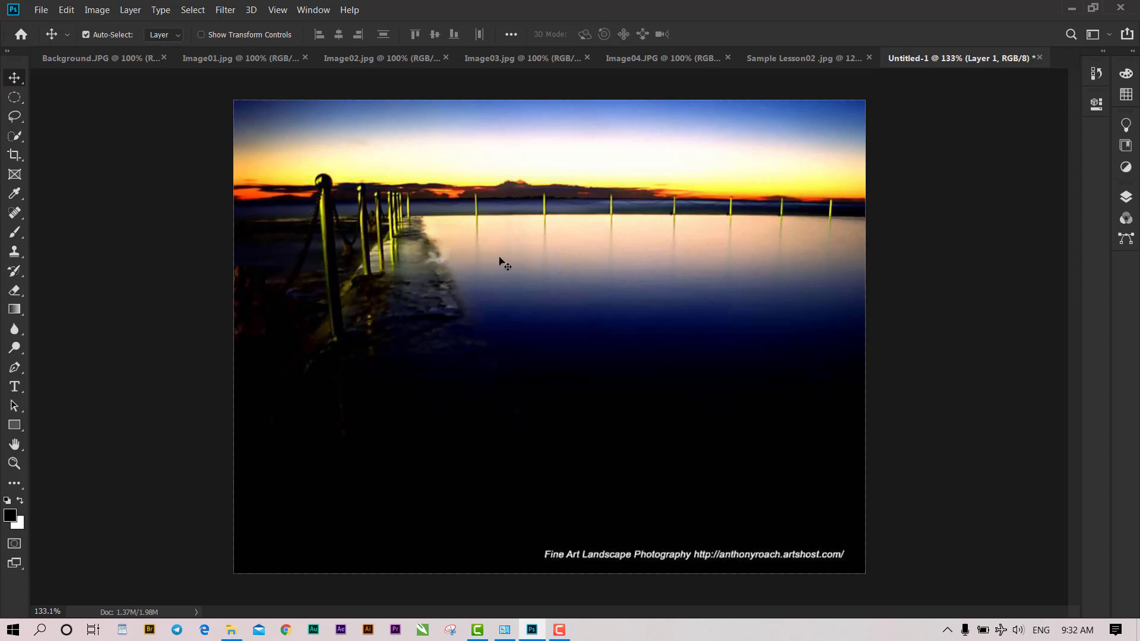
key(Delete)
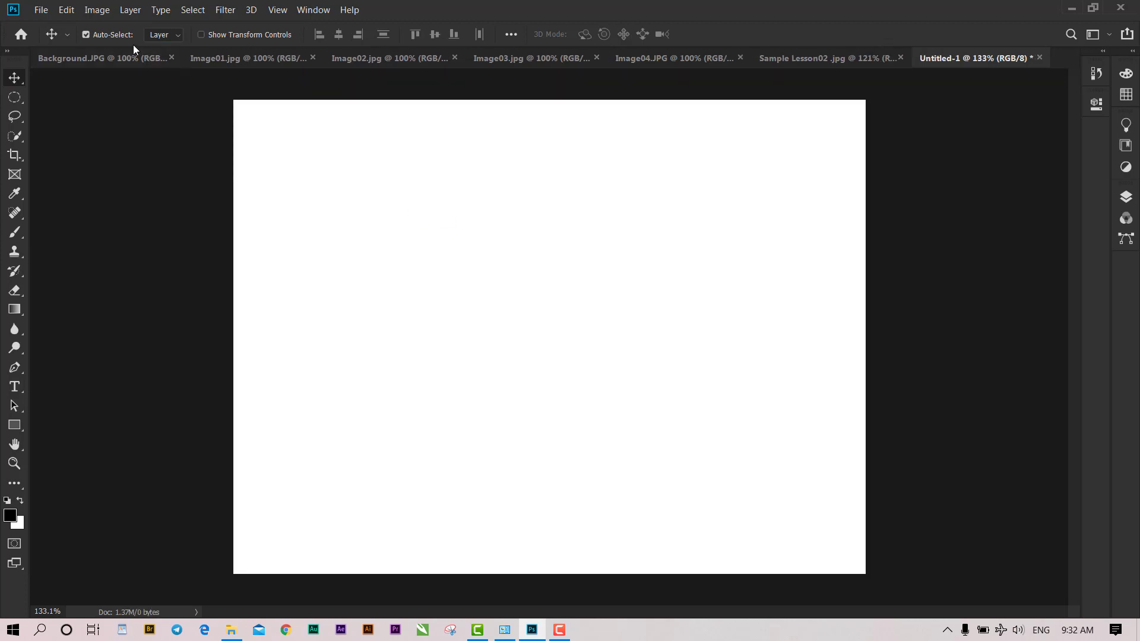
Step: Unlock Background.JPG's locked Background layer into an editable Layer 0
drag(141, 63, 505, 292)
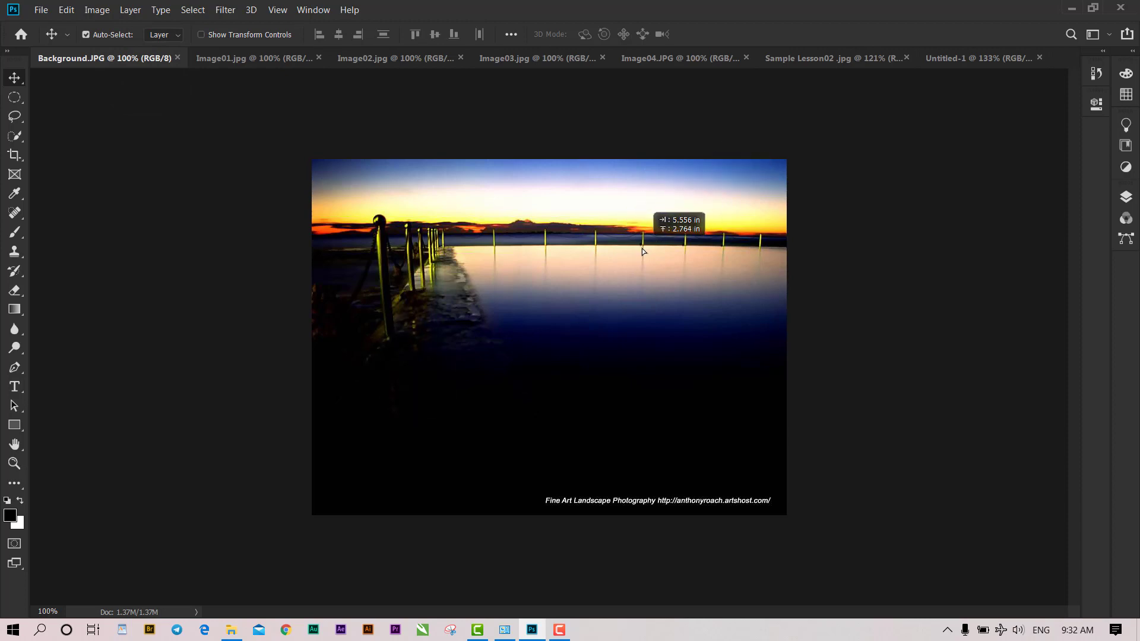
drag(505, 293, 496, 328)
click(722, 278)
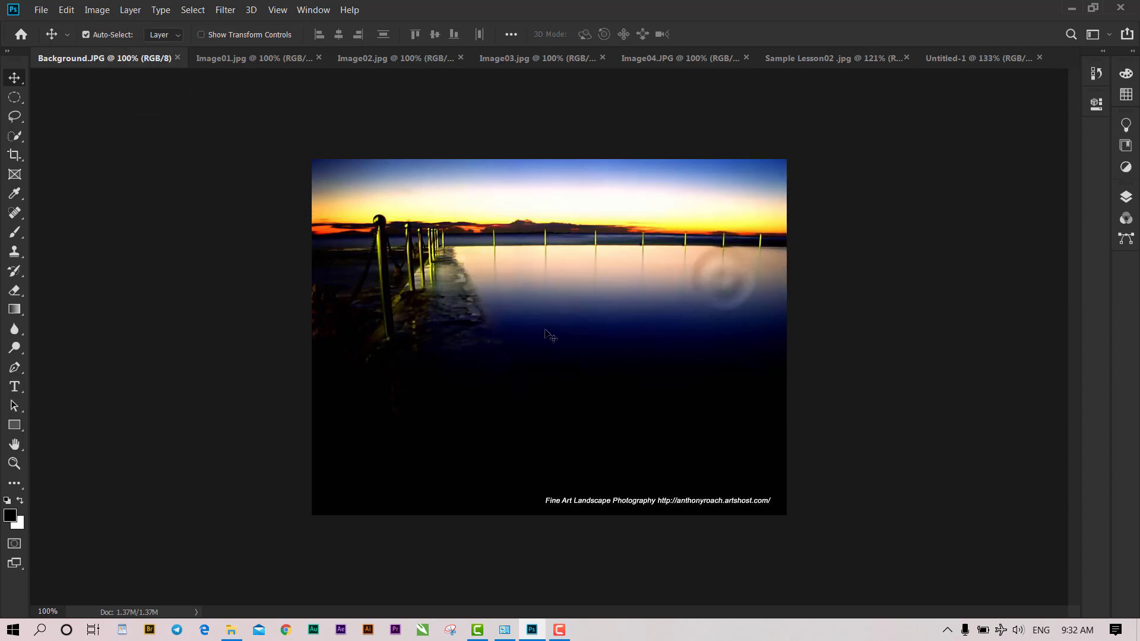
click(1127, 198)
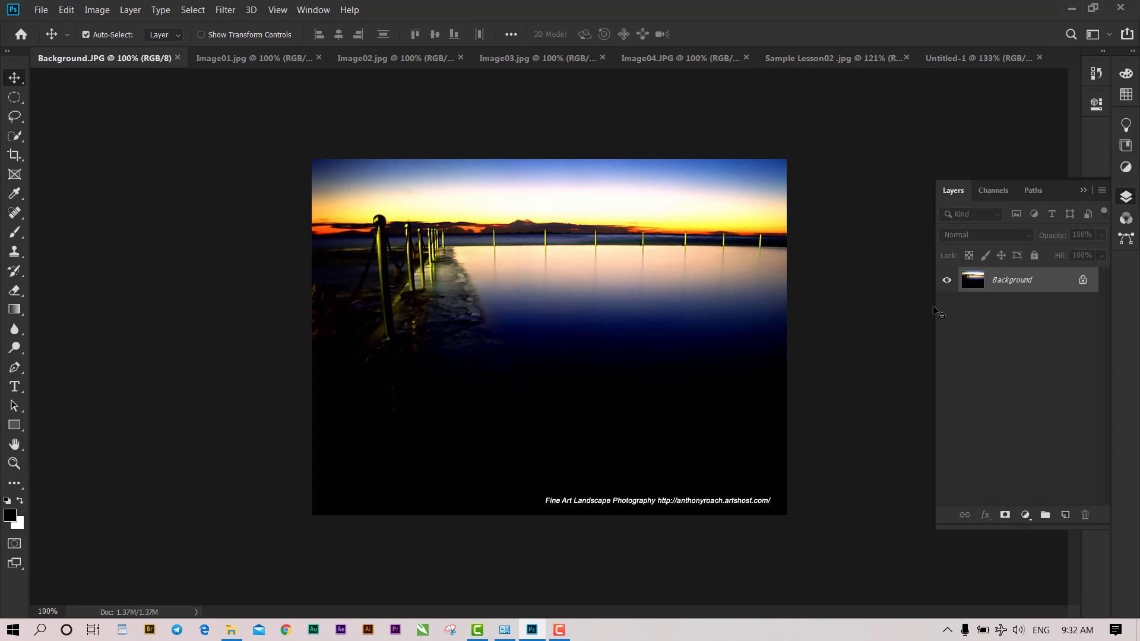
click(1128, 201)
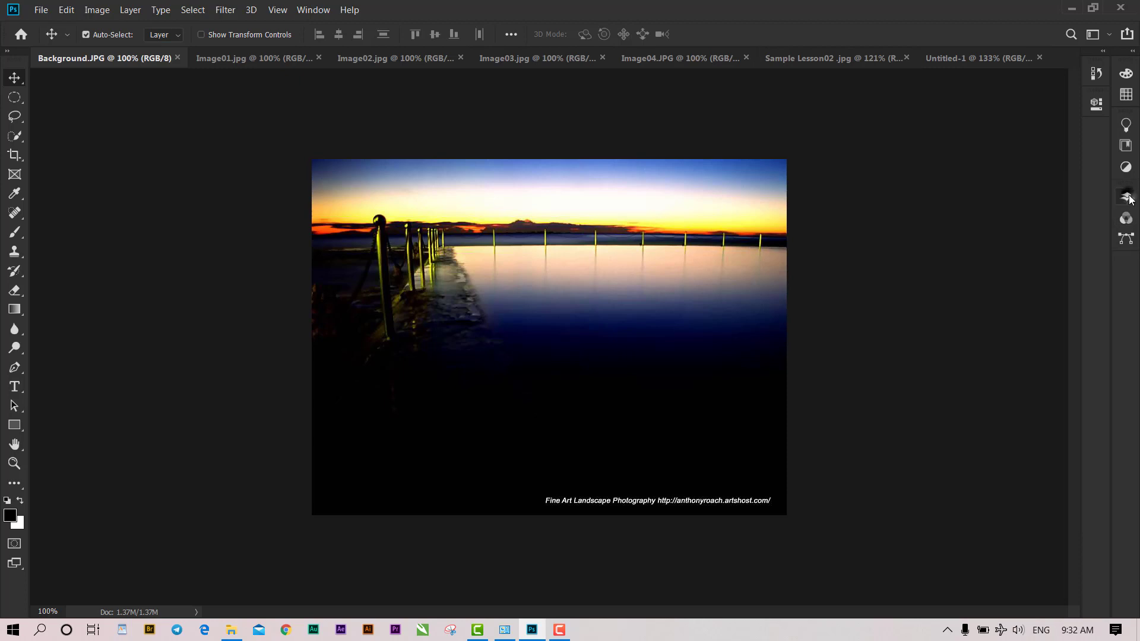
click(1126, 226)
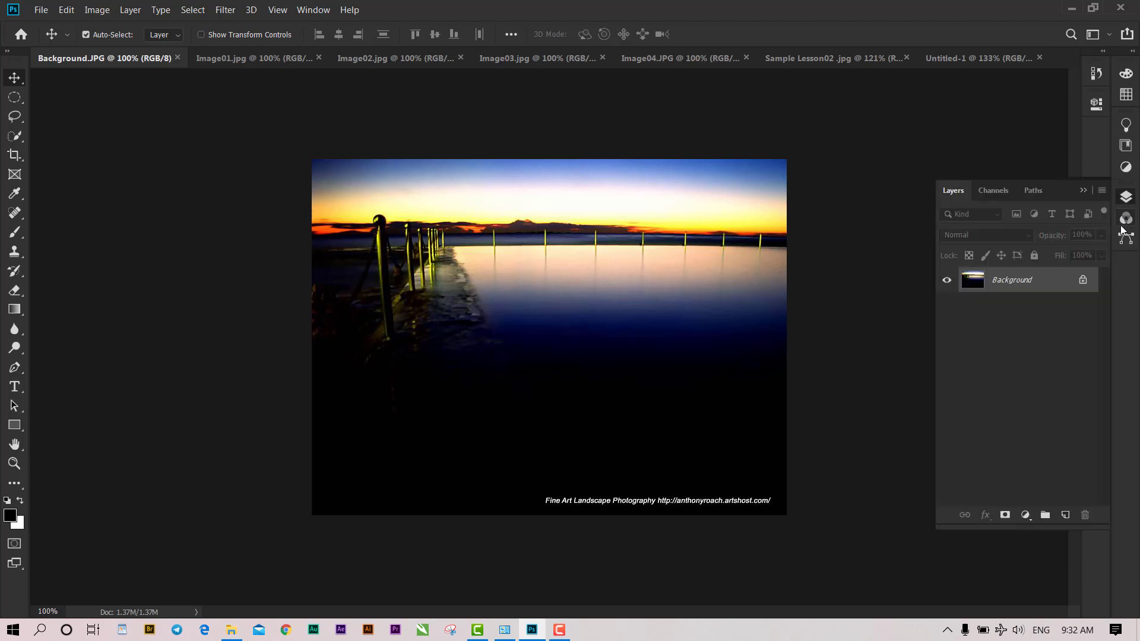
click(1083, 281)
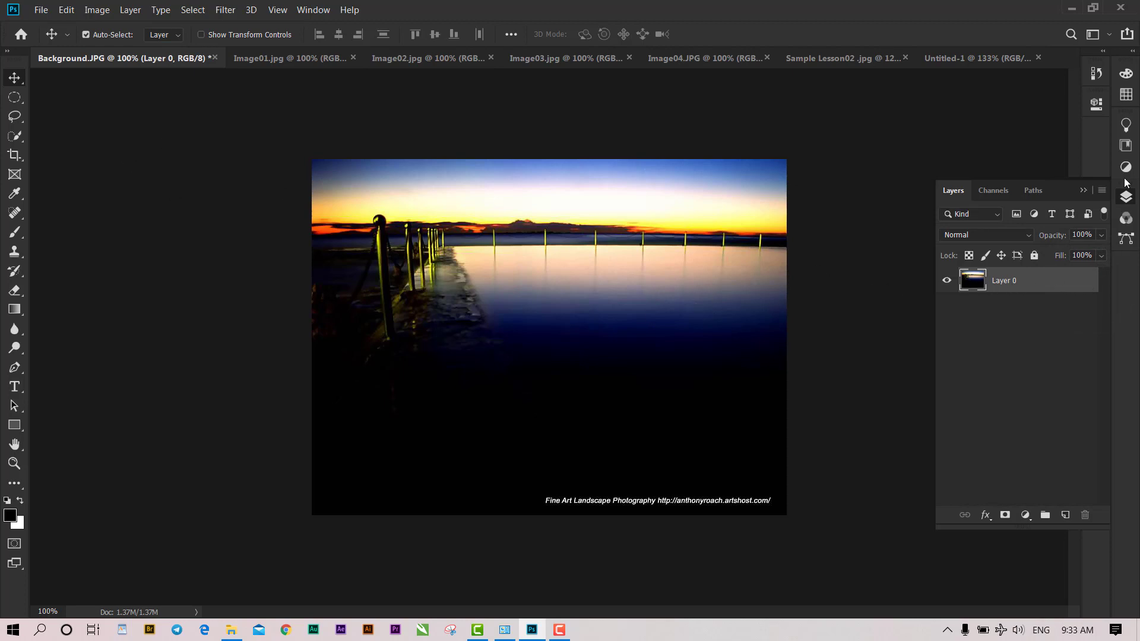
Step: Bring back the Layers panel with F7 and carry Layer 0 toward the Untitled-1 tab
click(1084, 191)
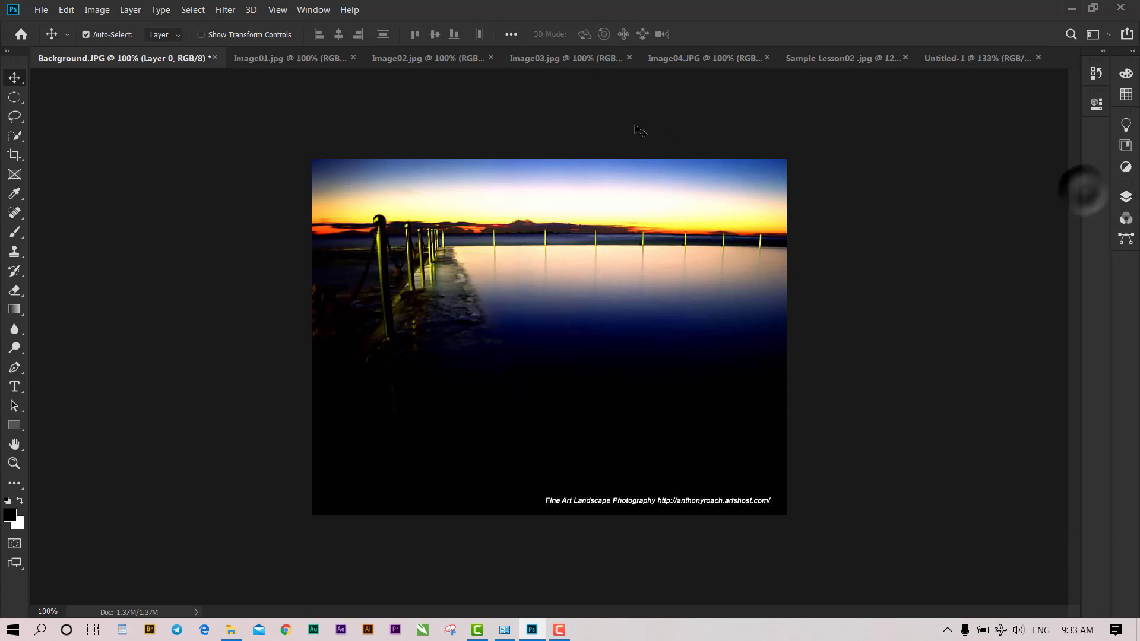
click(313, 10)
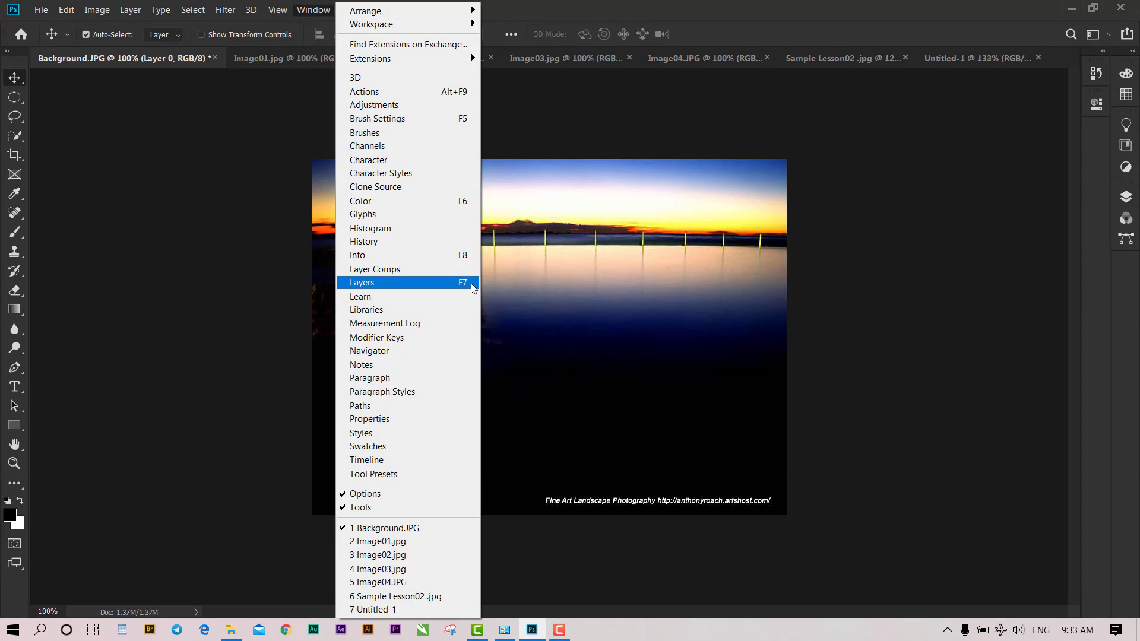
click(567, 292)
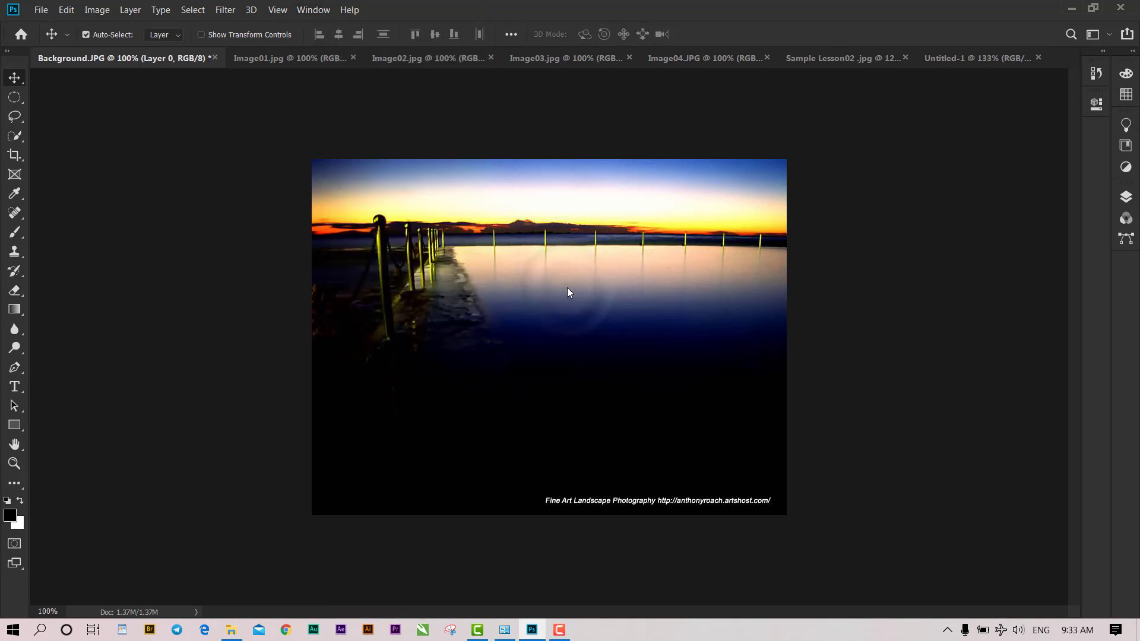
key(F7)
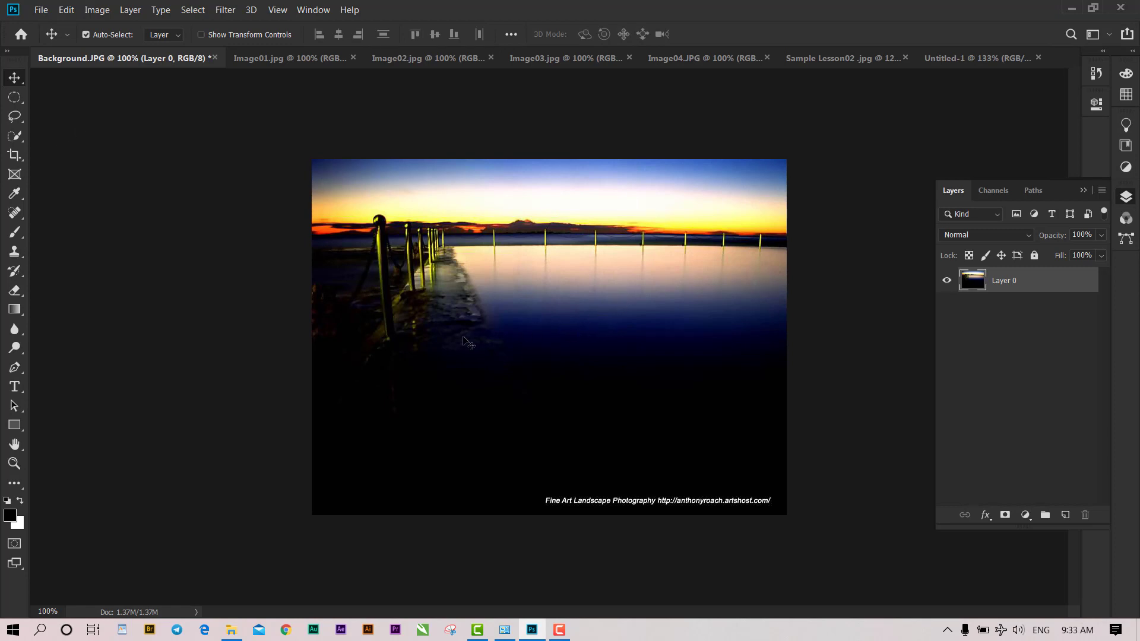
drag(777, 206, 945, 59)
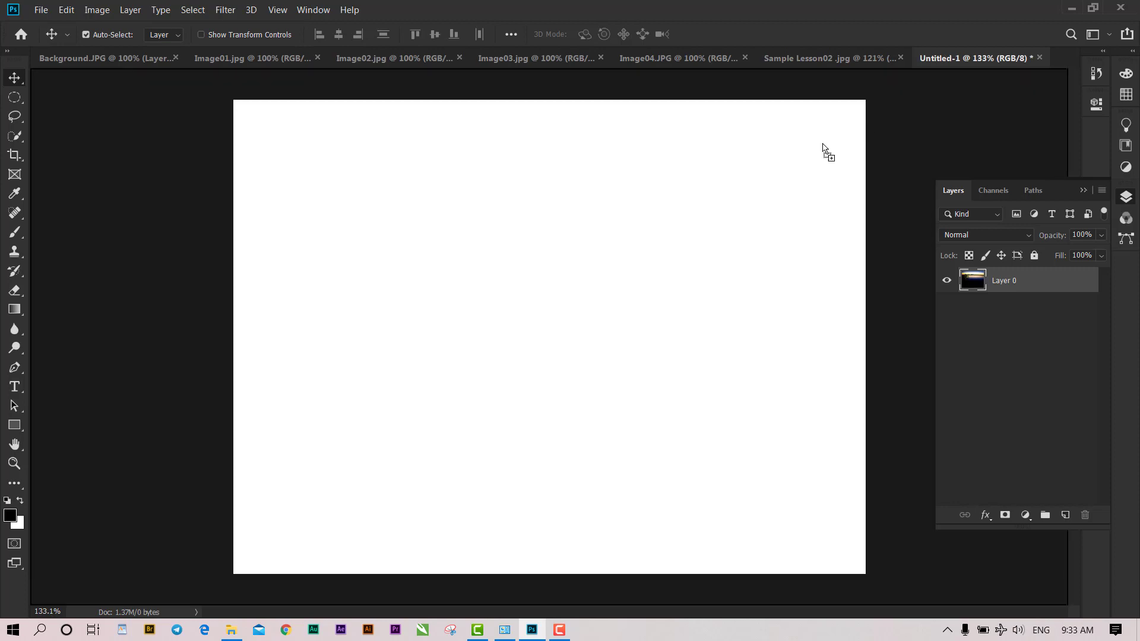
Step: Drop the pier photo into Untitled-1 as Layer 1 and add Sample Lesson02 as Layer 2
mouse_move(945, 58)
mouse_down()
mouse_move(432, 316)
mouse_move(595, 380)
mouse_move(600, 354)
mouse_up()
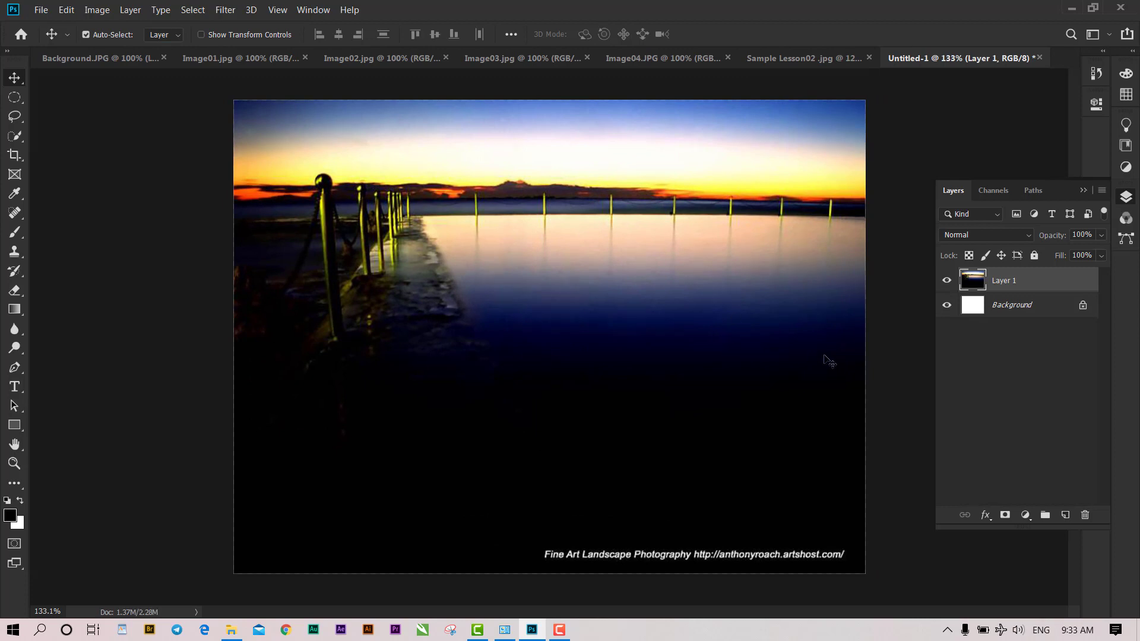
click(790, 60)
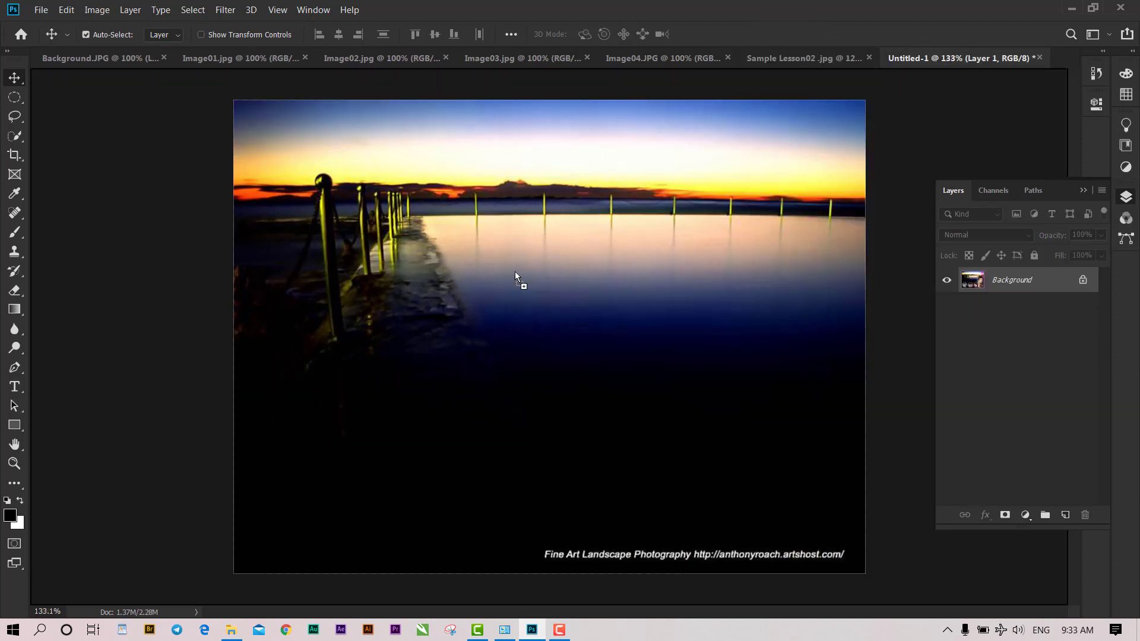
drag(946, 64, 470, 295)
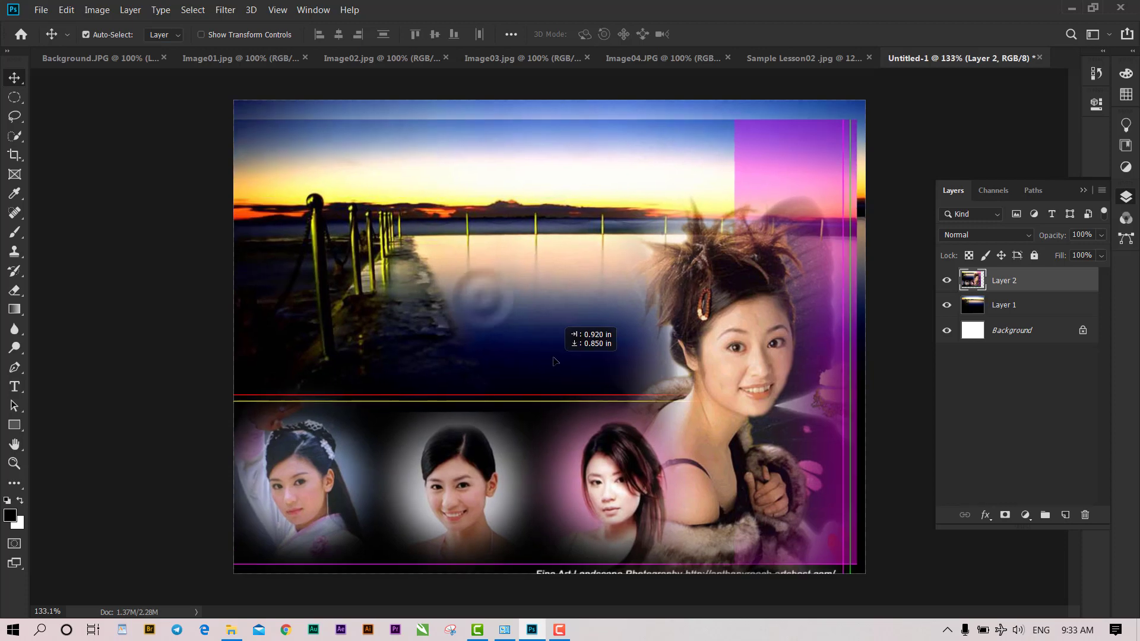
drag(552, 371, 558, 350)
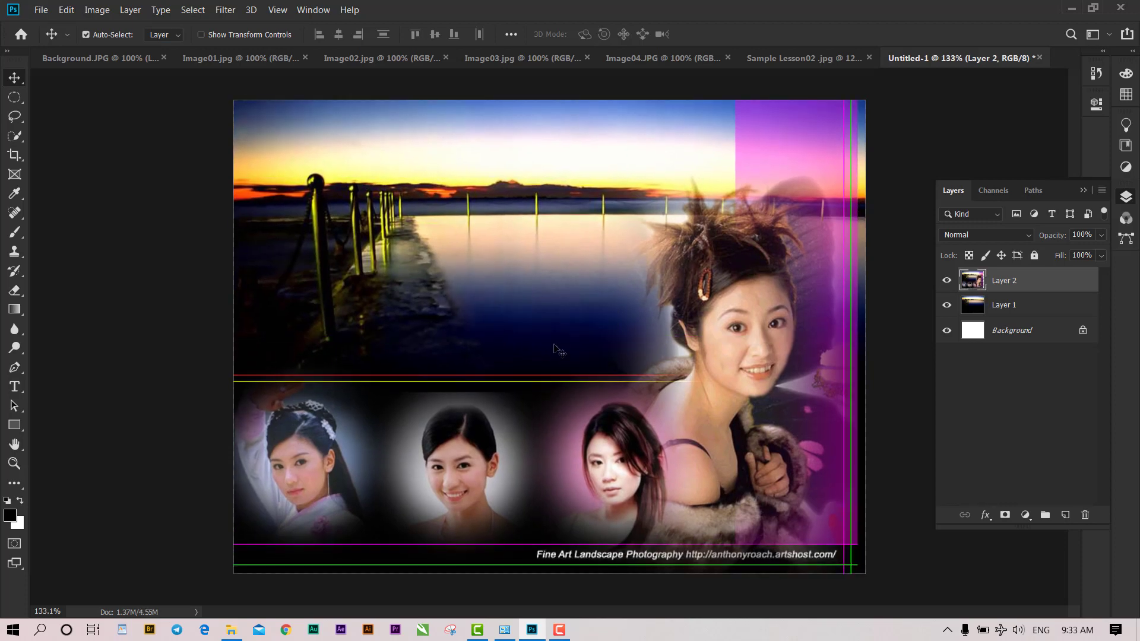
key(ctrl+t)
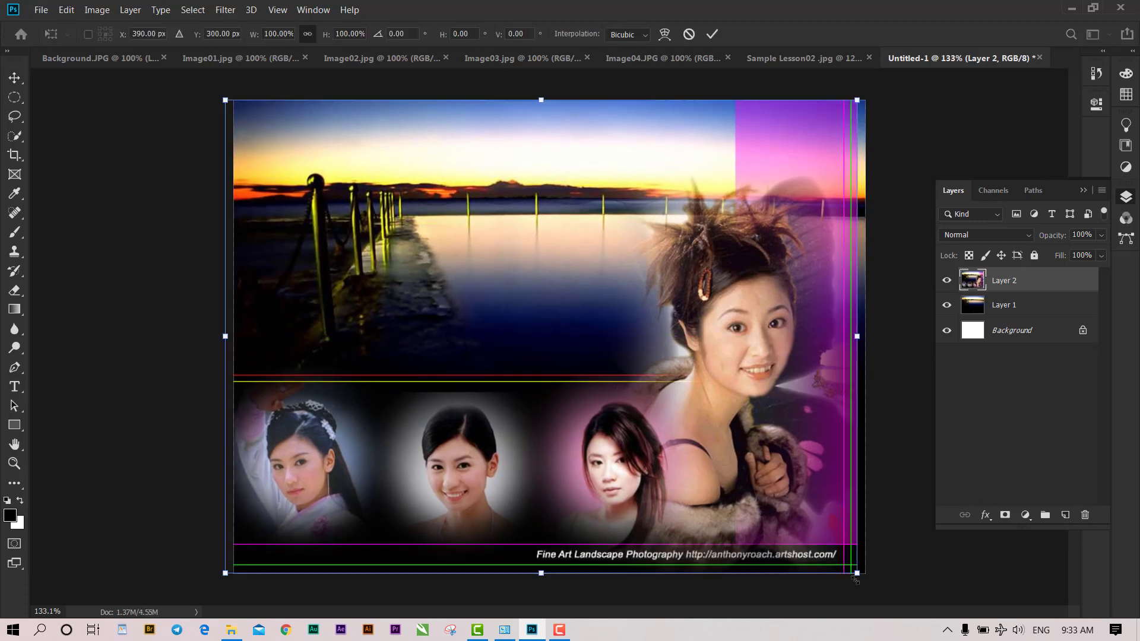
Step: Shrink the Sample Lesson02 collage proportionally to about a third of its size
mouse_move(854, 579)
mouse_down()
mouse_move(453, 290)
mouse_move(854, 543)
mouse_move(629, 404)
mouse_move(389, 216)
mouse_move(615, 396)
mouse_move(461, 279)
mouse_move(366, 259)
mouse_move(714, 467)
mouse_move(542, 333)
mouse_move(868, 579)
mouse_move(865, 293)
mouse_move(540, 247)
mouse_move(355, 467)
mouse_move(524, 545)
mouse_move(596, 509)
mouse_move(427, 372)
mouse_move(371, 302)
mouse_move(593, 178)
mouse_move(653, 476)
mouse_move(672, 505)
mouse_move(735, 499)
mouse_move(761, 547)
mouse_move(582, 364)
mouse_move(402, 295)
mouse_move(516, 412)
mouse_move(795, 537)
mouse_move(785, 560)
mouse_move(766, 504)
mouse_move(749, 536)
mouse_up()
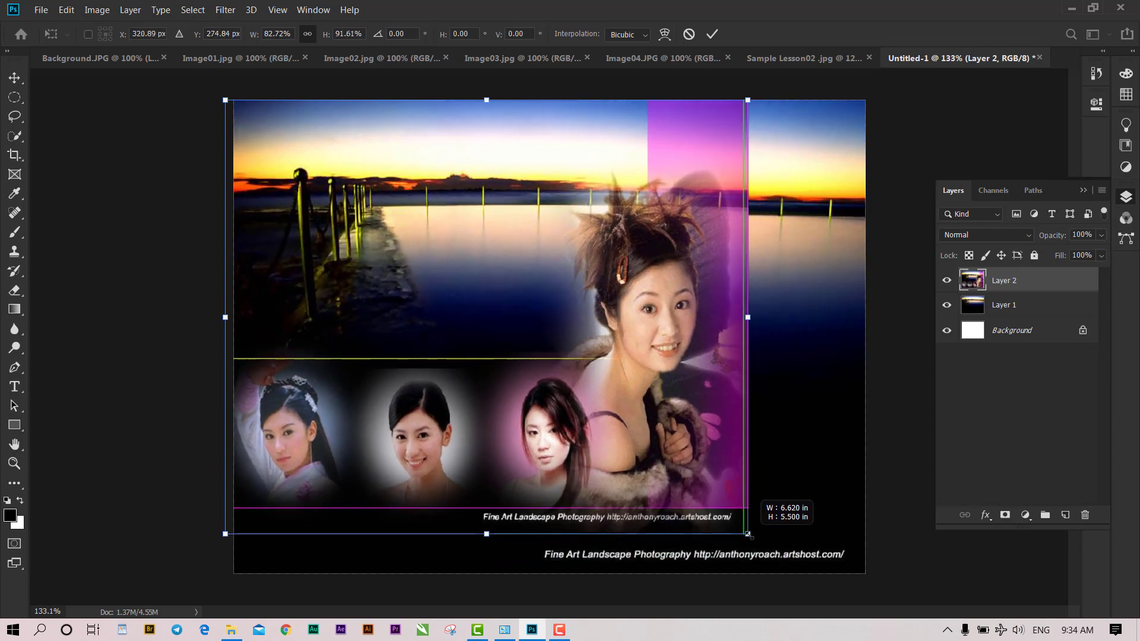
key(shift)
drag(749, 536, 792, 553)
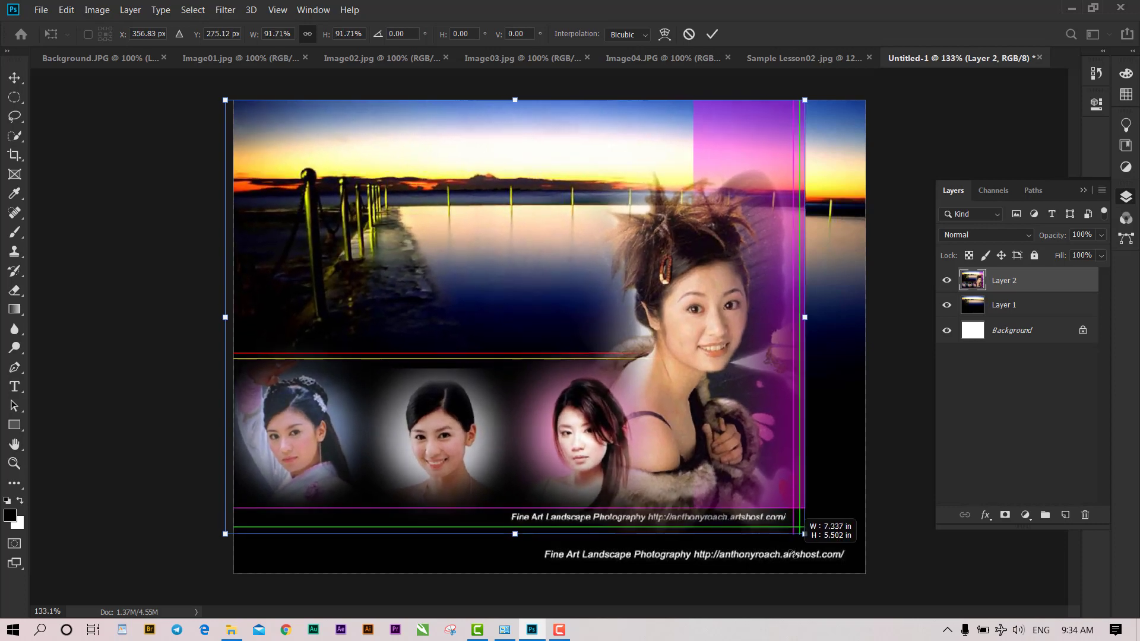
mouse_move(793, 553)
mouse_down()
mouse_move(493, 333)
mouse_move(360, 289)
mouse_move(311, 246)
mouse_move(436, 337)
mouse_move(419, 250)
mouse_move(542, 330)
mouse_move(454, 271)
mouse_up()
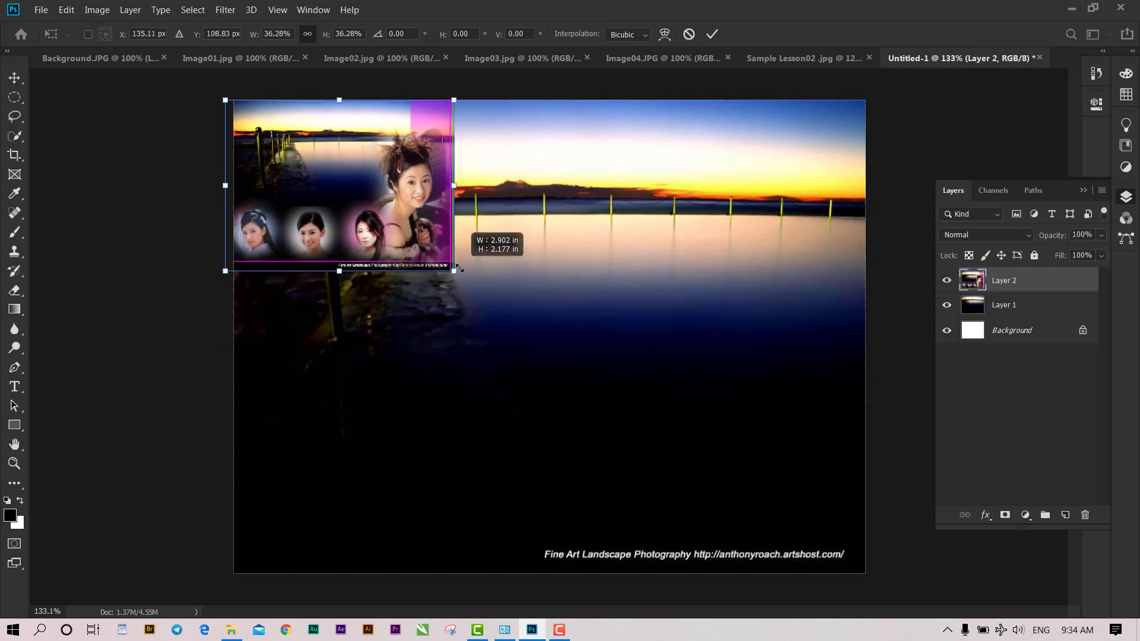
mouse_move(388, 219)
mouse_down()
mouse_move(375, 190)
mouse_move(388, 196)
mouse_up()
key(Return)
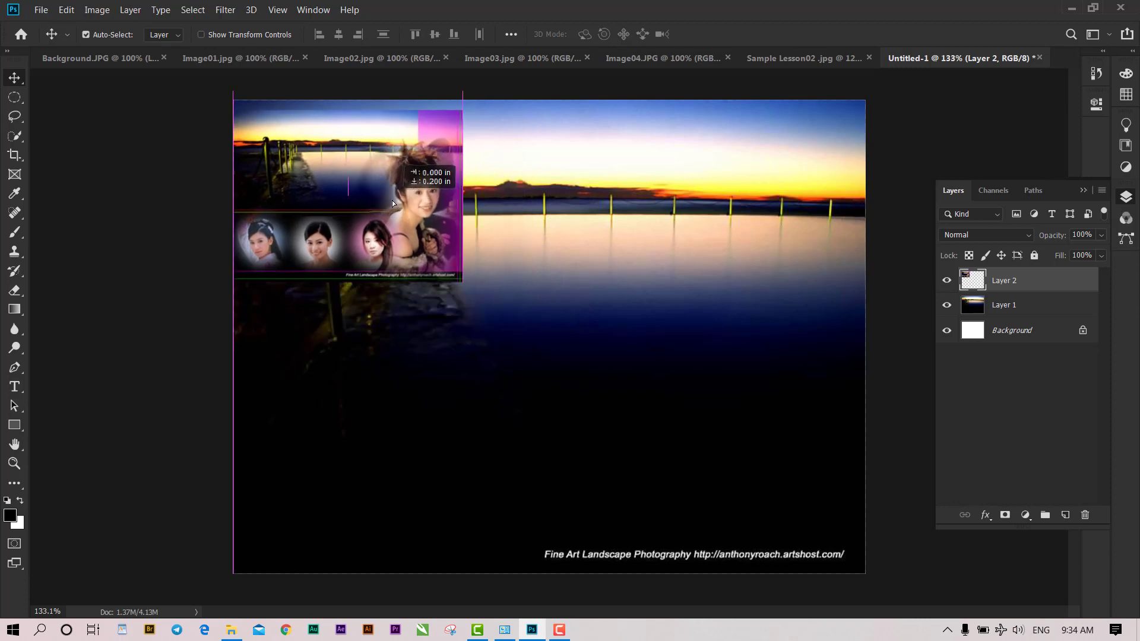
Step: Settle the collage into the top-left corner and enlarge it slightly to 110.27%
drag(388, 196, 465, 243)
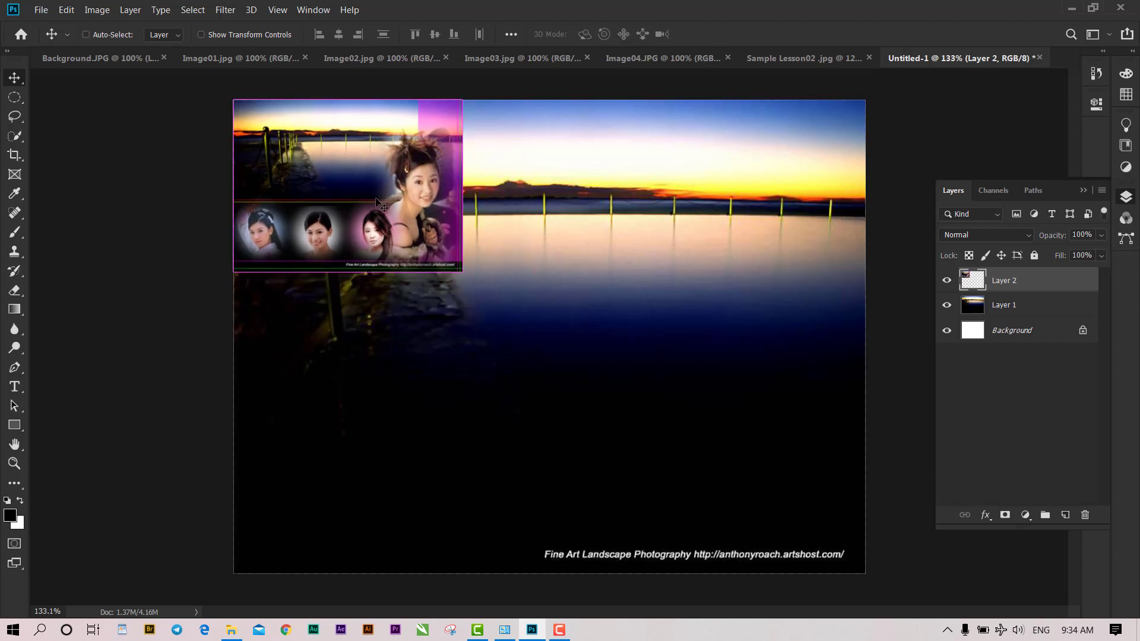
key(ctrl+t)
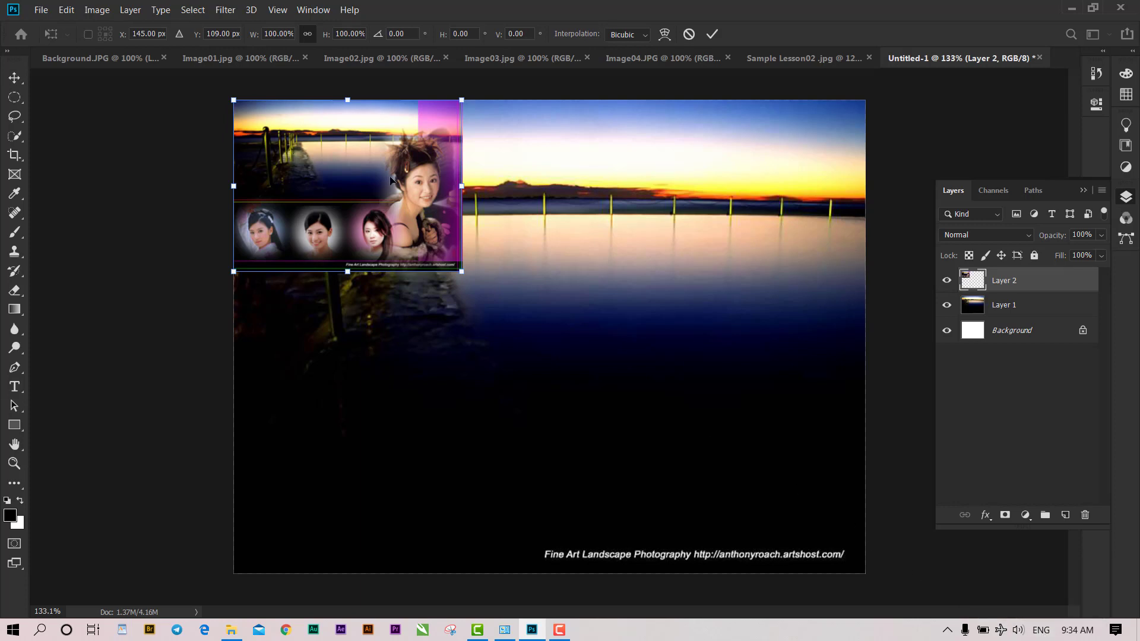
mouse_move(462, 273)
mouse_down()
mouse_move(593, 359)
mouse_move(404, 218)
mouse_move(485, 289)
mouse_up()
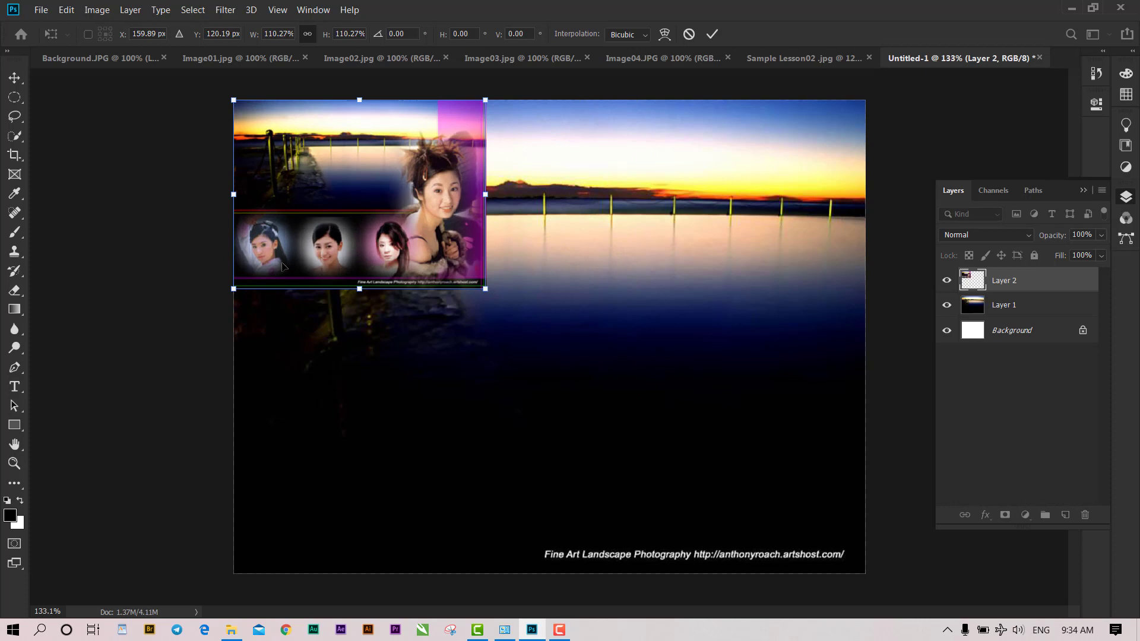
key(Return)
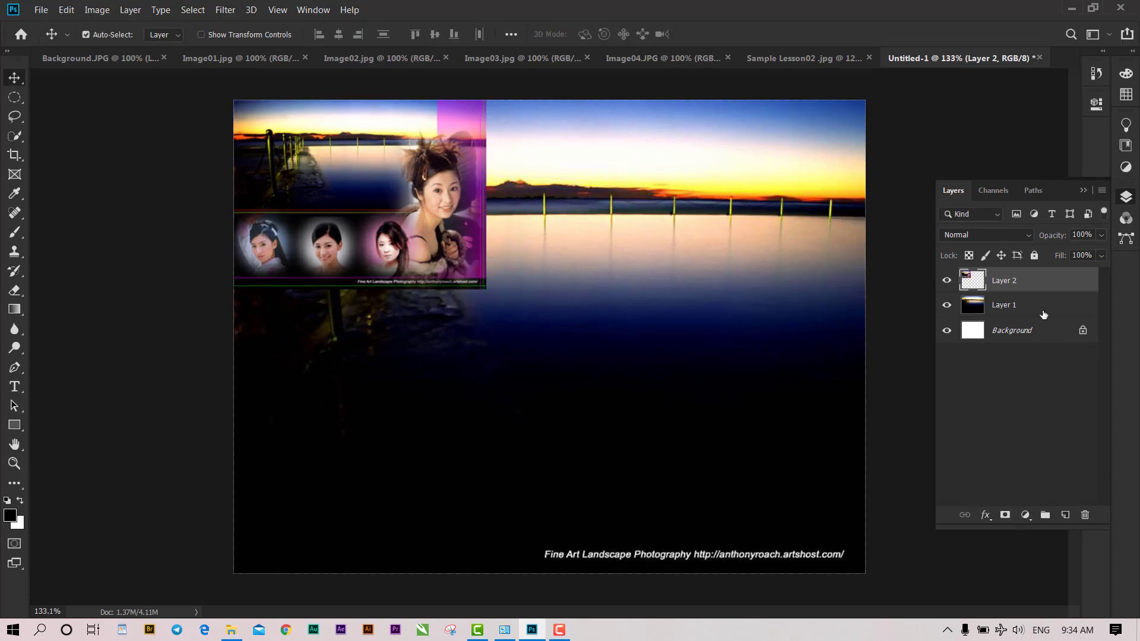
Step: Lock the pier photo Layer 1 completely and switch to the Single Row Marquee Tool
click(1043, 313)
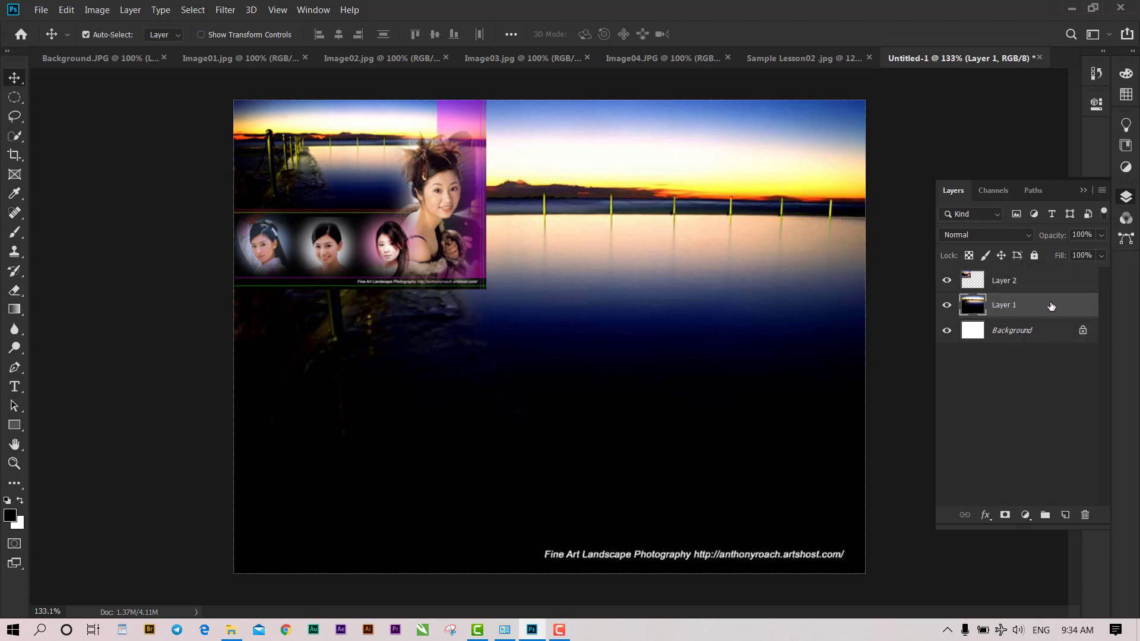
click(1034, 256)
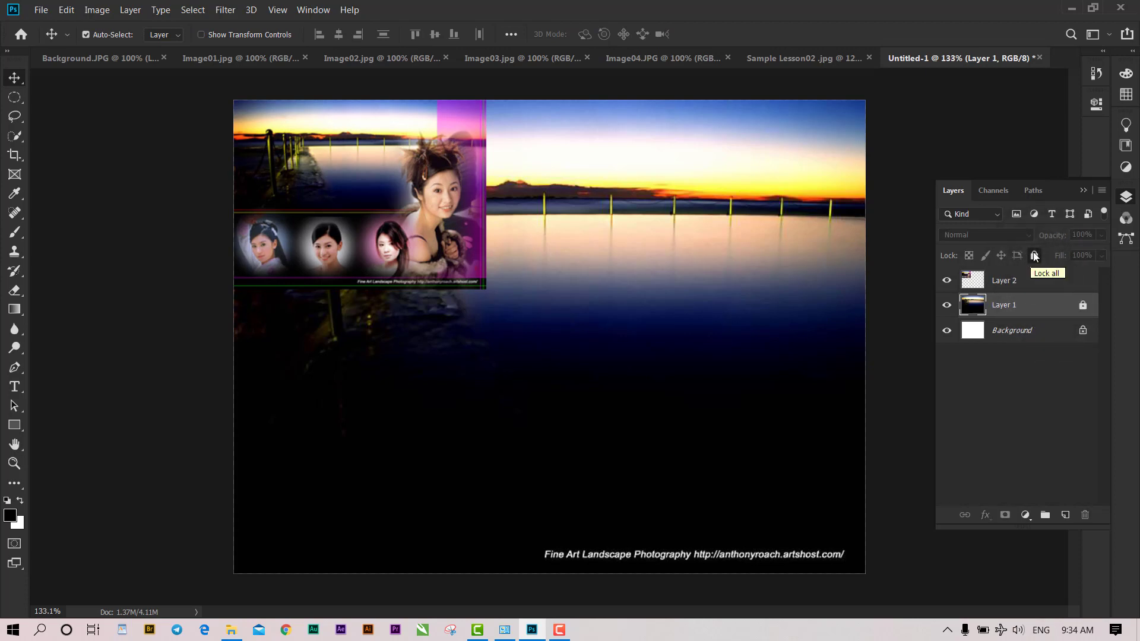
scroll(341, 215, up, 4)
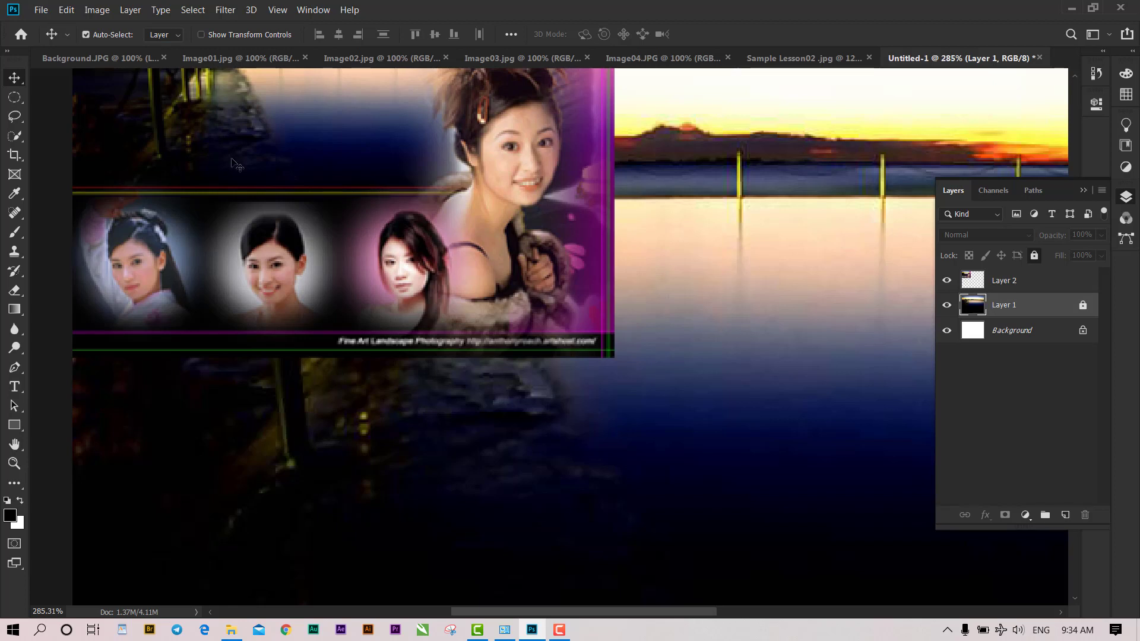
click(14, 97)
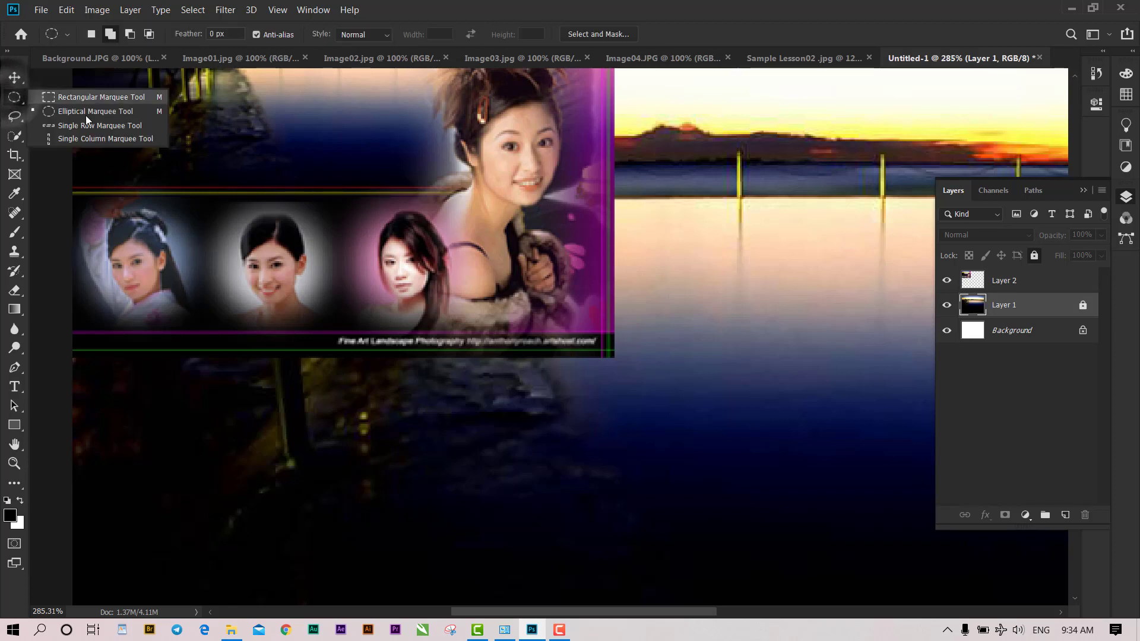
click(16, 102)
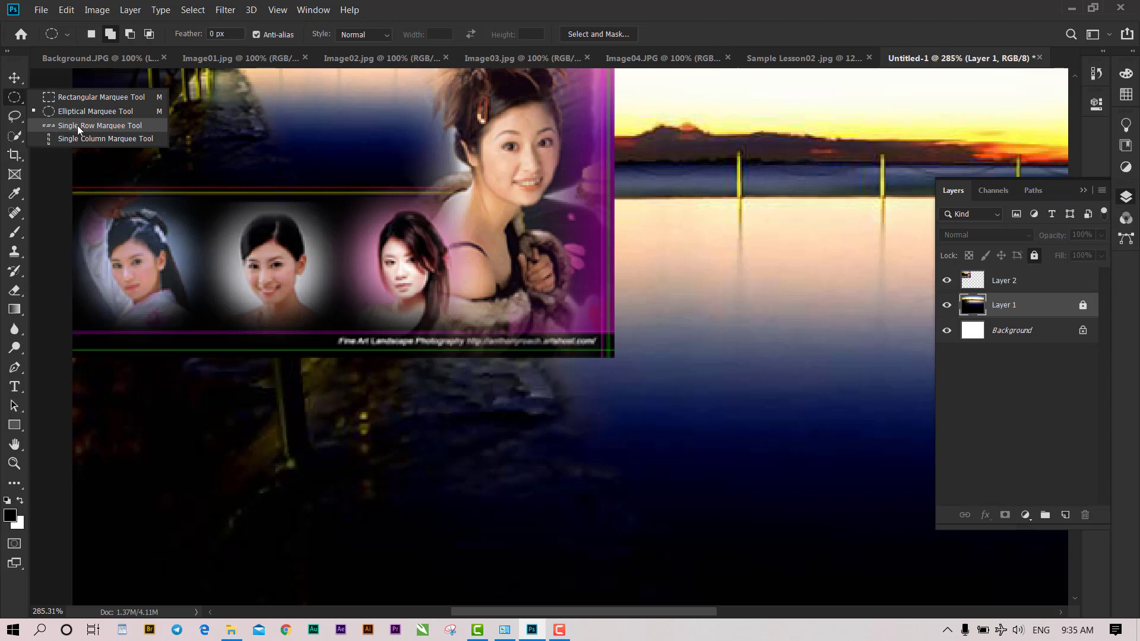
click(77, 125)
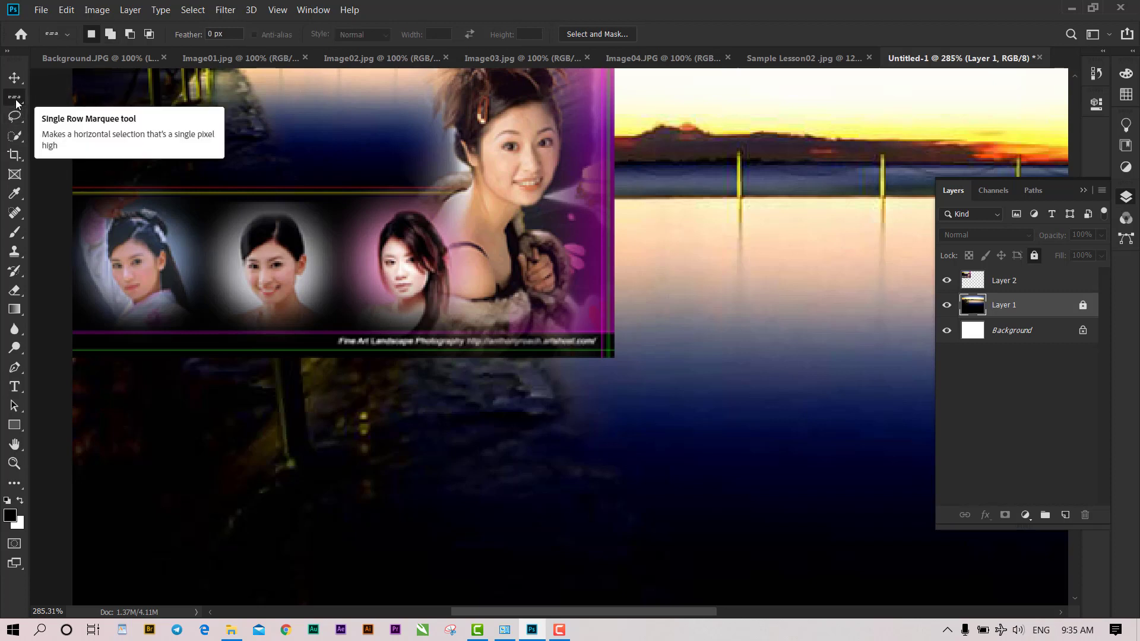
Step: Try a one-pixel row selection across the image, then deselect it
scroll(417, 420, down, 3)
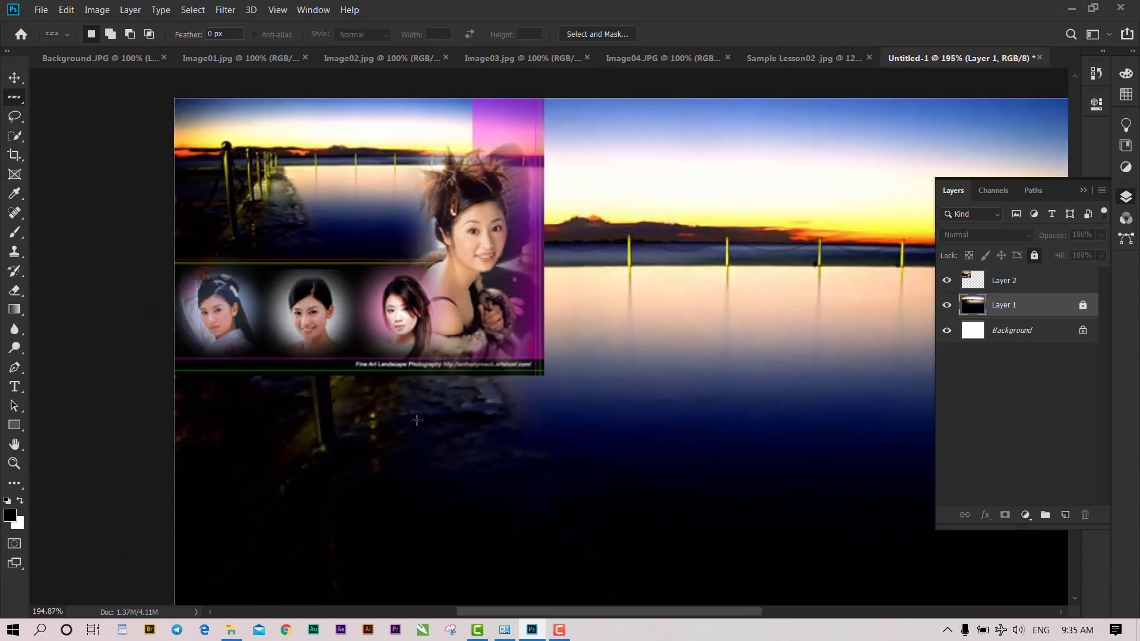
scroll(533, 438, down, 1)
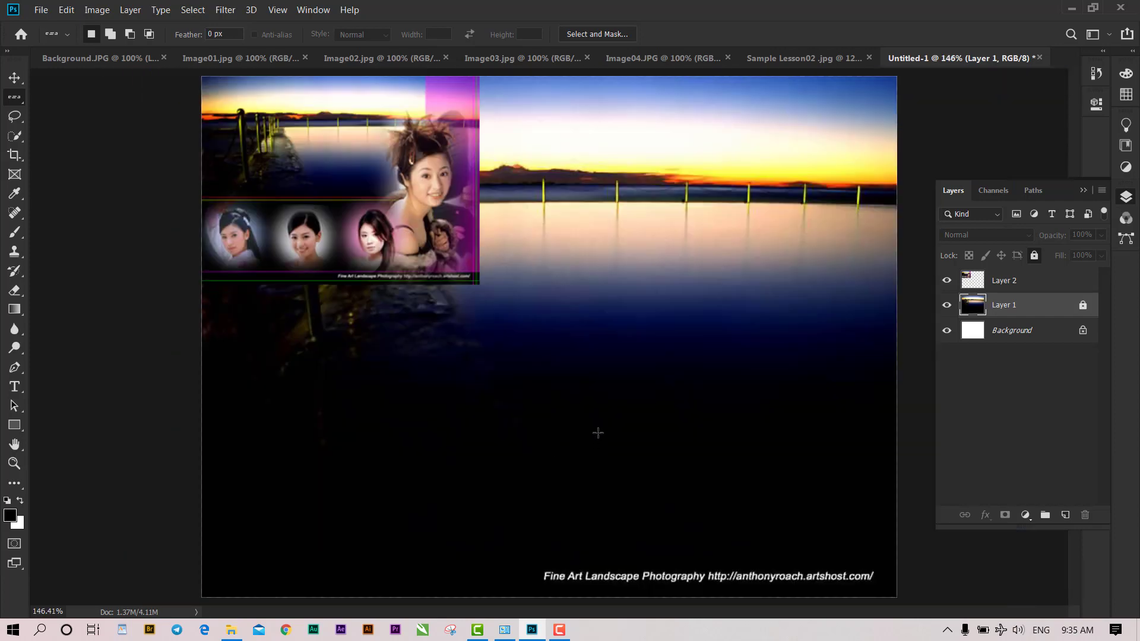
click(500, 360)
key(ctrl+d)
Step: Set the foreground colour to pure red (#ff0000) and select a one-pixel row across the image
click(11, 522)
click(454, 172)
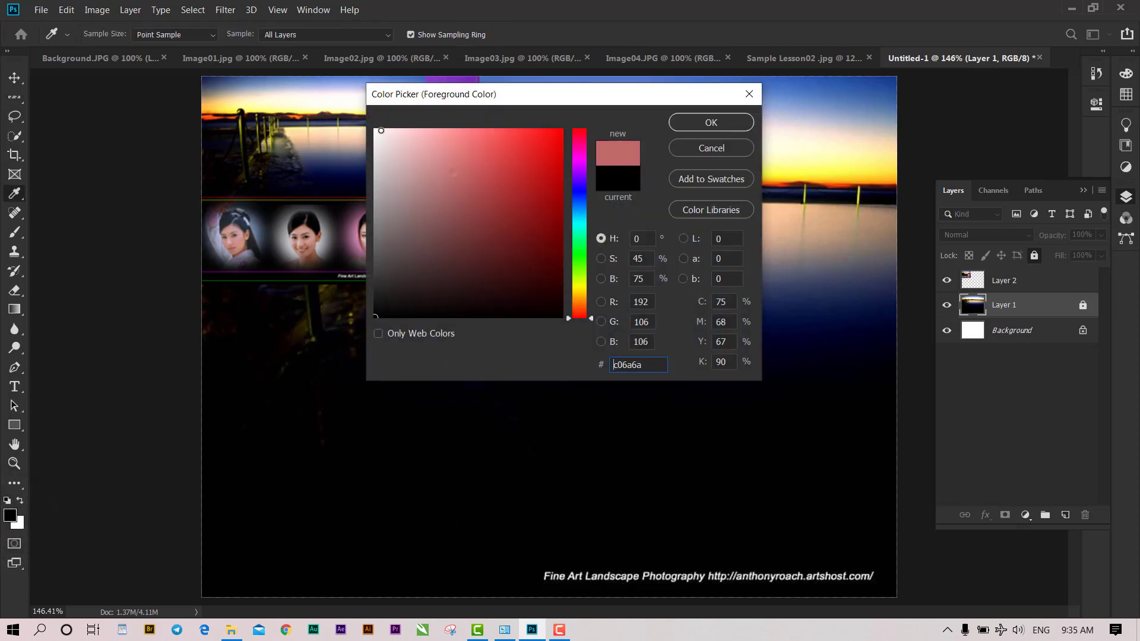
drag(381, 130, 374, 128)
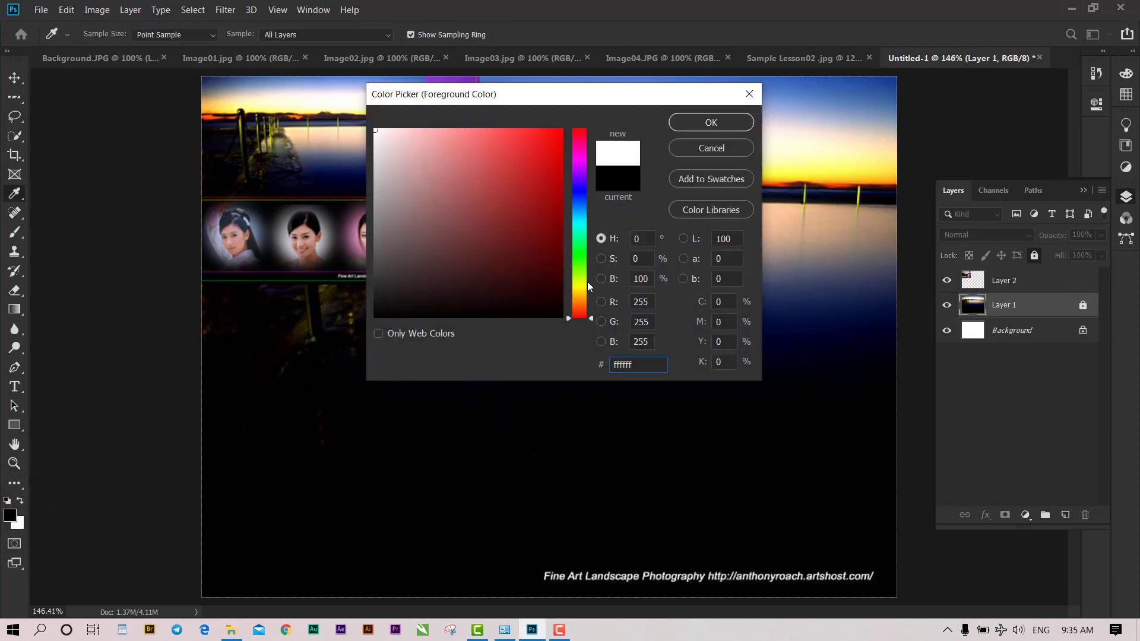
drag(561, 222, 563, 129)
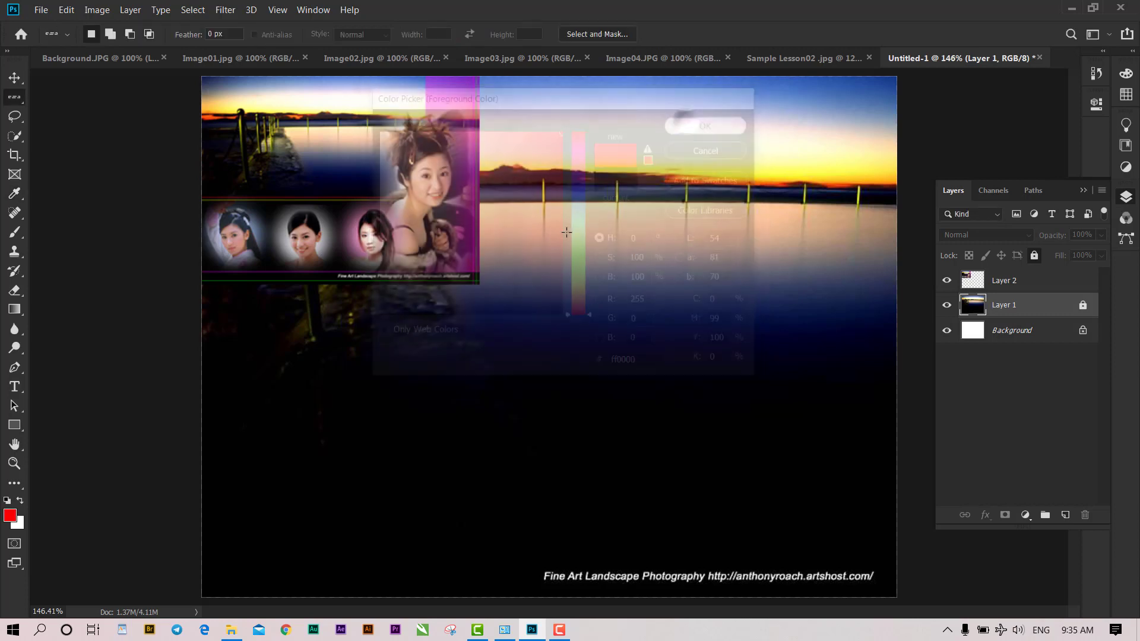
click(435, 358)
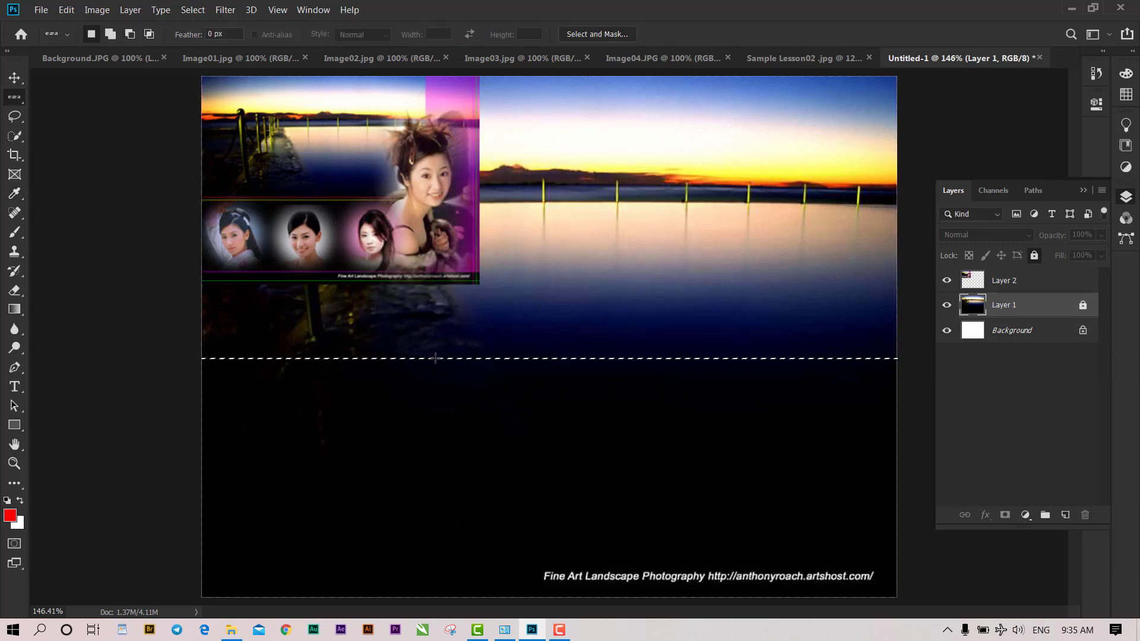
Step: Select a lower one-pixel row, unlock Layer 1, and fill the row with red
key(ctrl+d)
click(454, 345)
click(1079, 307)
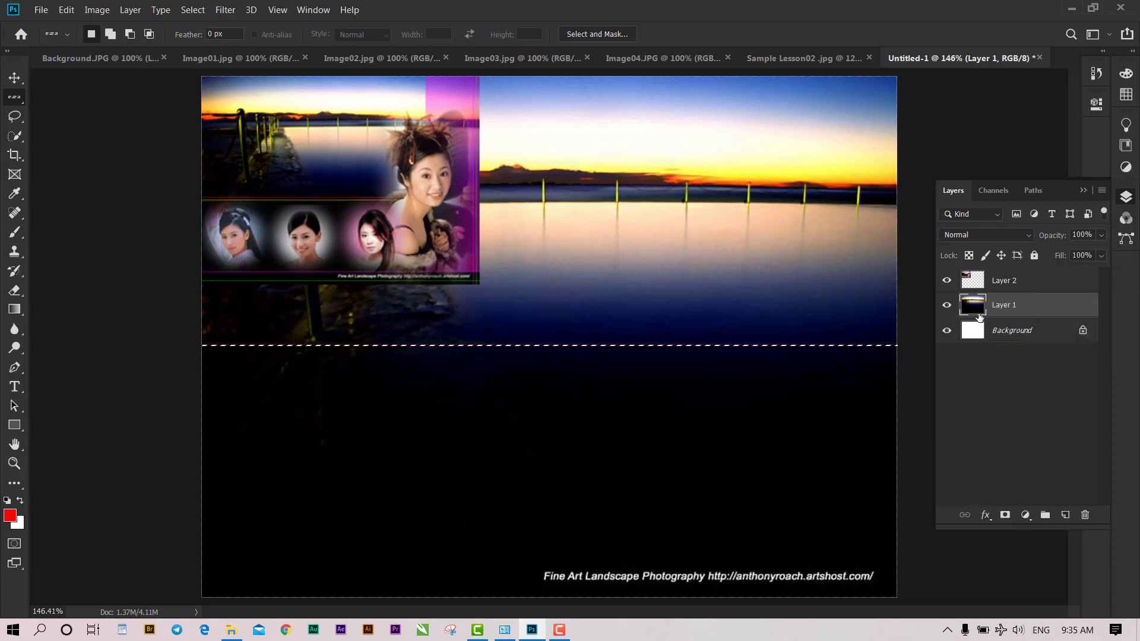
key(alt+BackSpace)
key(ctrl+d)
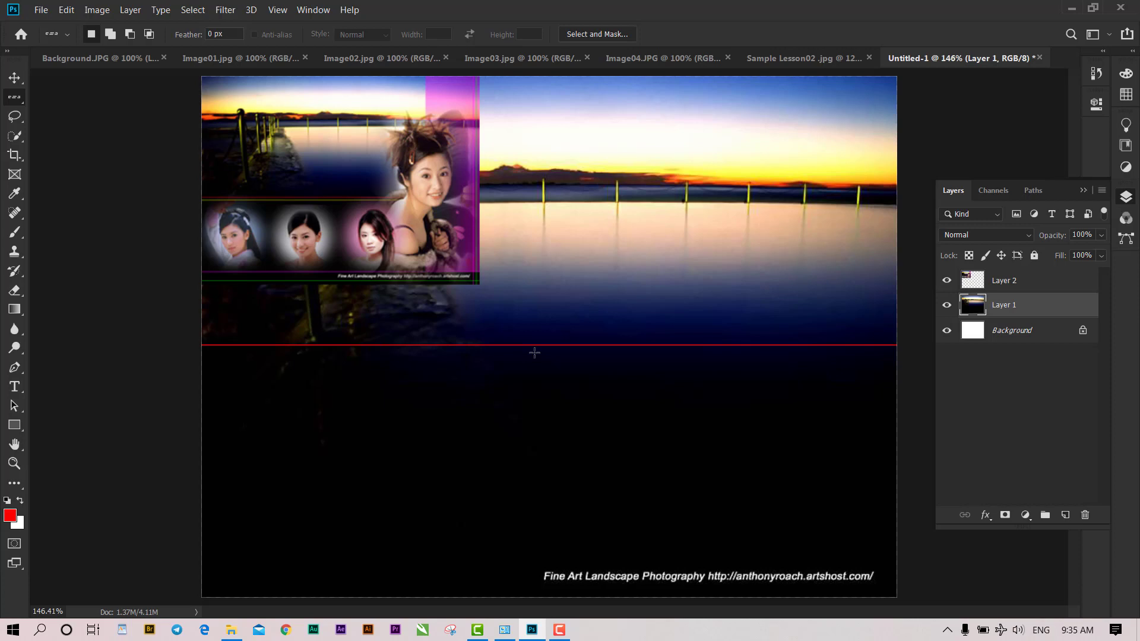
Step: Test nudging the layer up, undo the move and red fill, then select a fresh row
key(b)
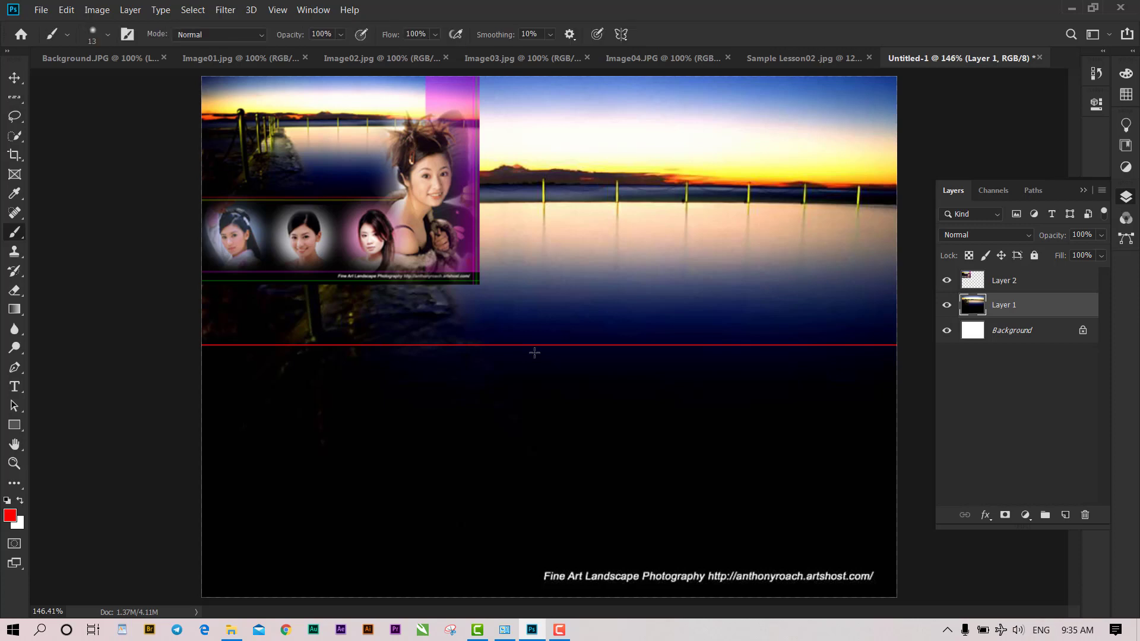
key(v)
key(Up)
key(Up)
key(Up)
key(Up)
key(Up)
key(Up)
key(Up)
key(Up)
key(Up)
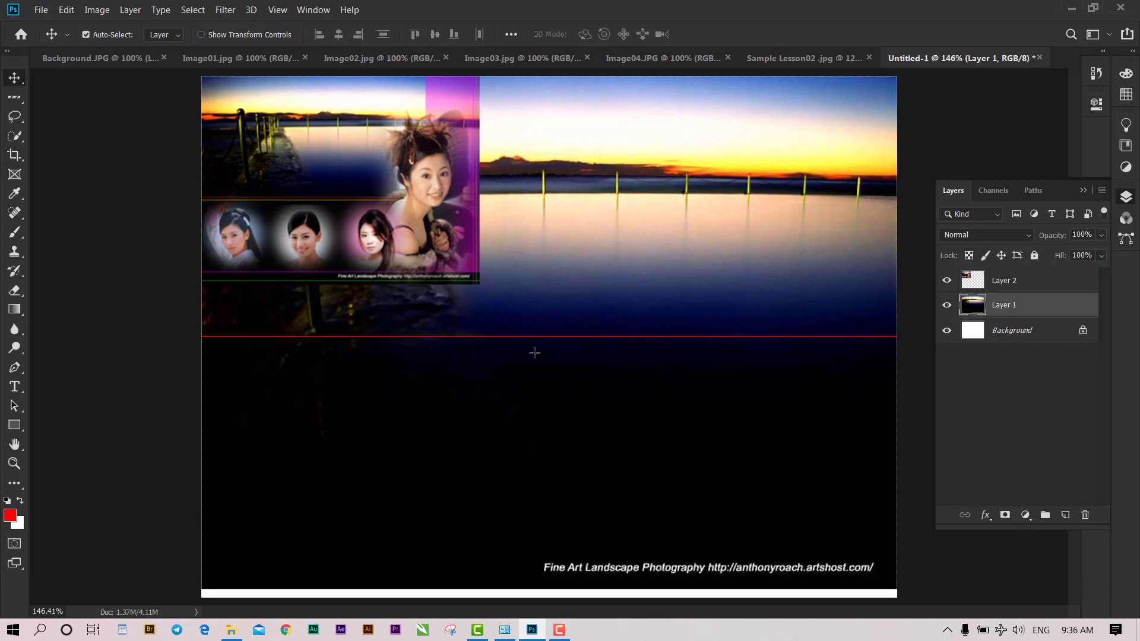
key(Up)
key(Up)
key(Up)
key(Up)
key(Up)
key(ctrl+z)
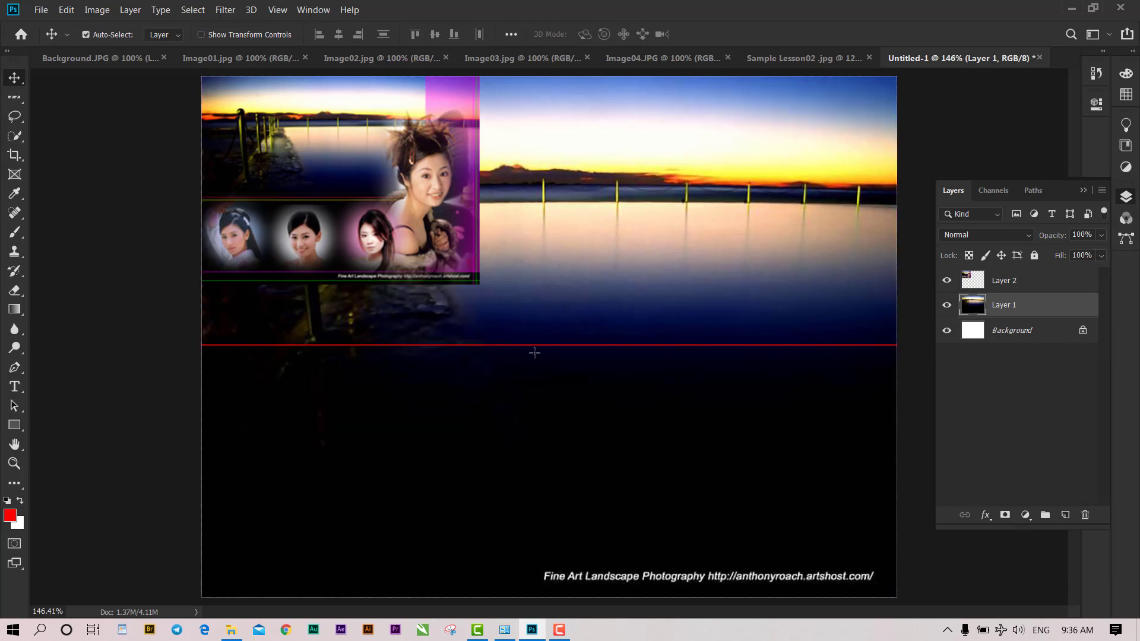
key(ctrl+z)
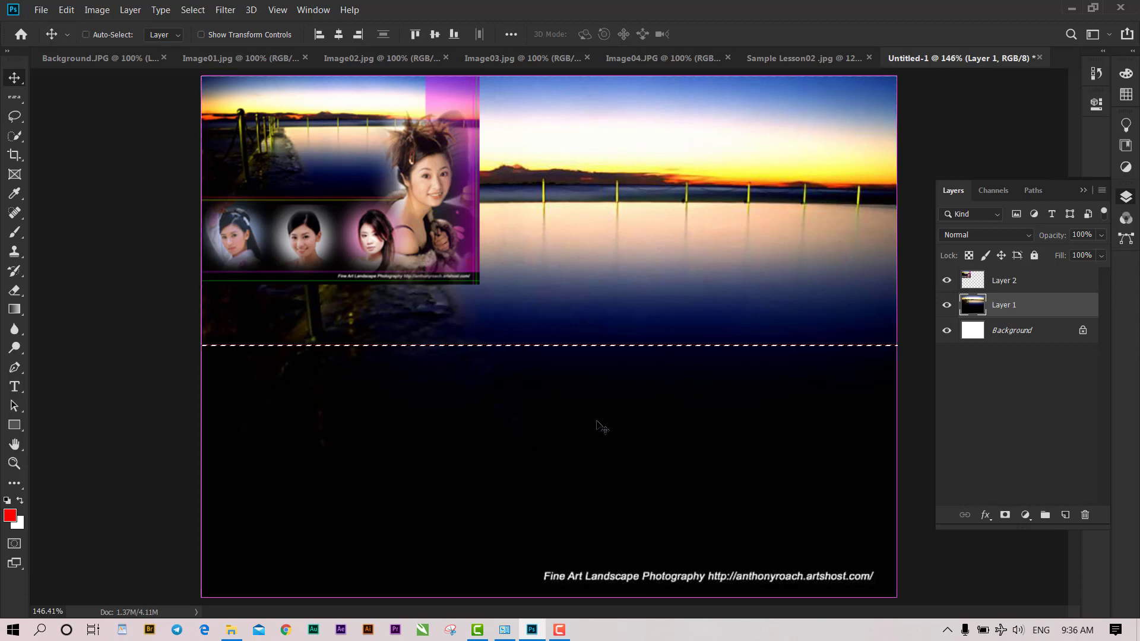
key(ctrl+d)
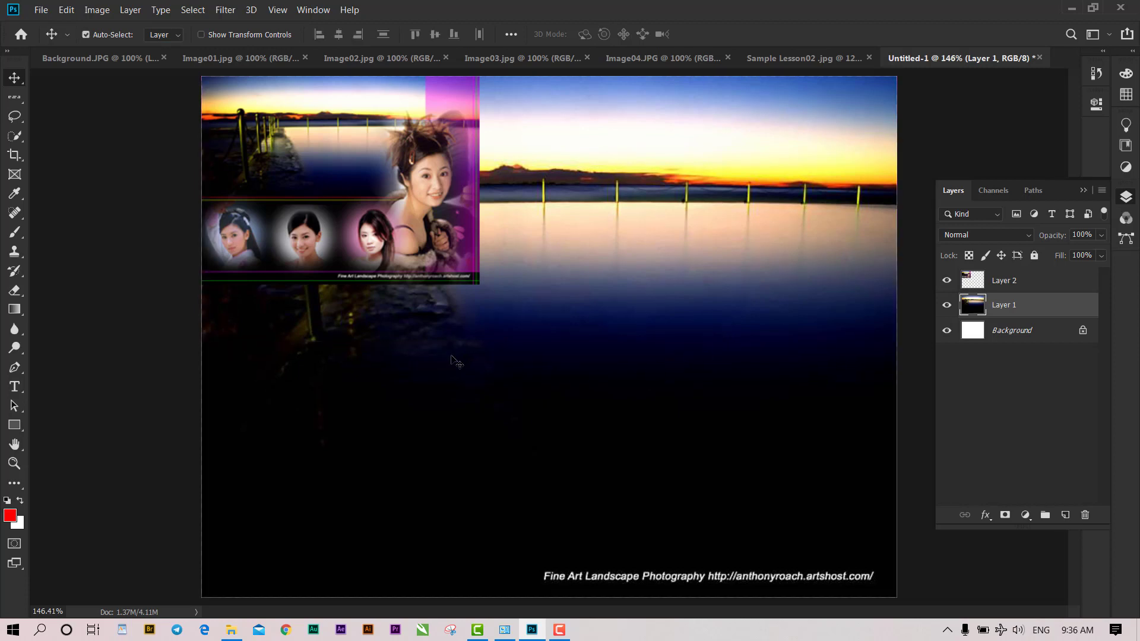
click(14, 97)
drag(198, 362, 882, 365)
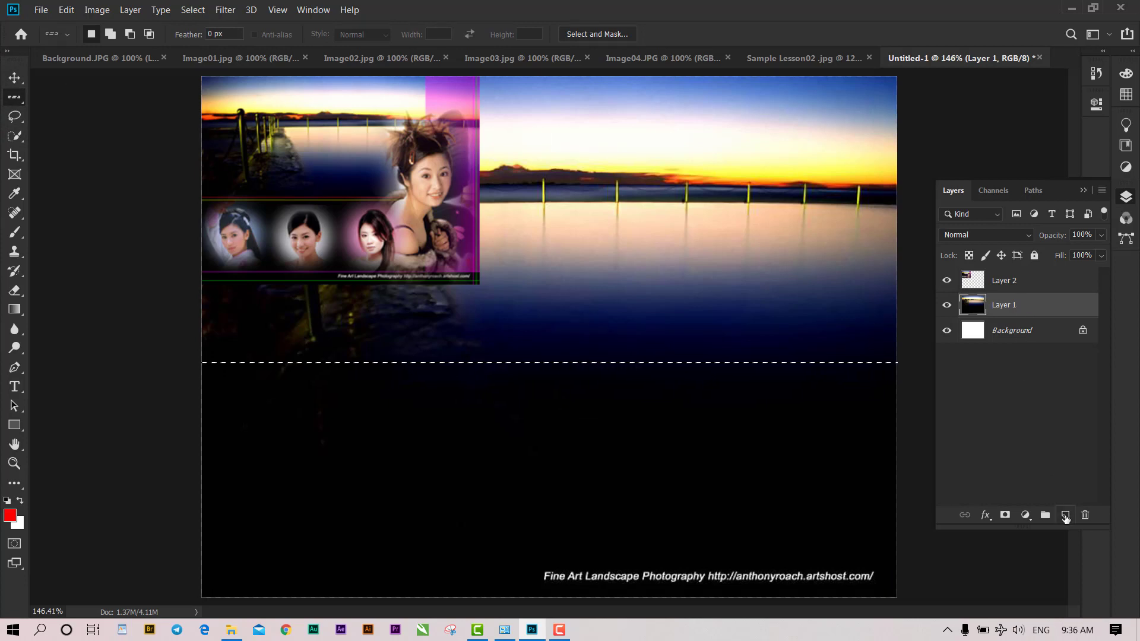
Step: Discard a trial layer, then add an empty Layer 3 above Layer 1 with Ctrl+Shift+N
click(1065, 515)
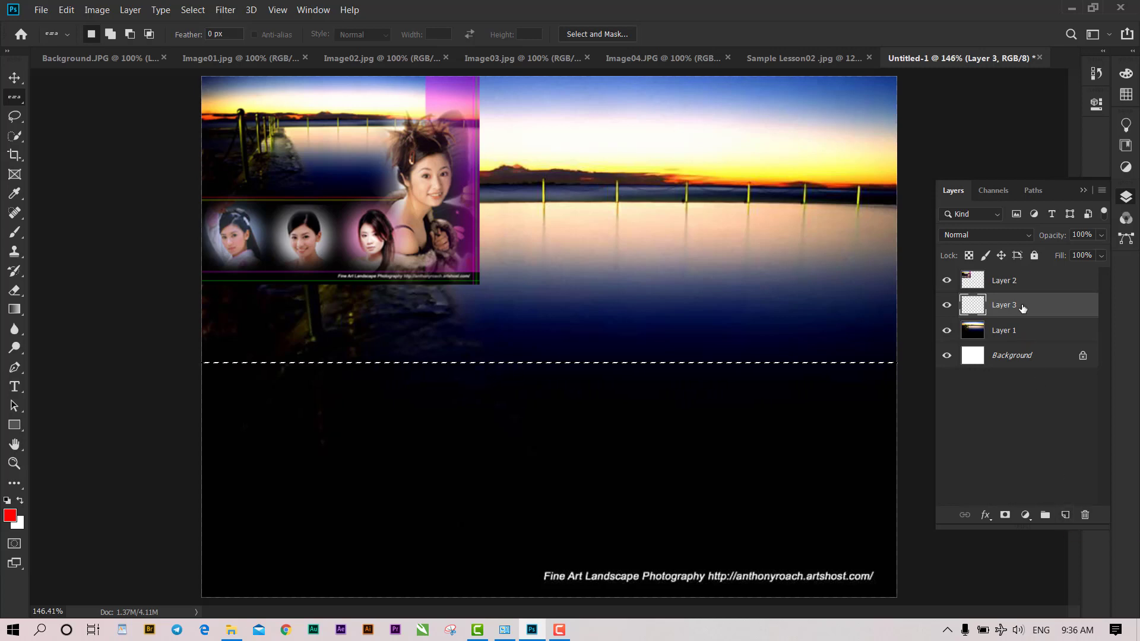
click(1085, 515)
click(528, 248)
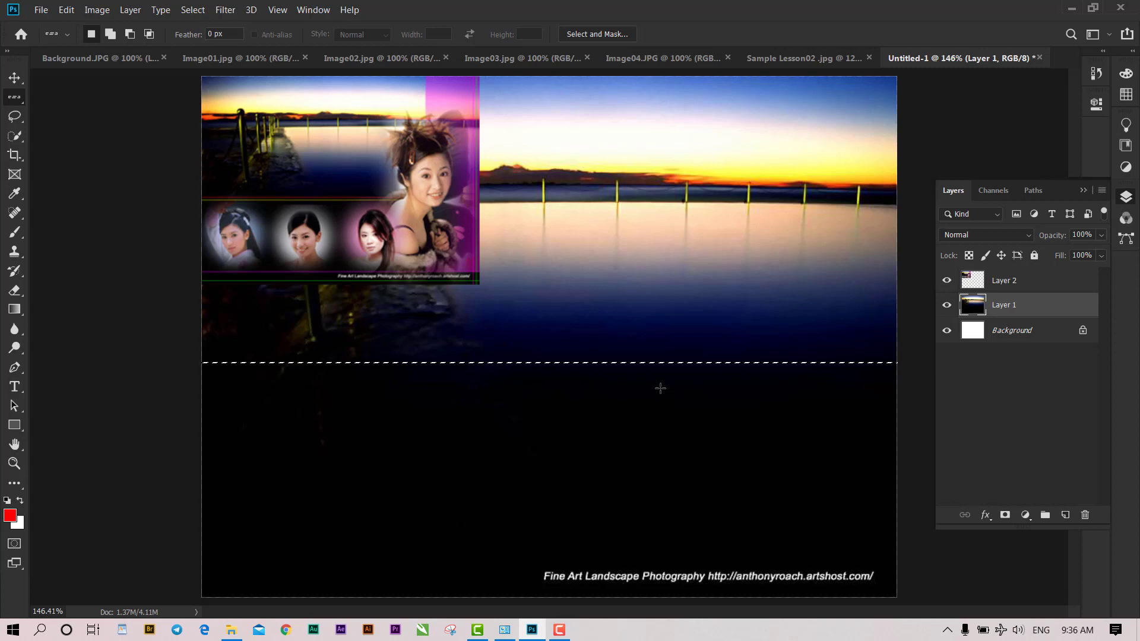
key(ctrl+shift+n)
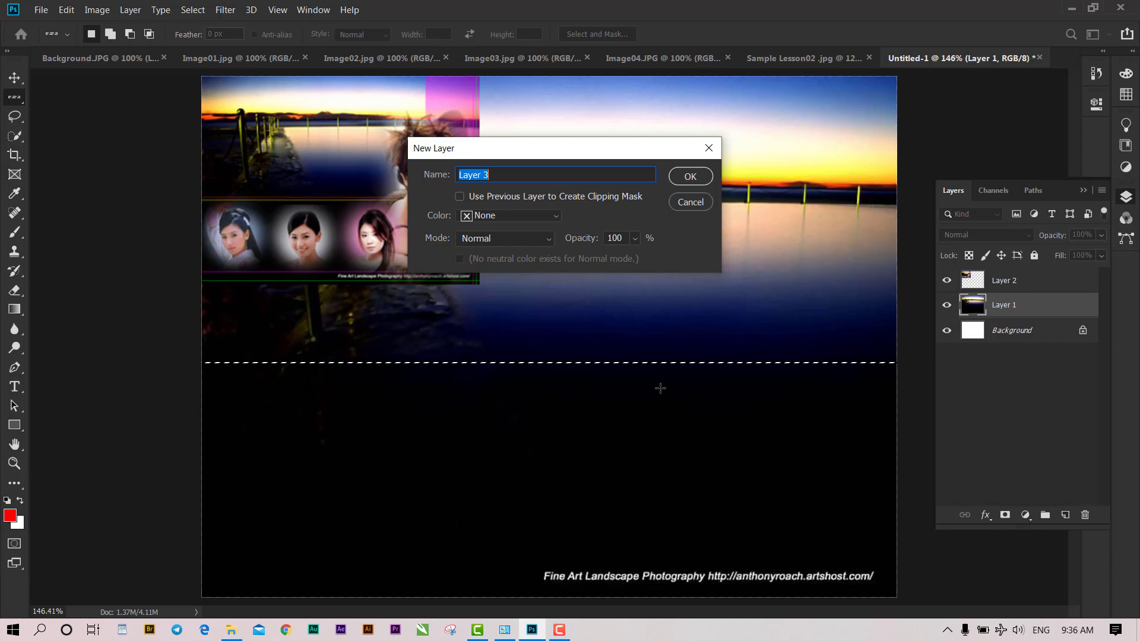
key(Return)
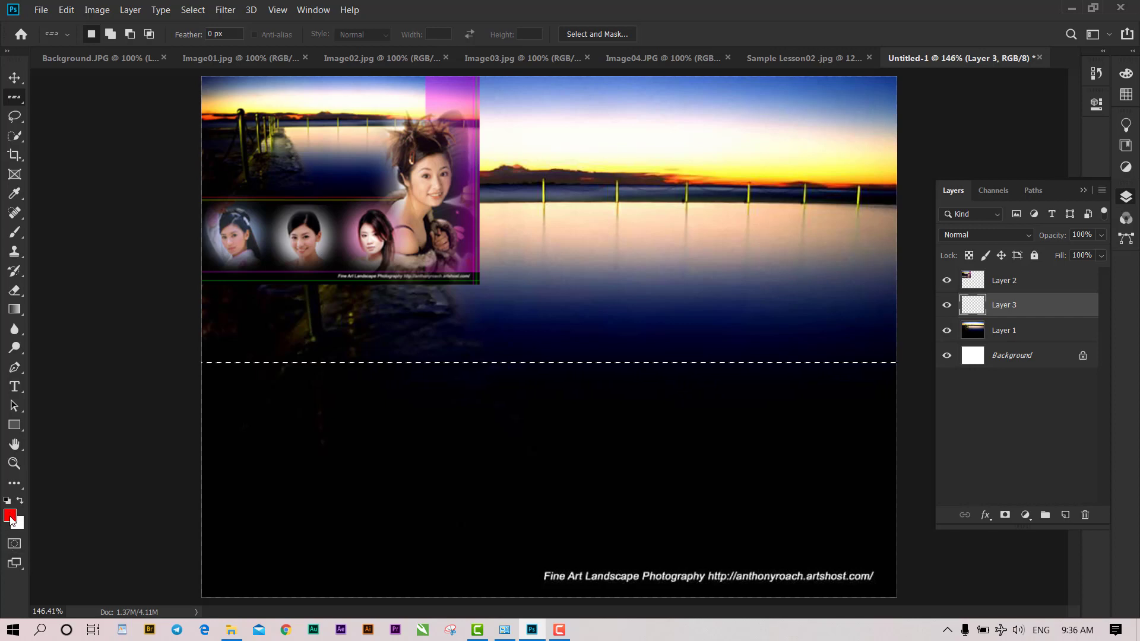
Step: Keep red (#ff0000) as foreground and set the background colour to yellow #fffc00
click(10, 516)
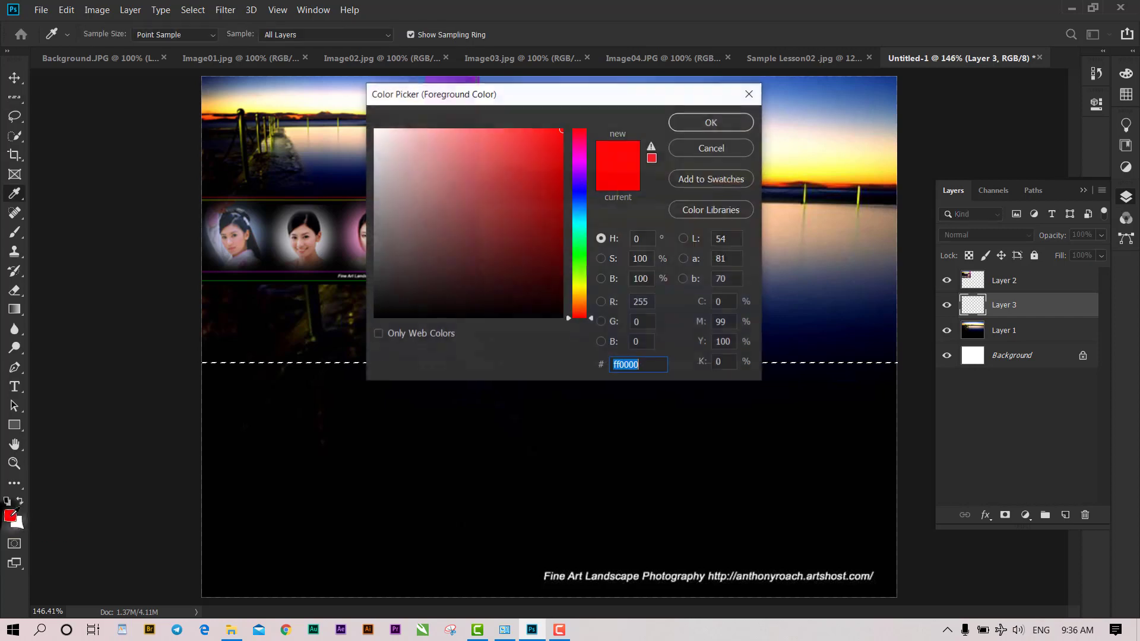
click(711, 123)
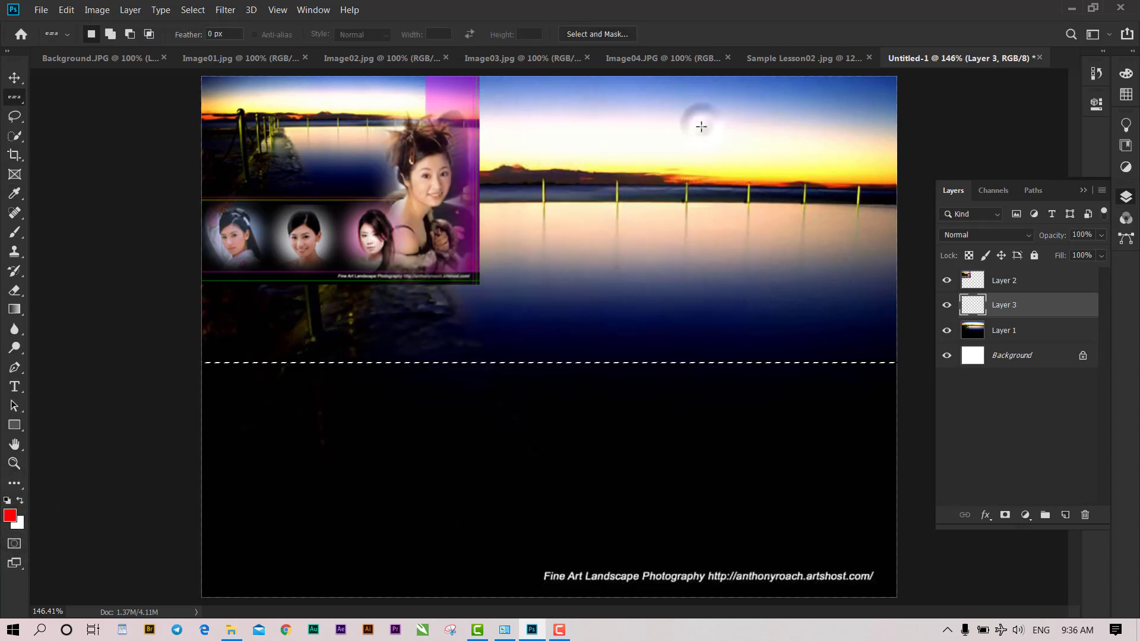
click(19, 527)
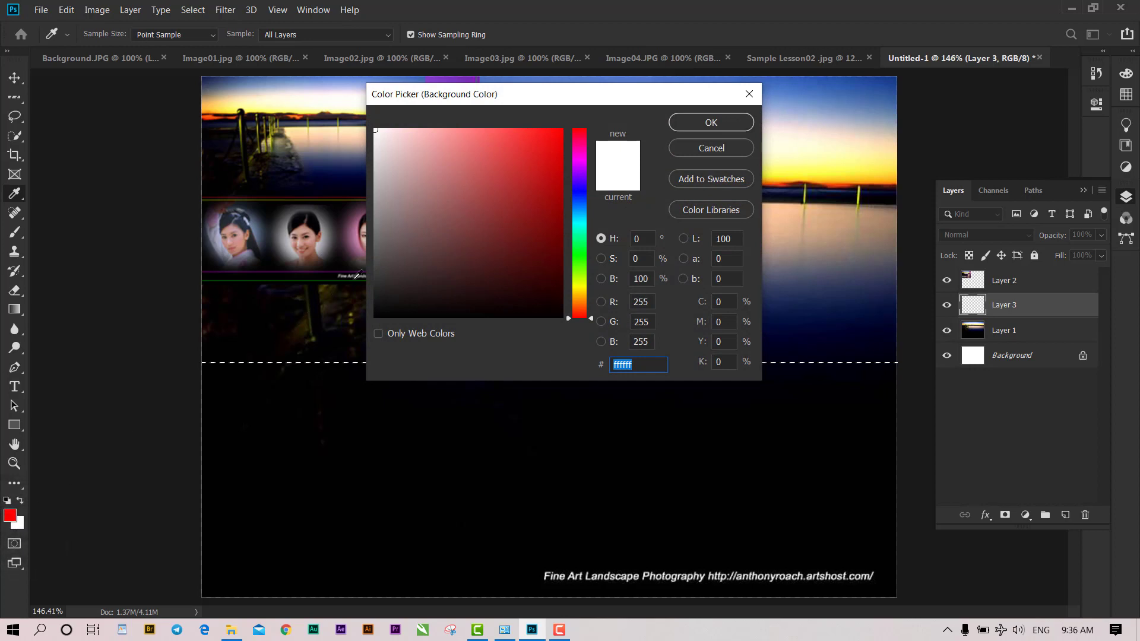
click(579, 286)
click(562, 129)
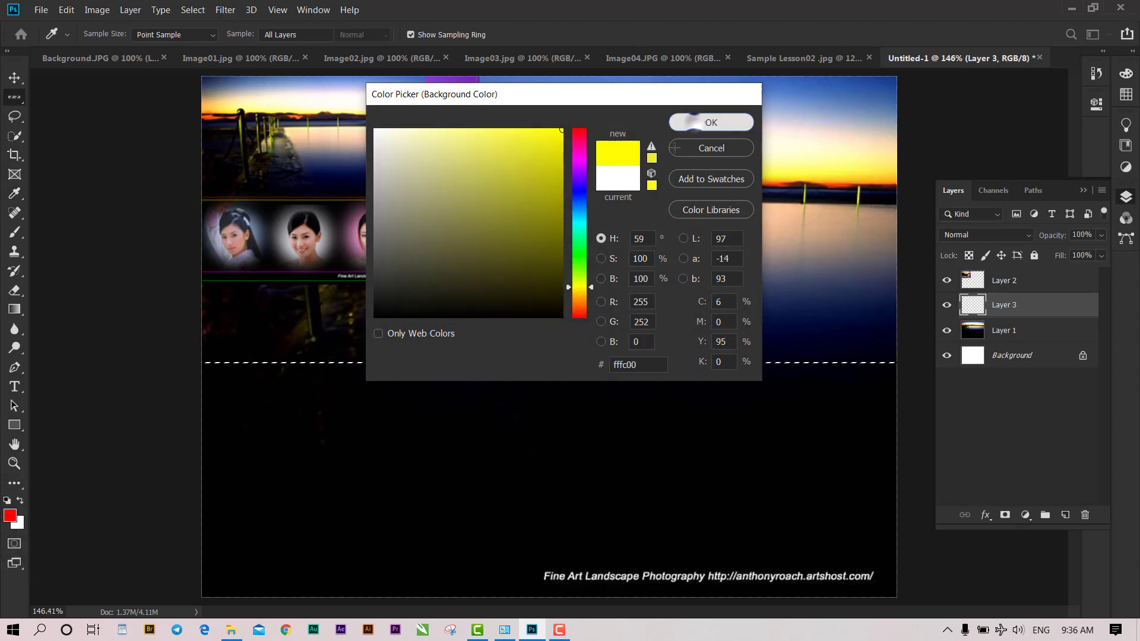
click(679, 121)
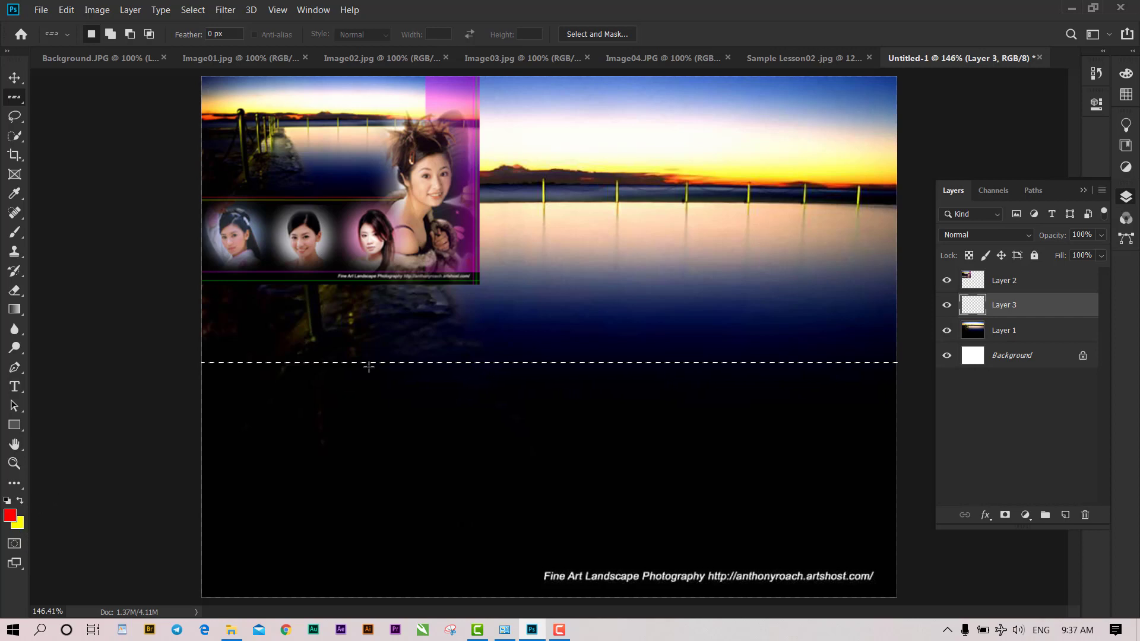
key(alt)
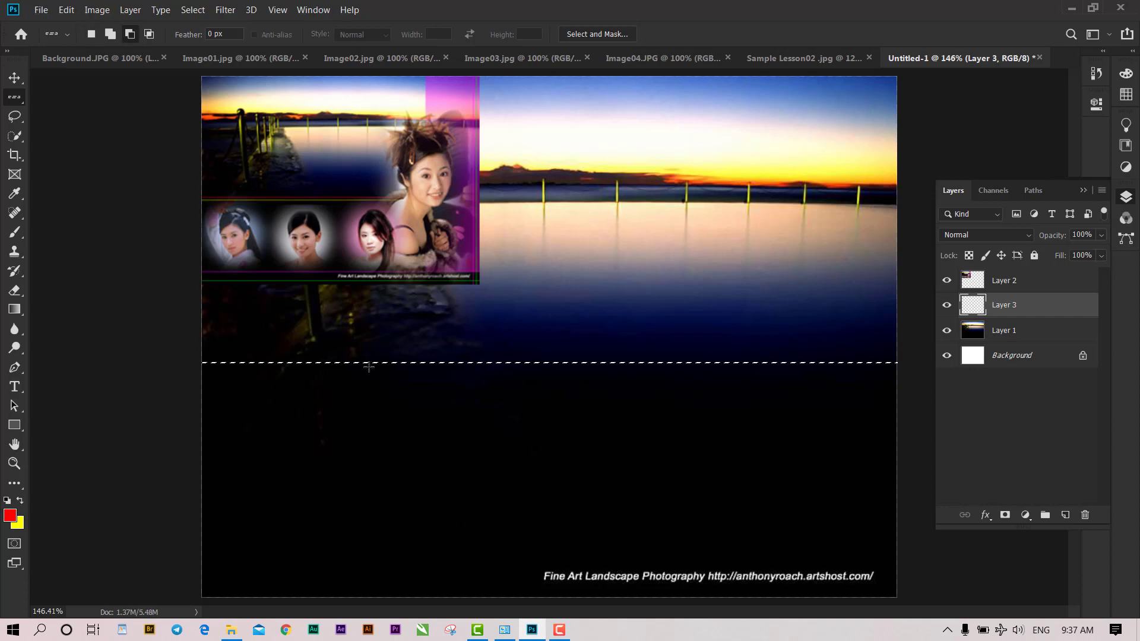
Step: Fill the selected rows on Layer 3 with a red line and a yellow line
key(alt)
key(ctrl+d)
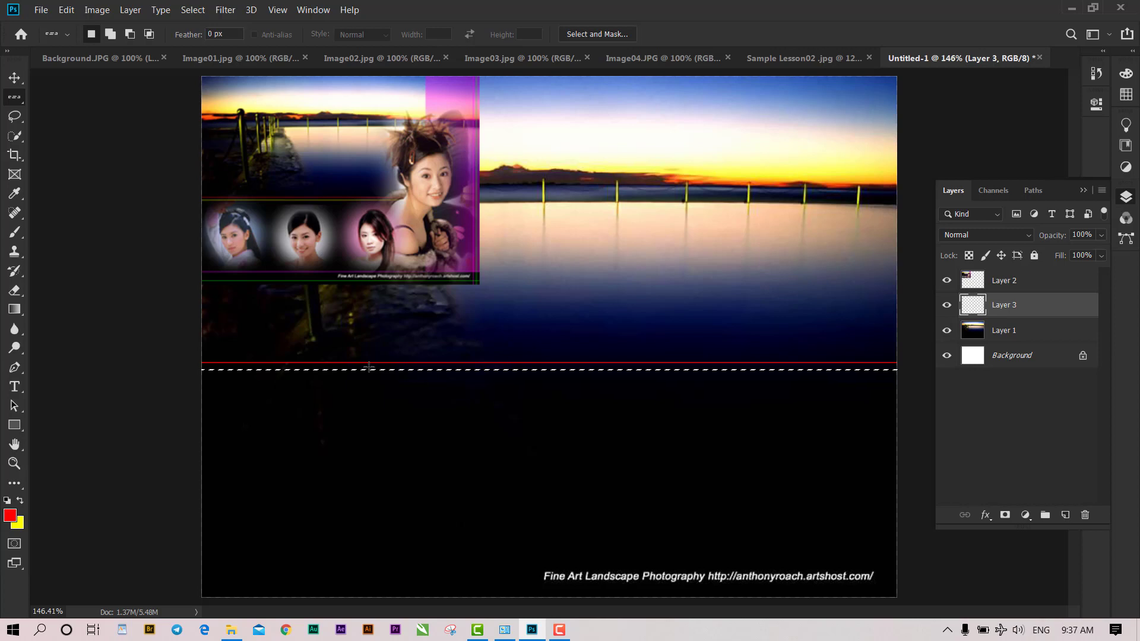
key(ctrl+BackSpace)
key(ctrl+d)
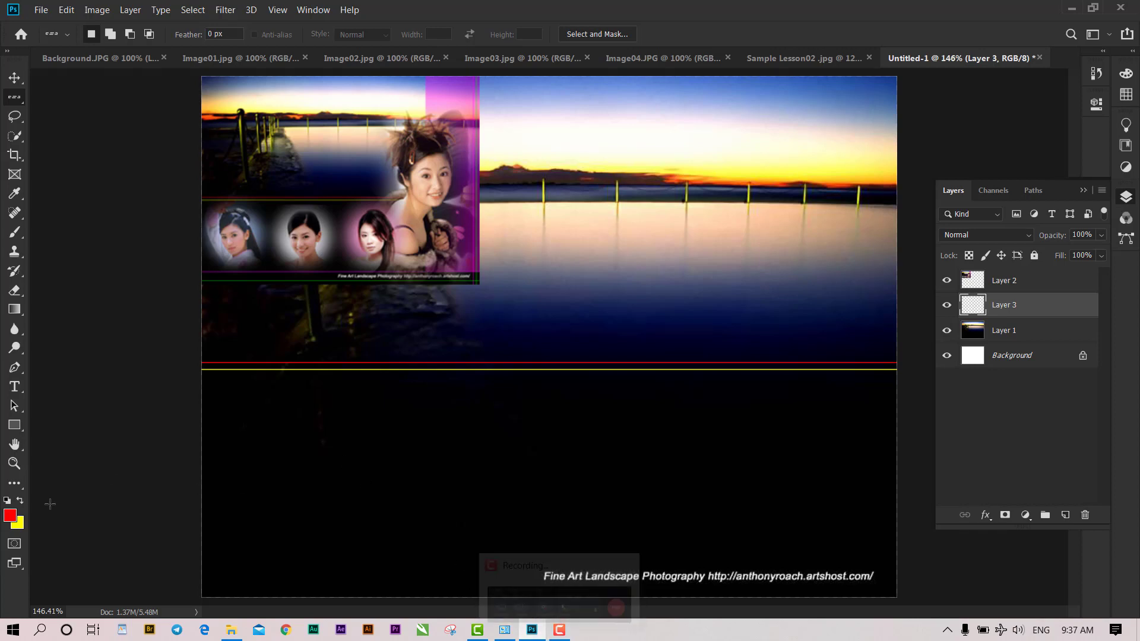
Step: Toggle Layer 3's visibility to check the lines, then nudge them up with the Move tool
click(559, 629)
click(935, 387)
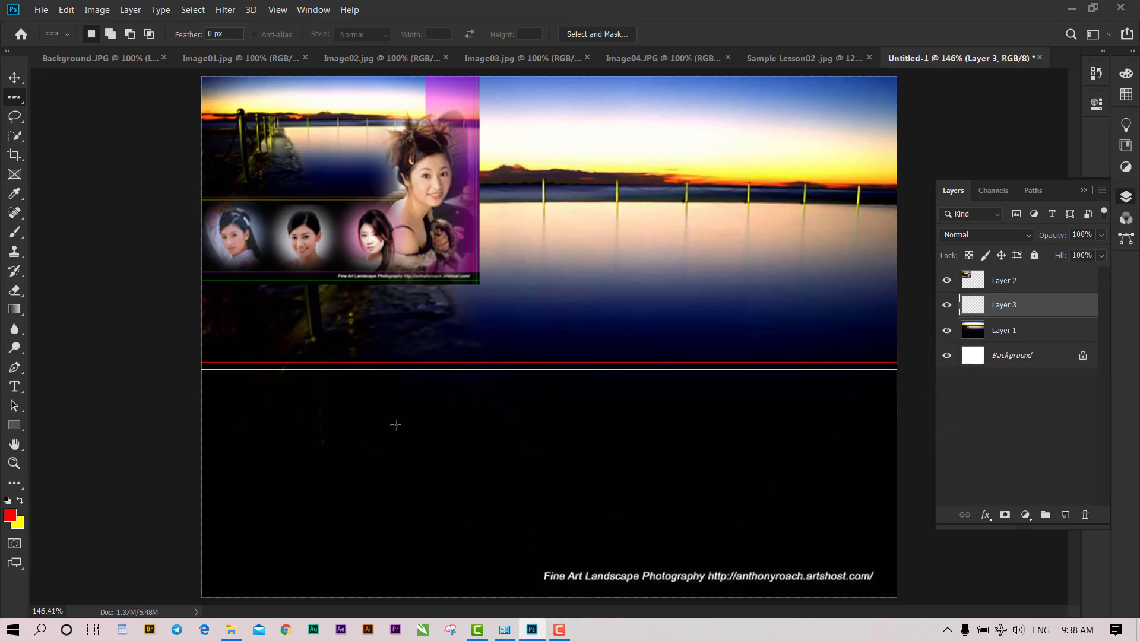
click(946, 305)
click(946, 306)
click(947, 306)
click(14, 77)
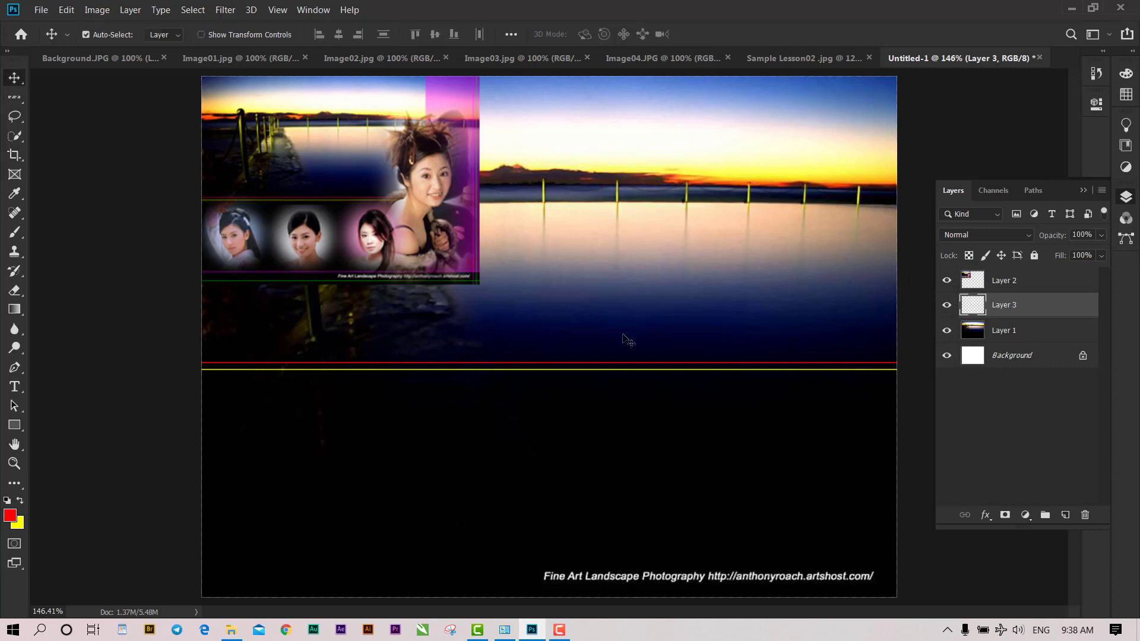
key(Up)
key(Up)
key(Up)
key(Up)
key(Up)
key(Up)
key(Up)
key(Up)
key(Up)
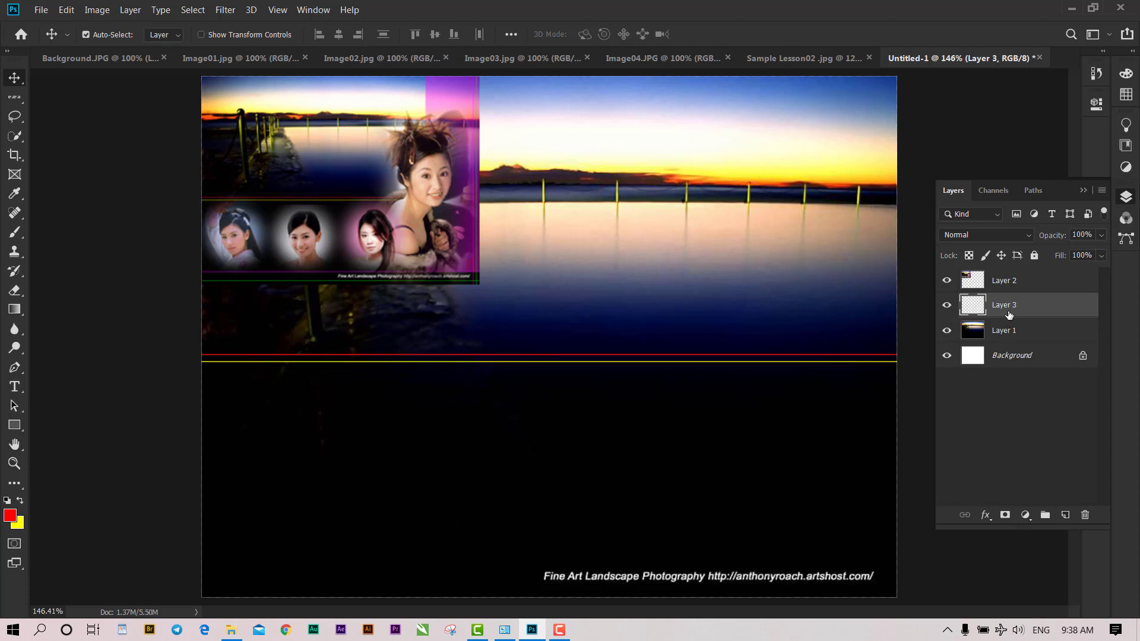
key(ctrl)
Step: Add an empty layer named Layer 4 above Layer 3 with Shift+Ctrl+N
key(ctrl+shift+n)
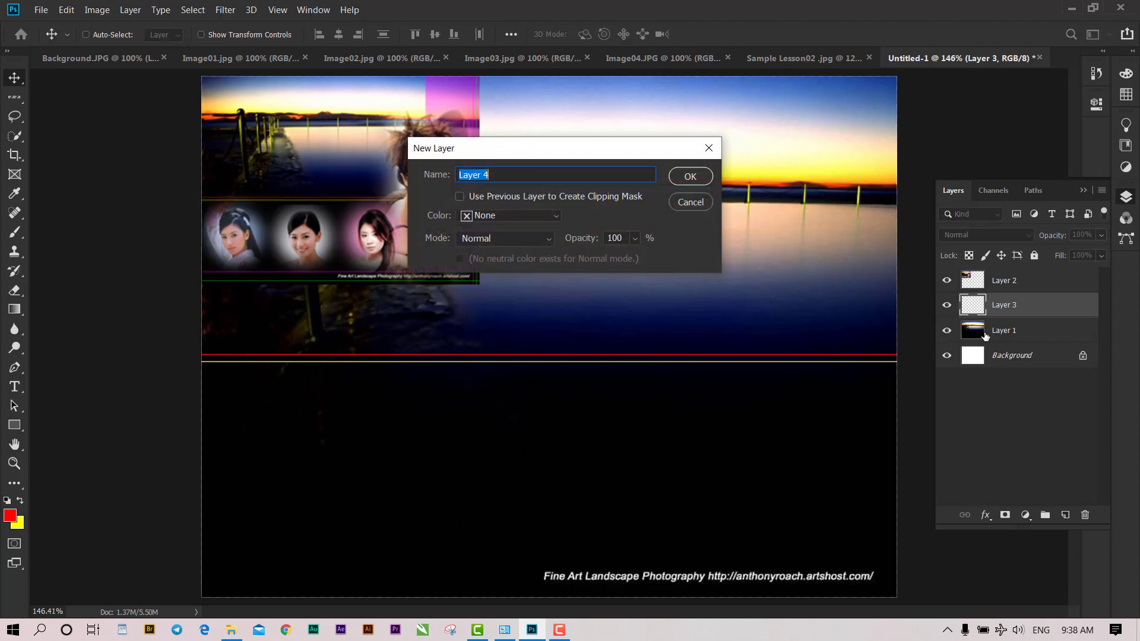
key(Return)
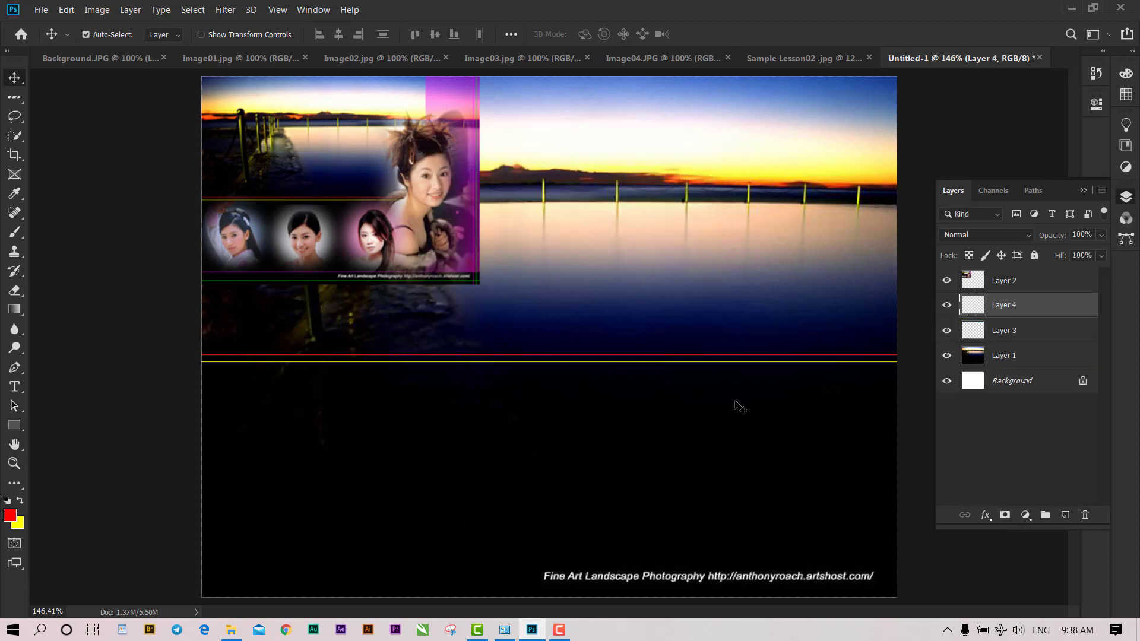
scroll(300, 279, up, 4)
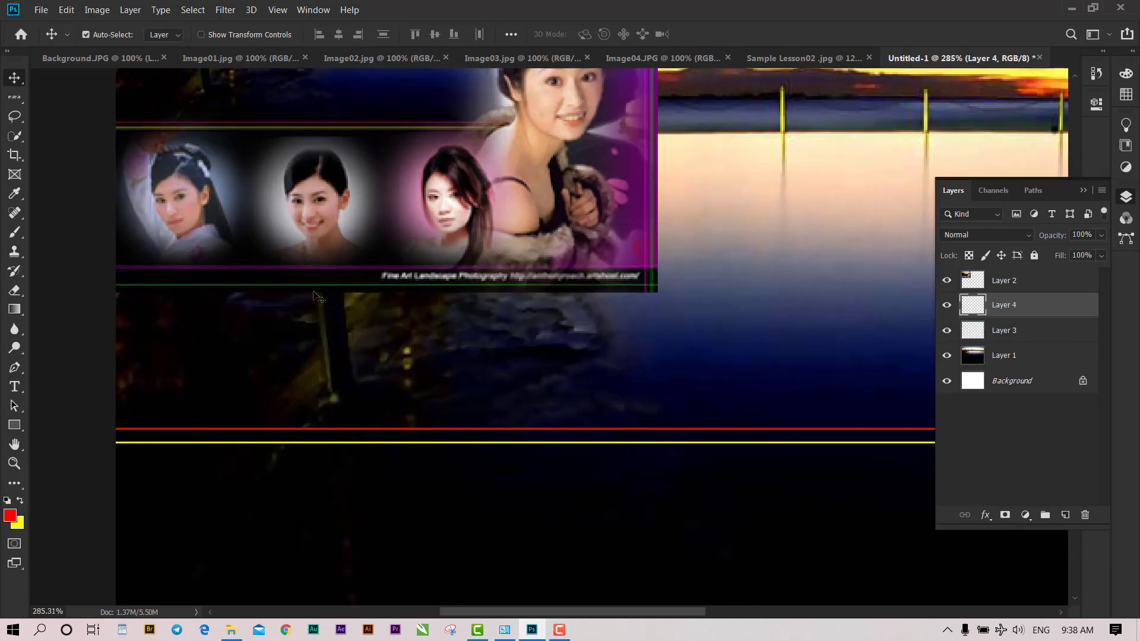
scroll(332, 308, down, 2)
scroll(427, 395, down, 2)
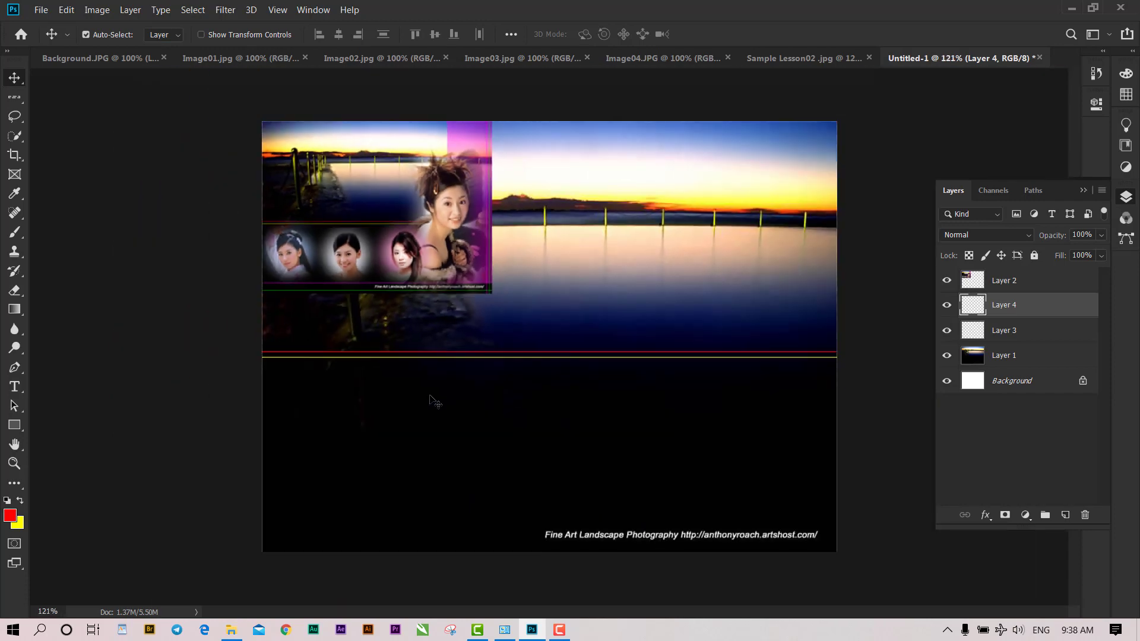
click(10, 516)
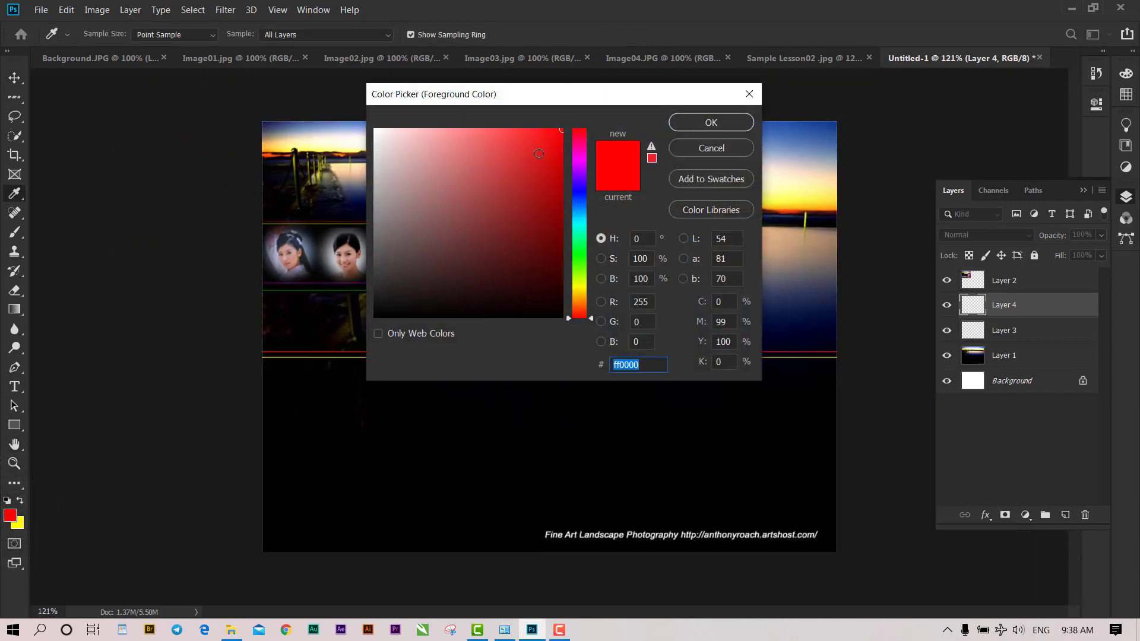
Step: Set the foreground colour to magenta (ff00f6) and the background to dark green (066e00)
click(580, 159)
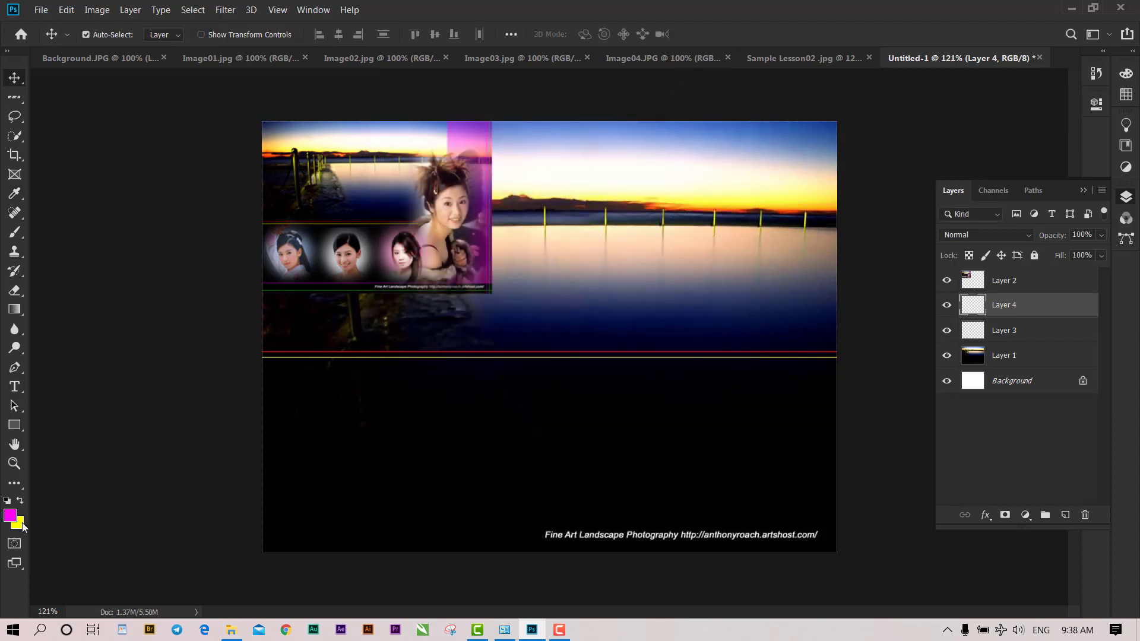
click(20, 524)
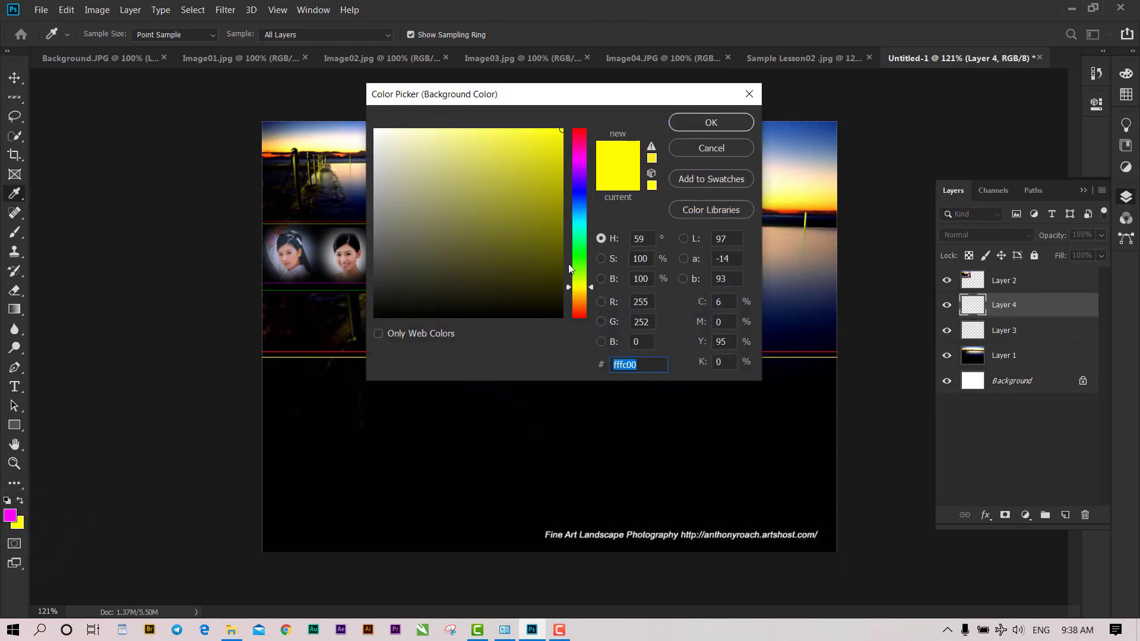
click(576, 257)
drag(555, 264, 563, 226)
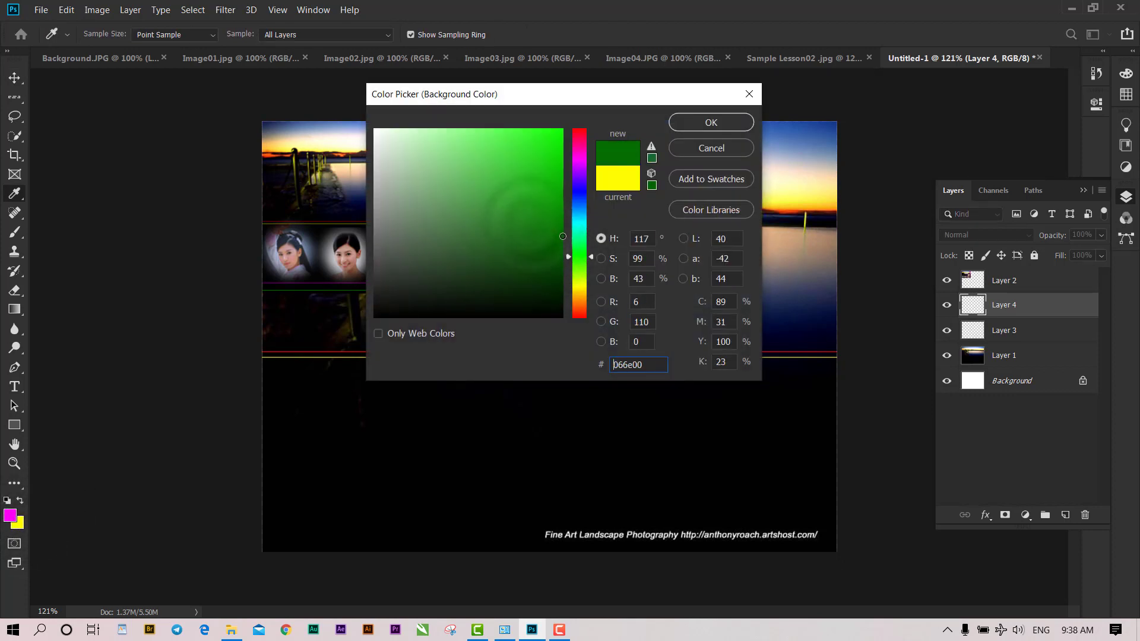
click(700, 122)
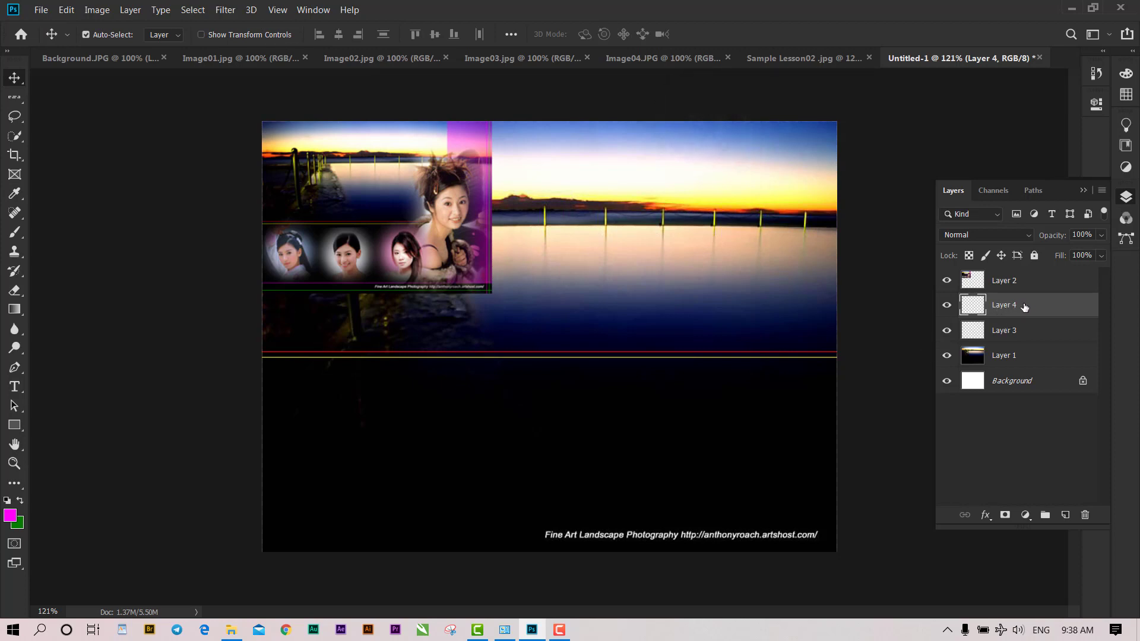
Step: Fill a one-pixel row above the caption with magenta, then move the selection below the caption
click(18, 99)
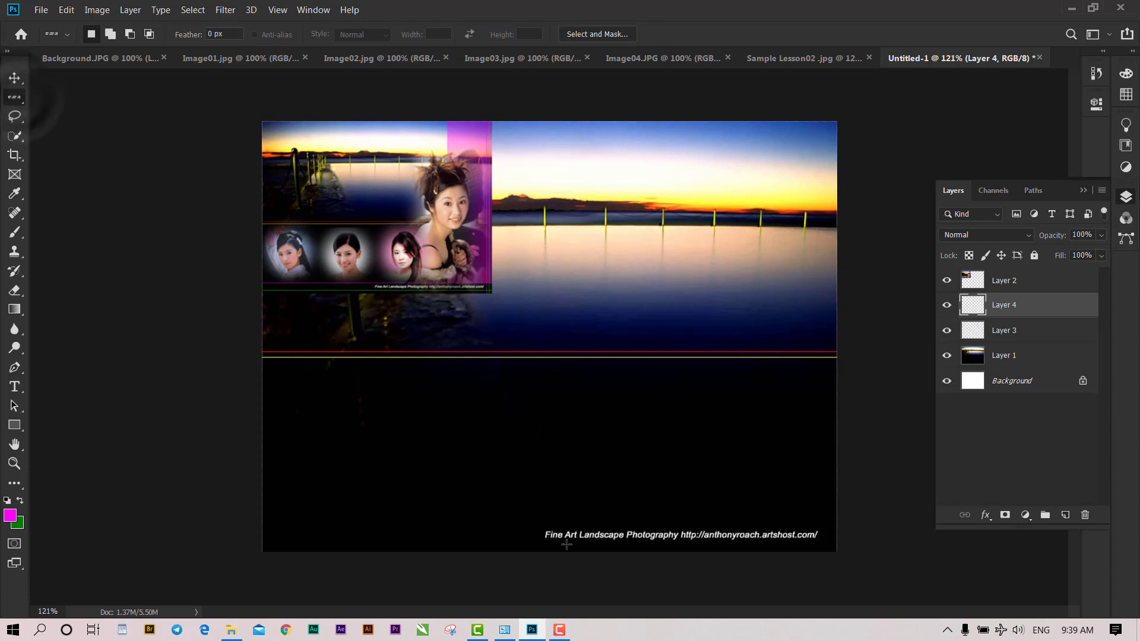
click(555, 525)
key(alt)
key(alt+BackSpace)
key(Down)
key(Down)
key(Down)
key(Down)
key(Down)
key(Down)
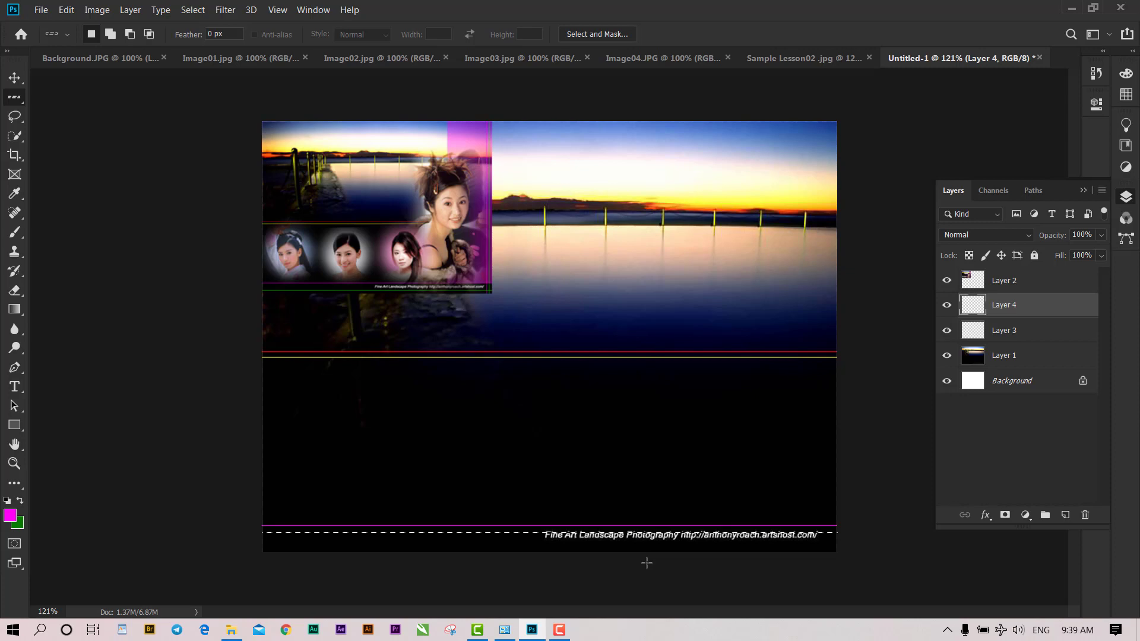
key(Down)
key(Down)
key(Down)
key(Down)
key(Down)
key(Down)
key(Down)
key(Down)
key(Down)
key(Down)
key(Down)
key(Down)
key(Down)
key(Down)
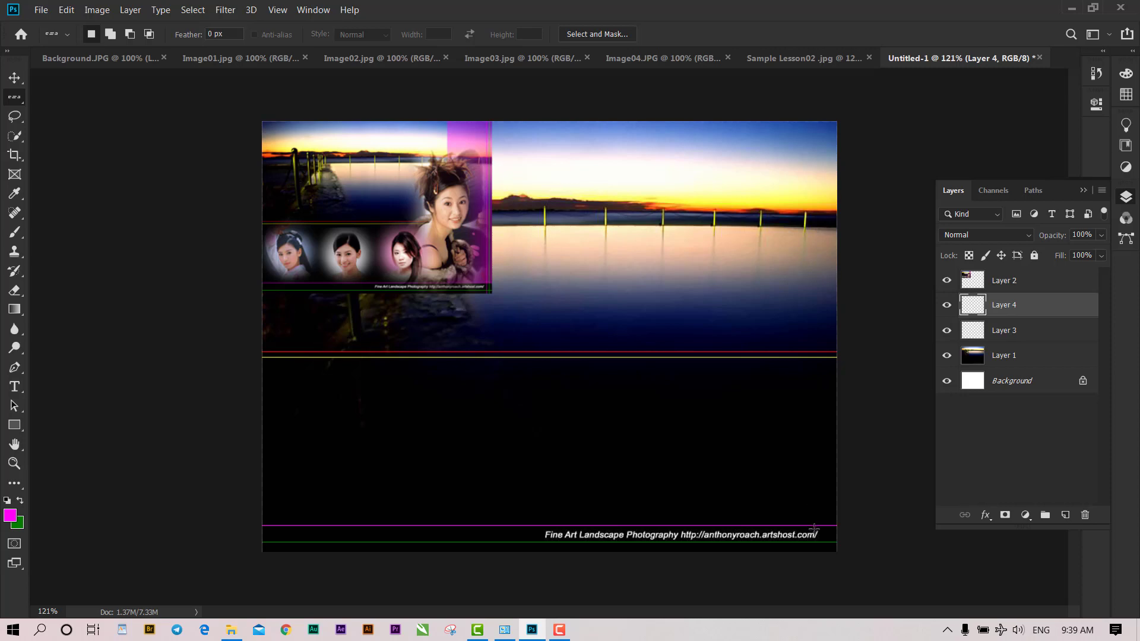
Step: Zoom in on the caption lines to inspect them, then zoom back out
scroll(470, 536, up, 3)
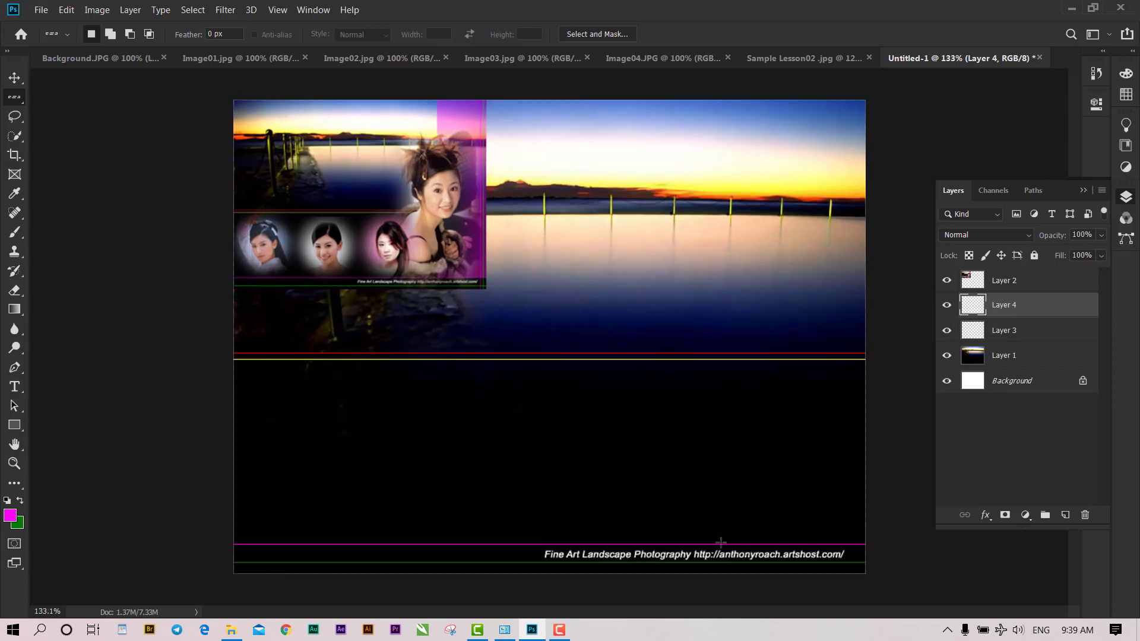
scroll(878, 564, down, 3)
scroll(871, 602, up, 4)
scroll(871, 602, up, 3)
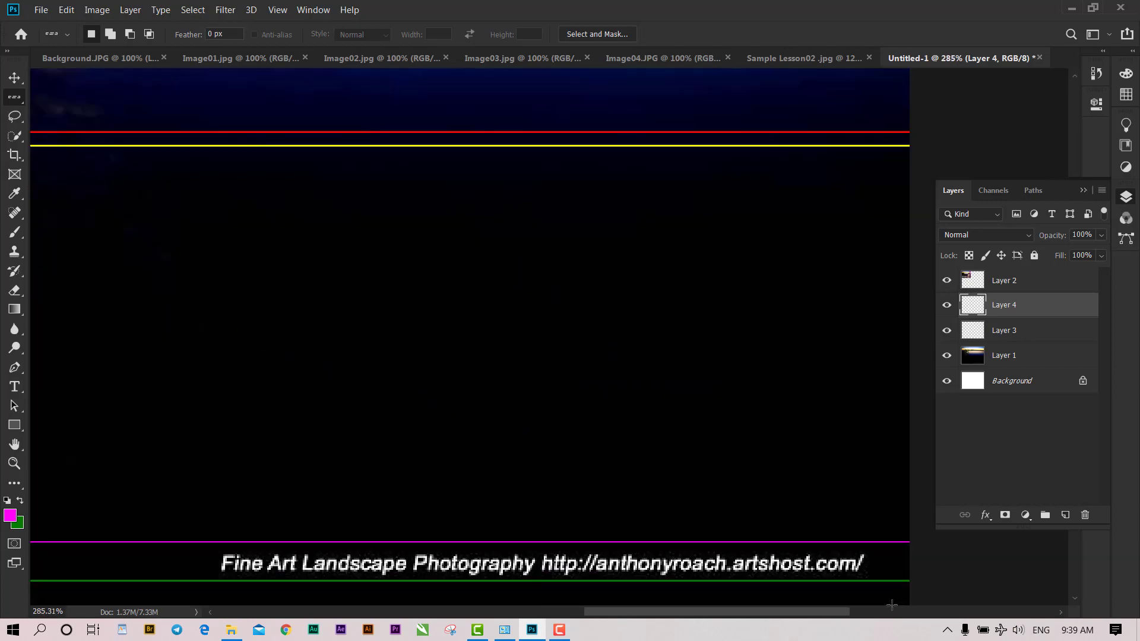
scroll(884, 597, up, 2)
scroll(893, 591, up, 2)
scroll(894, 585, down, 2)
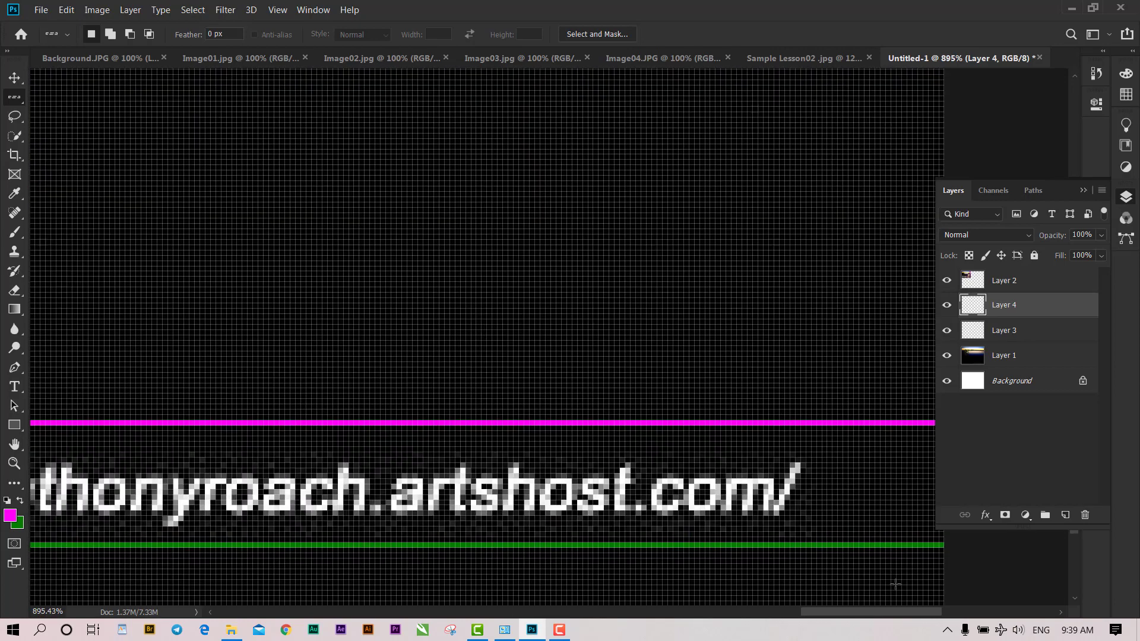
scroll(891, 582, down, 2)
scroll(884, 567, down, 1)
scroll(872, 552, down, 2)
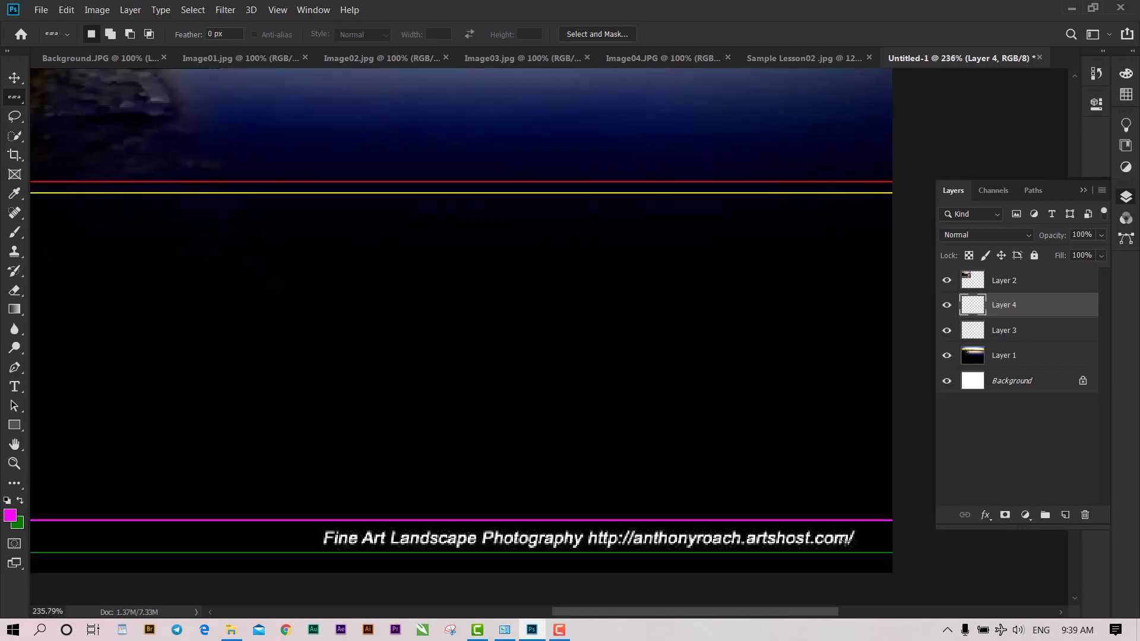
scroll(845, 540, down, 2)
scroll(605, 516, down, 1)
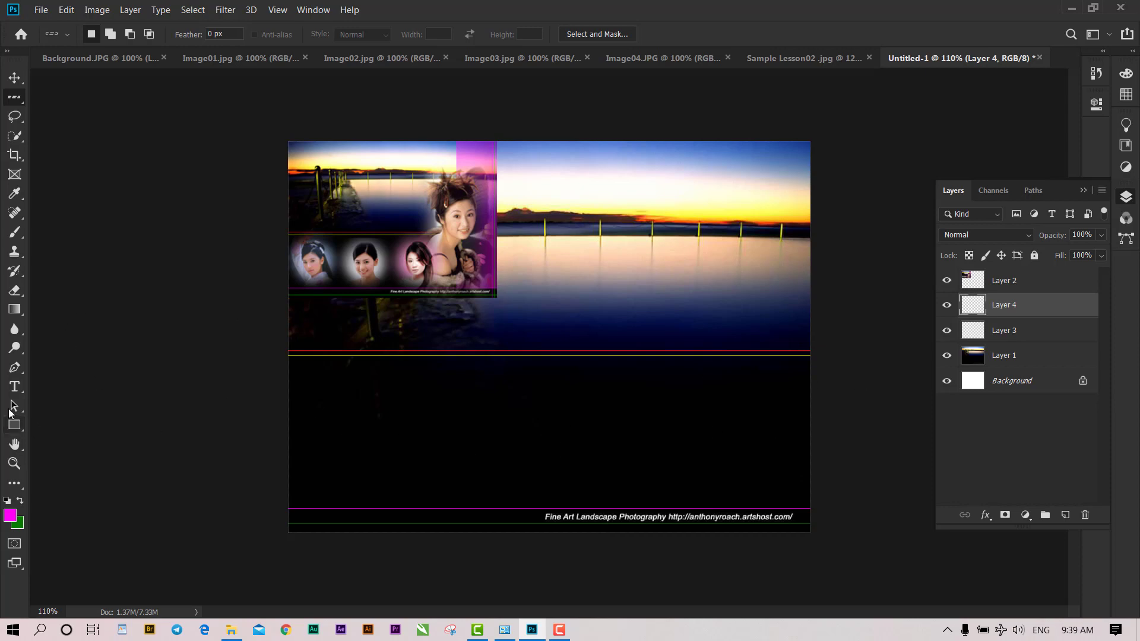
Step: Bring up the Pen Tool variants, then zoom in and out to recheck the lines
click(14, 367)
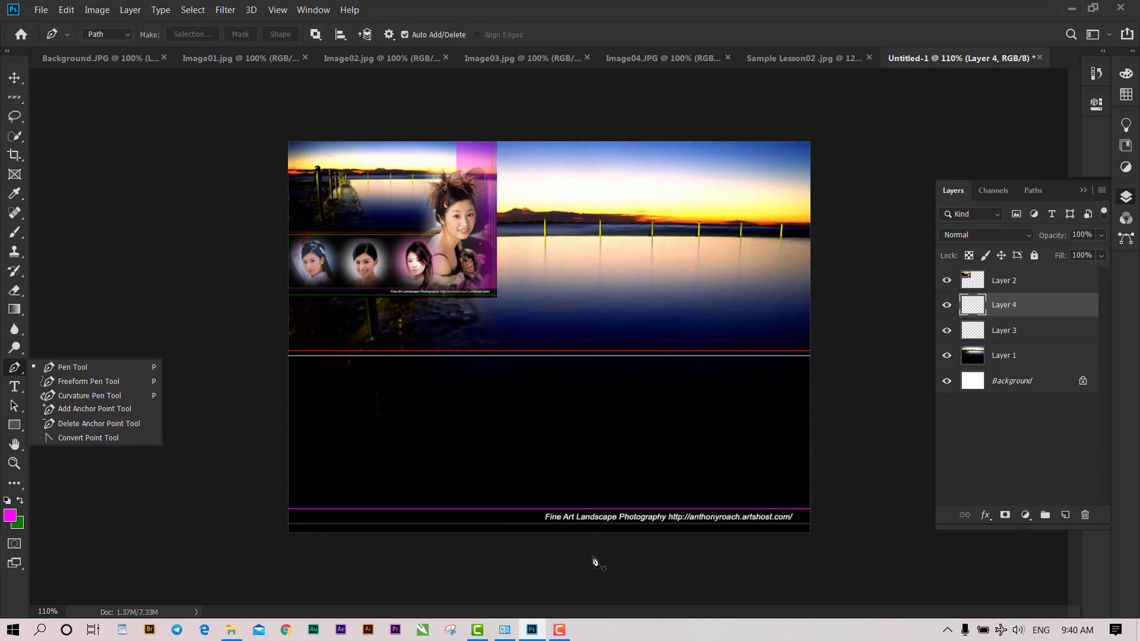
scroll(647, 543, up, 1)
scroll(659, 549, up, 2)
scroll(846, 608, up, 3)
scroll(858, 599, up, 3)
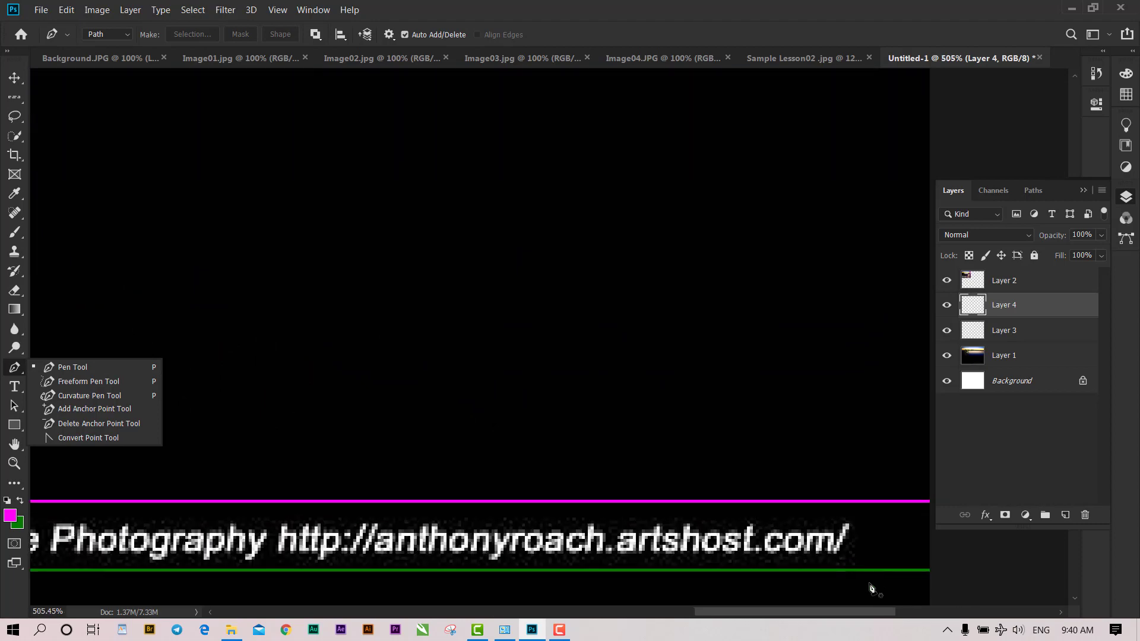
scroll(871, 590, up, 3)
scroll(891, 589, up, 1)
scroll(890, 581, down, 3)
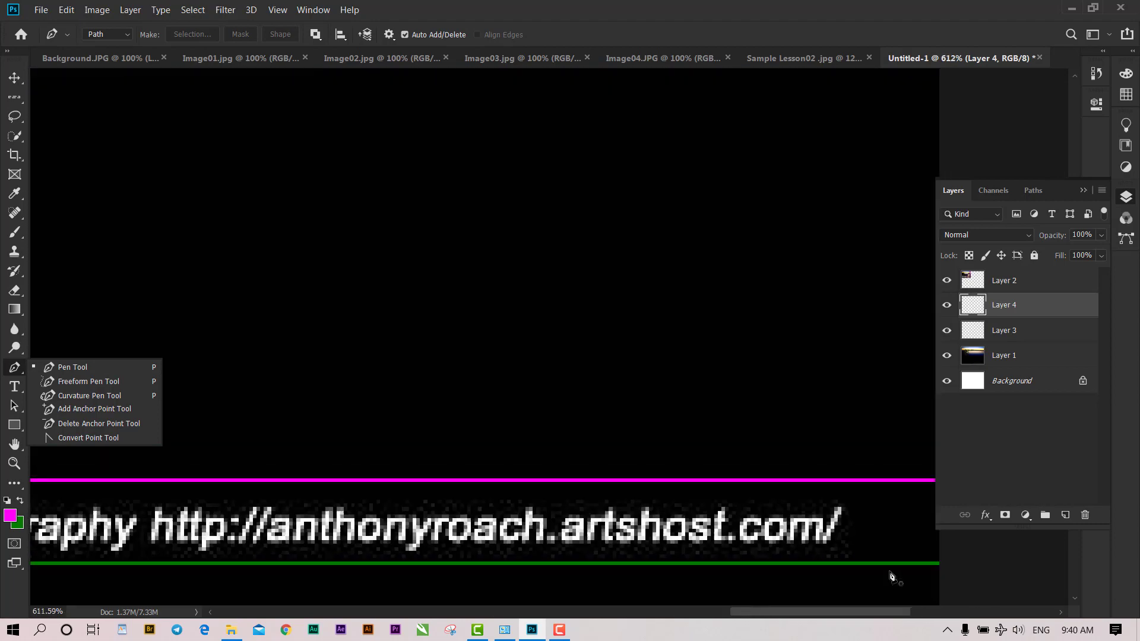
scroll(879, 558, down, 7)
scroll(866, 541, down, 7)
scroll(850, 534, down, 5)
scroll(817, 525, down, 1)
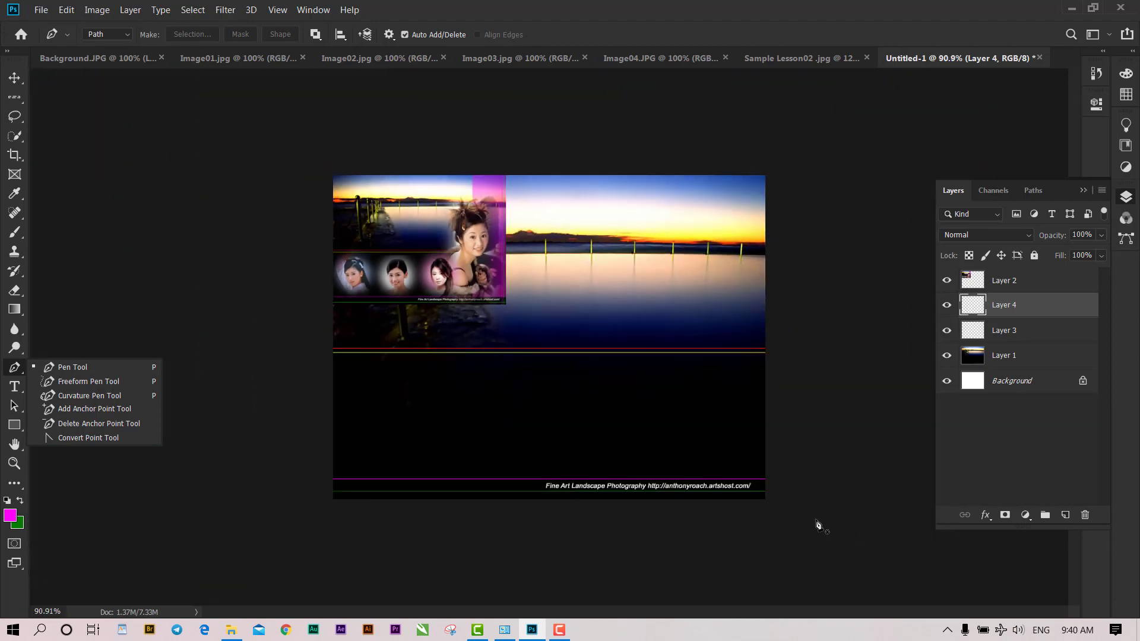
scroll(543, 339, up, 3)
scroll(356, 380, up, 3)
scroll(510, 410, down, 1)
scroll(510, 410, down, 1)
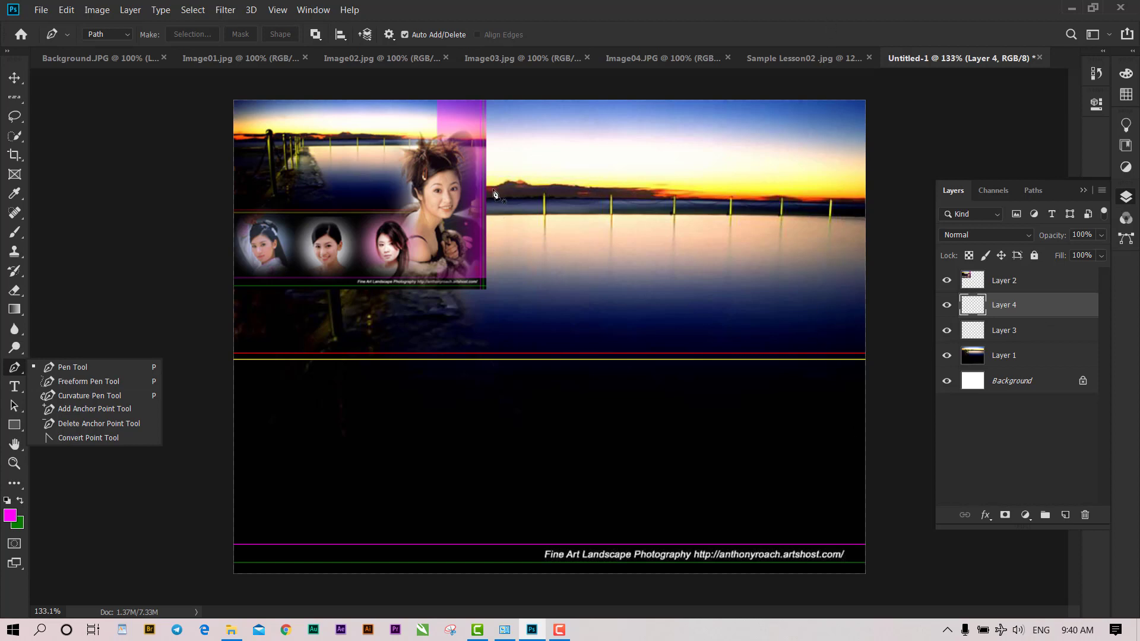
scroll(478, 195, up, 2)
scroll(474, 195, down, 1)
scroll(475, 195, down, 1)
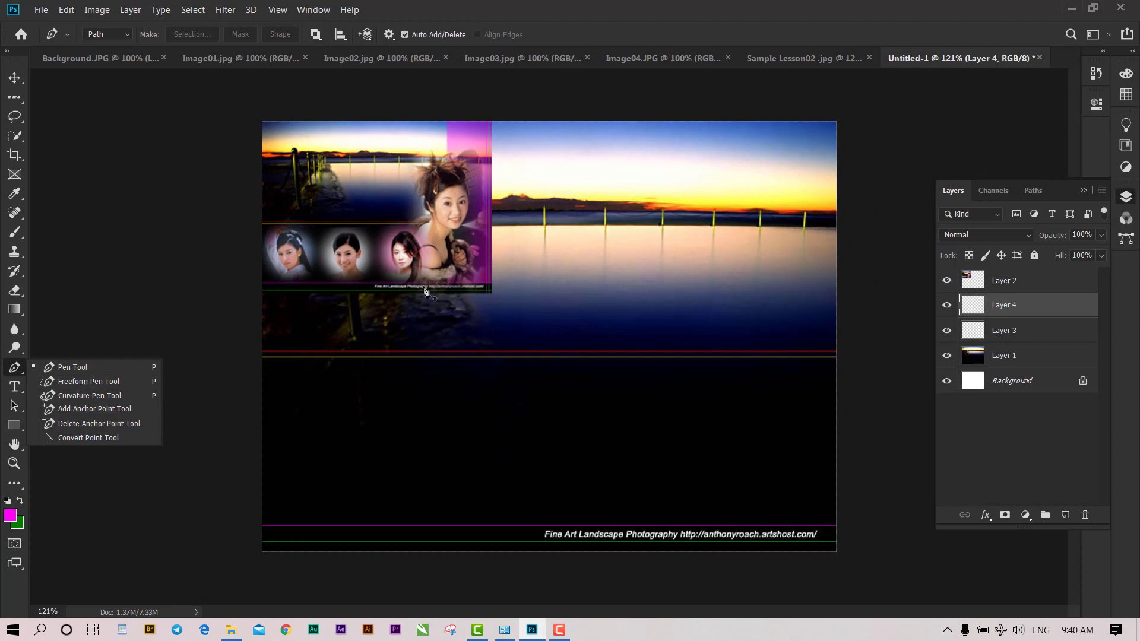
Step: Select a one-pixel column near the right edge and add a new Layer 5
click(14, 97)
right_click(15, 97)
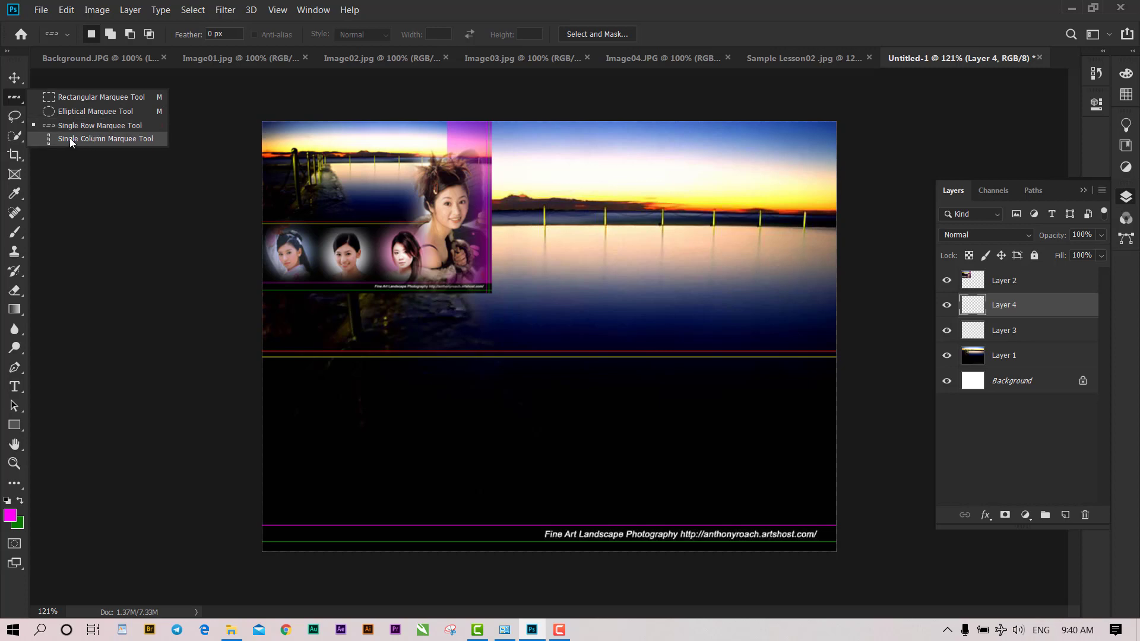
click(69, 137)
click(826, 309)
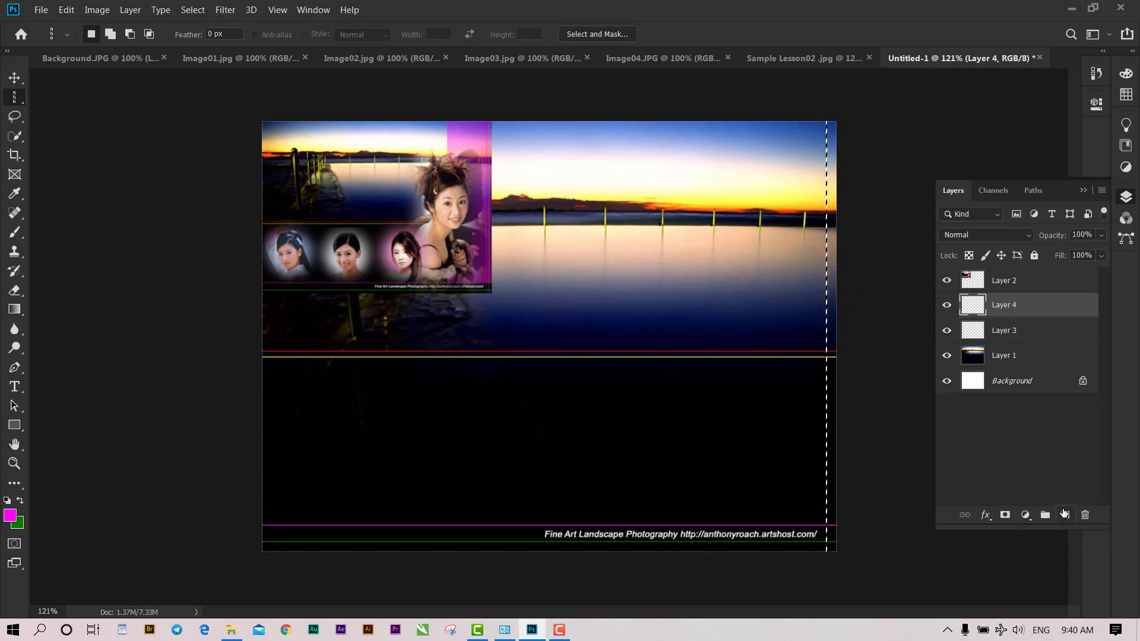
alt+click(1064, 513)
key(Return)
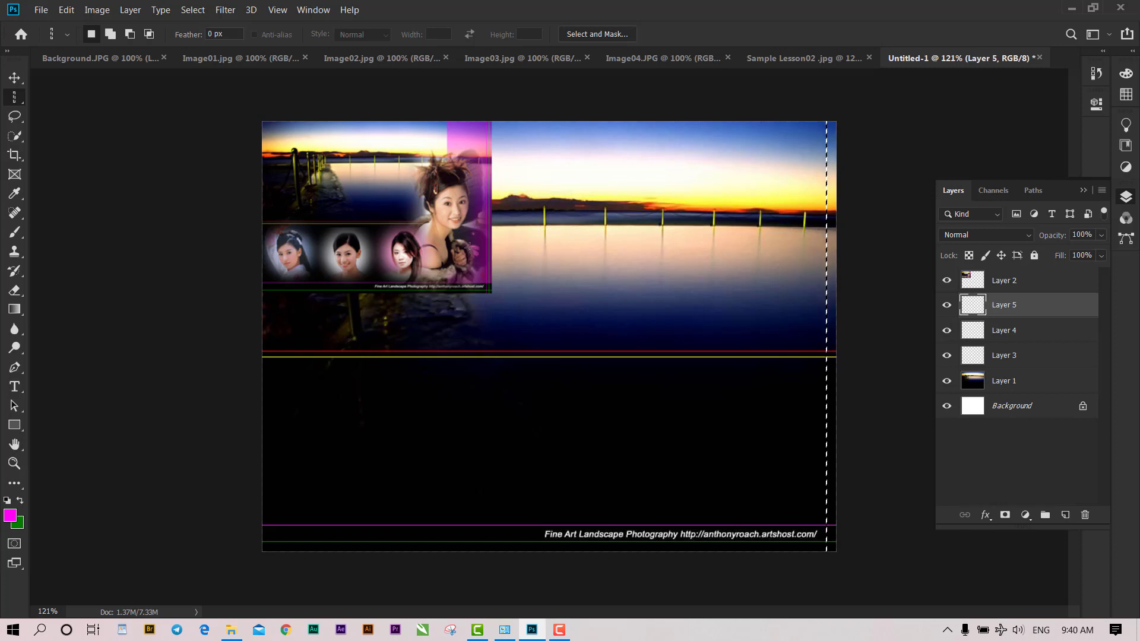
Step: Fill the column with magenta, shift the selection right, and fill it dark green
scroll(491, 219, up, 3)
scroll(478, 235, down, 5)
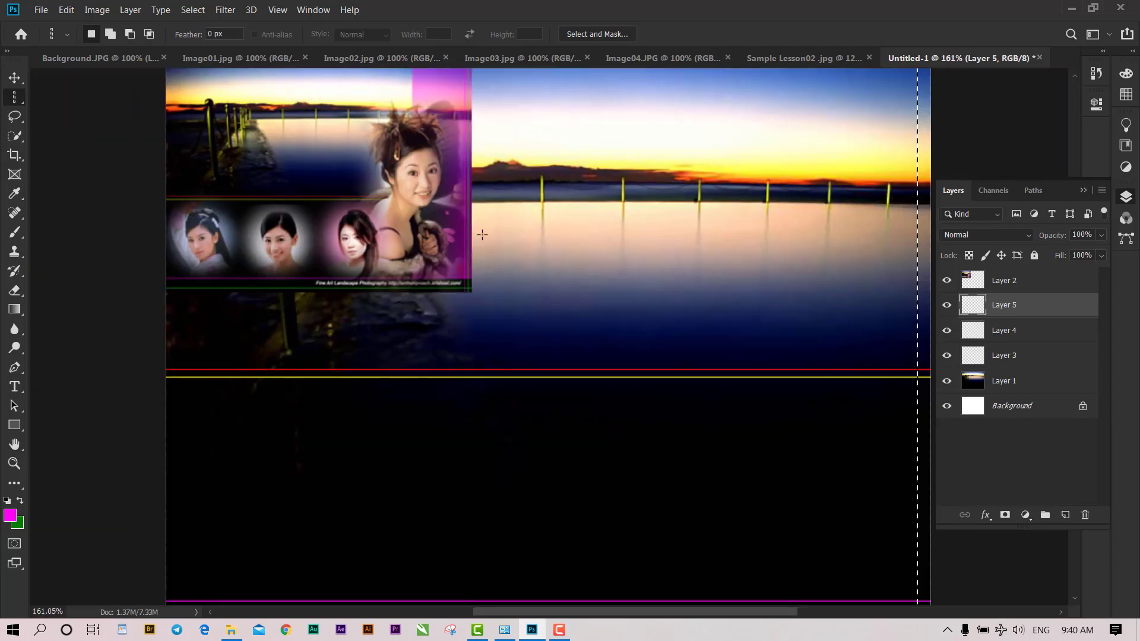
scroll(823, 460, up, 3)
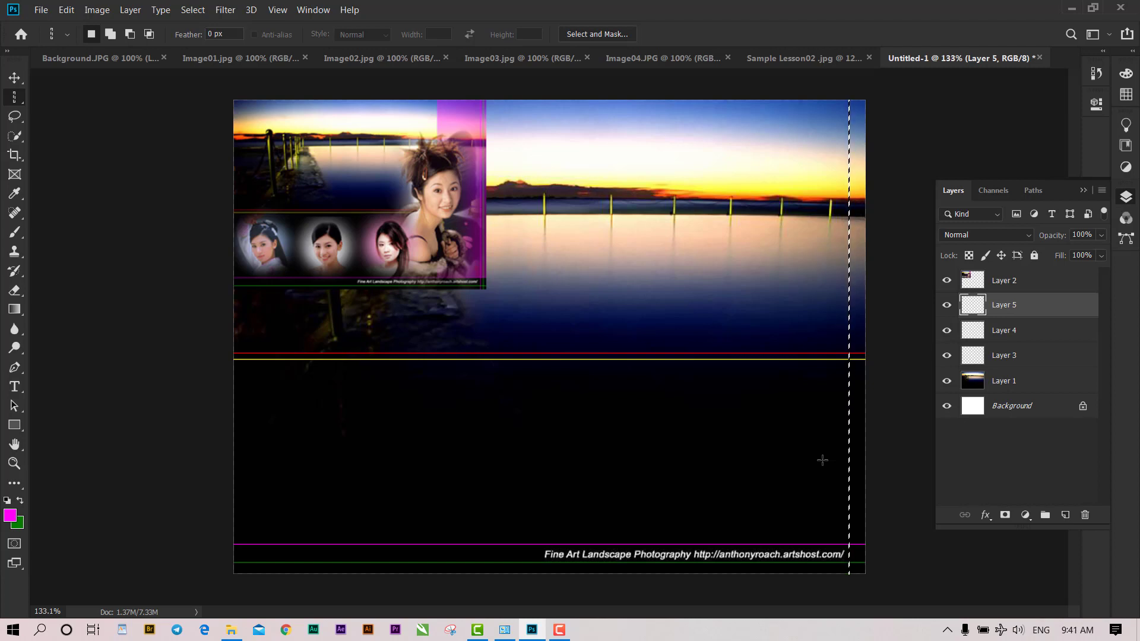
key(alt)
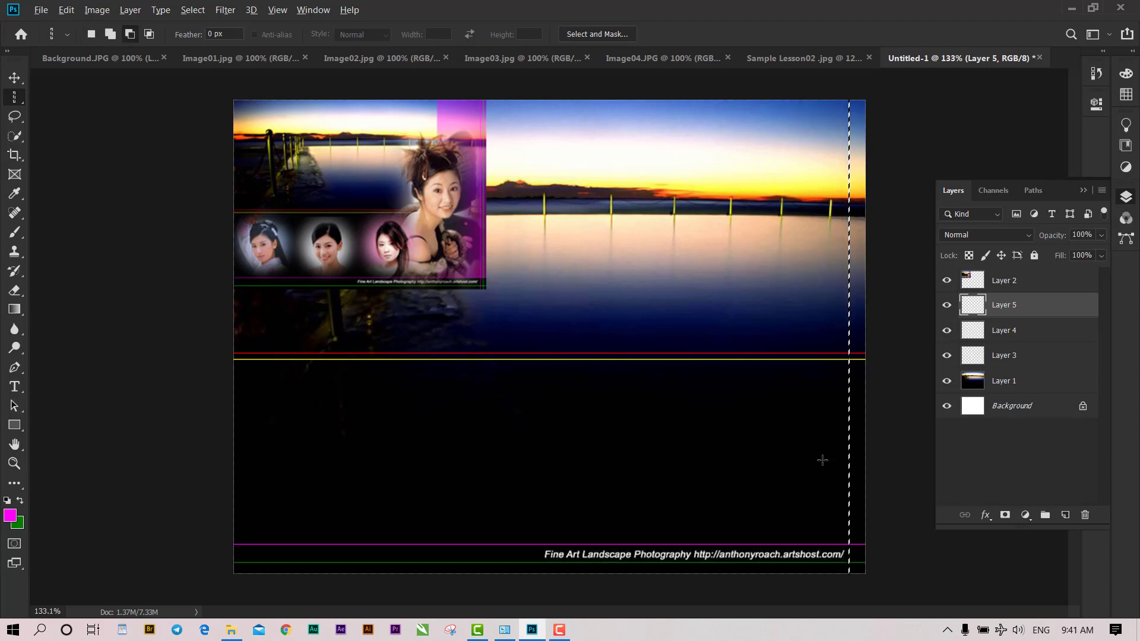
key(alt)
key(Right)
key(Right)
key(Right)
key(Right)
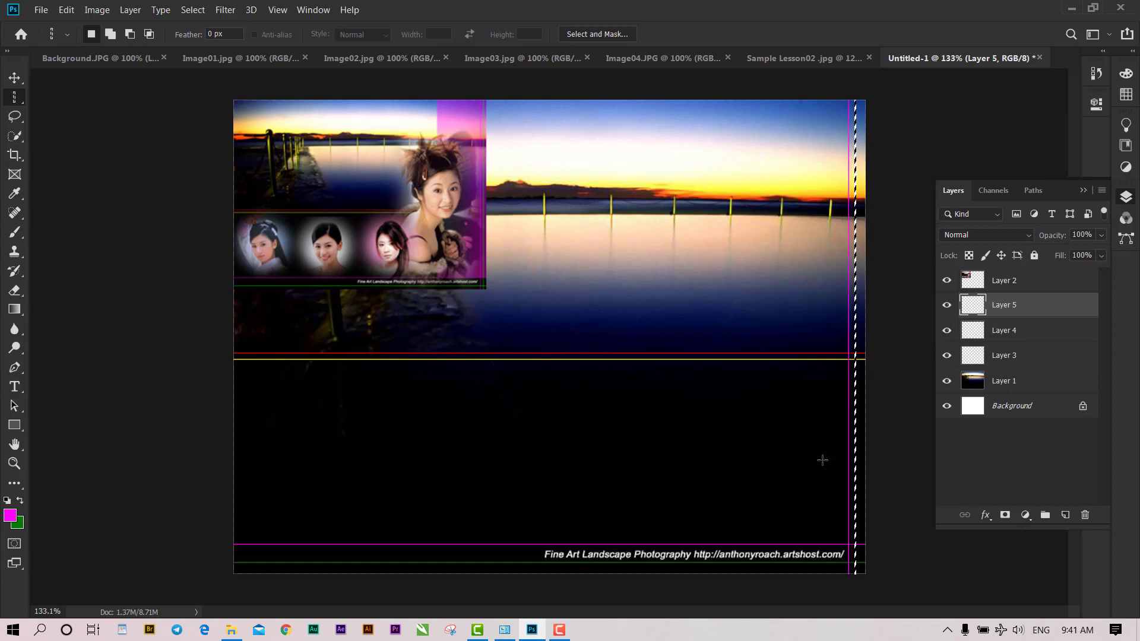
key(Right)
key(Right)
key(Right)
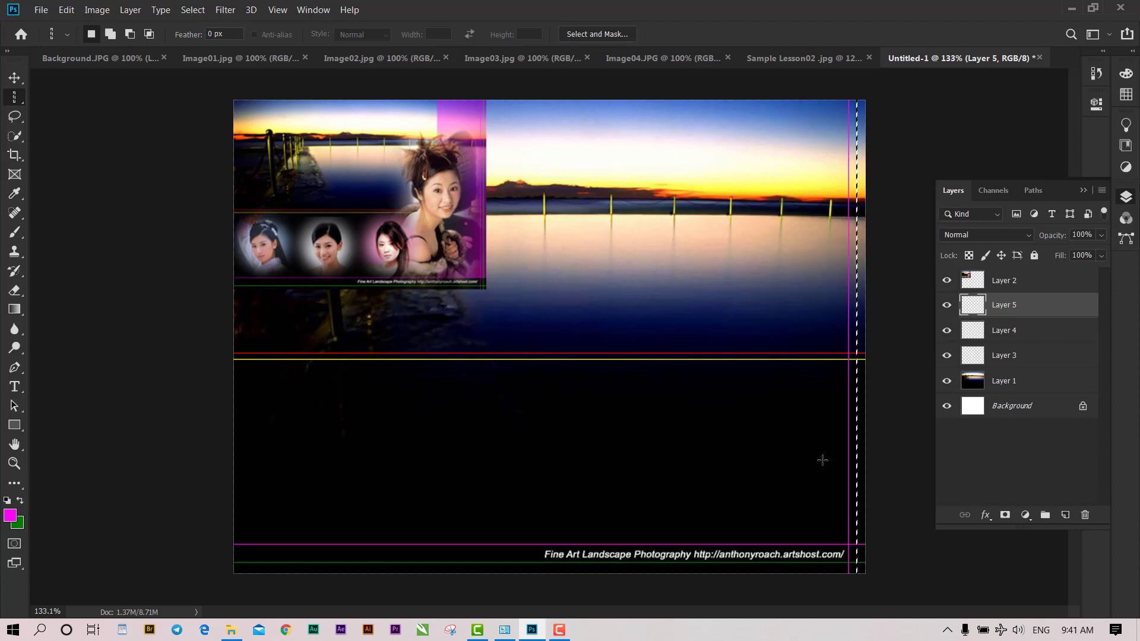
key(ctrl+BackSpace)
key(ctrl+d)
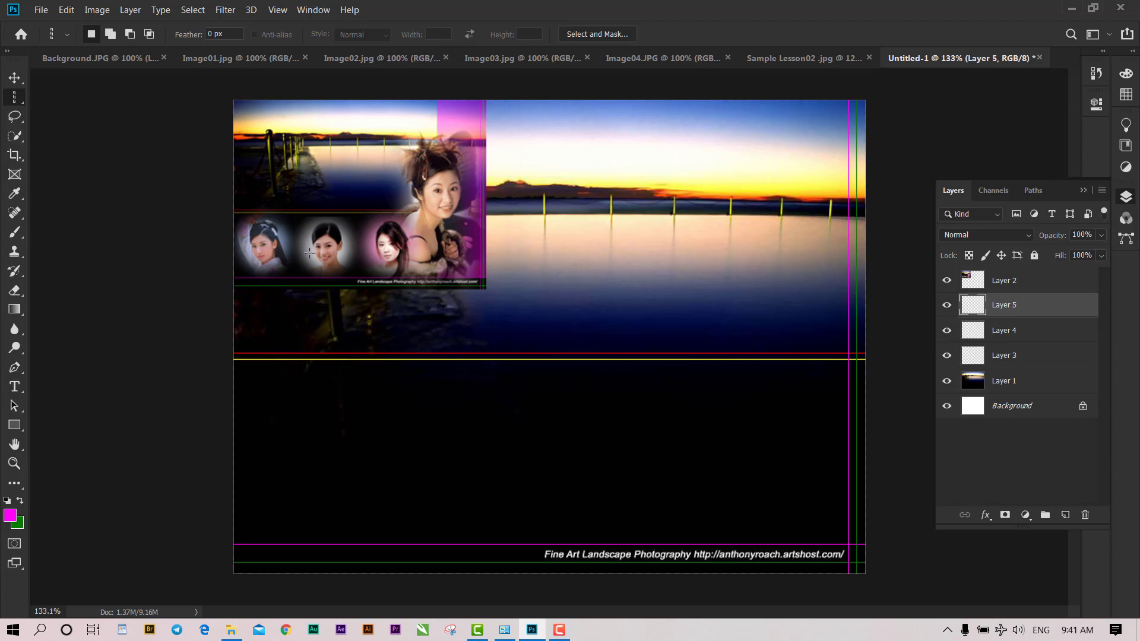
Step: Close the Background.JPG document without saving changes
click(219, 58)
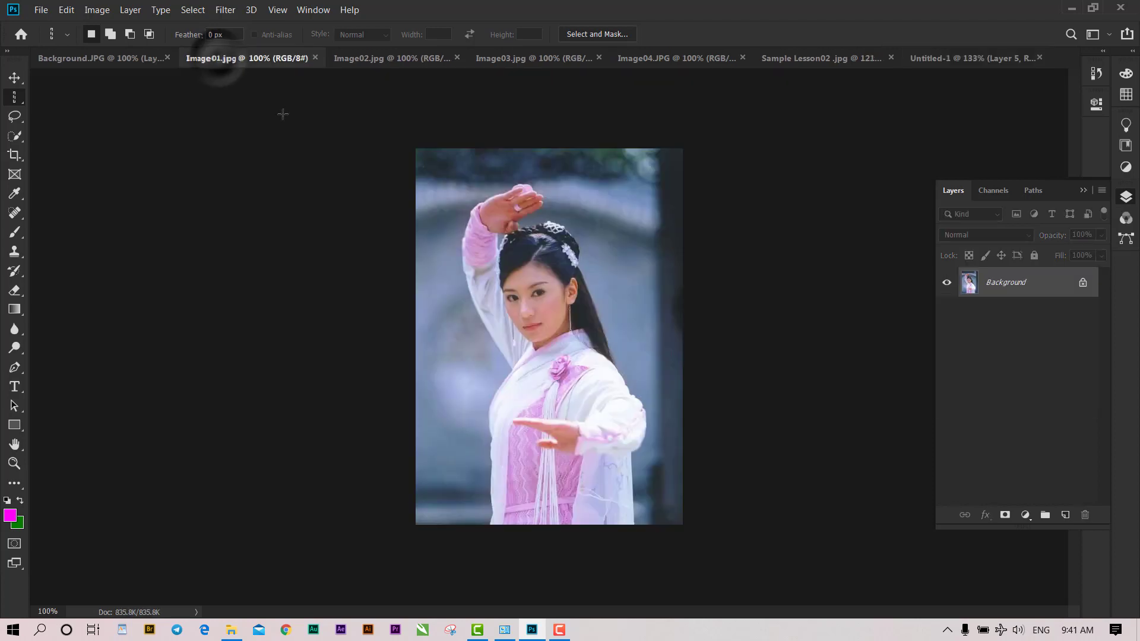
click(124, 53)
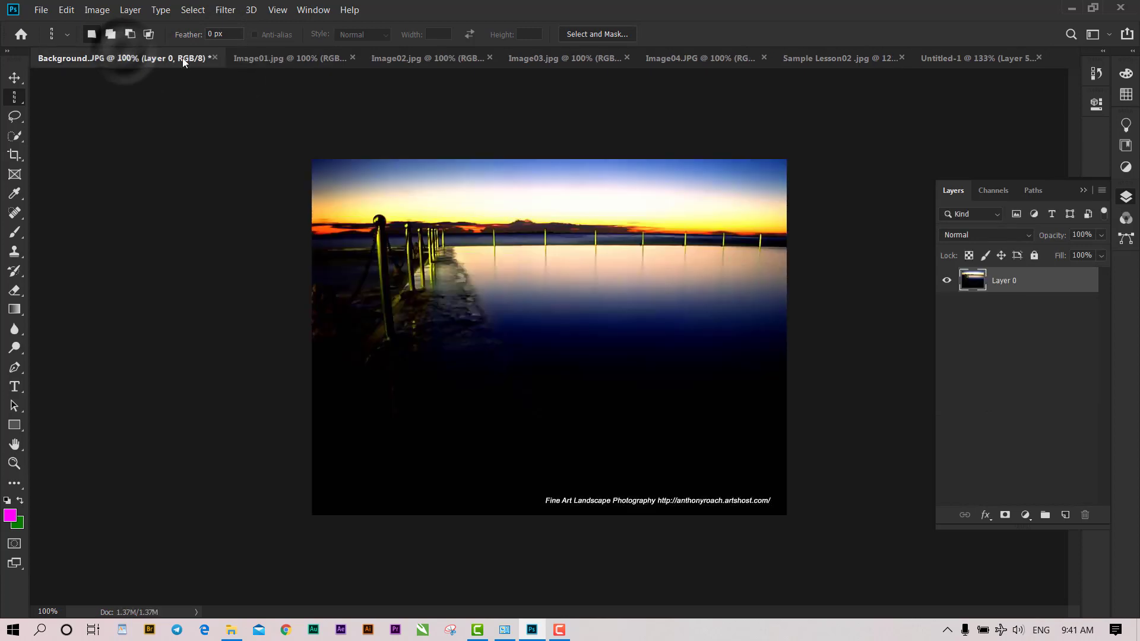
click(215, 57)
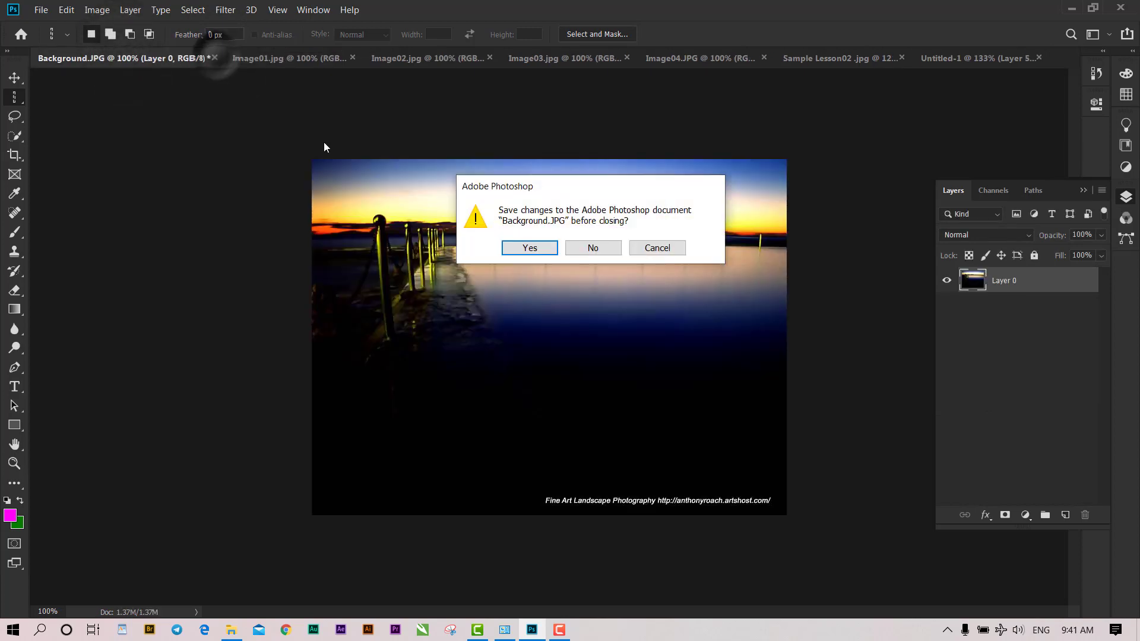
click(593, 248)
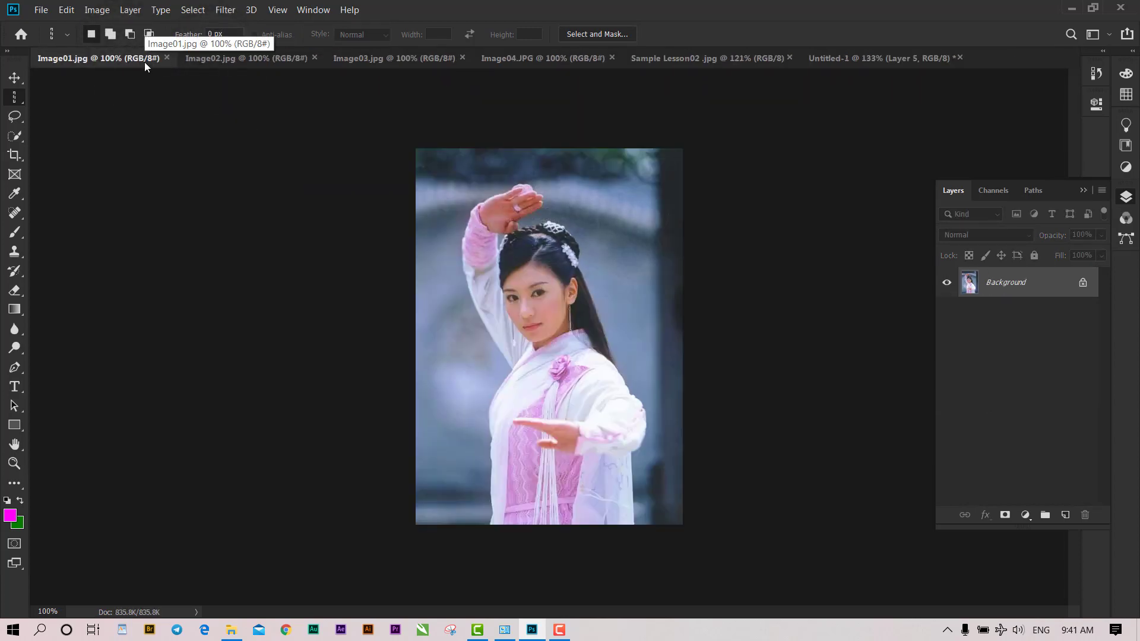
Step: Check the Sample Lesson02 reference collage, then return to the Image01 photo
right_click(15, 98)
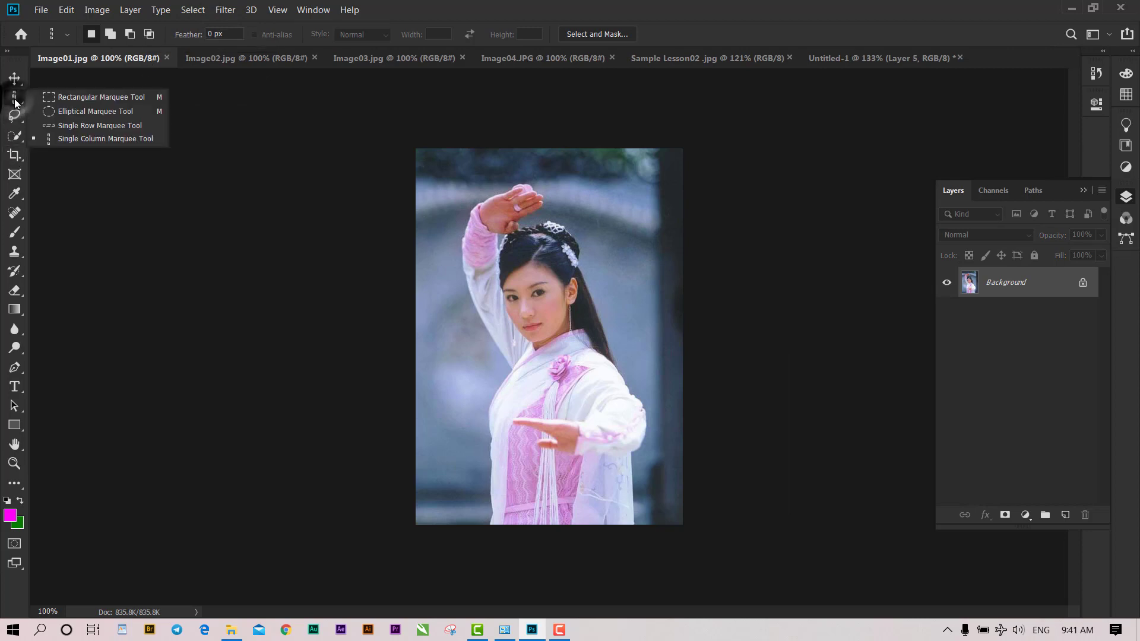
click(722, 62)
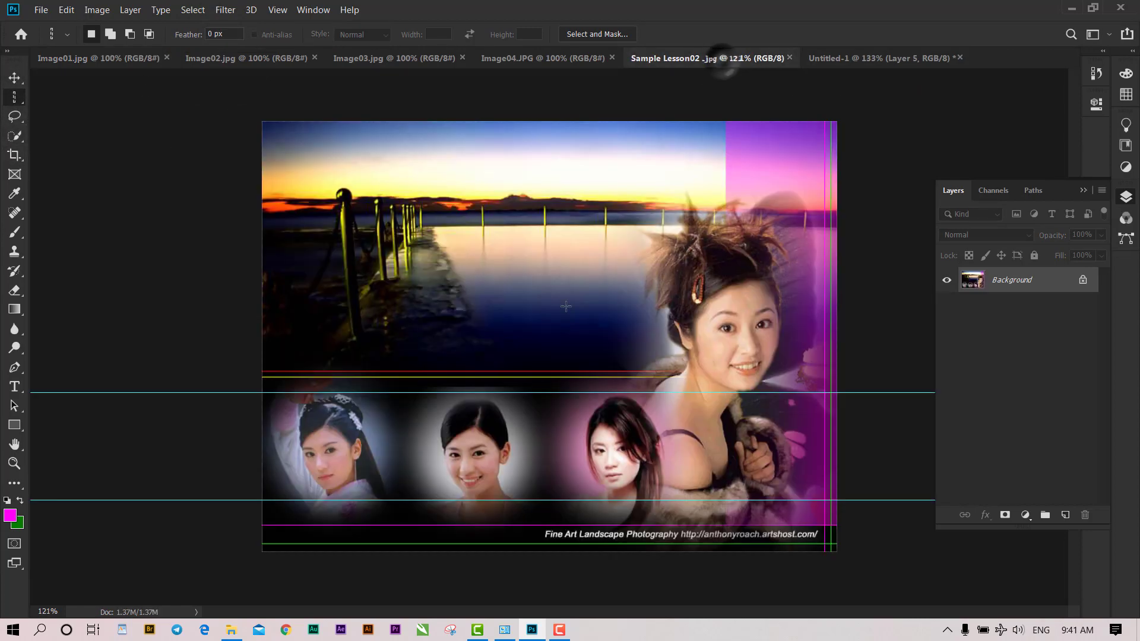
scroll(373, 380, up, 1)
scroll(372, 379, up, 3)
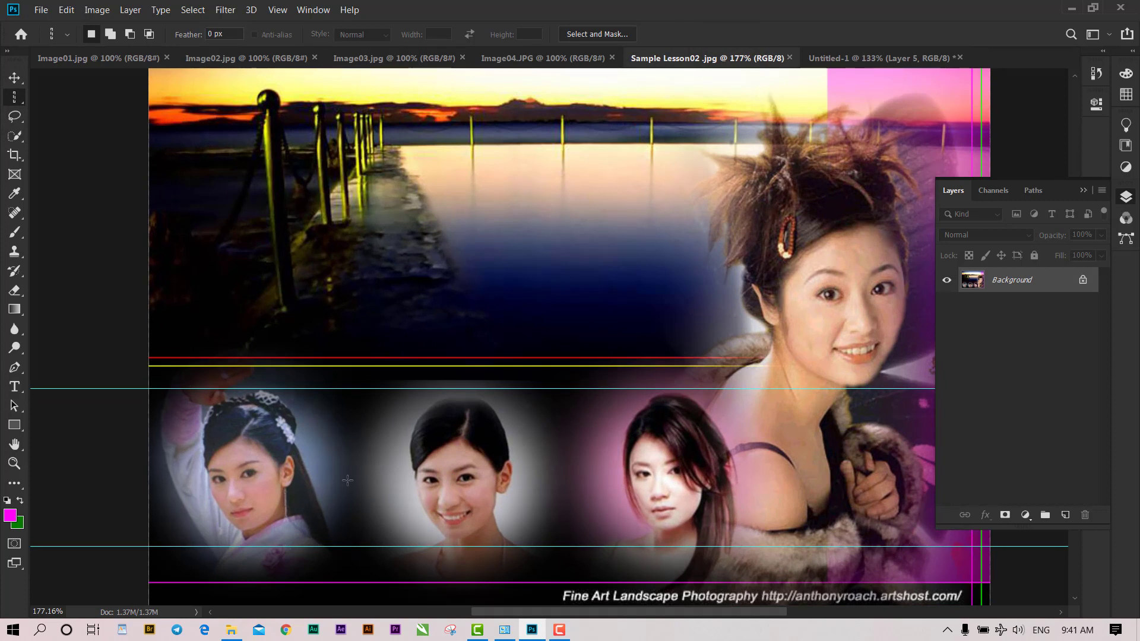
click(134, 58)
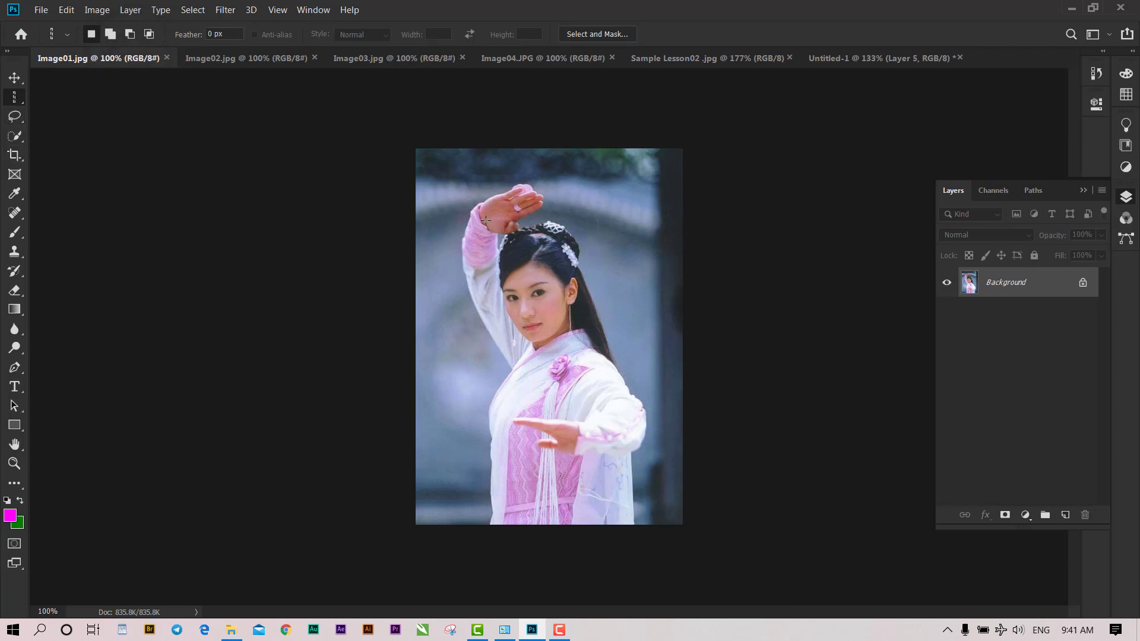
Step: Try a circular selection on the face and a test move, then undo and deselect
drag(486, 221, 601, 320)
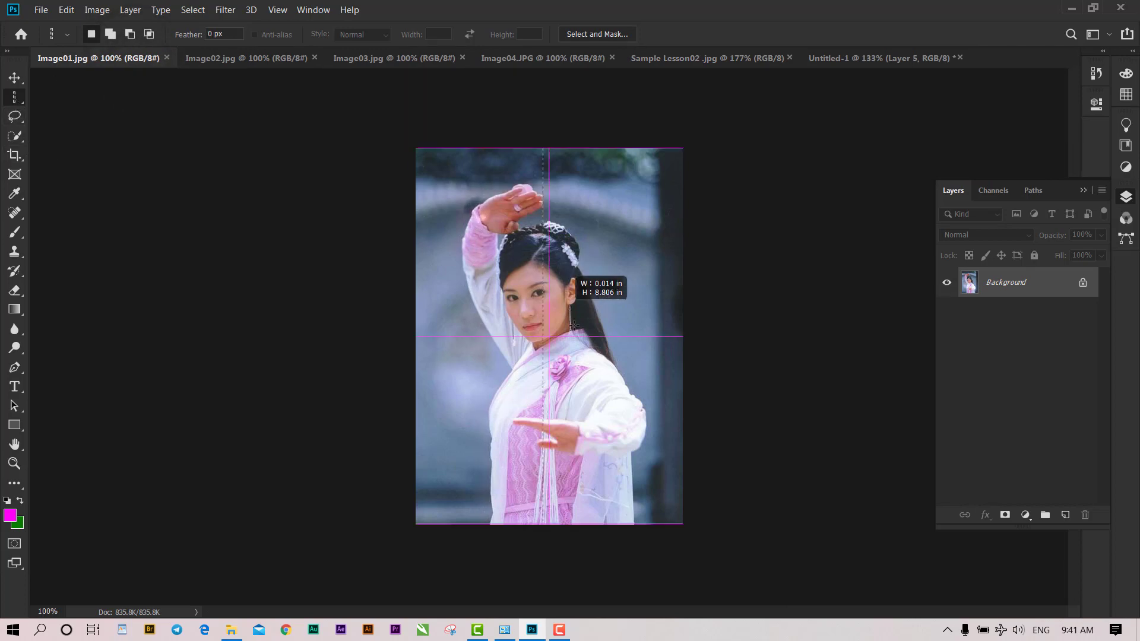
right_click(13, 101)
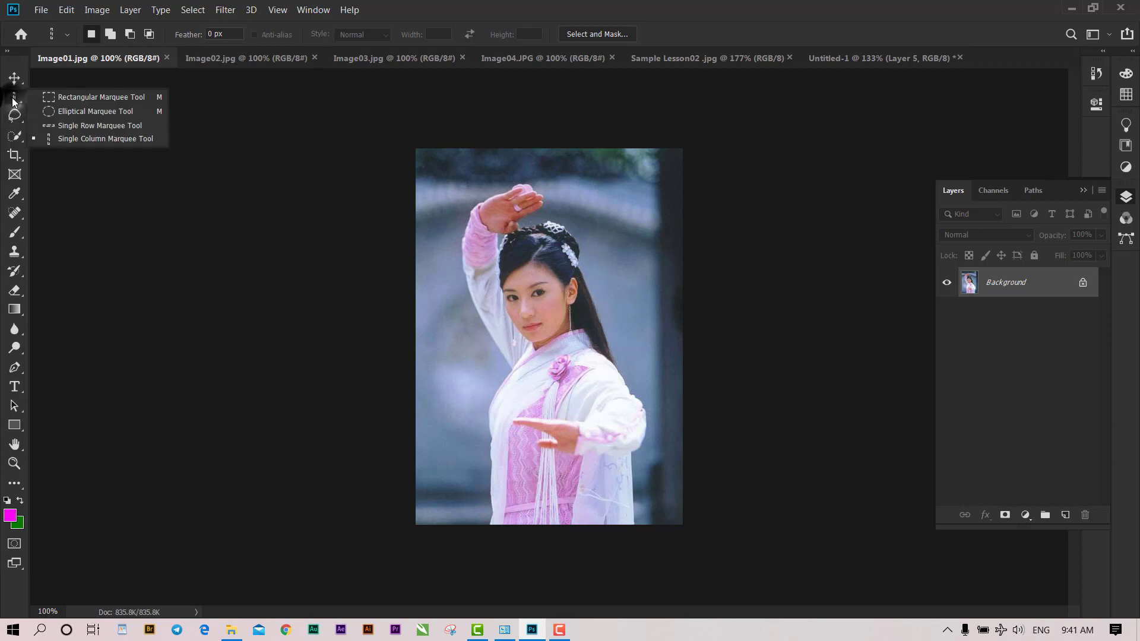
click(95, 111)
drag(492, 229, 641, 383)
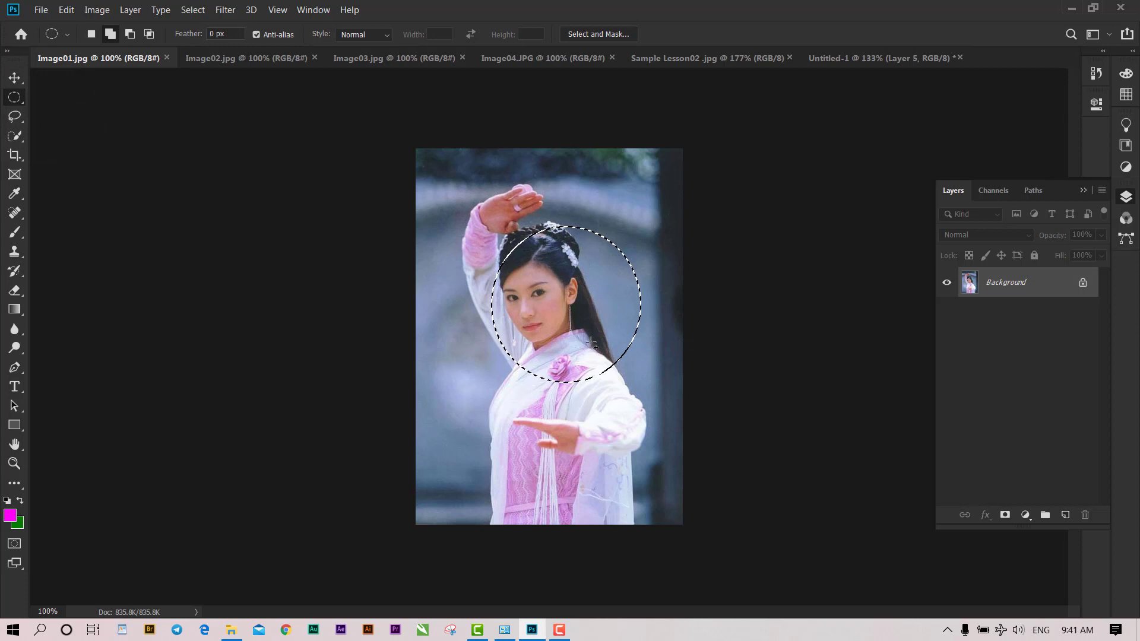
key(v)
drag(585, 312, 543, 432)
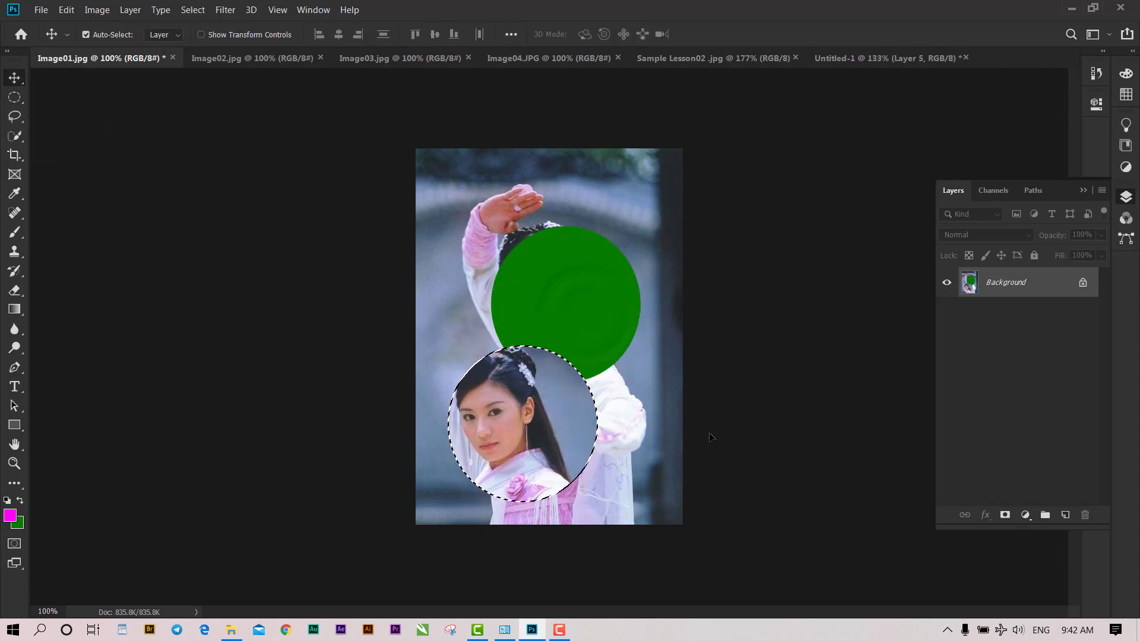
key(ctrl+z)
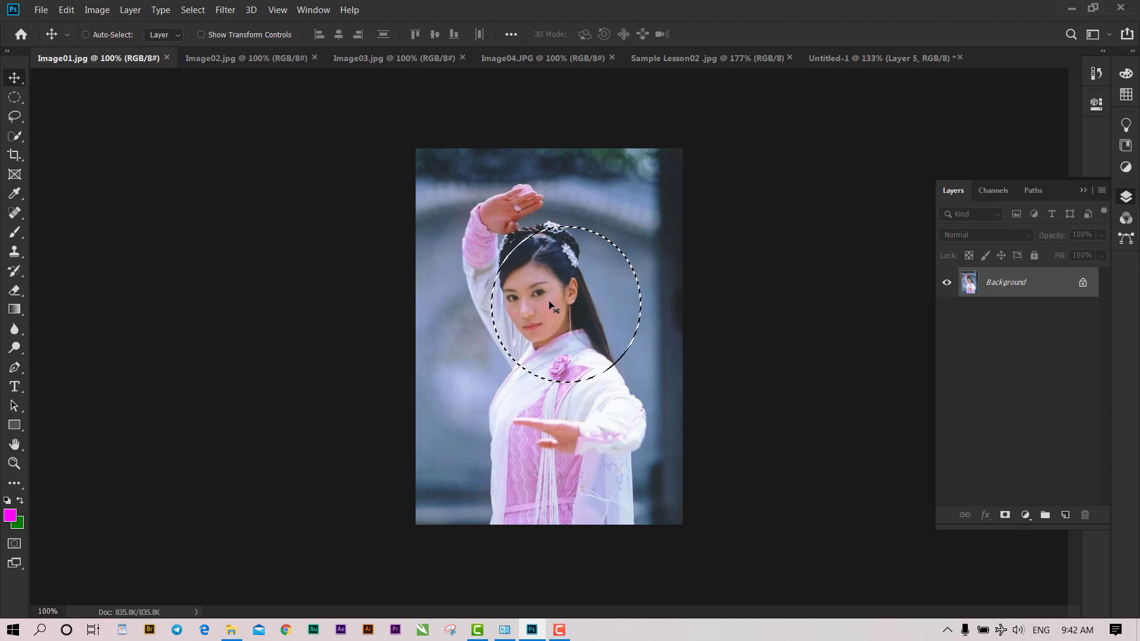
key(ctrl+d)
Step: Set Elliptical Marquee feather to 15 px and draw a circle centred on the woman's face
click(15, 97)
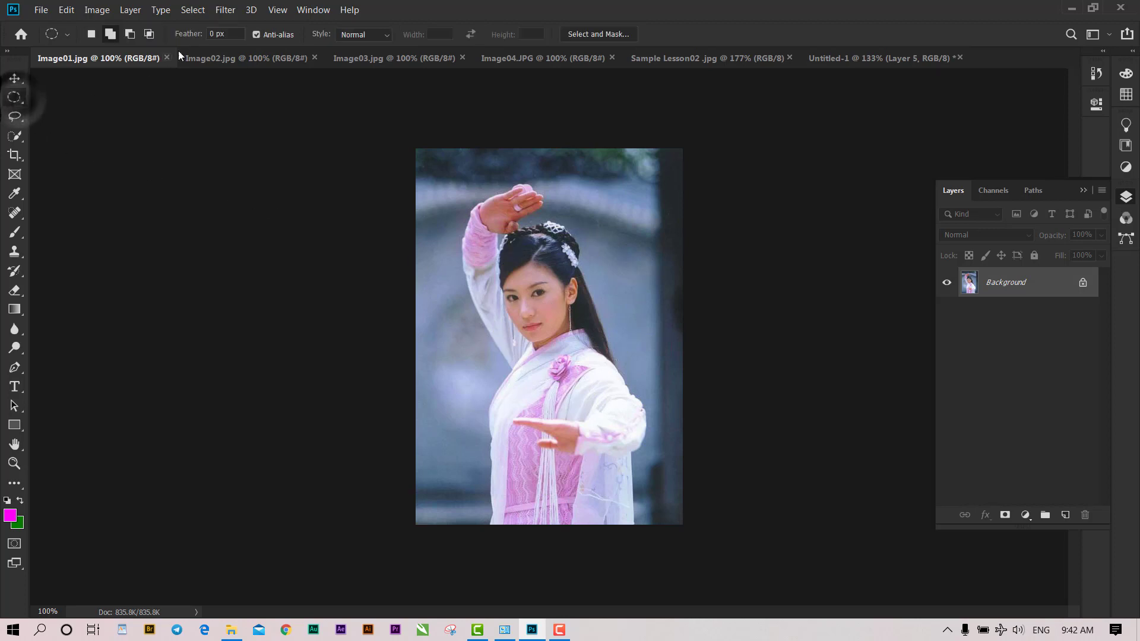
click(15, 100)
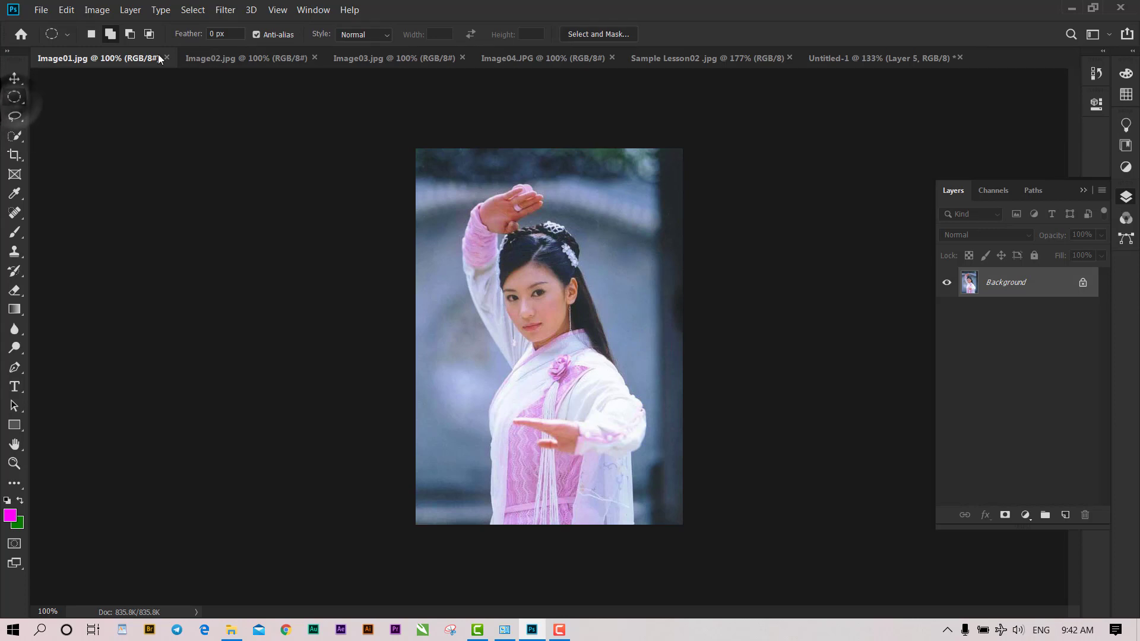
double_click(212, 34)
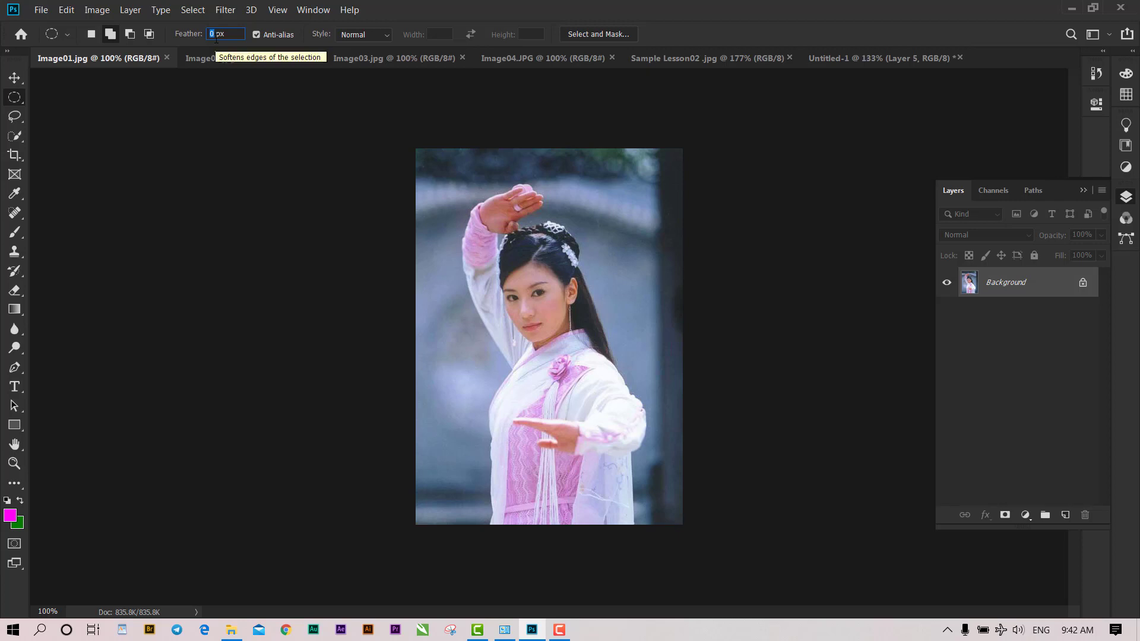
text(15)
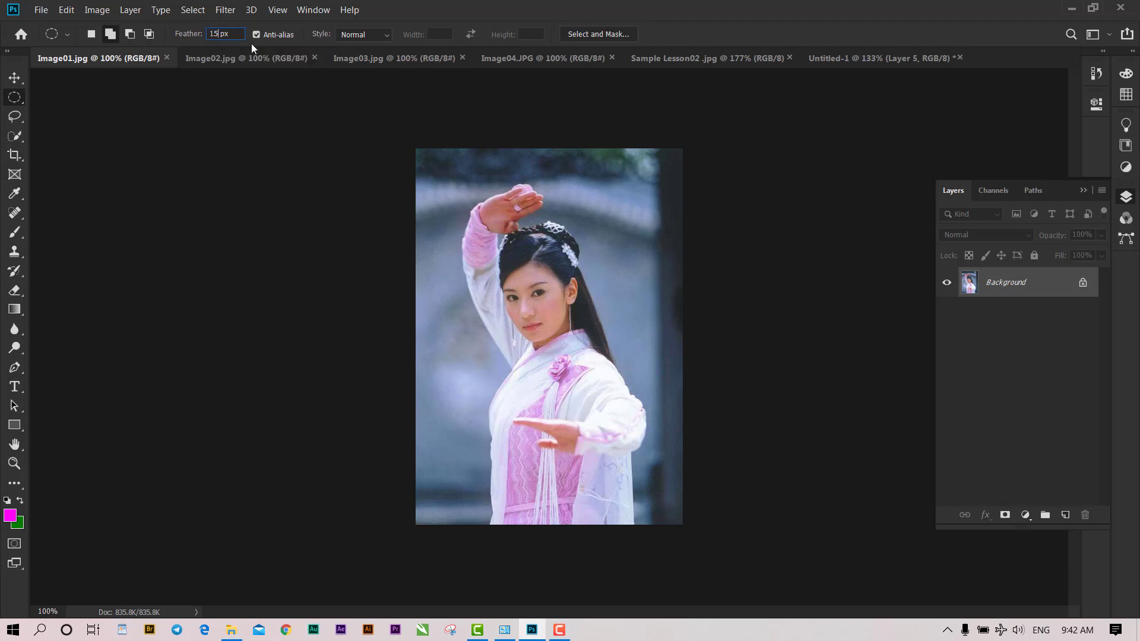
mouse_move(483, 217)
mouse_down()
mouse_move(610, 365)
mouse_move(615, 347)
mouse_up()
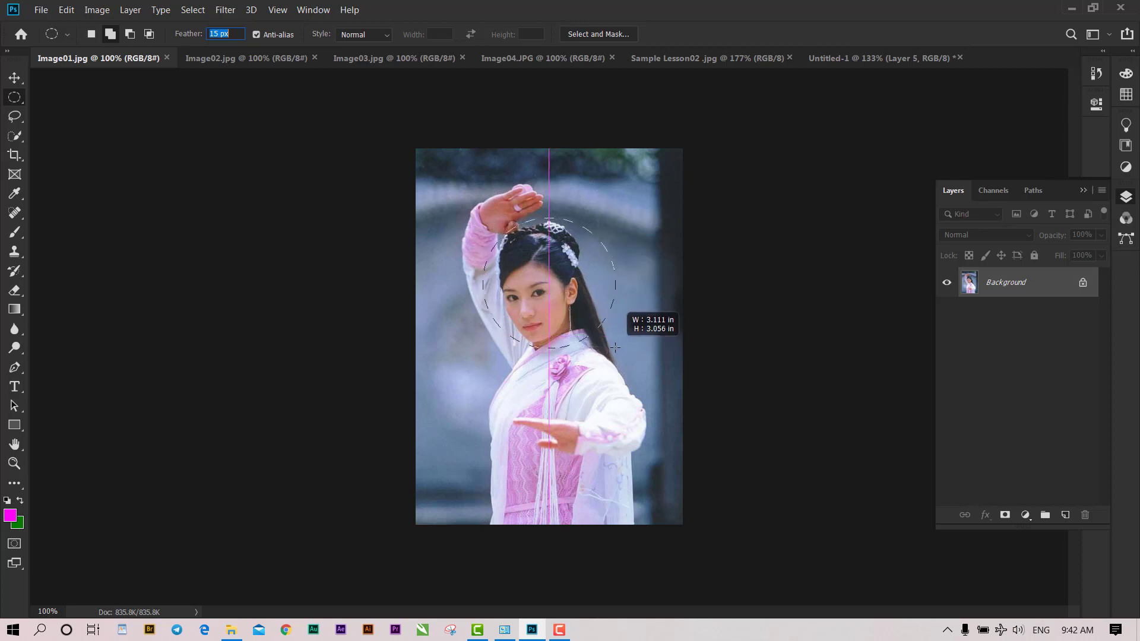
mouse_move(615, 347)
mouse_down()
mouse_move(622, 382)
mouse_move(607, 358)
mouse_move(615, 377)
mouse_move(598, 397)
mouse_up()
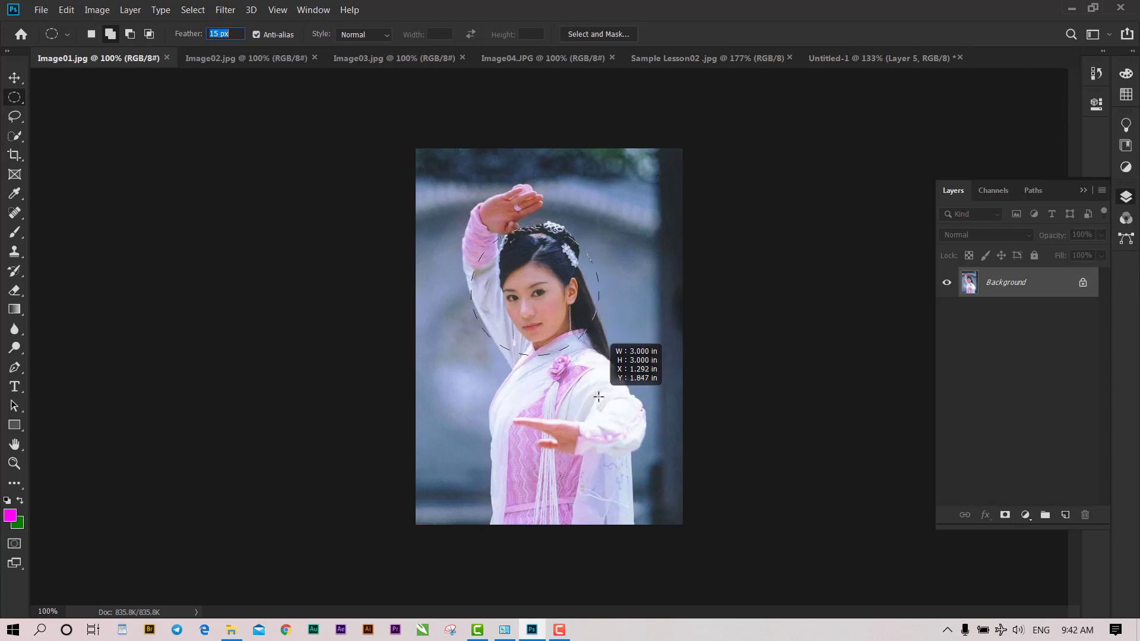
drag(598, 397, 600, 377)
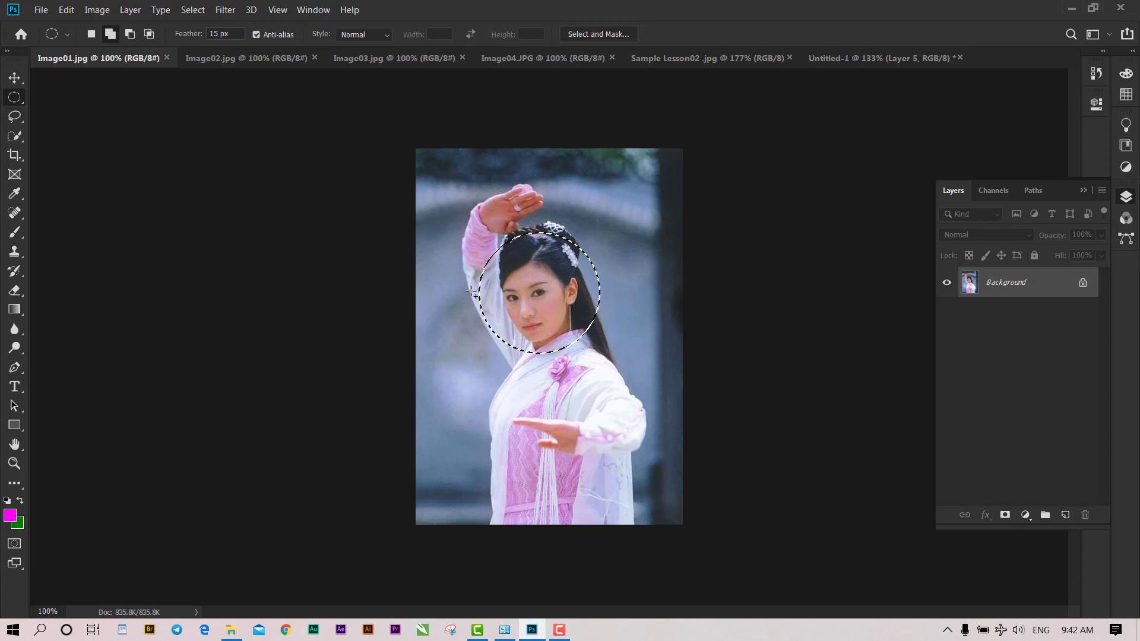
key(v)
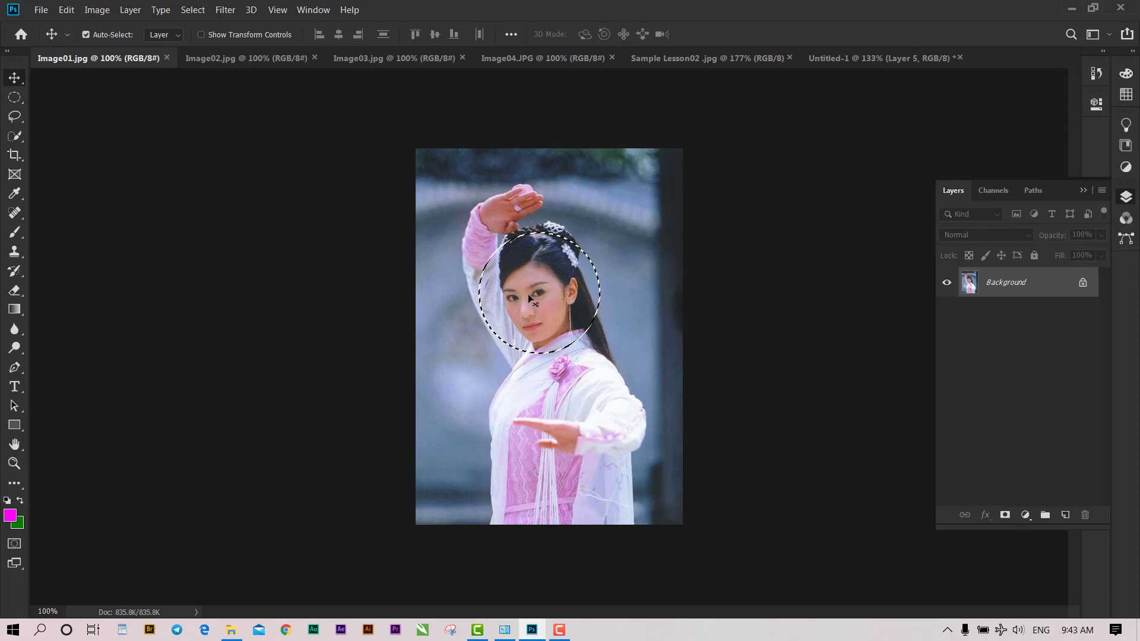
Step: Drag the feathered face into Untitled-1's lower left as Layer 6, then return to Image01
mouse_move(528, 288)
mouse_down()
mouse_move(621, 195)
mouse_move(840, 59)
mouse_up()
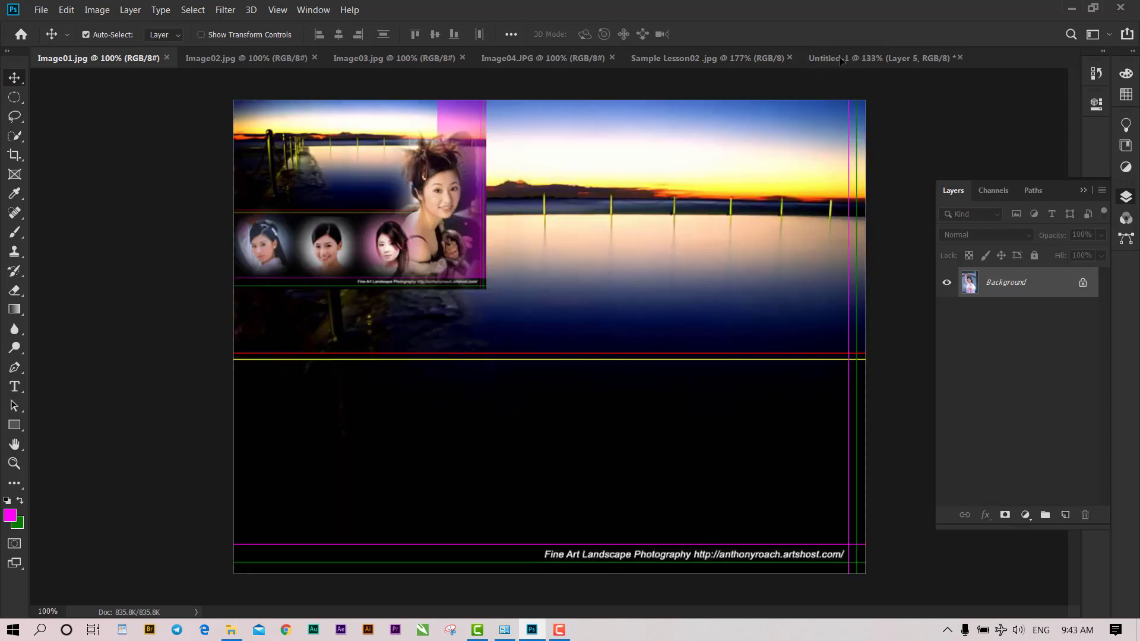
drag(840, 59, 336, 455)
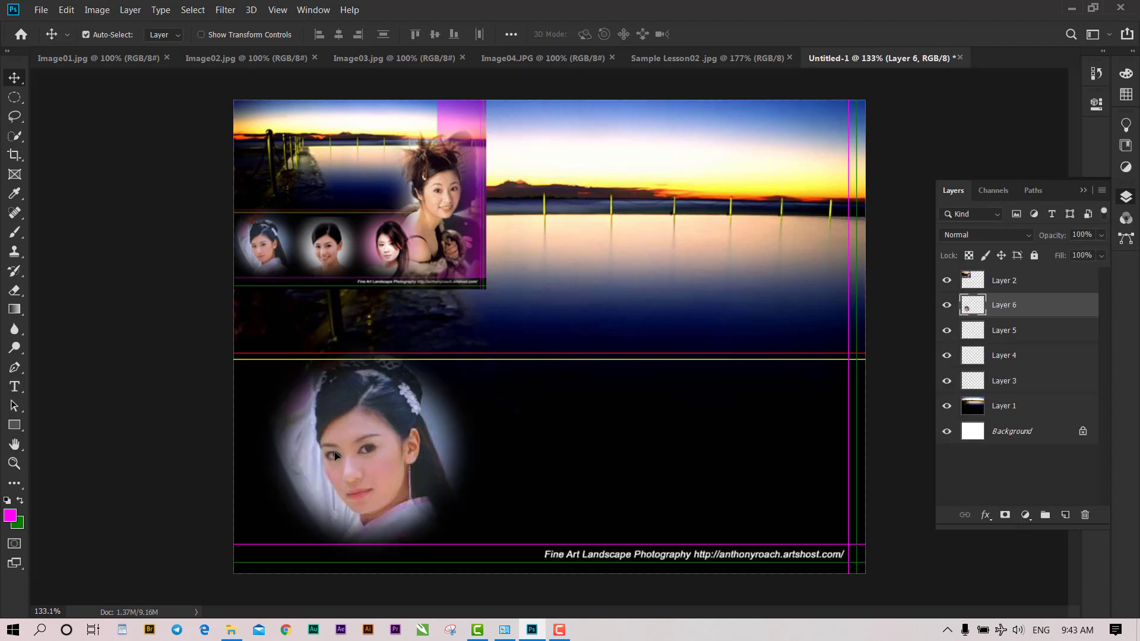
click(138, 55)
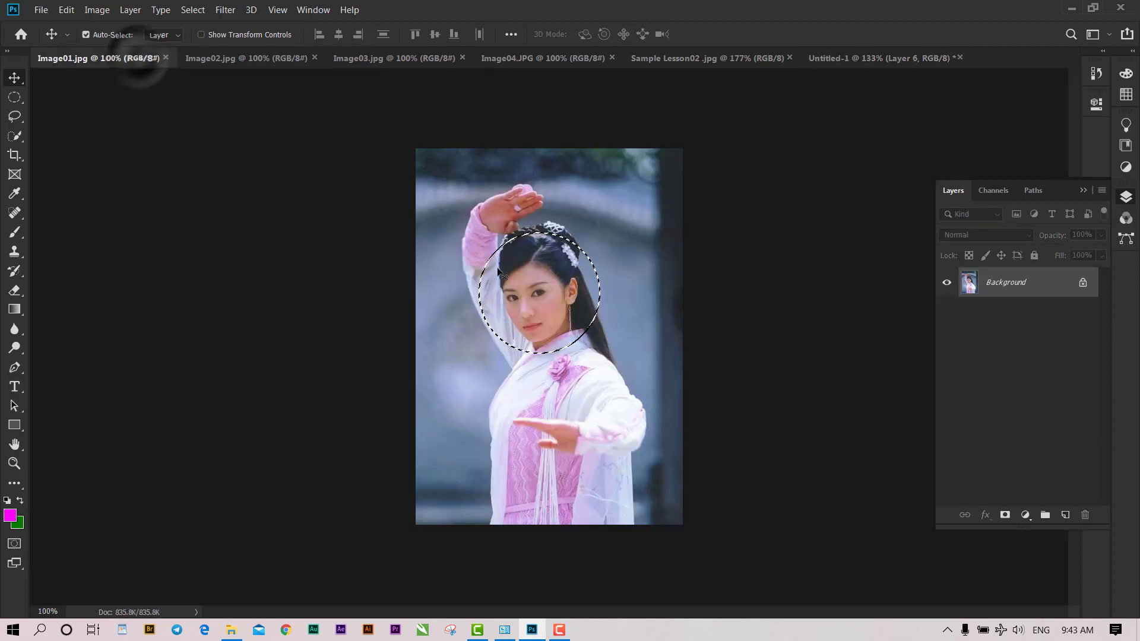
click(251, 60)
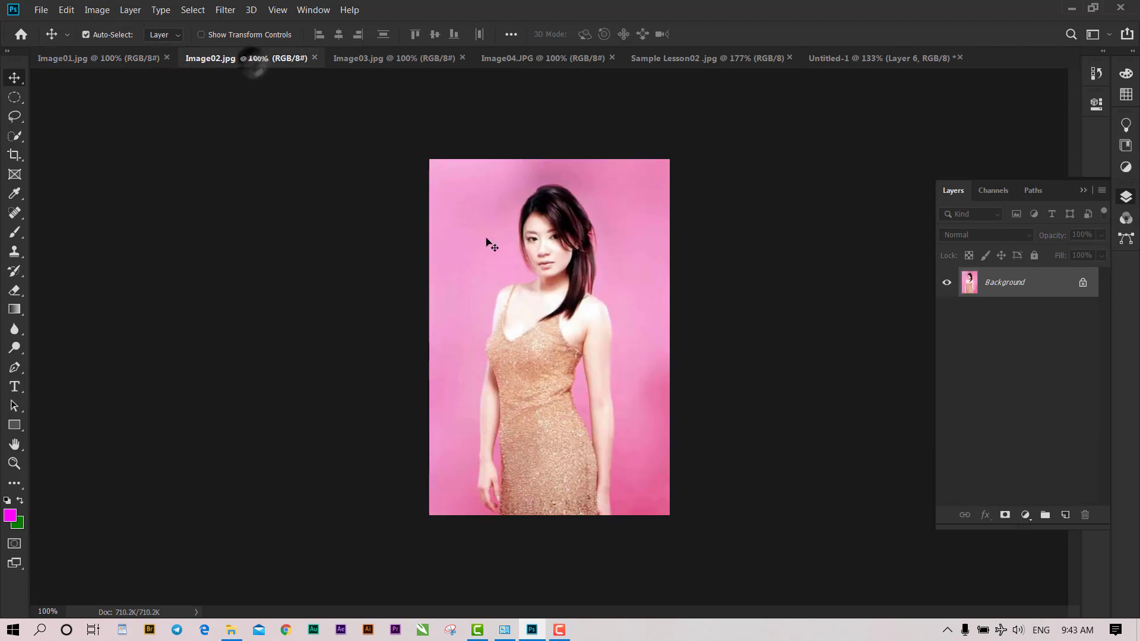
click(133, 59)
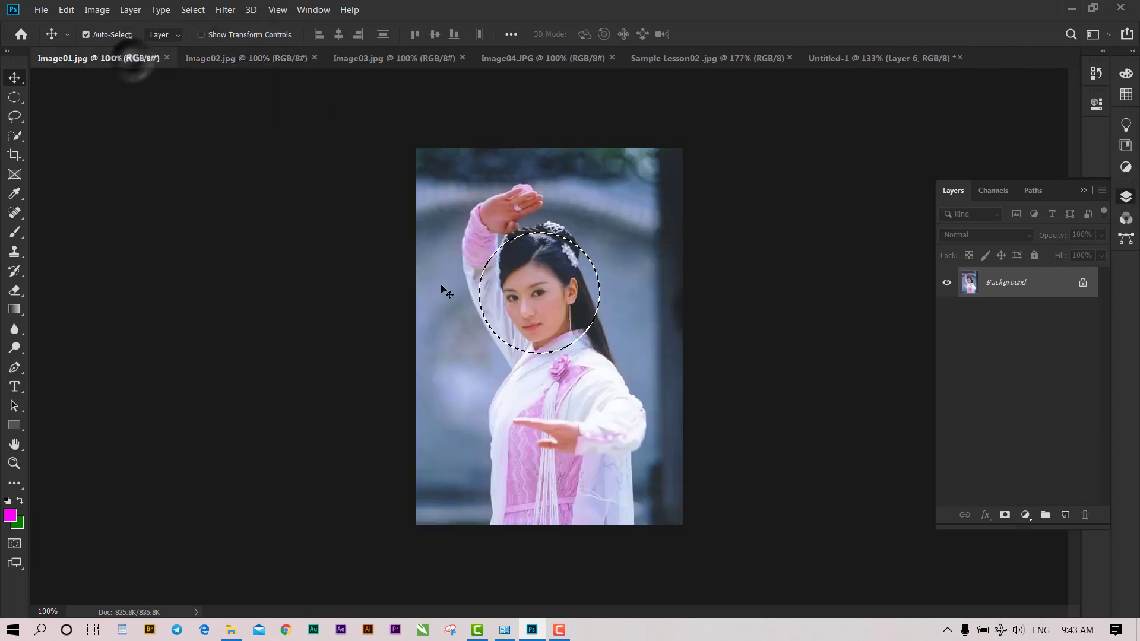
Step: Move the circular selection onto Image02's head in New Selection mode, then drag it into Untitled-1 as Layer 7
click(21, 97)
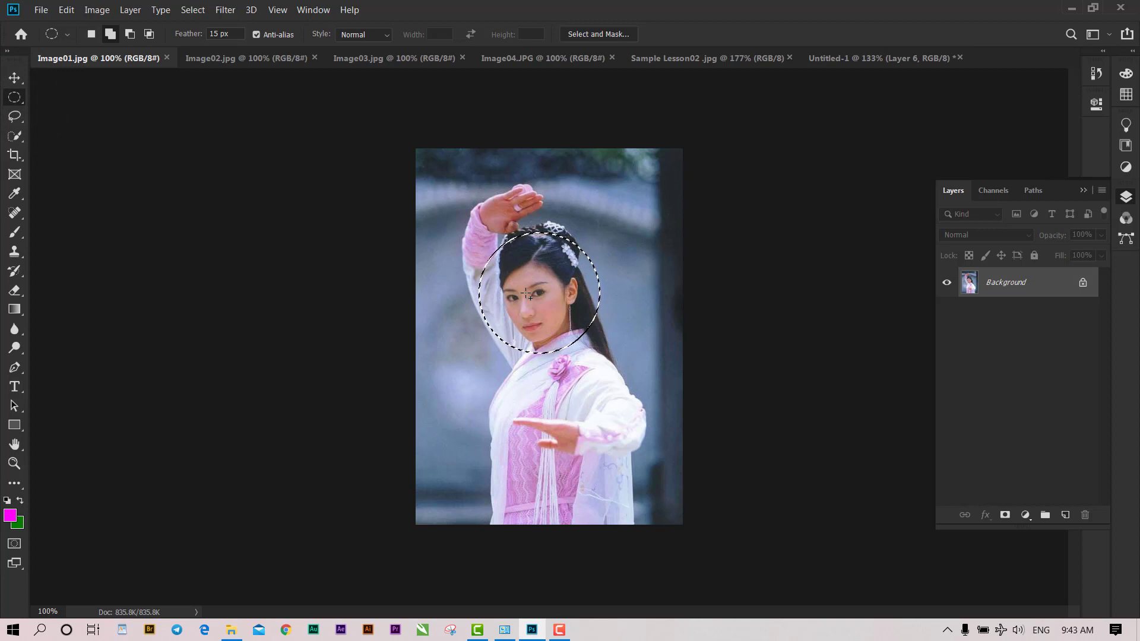
click(91, 34)
mouse_move(536, 309)
mouse_down()
mouse_move(276, 70)
mouse_move(397, 191)
mouse_up()
drag(558, 254, 573, 292)
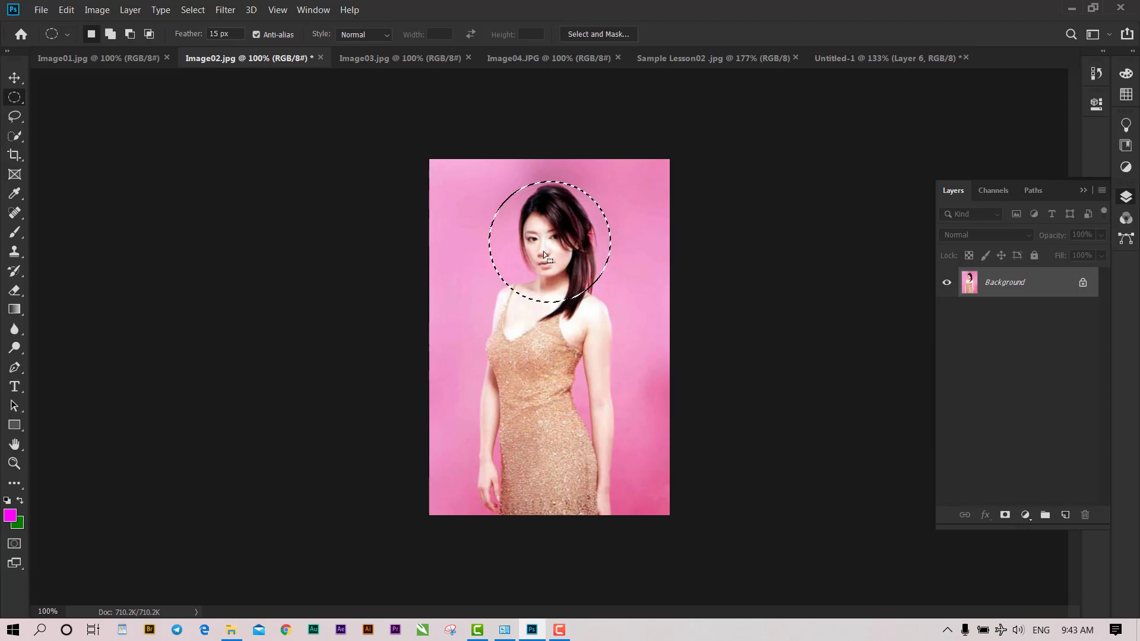
key(v)
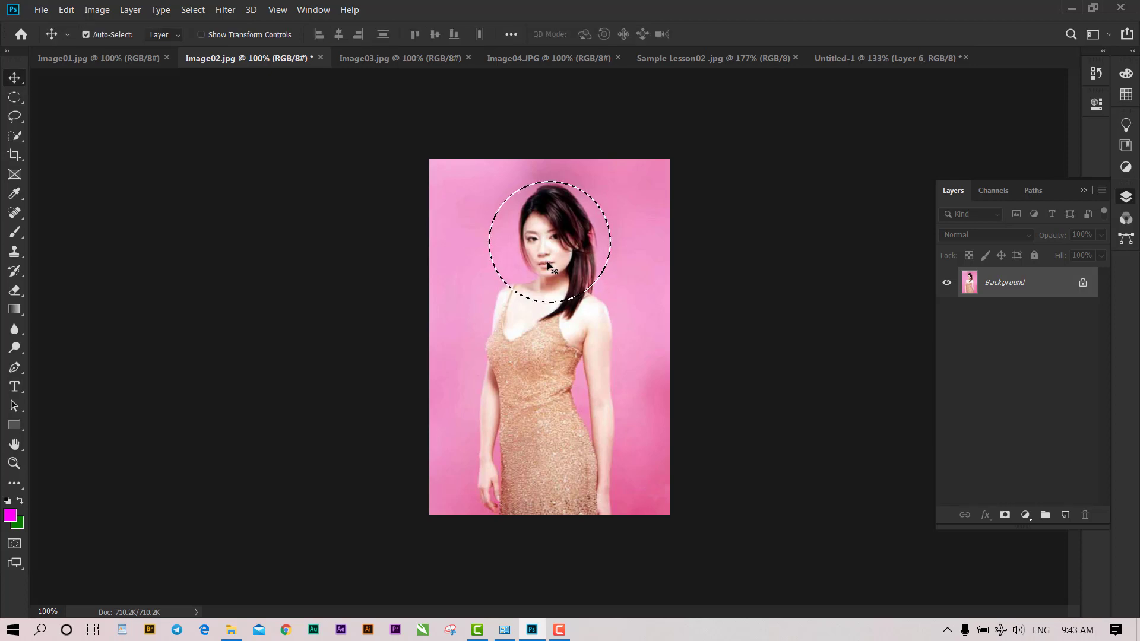
mouse_move(546, 258)
mouse_down()
mouse_move(873, 65)
mouse_move(734, 231)
mouse_up()
drag(556, 422, 557, 423)
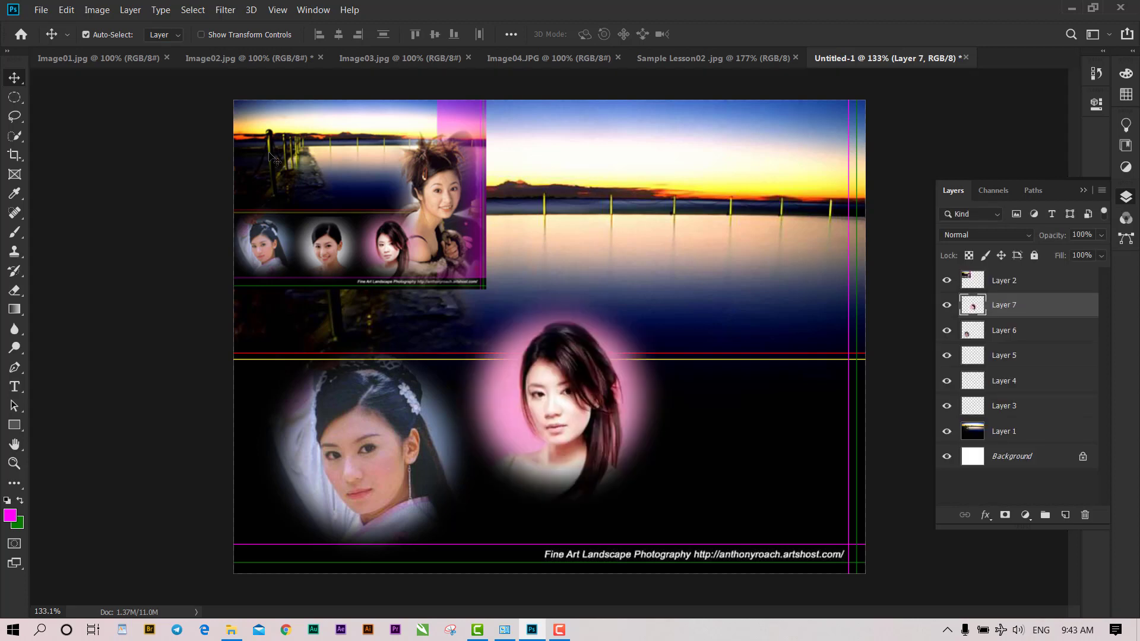
Step: Carry the circular selection from Image02 onto Image03's smiling face
click(243, 58)
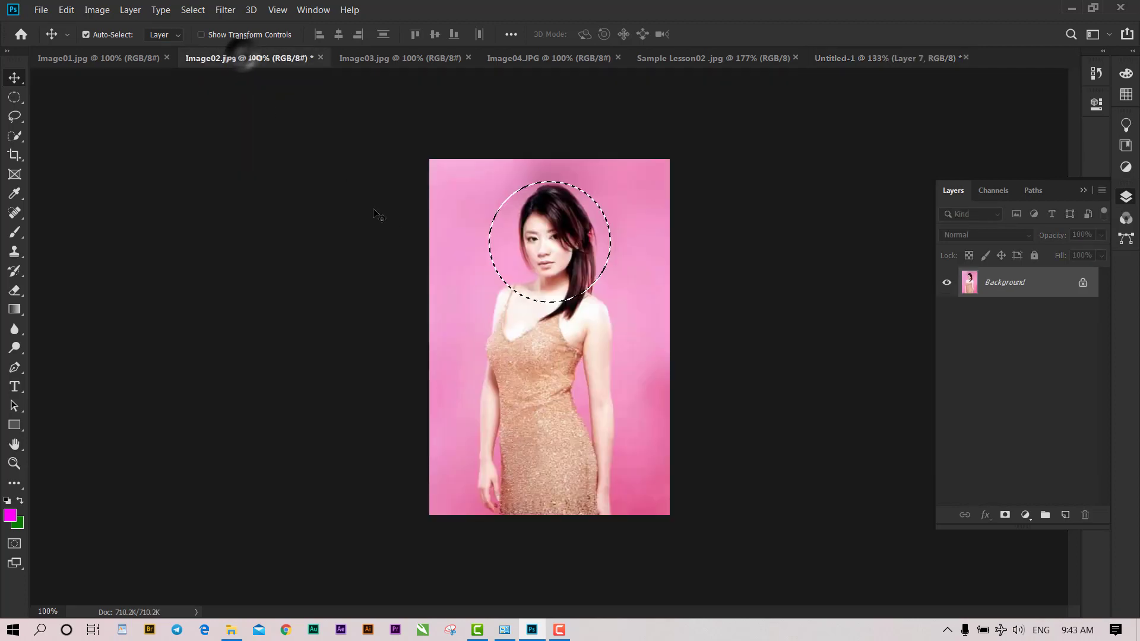
click(12, 99)
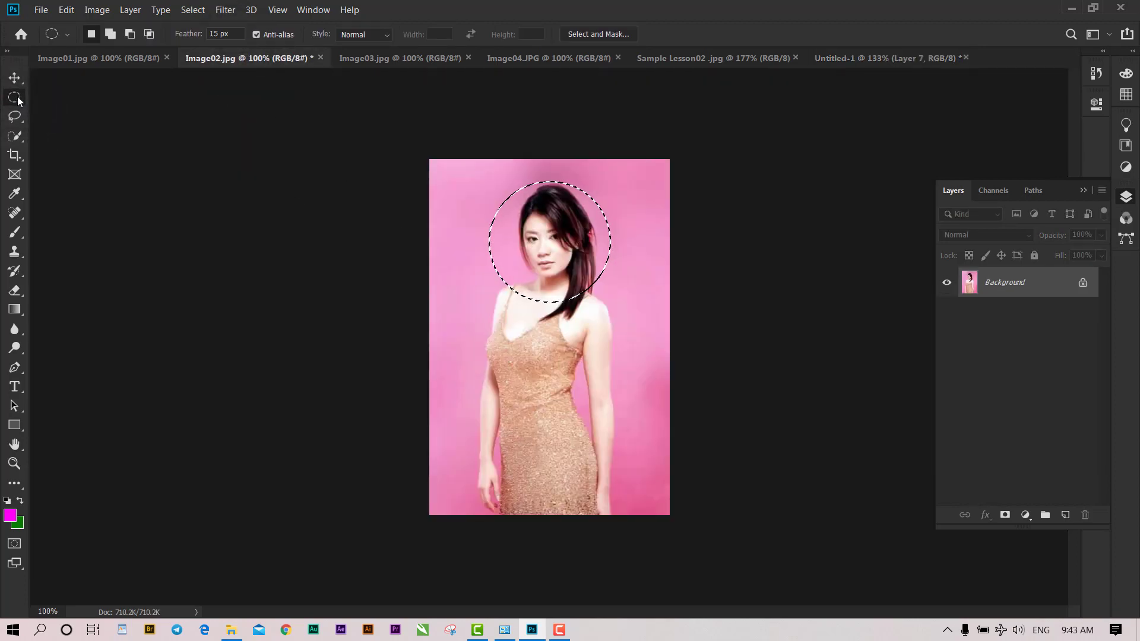
mouse_move(548, 254)
mouse_down()
mouse_move(410, 59)
mouse_move(554, 261)
mouse_up()
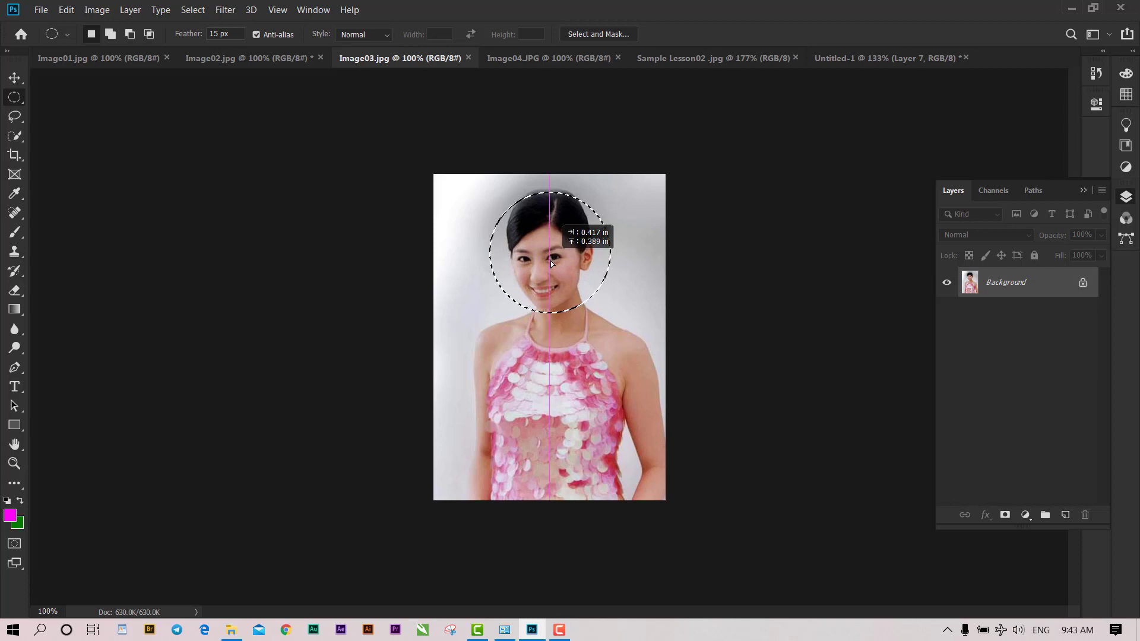
mouse_move(554, 261)
mouse_down()
mouse_move(833, 71)
mouse_move(694, 462)
mouse_up()
key(v)
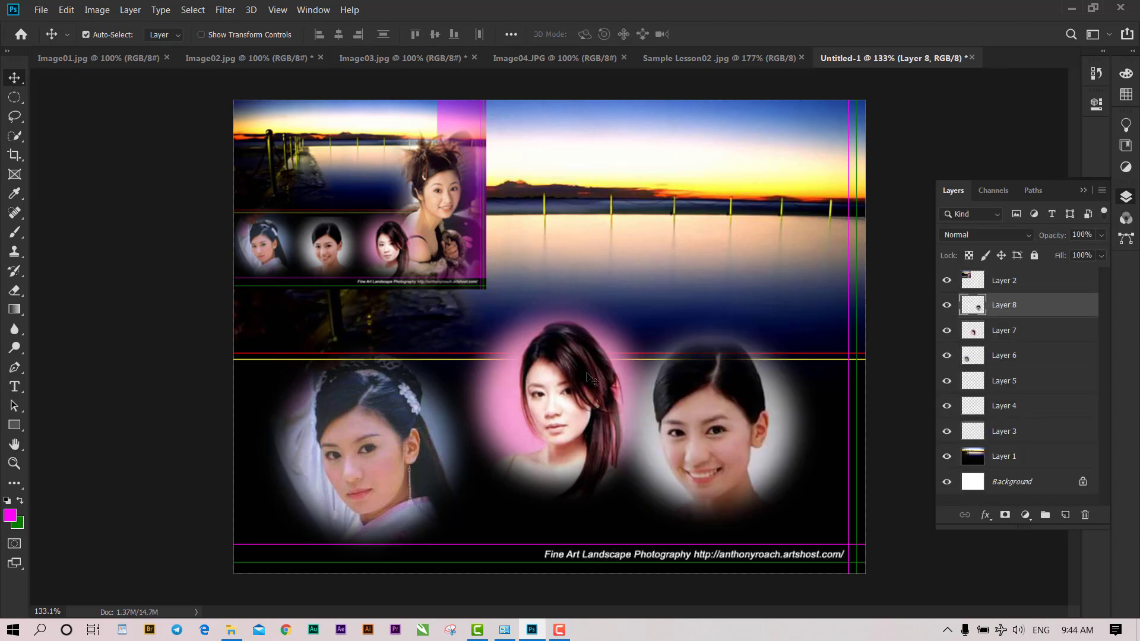
Step: Select Layers 6, 7 and 8 and align their horizontal and vertical centres
click(132, 387)
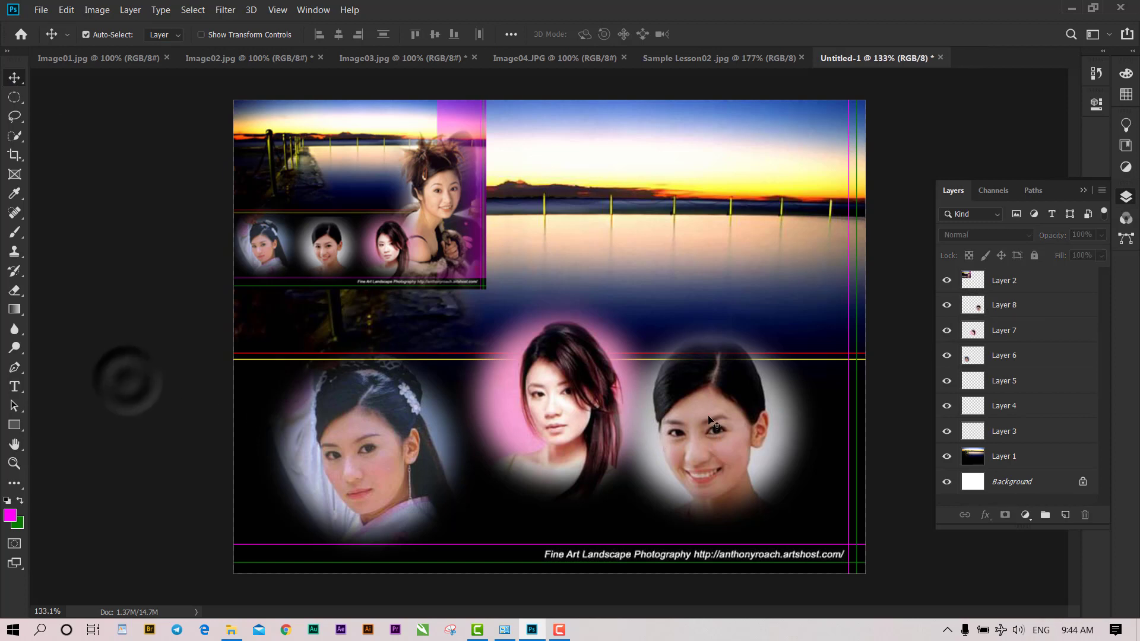
click(677, 412)
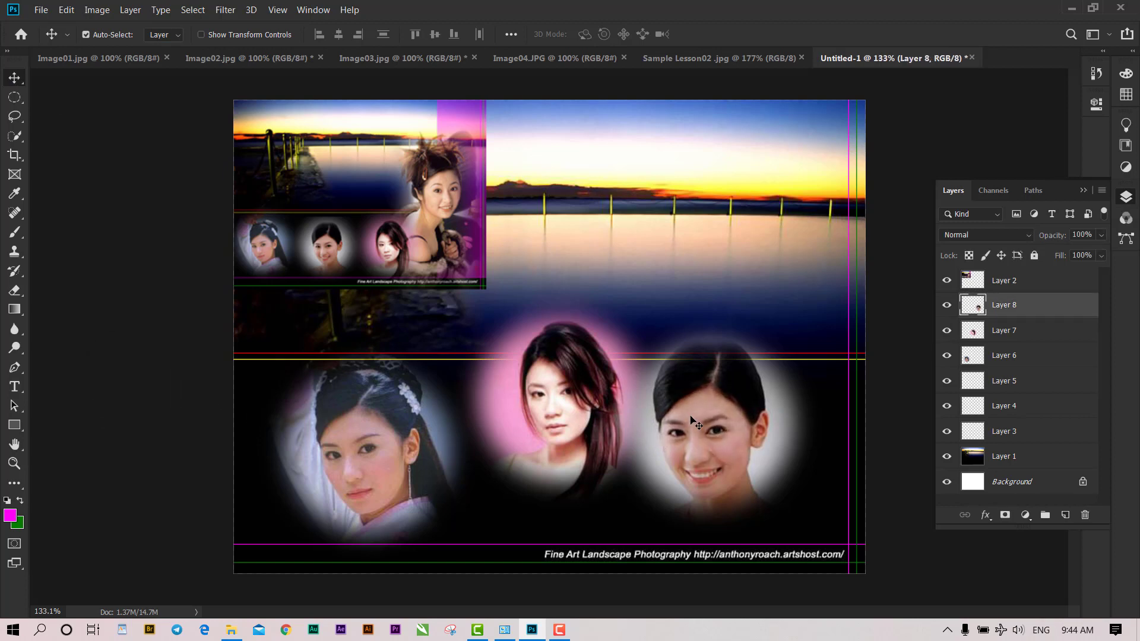
shift+click(550, 398)
shift+click(362, 418)
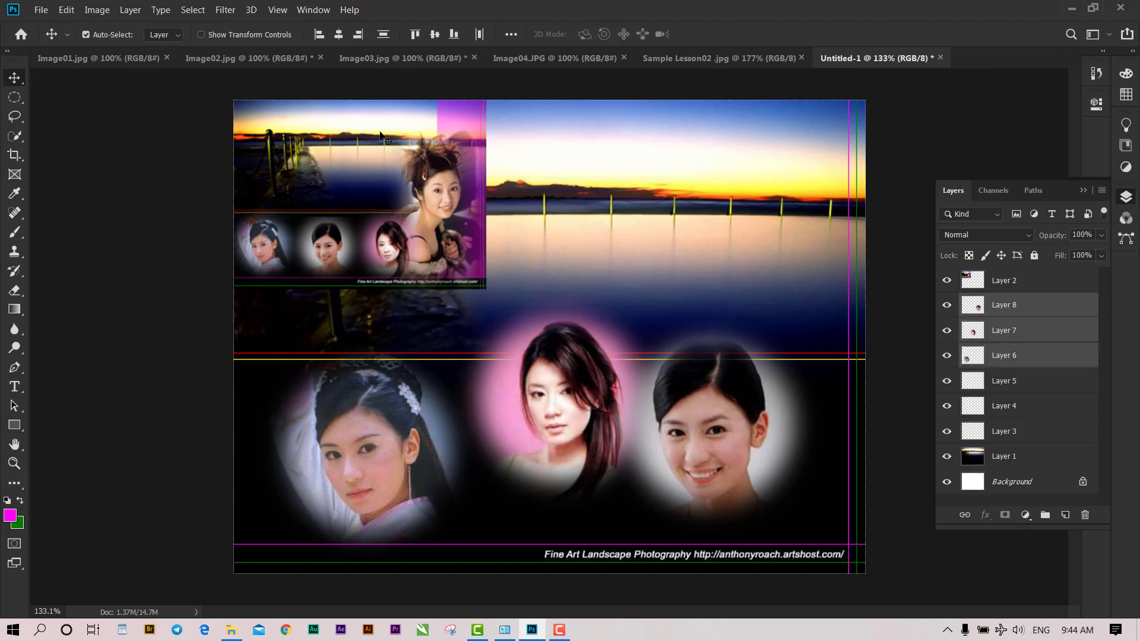
click(339, 34)
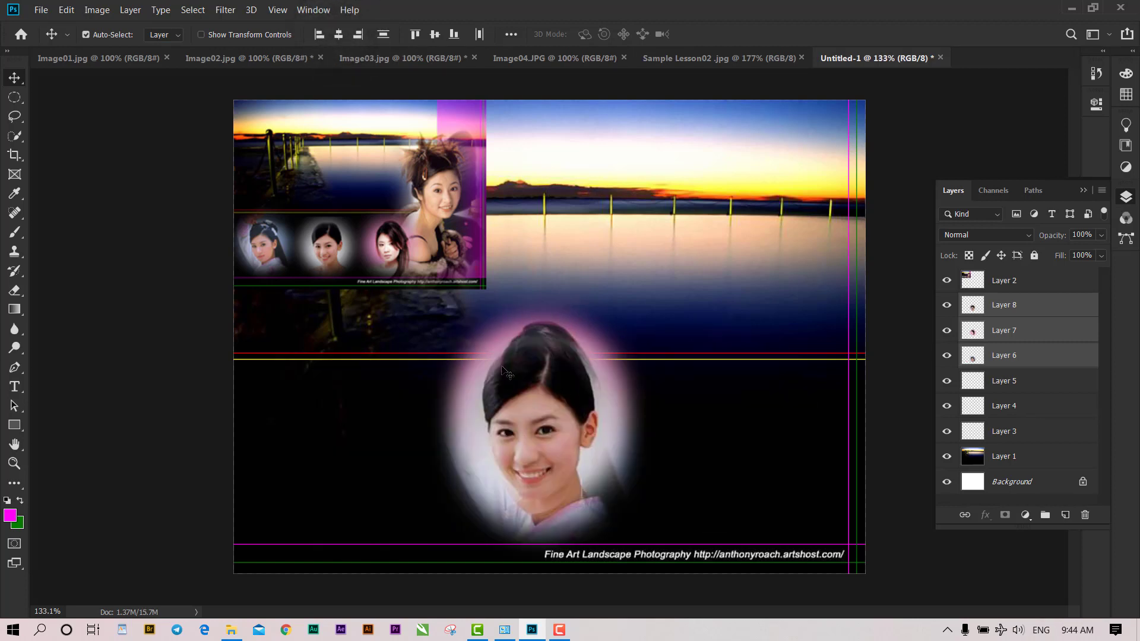
click(435, 33)
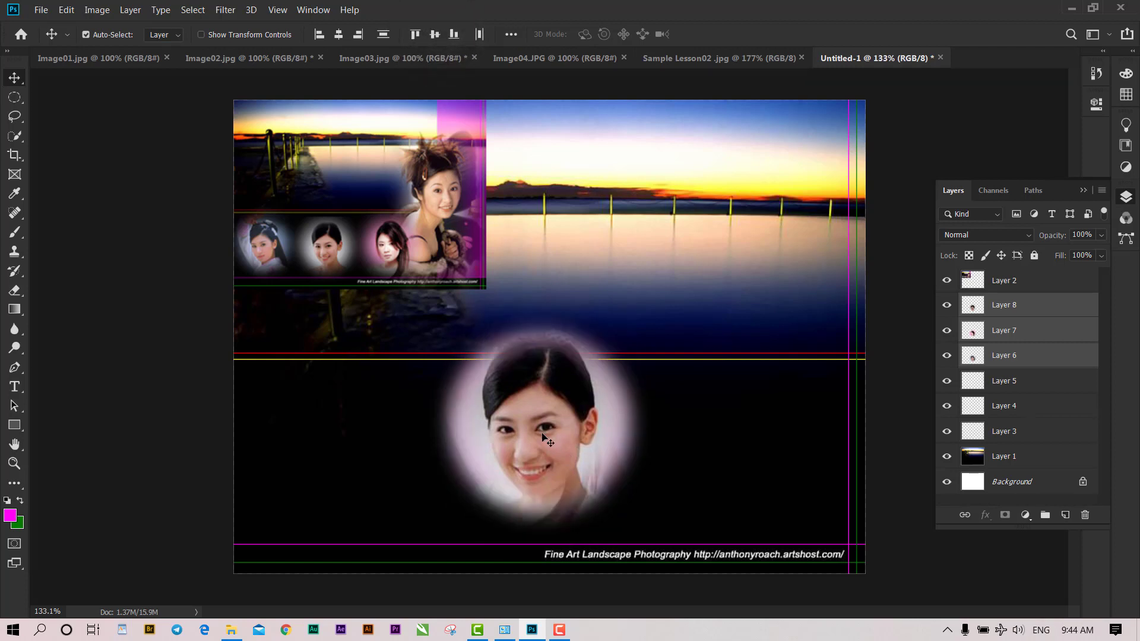
Step: Scale the stacked portraits to about 87% and set them at the lower band's left end
key(ctrl+t)
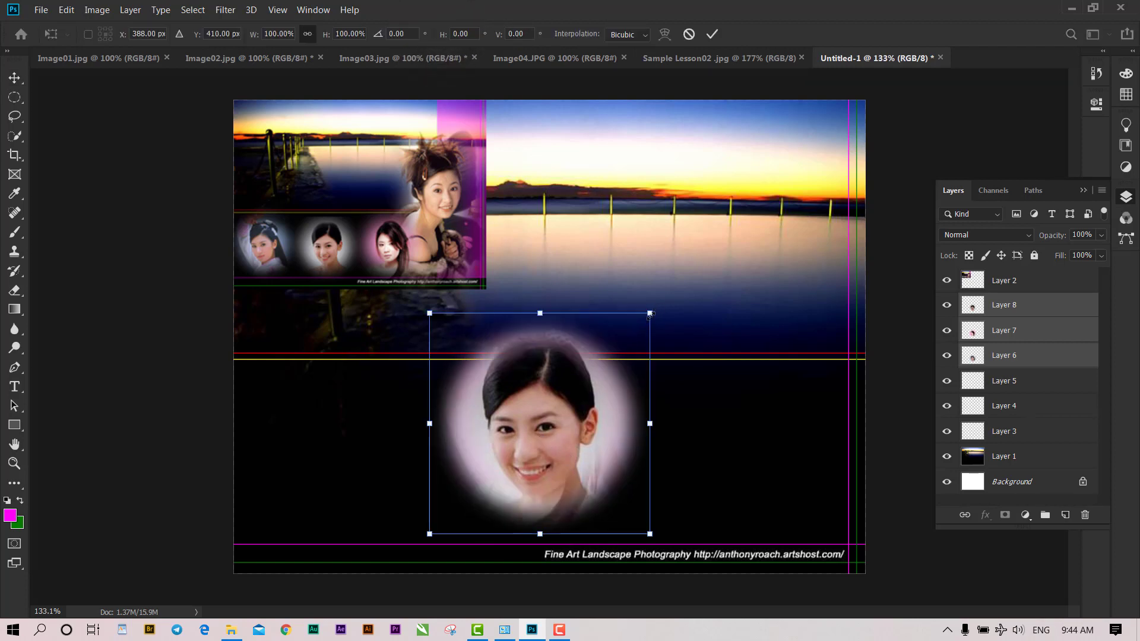
drag(650, 313, 602, 378)
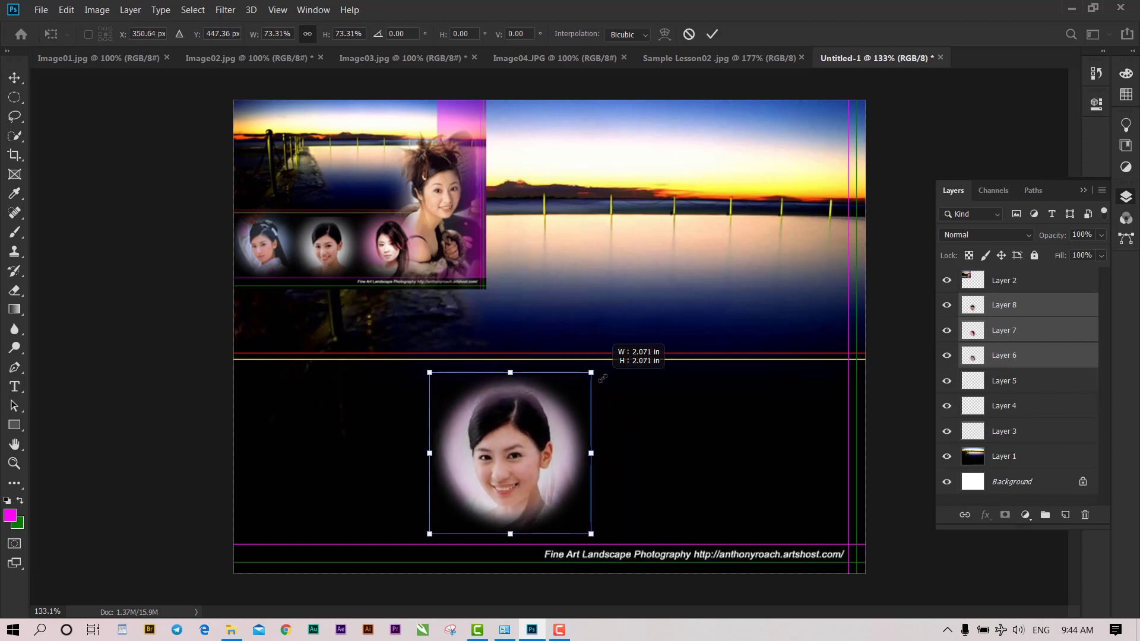
drag(602, 378, 605, 382)
drag(555, 457, 331, 457)
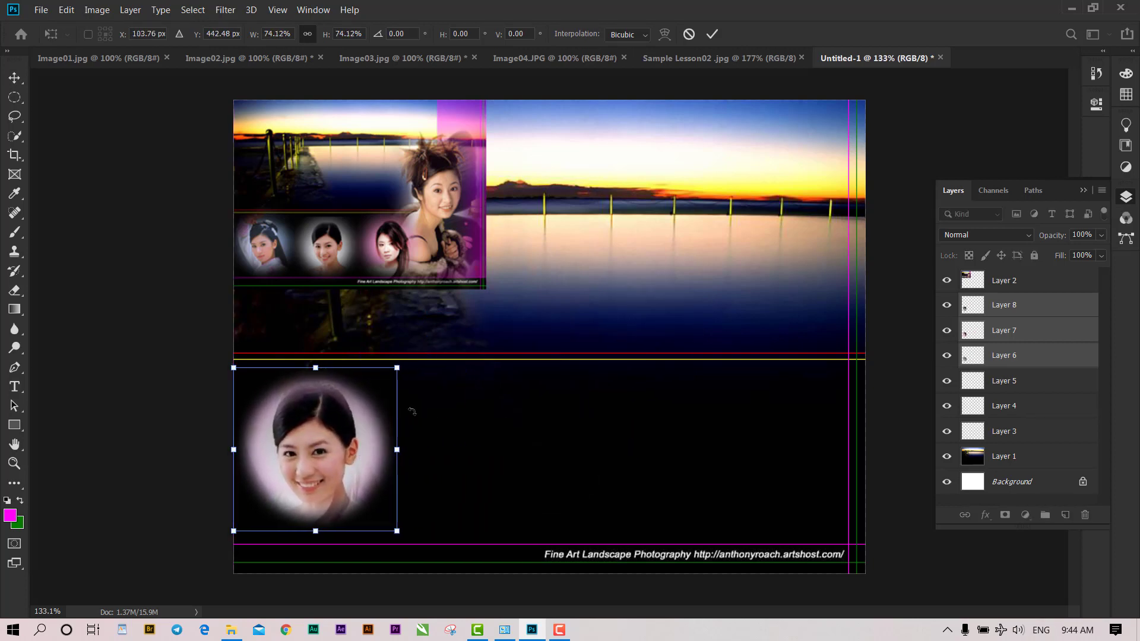
mouse_move(397, 367)
mouse_down()
mouse_move(433, 347)
mouse_move(433, 381)
mouse_up()
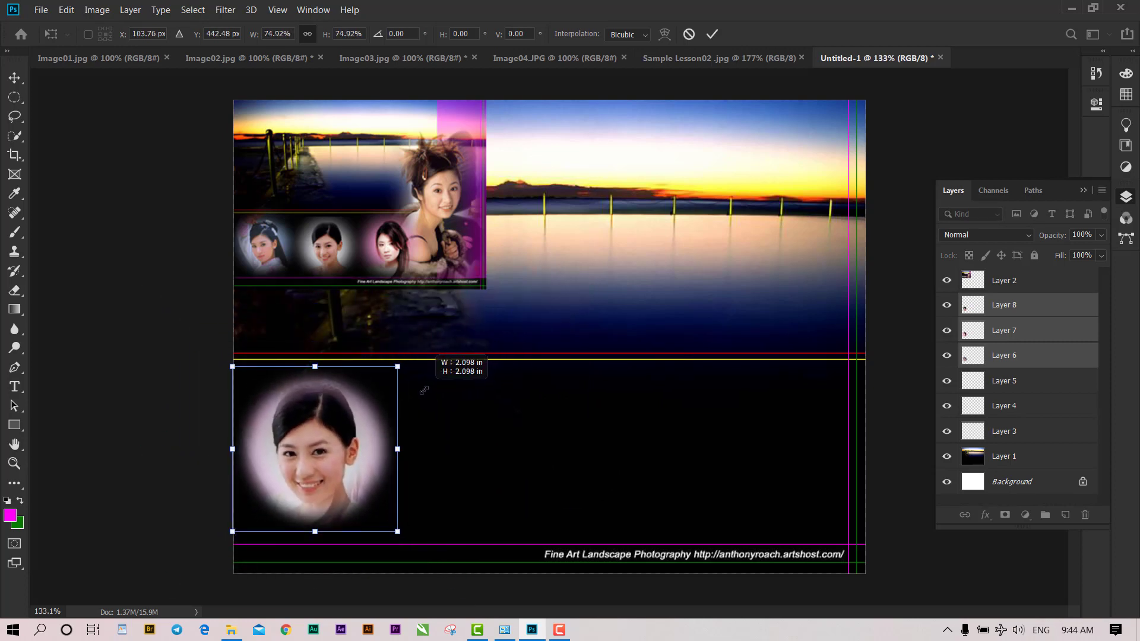
drag(433, 381, 440, 376)
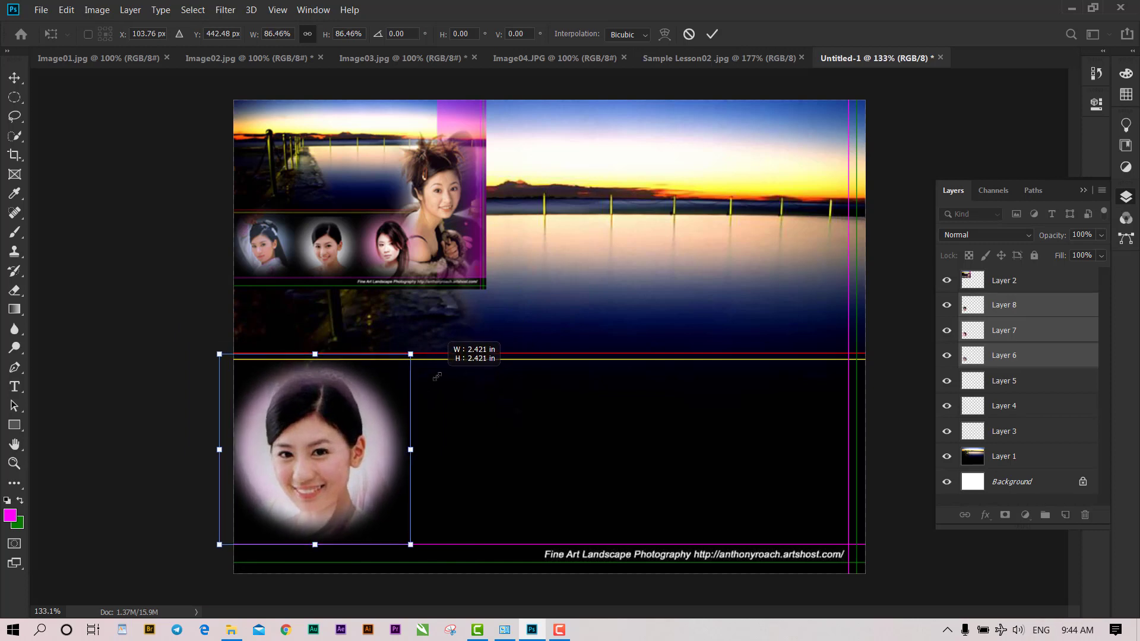
drag(368, 469, 381, 468)
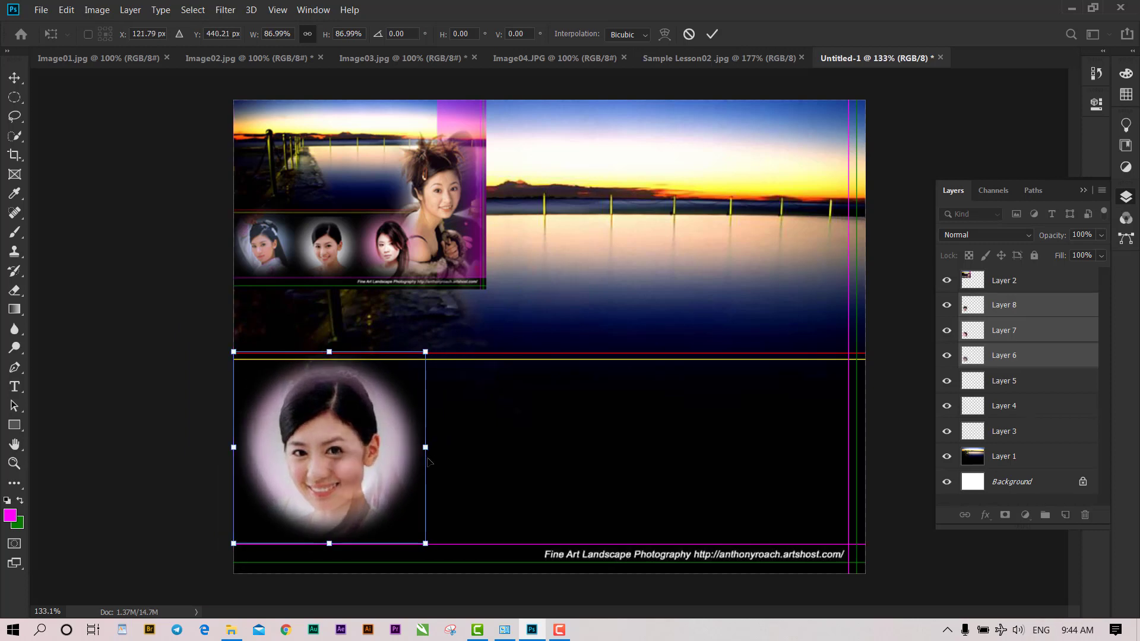
key(Down)
key(Down)
key(Down)
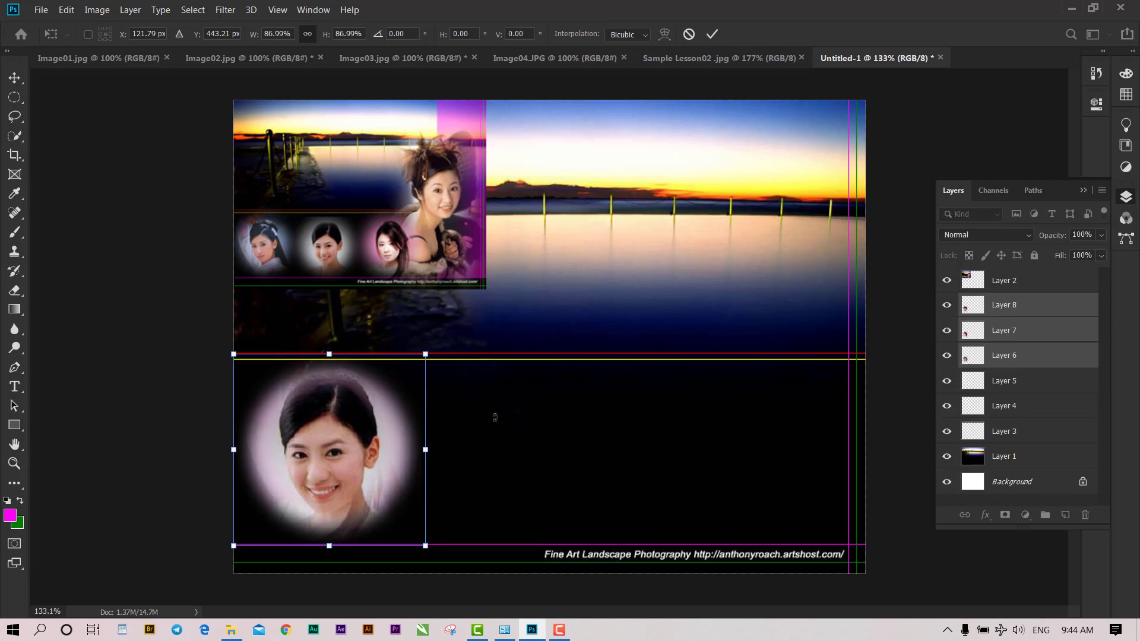
key(Return)
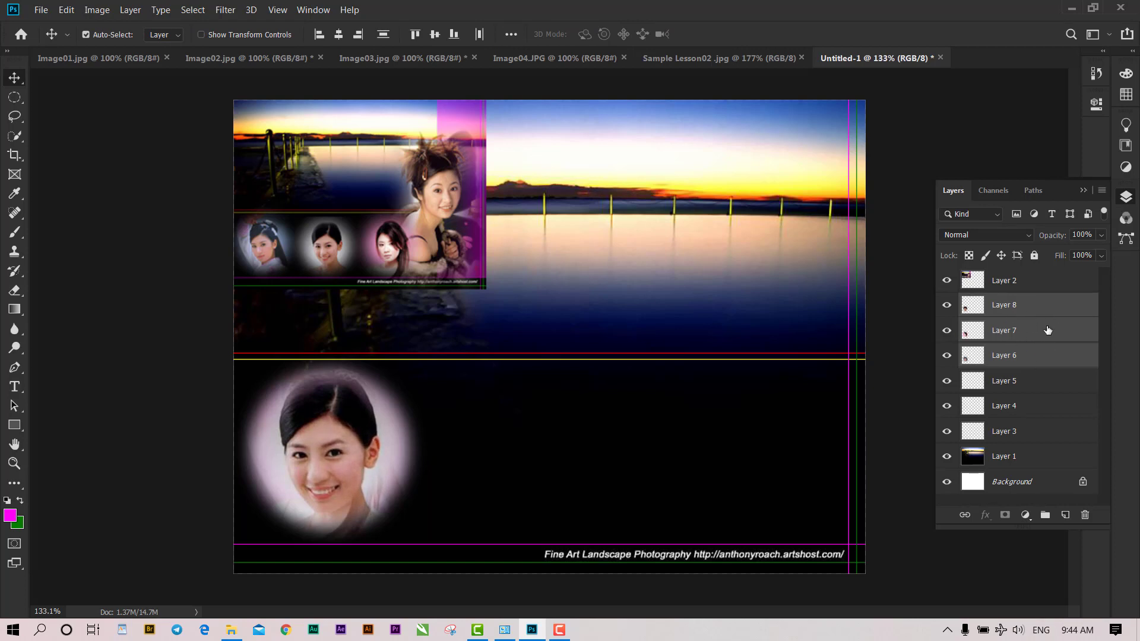
Step: Drag the smiling face to the middle and the pink-backdrop face to the right end
click(889, 216)
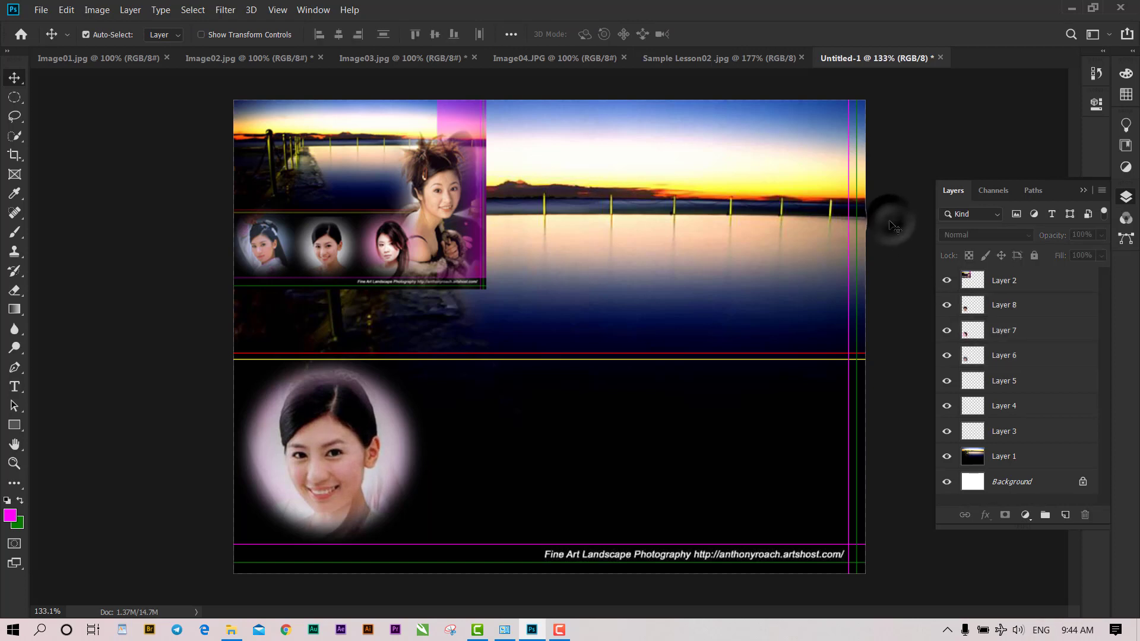
click(341, 447)
mouse_move(342, 446)
mouse_down()
mouse_move(524, 473)
mouse_move(552, 465)
mouse_move(518, 469)
mouse_up()
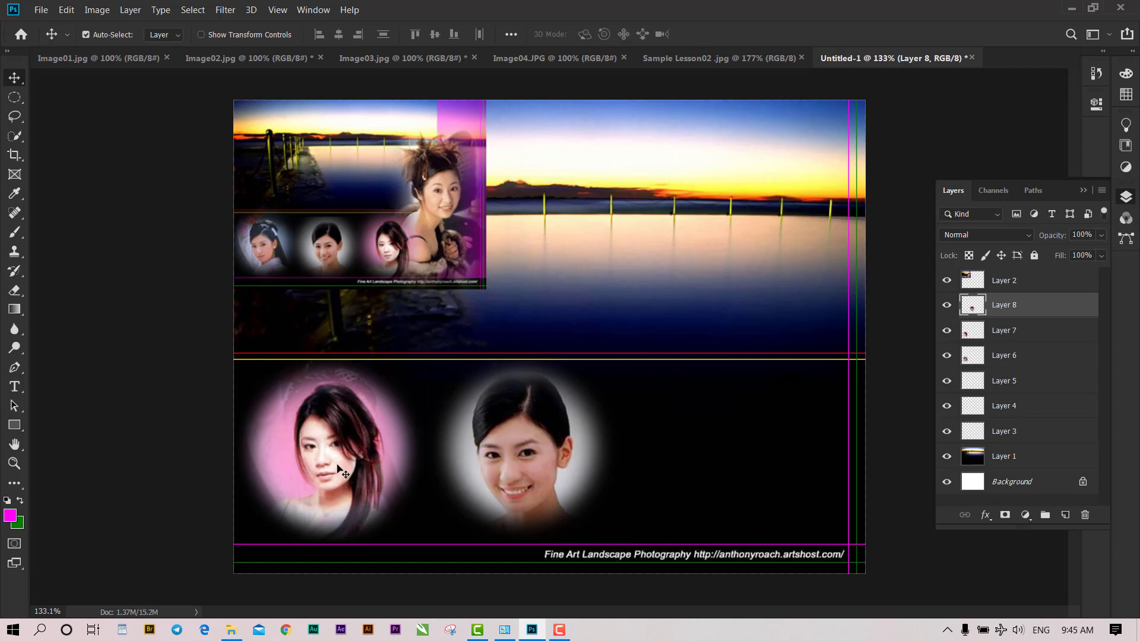
mouse_move(331, 469)
mouse_down()
mouse_move(689, 467)
mouse_move(663, 466)
mouse_up()
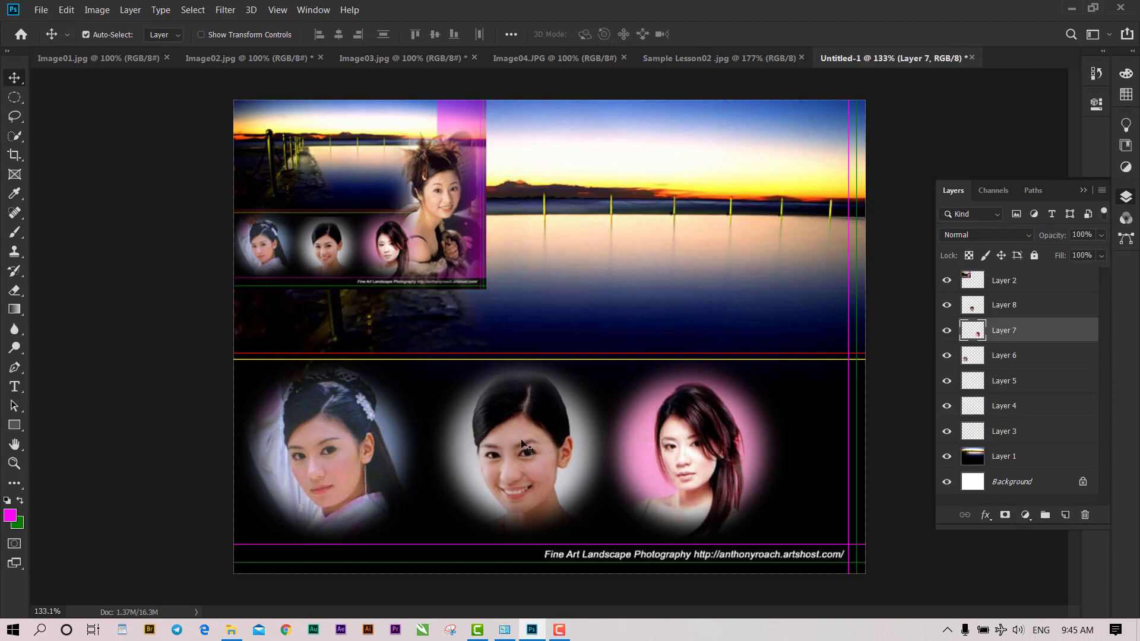
Step: Select Layers 6–8 and distribute them by horizontal centres
shift+click(493, 451)
shift+click(350, 434)
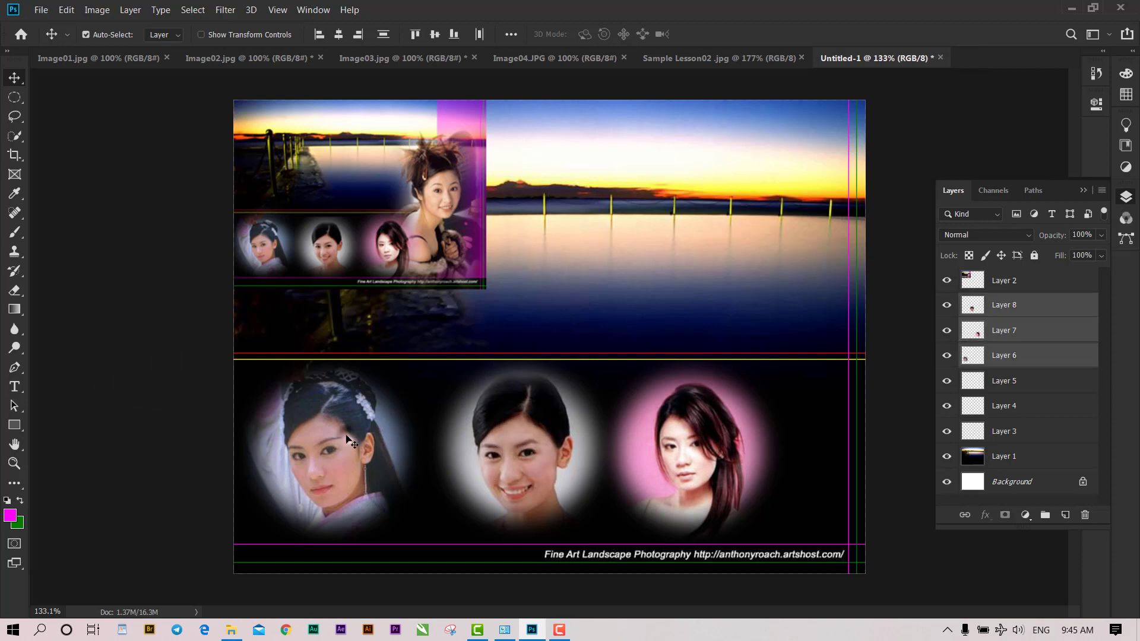
click(479, 35)
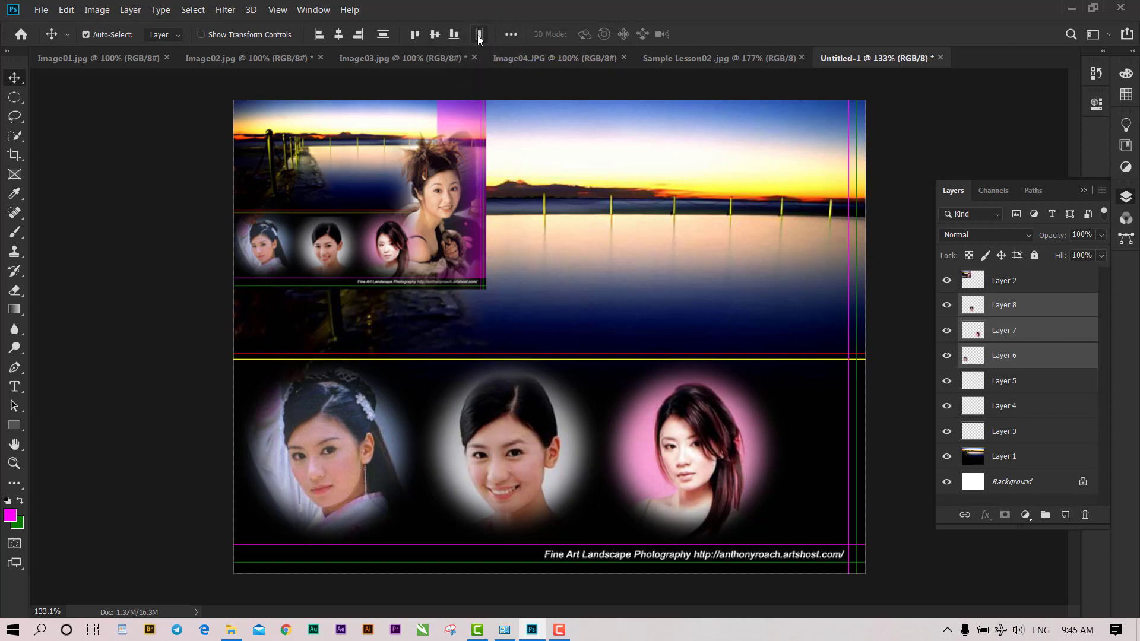
key(ctrl+z)
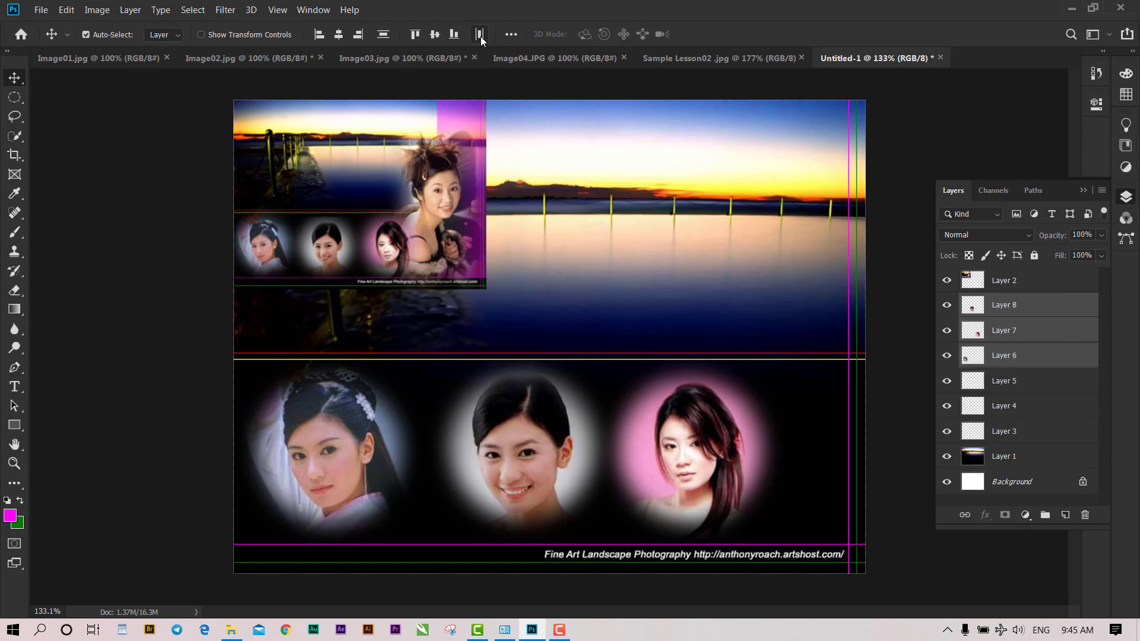
click(510, 34)
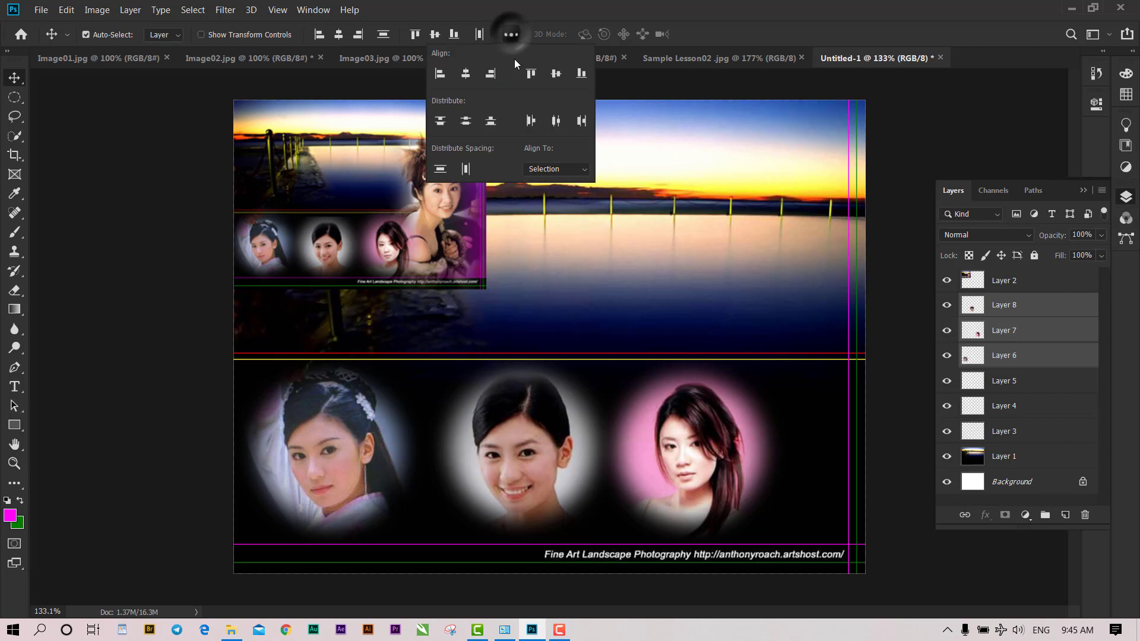
click(556, 122)
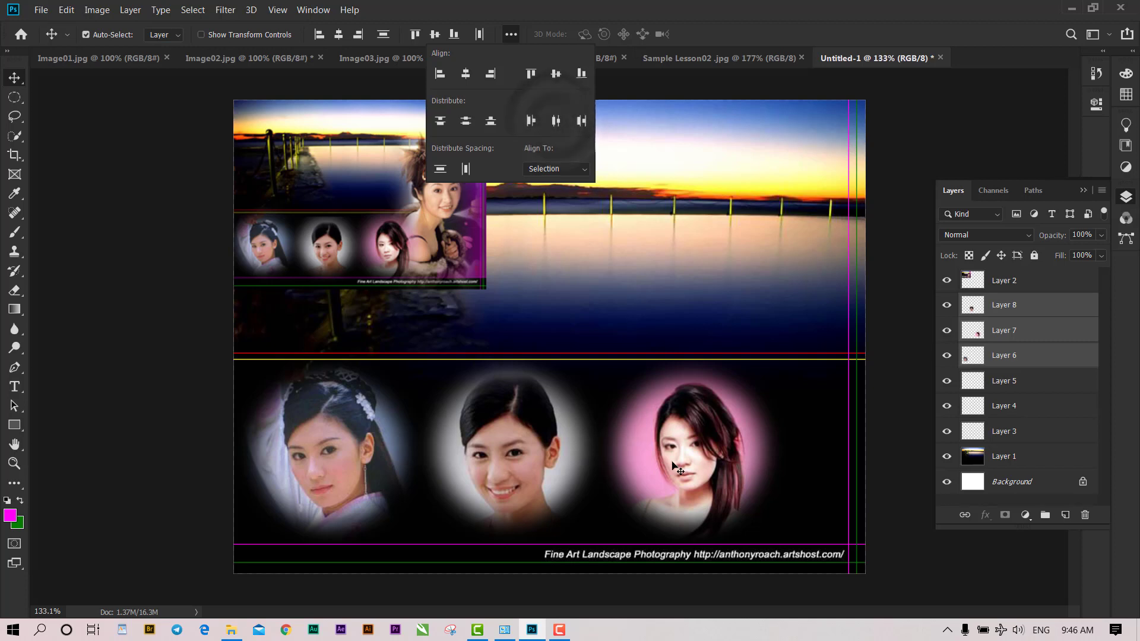
Step: Dismiss the Align popup and close Image01 and Image02 without saving
click(725, 13)
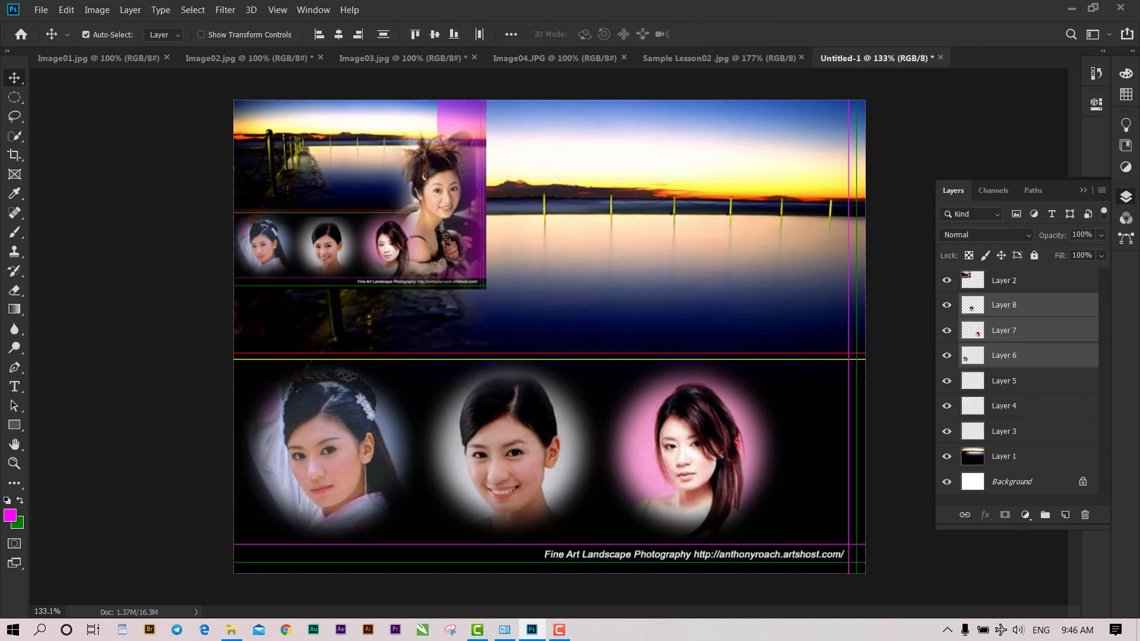
click(149, 57)
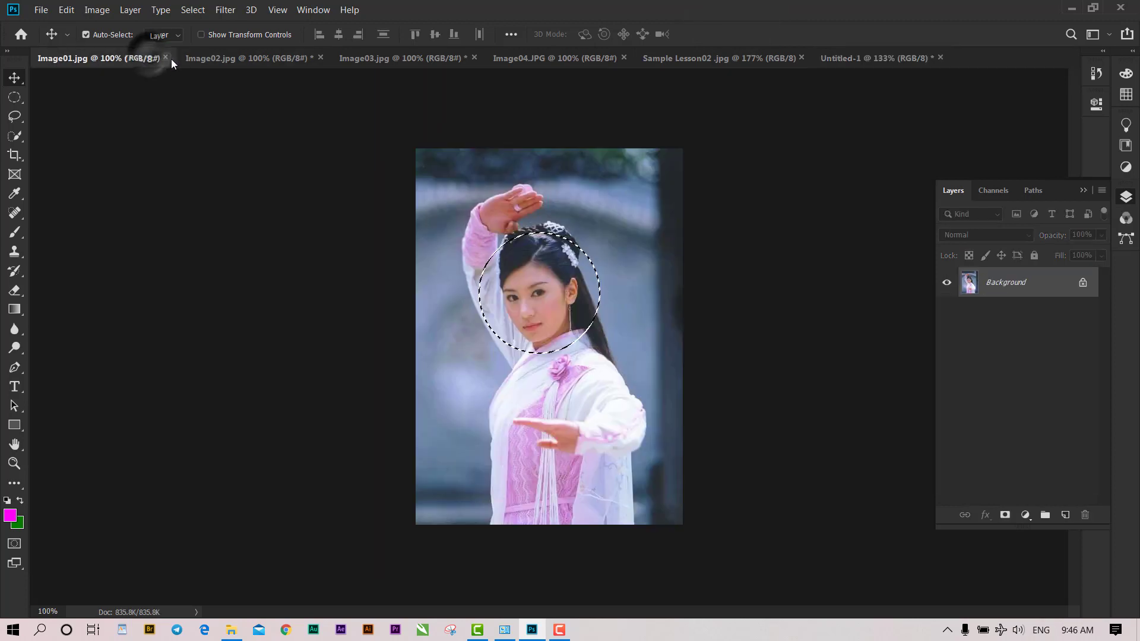
click(167, 58)
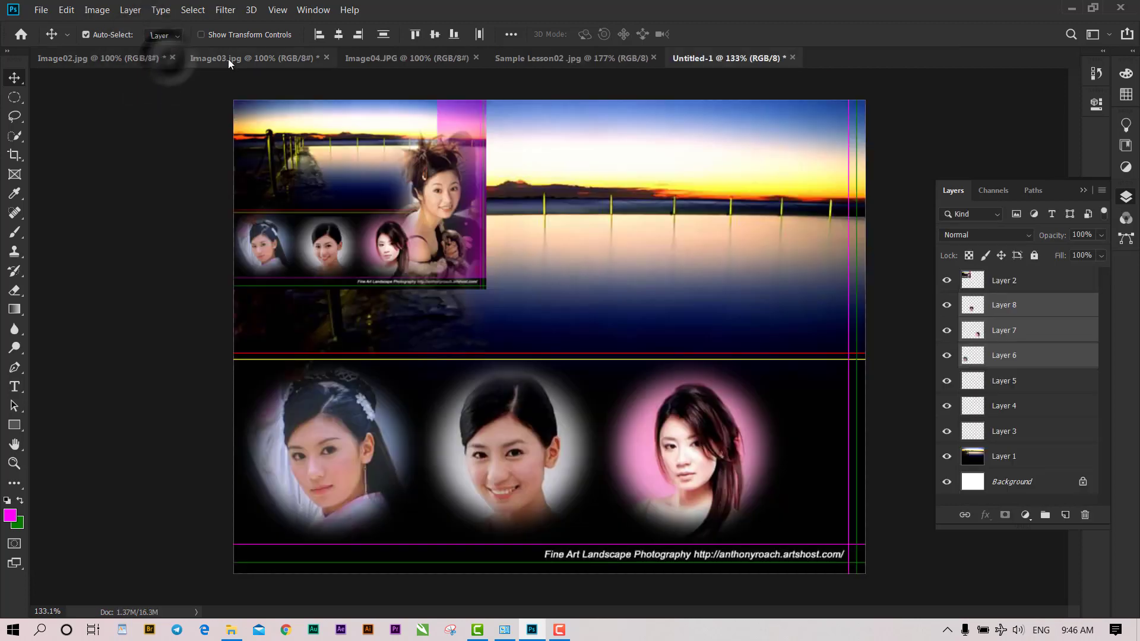
click(178, 58)
click(171, 57)
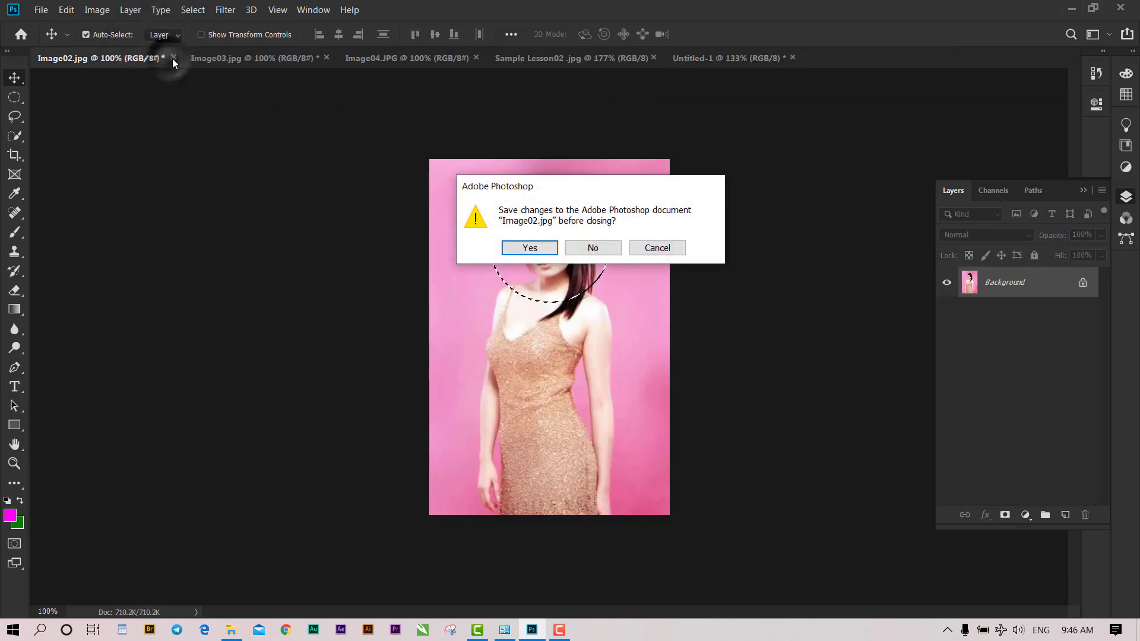
click(571, 242)
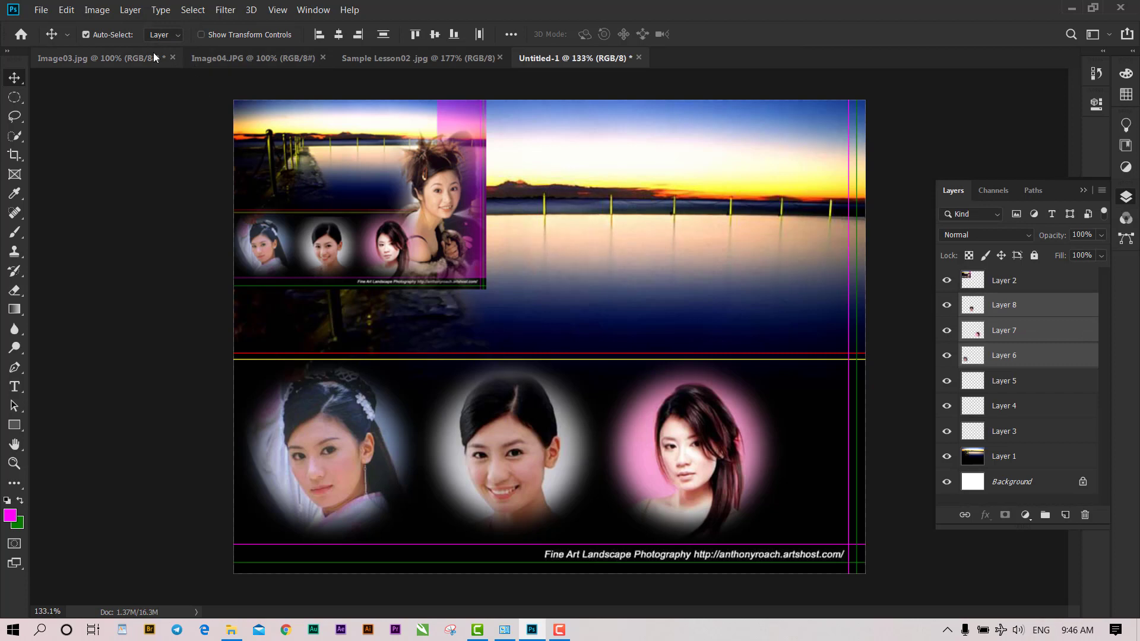
Step: Close Image03 without saving and show the Image04 butterfly portrait
click(153, 56)
click(172, 57)
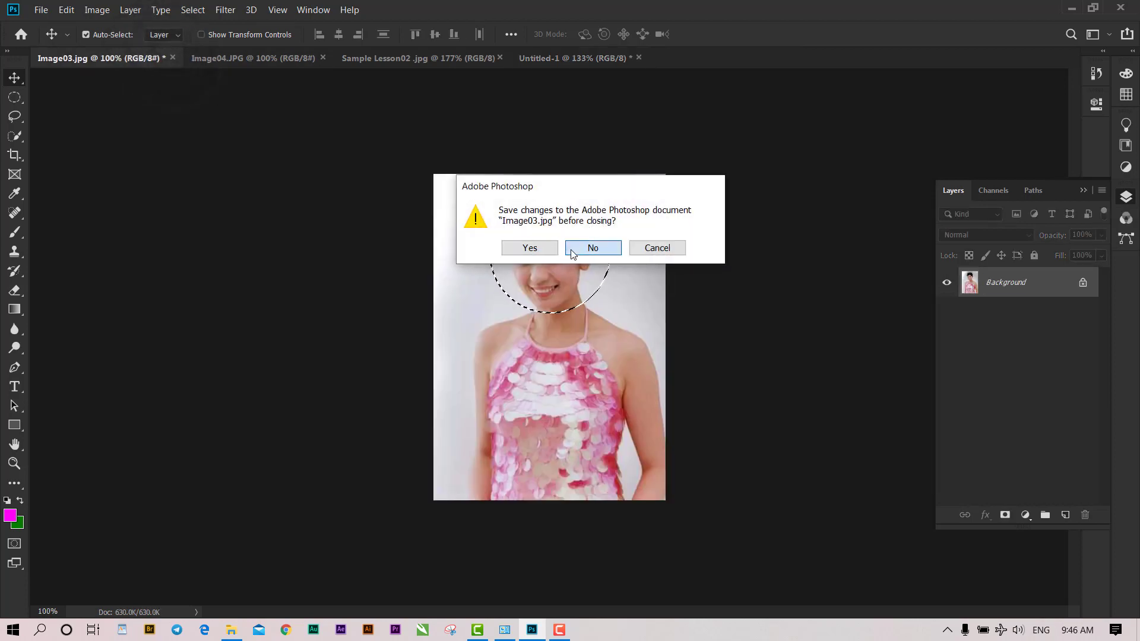
click(592, 248)
click(107, 57)
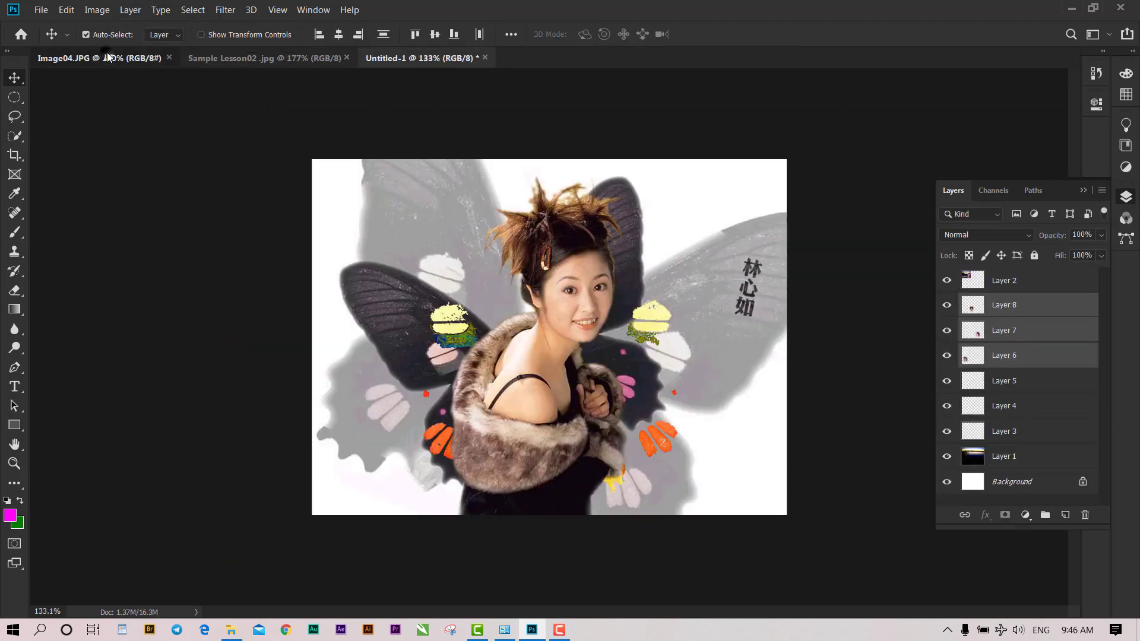
Step: Drag a tall rectangular selection of the woman from Image04 into the Untitled-1 collage as Layer 9
click(10, 100)
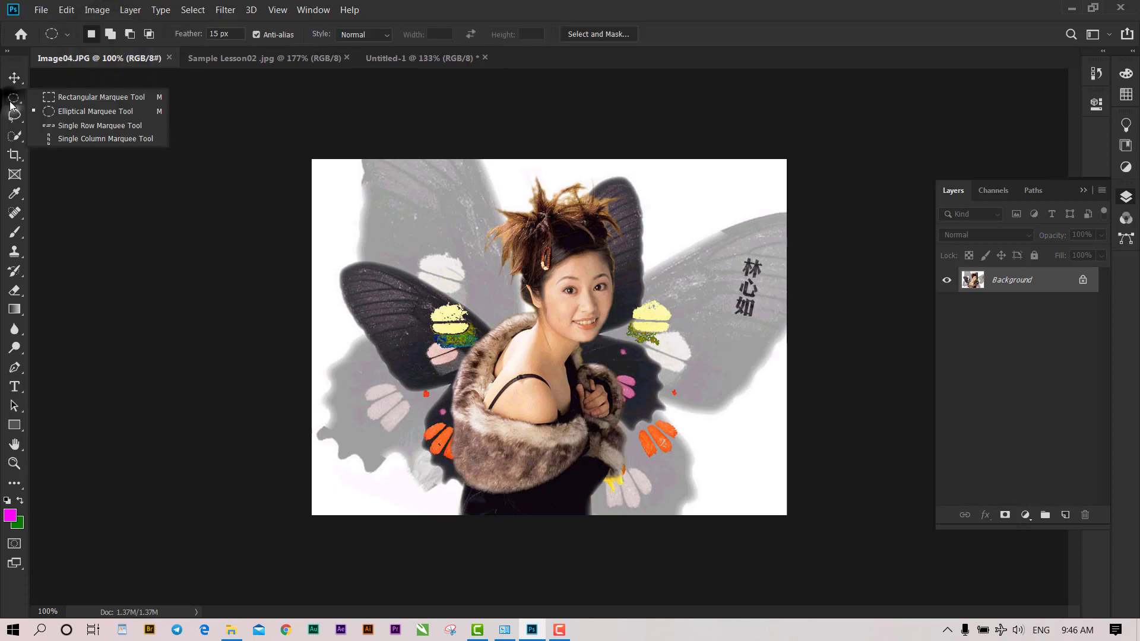
click(99, 96)
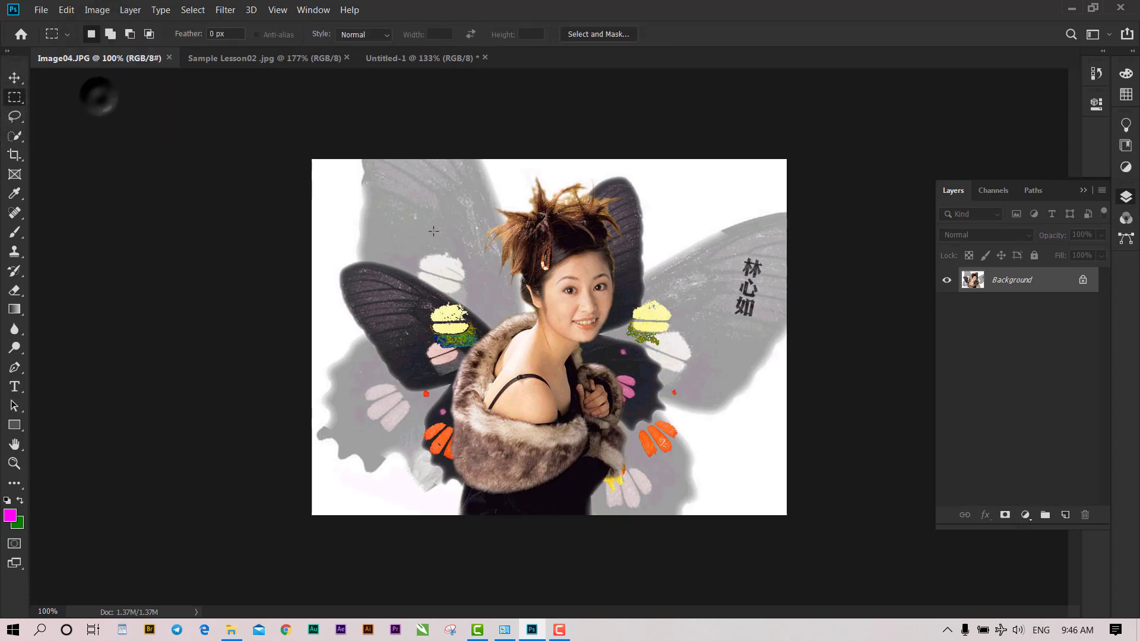
drag(404, 142, 700, 532)
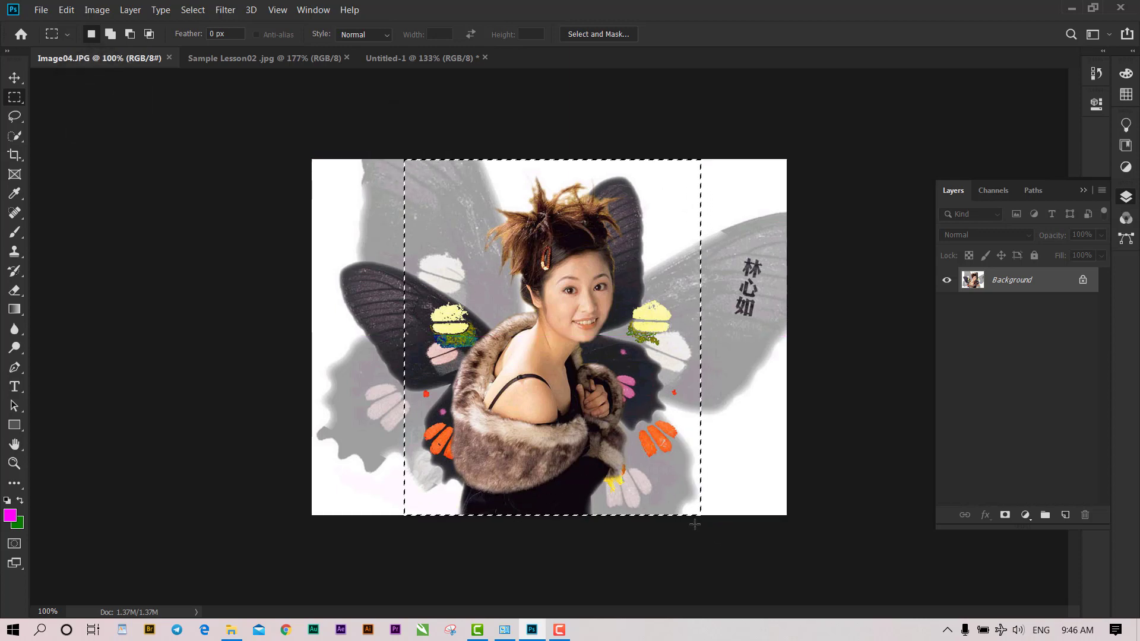
key(v)
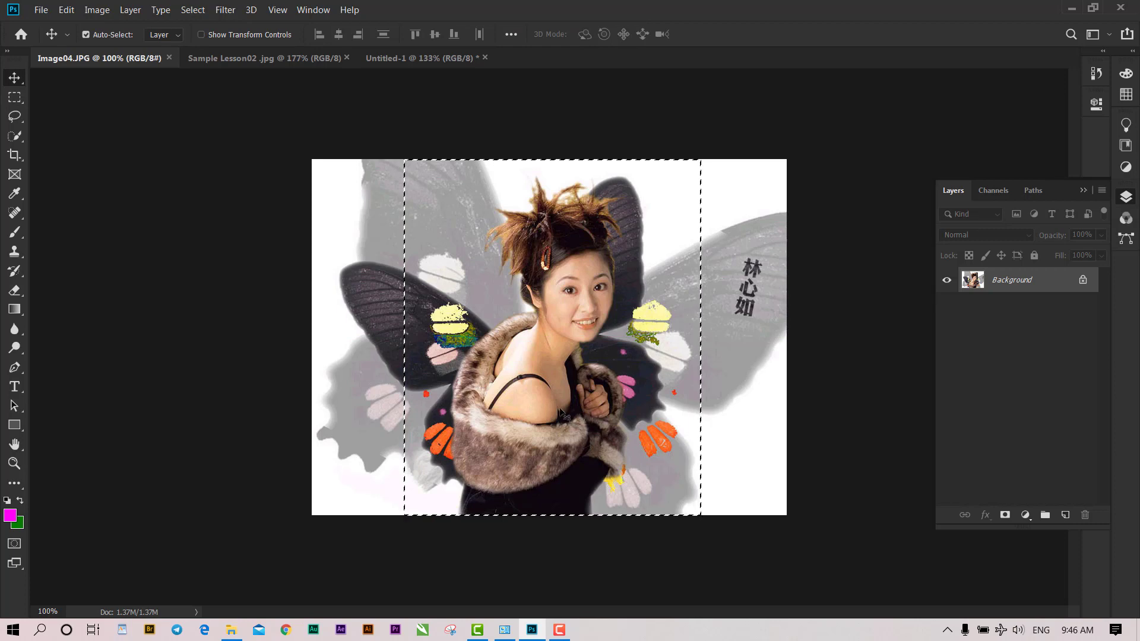
mouse_move(544, 411)
mouse_down()
mouse_move(385, 60)
mouse_move(706, 372)
mouse_move(655, 372)
mouse_up()
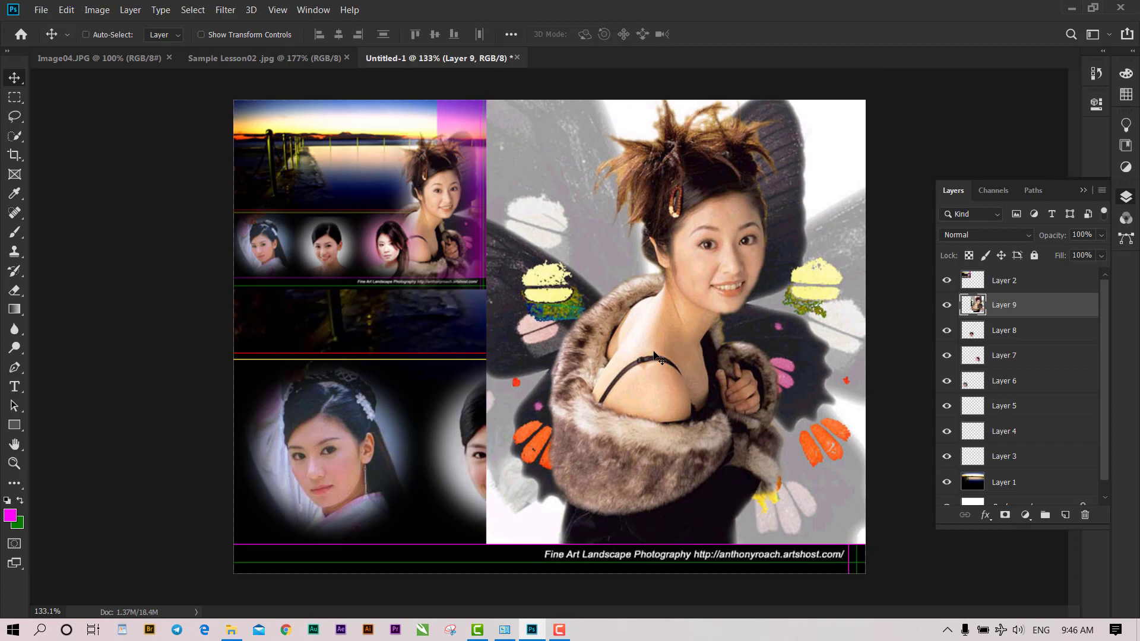
Step: Scale Layer 9 to 77.63% and commit it against the collage's right edge
key(ctrl+t)
mouse_move(486, 100)
mouse_down()
mouse_move(592, 215)
mouse_move(563, 183)
mouse_up()
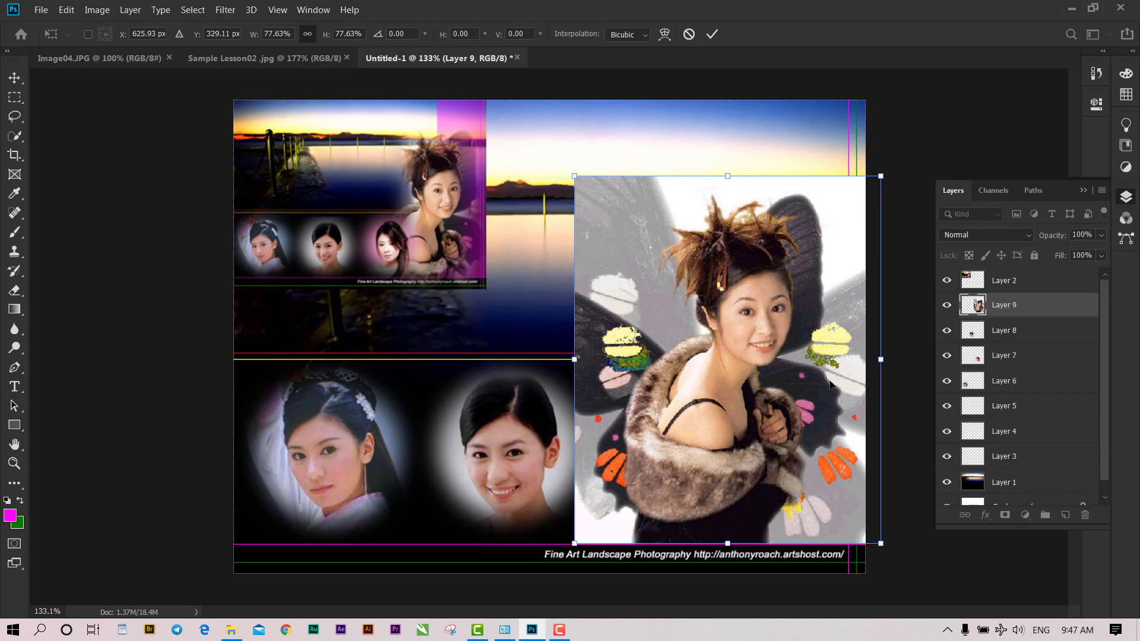
drag(773, 359, 758, 361)
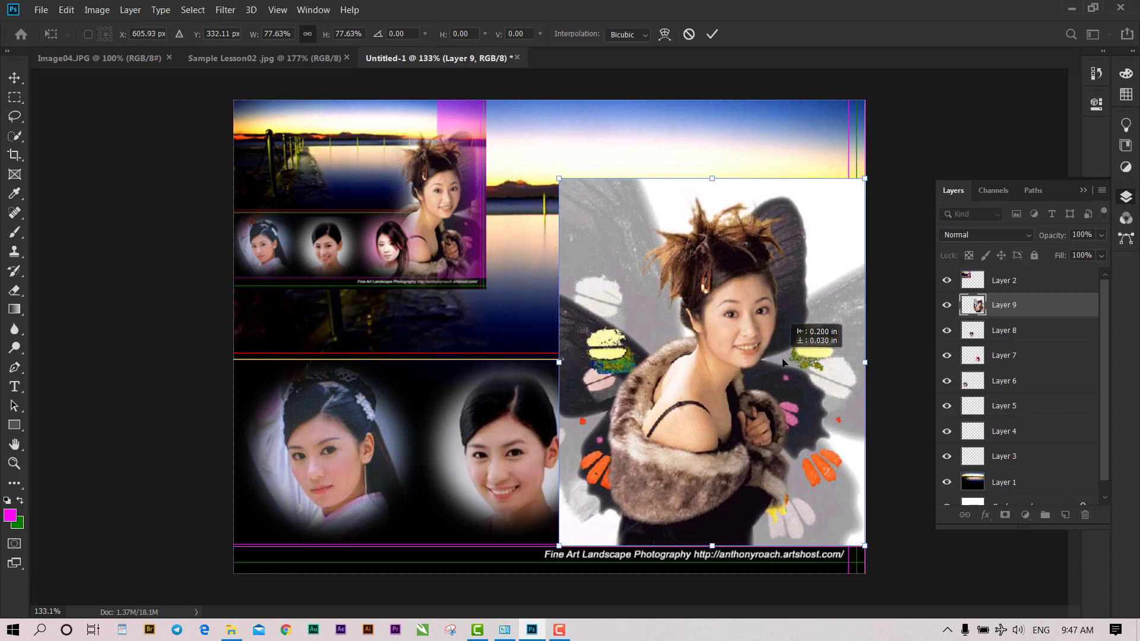
drag(687, 368, 711, 365)
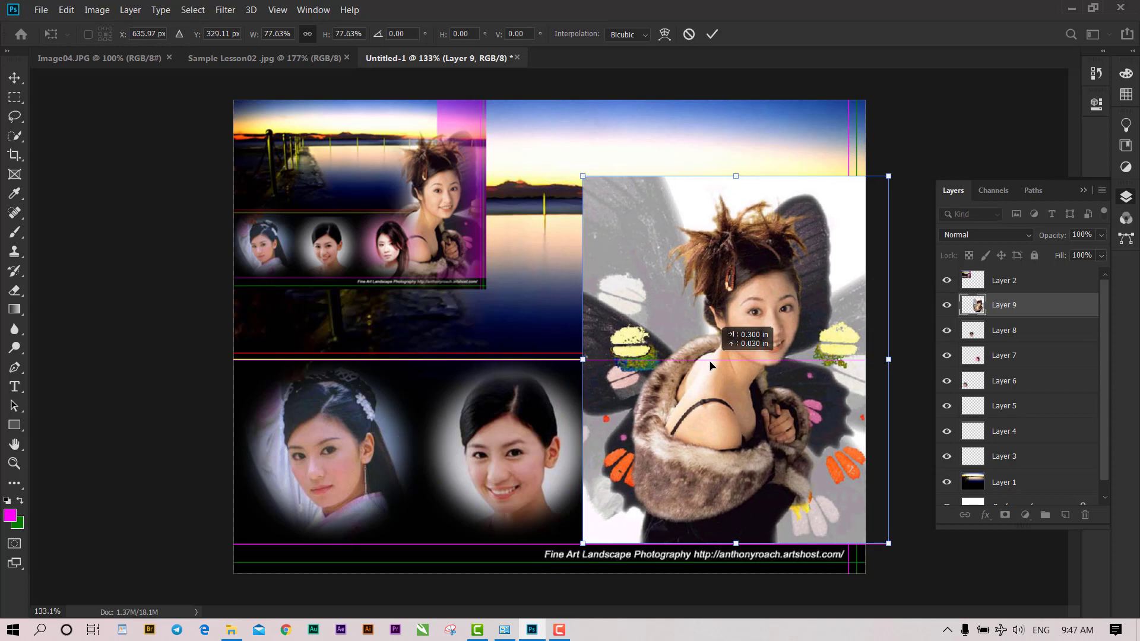
drag(715, 375, 716, 376)
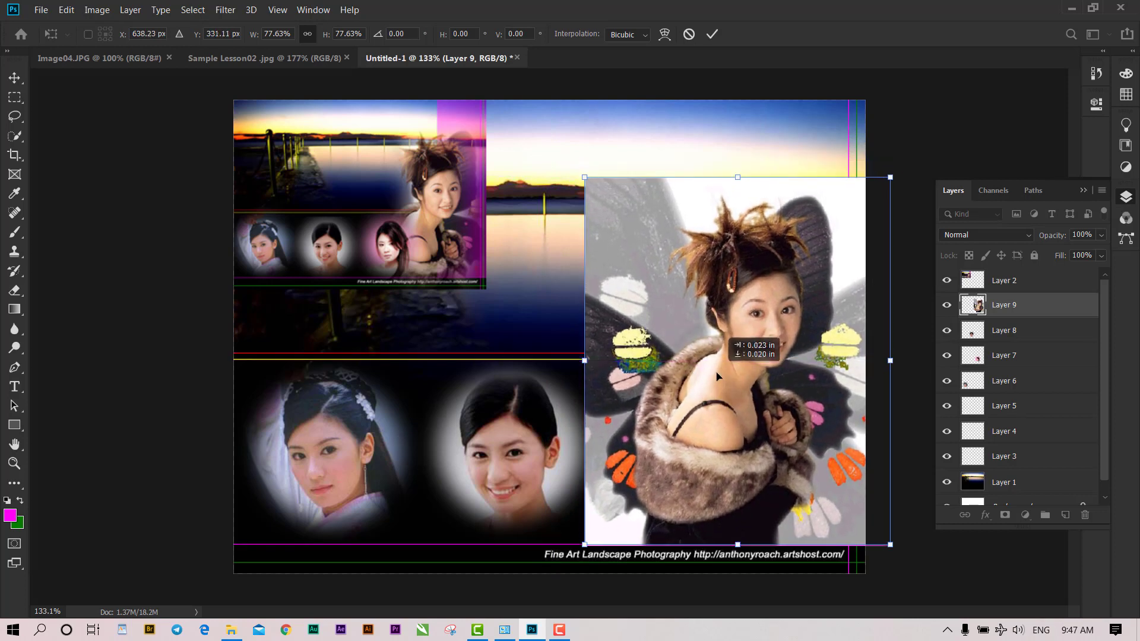
key(Return)
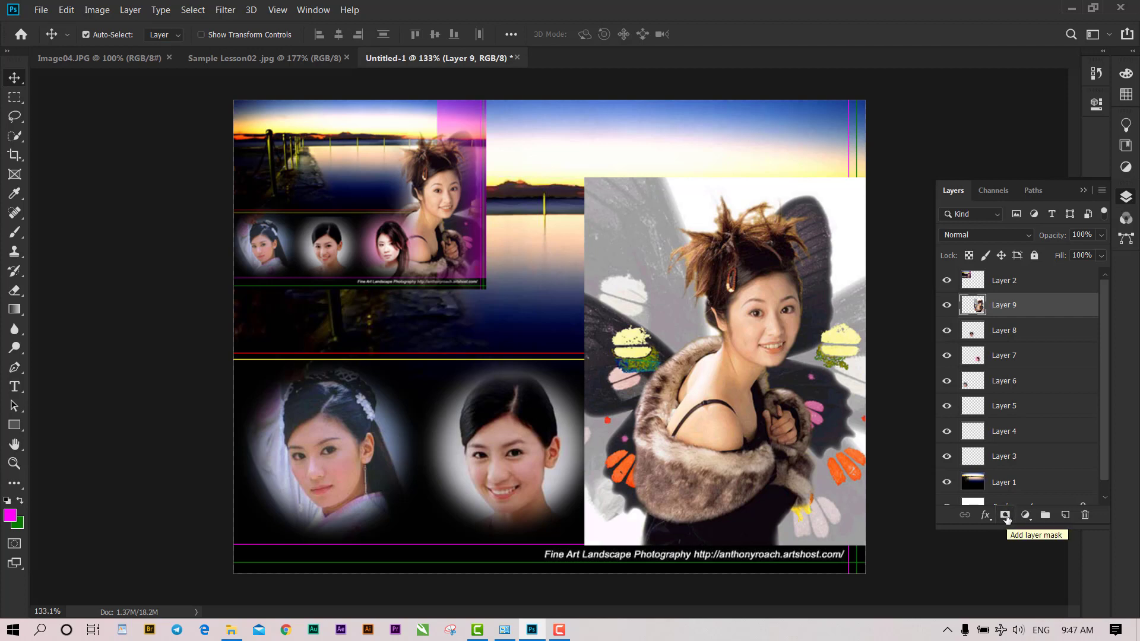
Step: Add a layer mask to Layer 9 and select the soft round 30 brush
click(1005, 516)
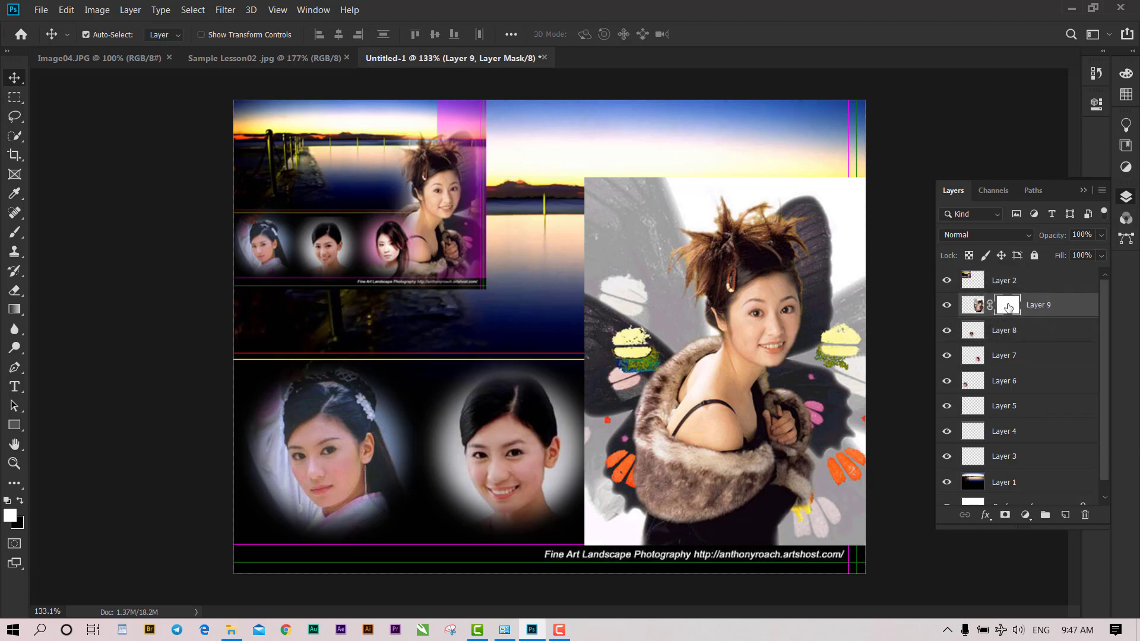
click(15, 233)
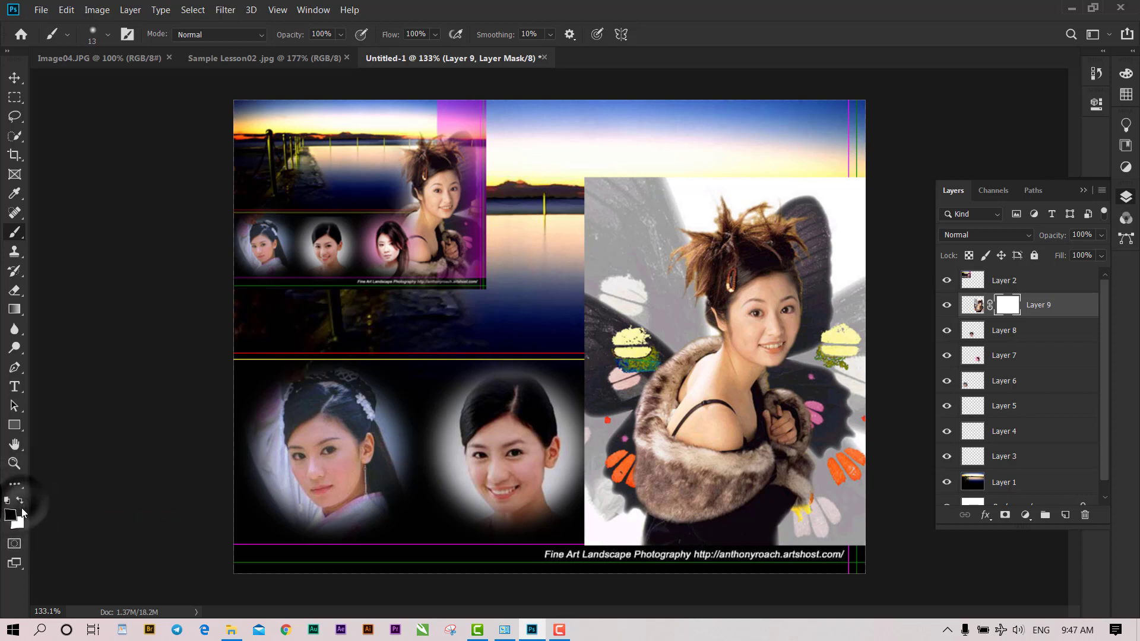
click(129, 34)
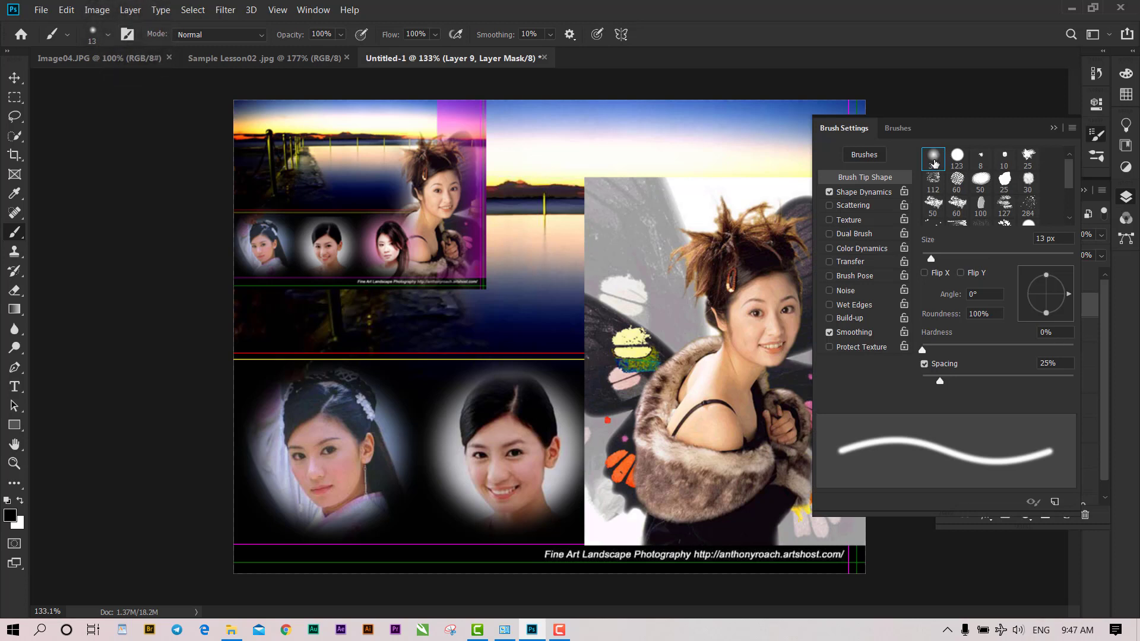
click(933, 157)
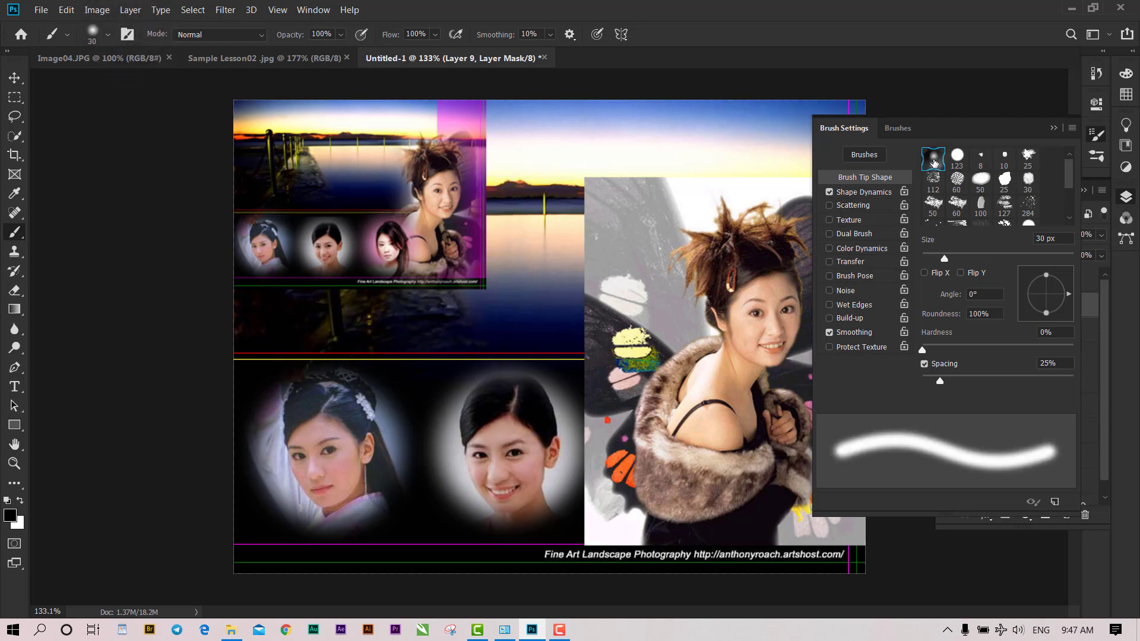
click(1054, 128)
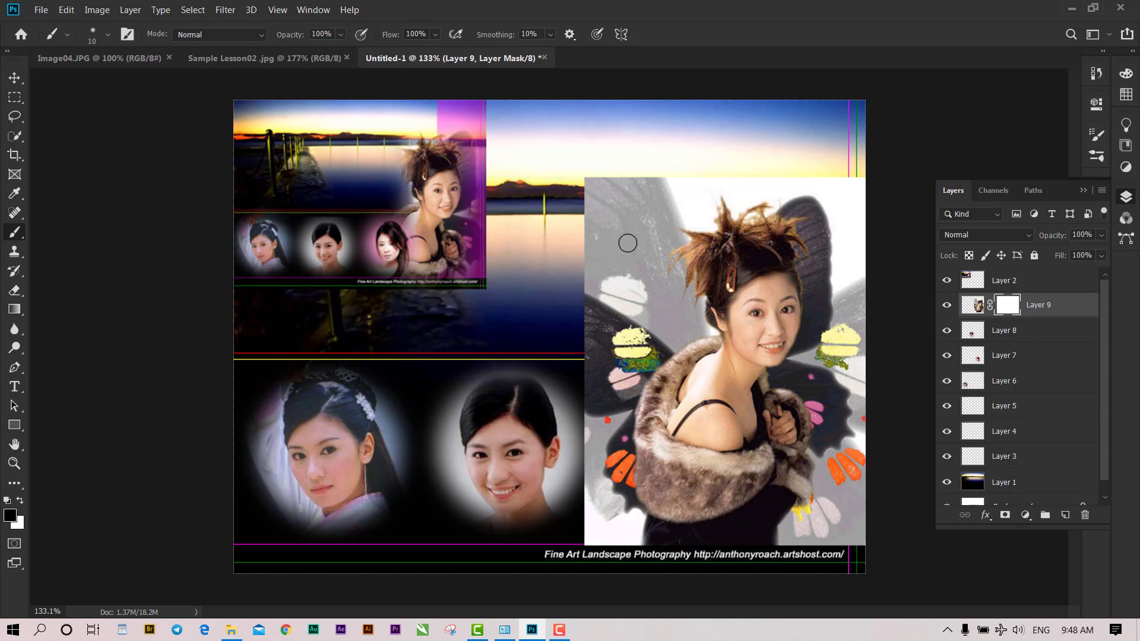
Step: Paint Layer 9's mask to hide part of the portrait, then restore the woman's face and fur
key(bracketleft)
key(bracketright)
key(bracketright)
key(bracketright)
key(bracketright)
mouse_move(627, 245)
mouse_down()
mouse_move(600, 216)
mouse_move(675, 382)
mouse_move(744, 459)
mouse_move(736, 480)
mouse_move(734, 445)
mouse_move(700, 410)
mouse_move(670, 409)
mouse_up()
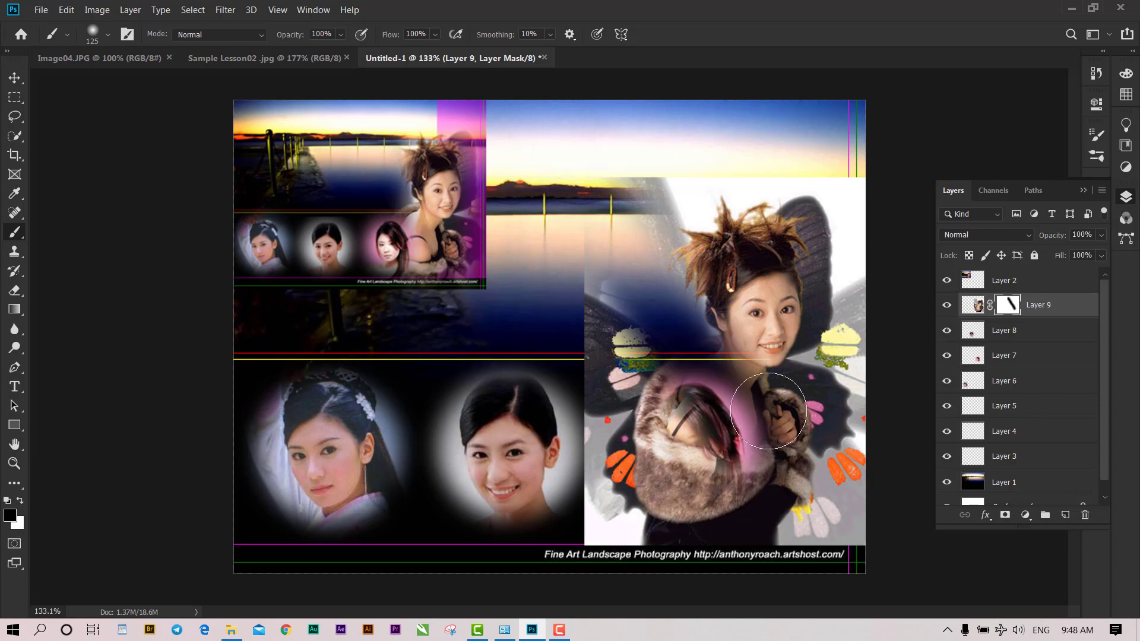
key(x)
key(x)
key(x)
key(x)
key(x)
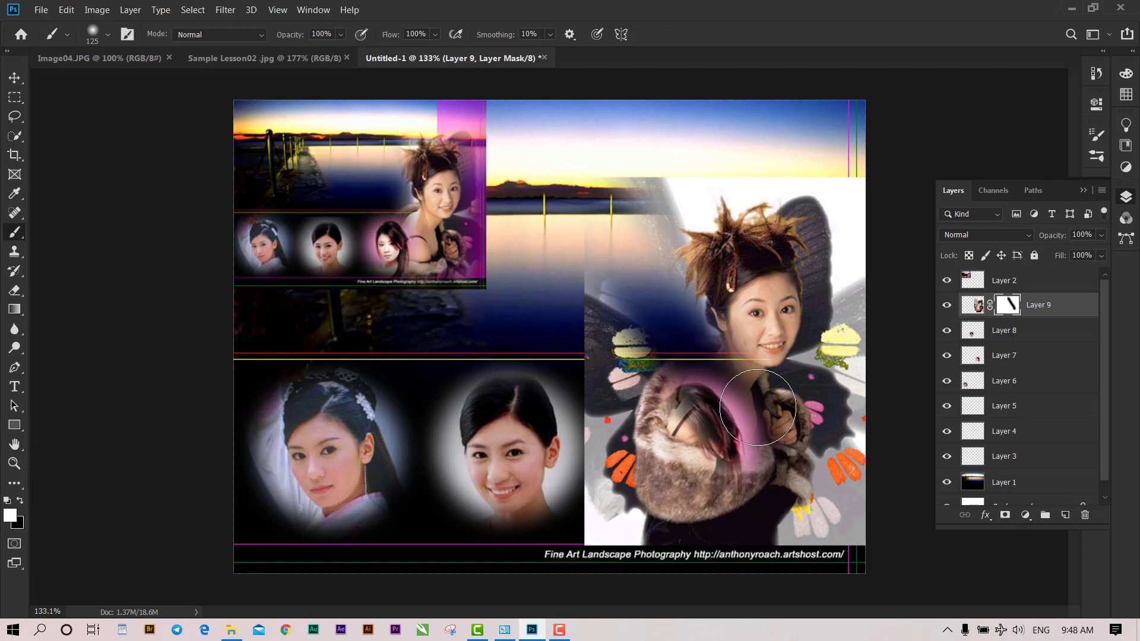
key(x)
key(x)
key(x)
key(x)
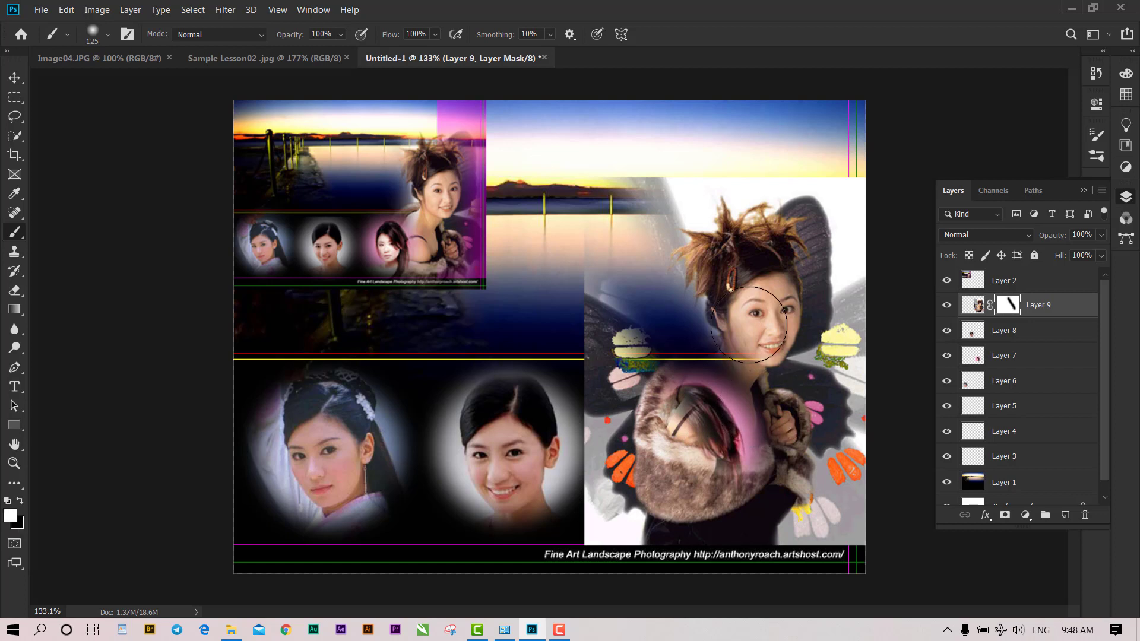
mouse_move(749, 324)
mouse_down()
mouse_move(634, 274)
mouse_move(623, 127)
mouse_up()
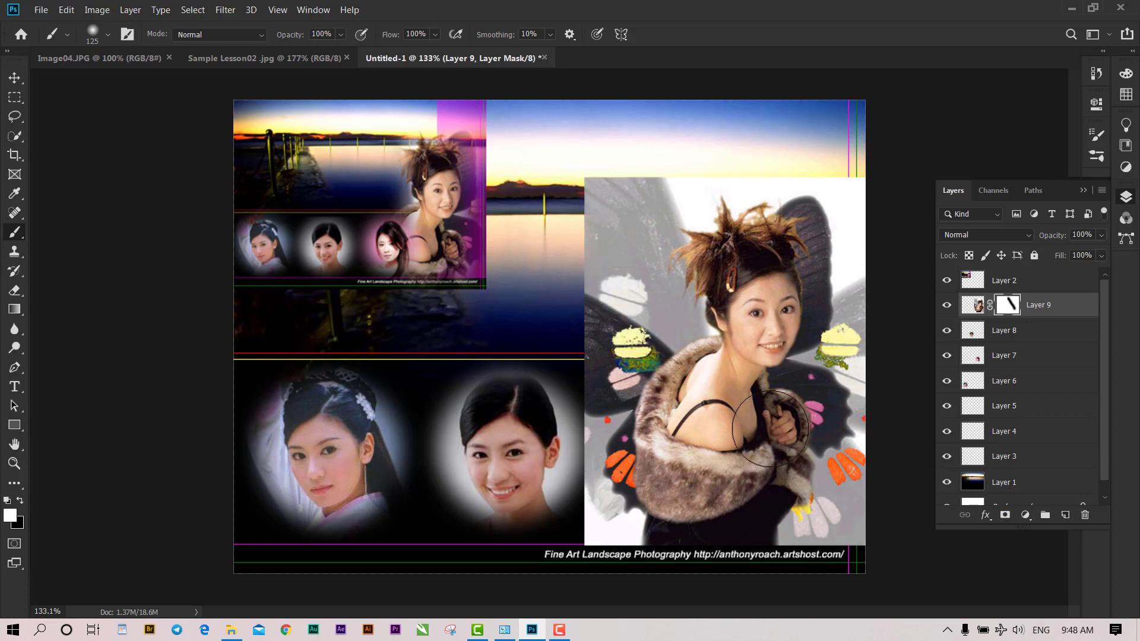
Step: Mask out the grey butterfly backdrop and the top-right white strip with black
key(x)
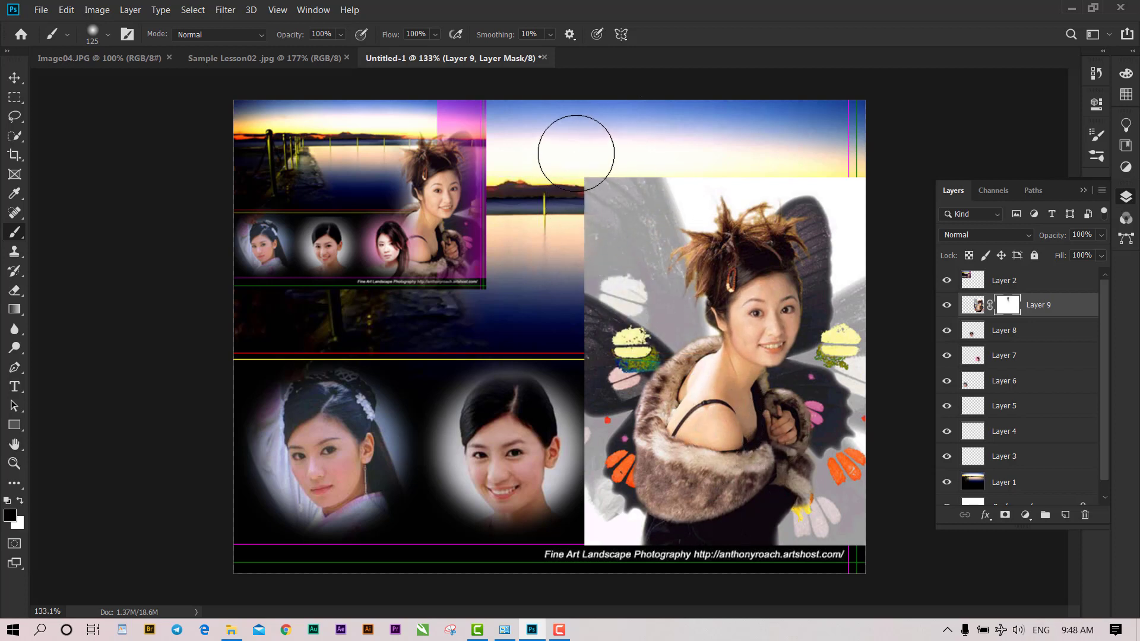
mouse_move(581, 165)
mouse_down()
mouse_move(606, 330)
mouse_move(585, 393)
mouse_up()
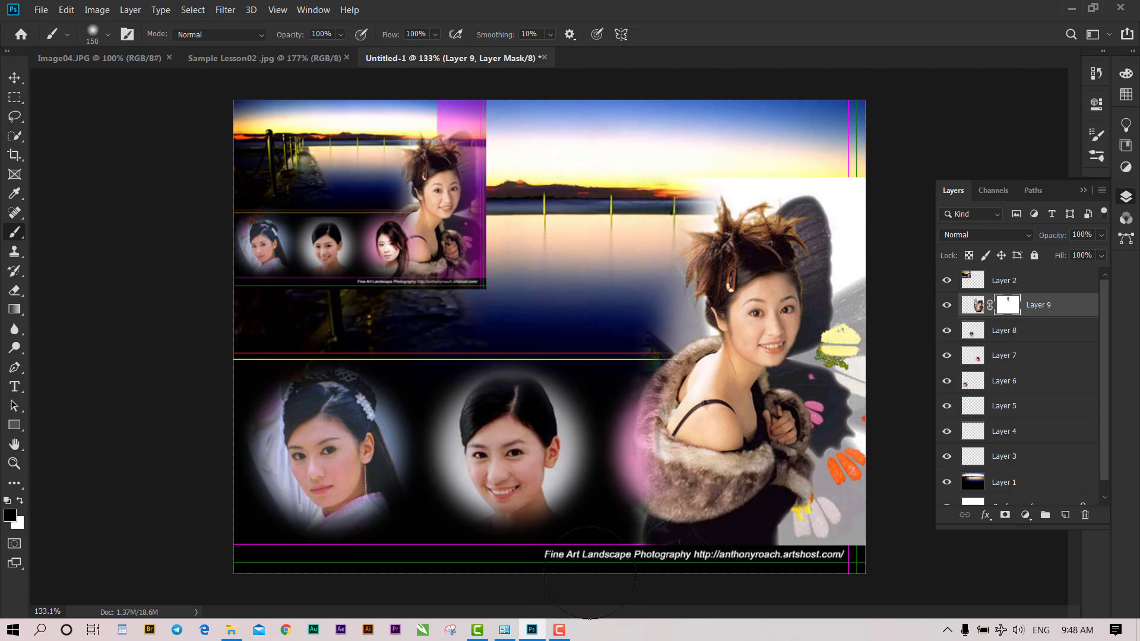
mouse_move(636, 250)
mouse_down()
mouse_move(637, 292)
mouse_move(935, 191)
mouse_move(907, 596)
mouse_up()
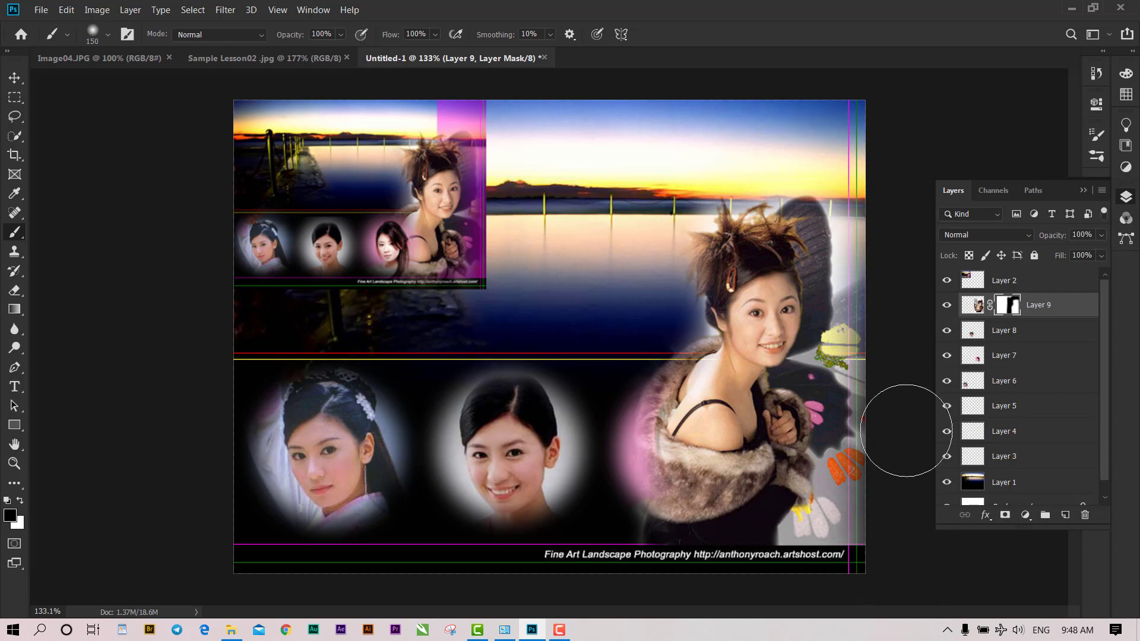
mouse_move(903, 273)
mouse_down()
mouse_move(764, 123)
mouse_move(871, 175)
mouse_up()
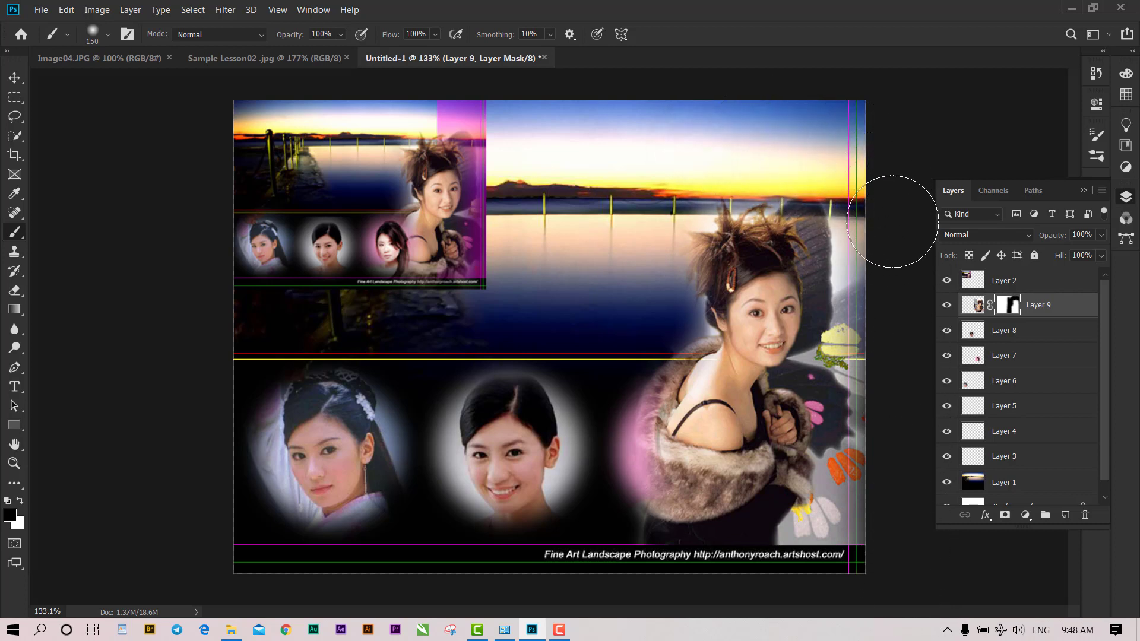
key(ctrl+minus)
scroll(746, 378, down, 1)
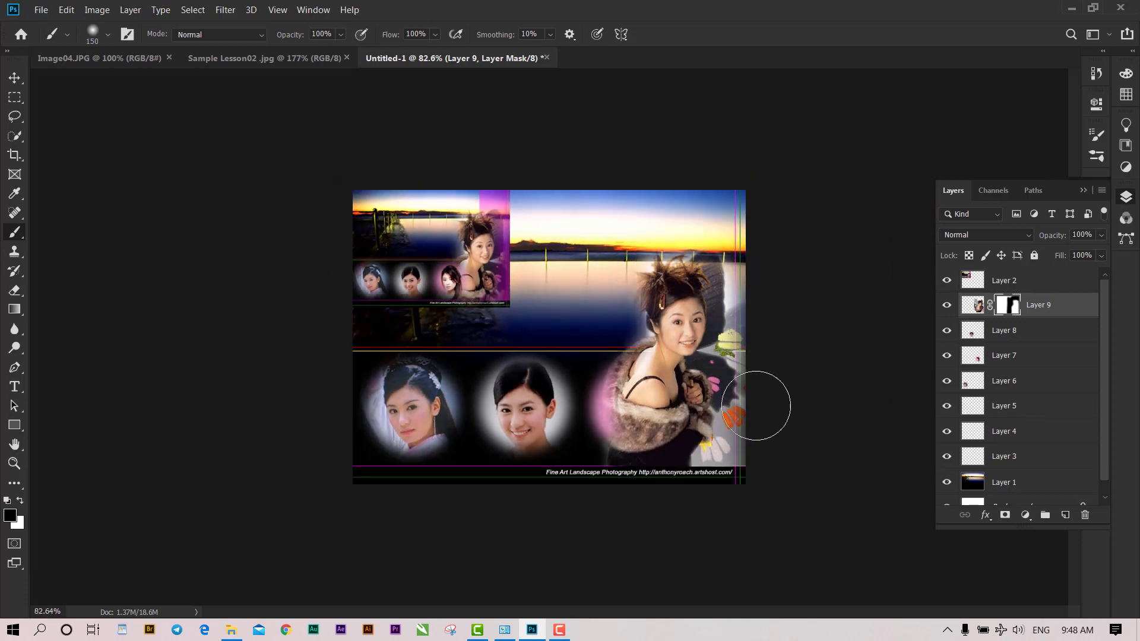
scroll(758, 399, up, 2)
scroll(757, 428, down, 1)
scroll(755, 432, up, 1)
scroll(783, 449, up, 1)
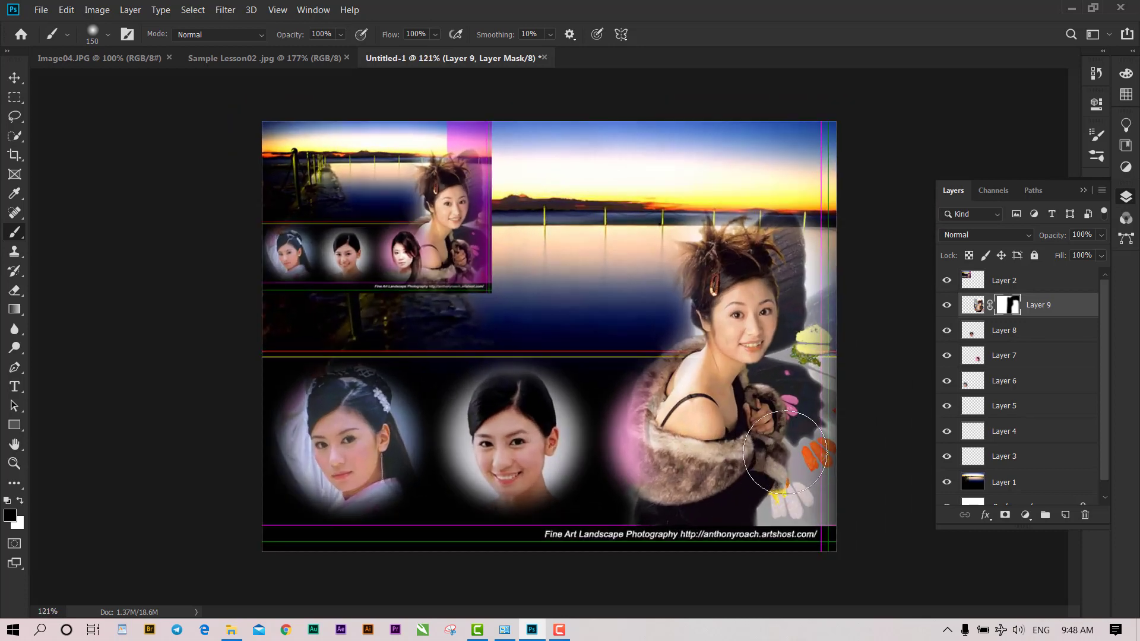
click(16, 77)
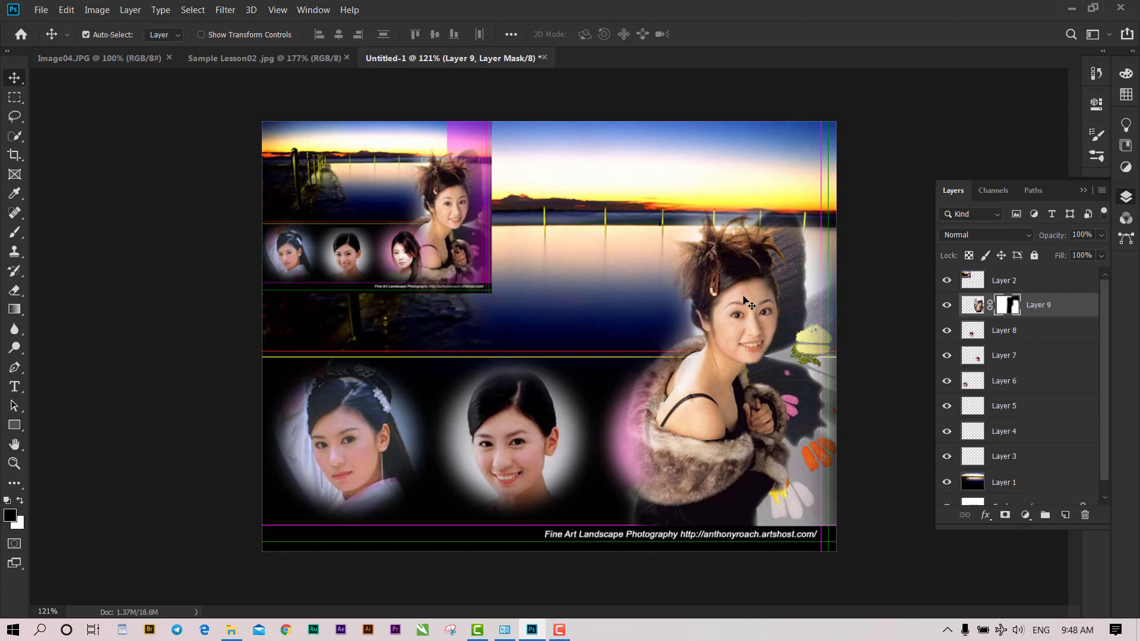
Step: Reorder Layer 9 down the stack so it sits behind the pink vignette portrait
key(ctrl)
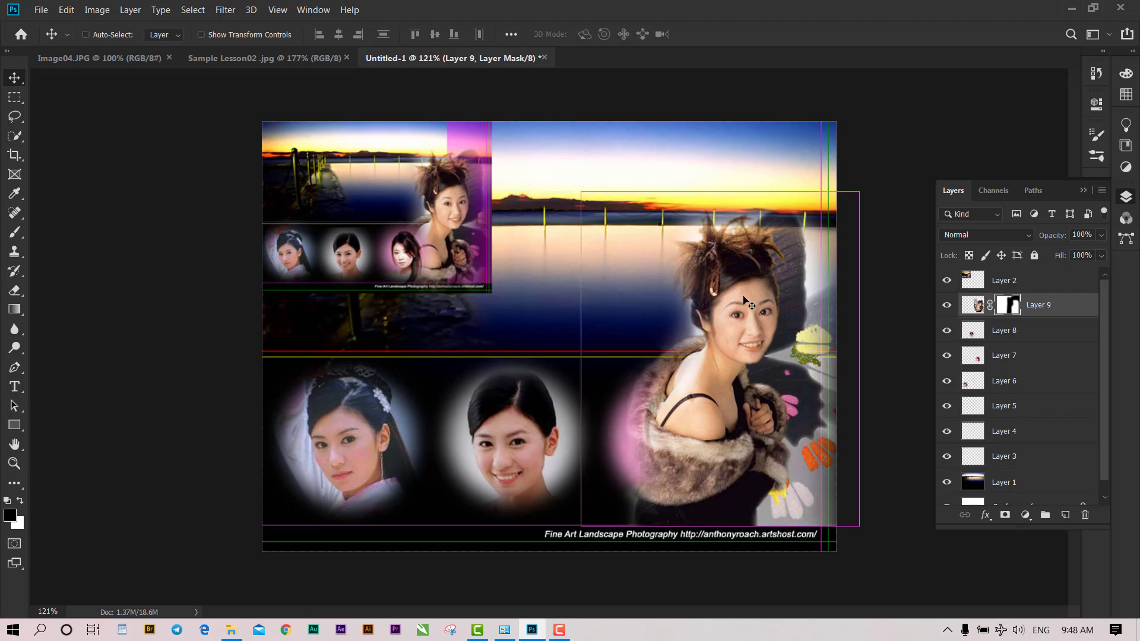
key(ctrl+bracketleft)
key(ctrl+bracketleft)
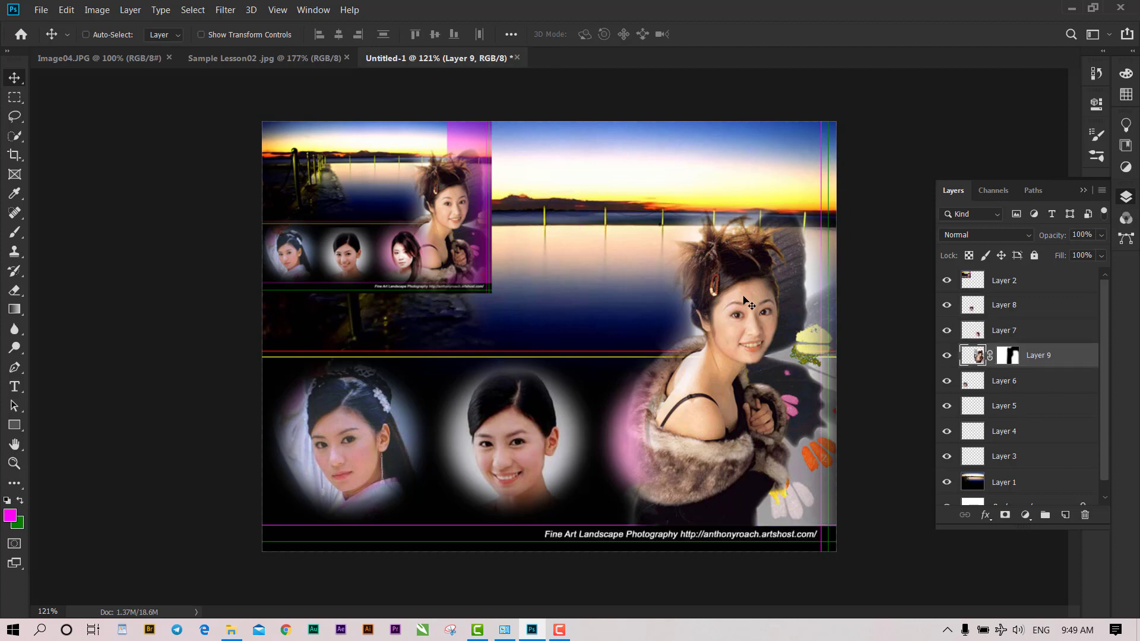
key(ctrl+bracketleft)
key(ctrl+bracketleft)
key(ctrl+bracketleft)
key(ctrl+bracketleft)
key(ctrl+bracketleft)
key(ctrl)
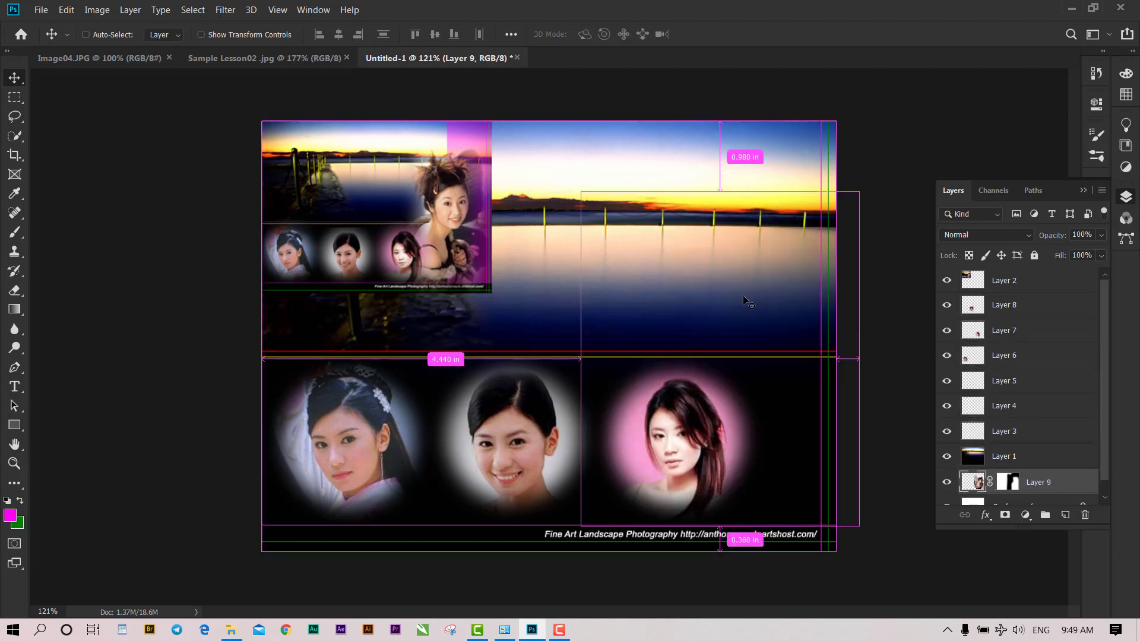
key(ctrl+bracketright)
key(ctrl+bracketright)
key(ctrl+bracketright)
key(ctrl+bracketright)
key(ctrl+bracketright)
key(ctrl+bracketright)
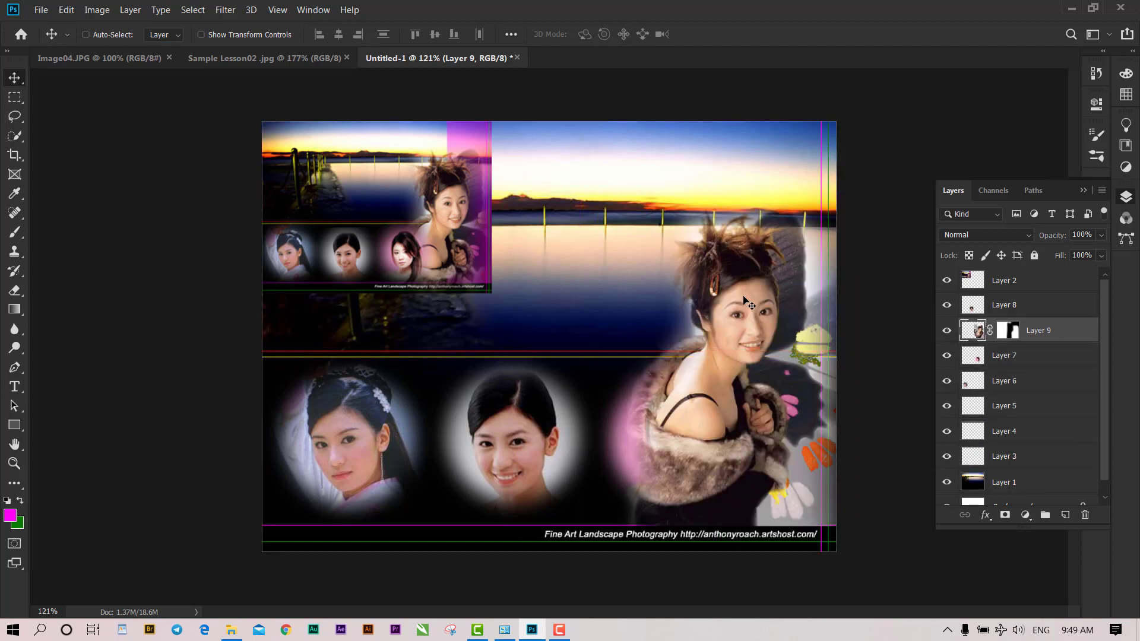
key(ctrl+bracketright)
key(ctrl+bracketright)
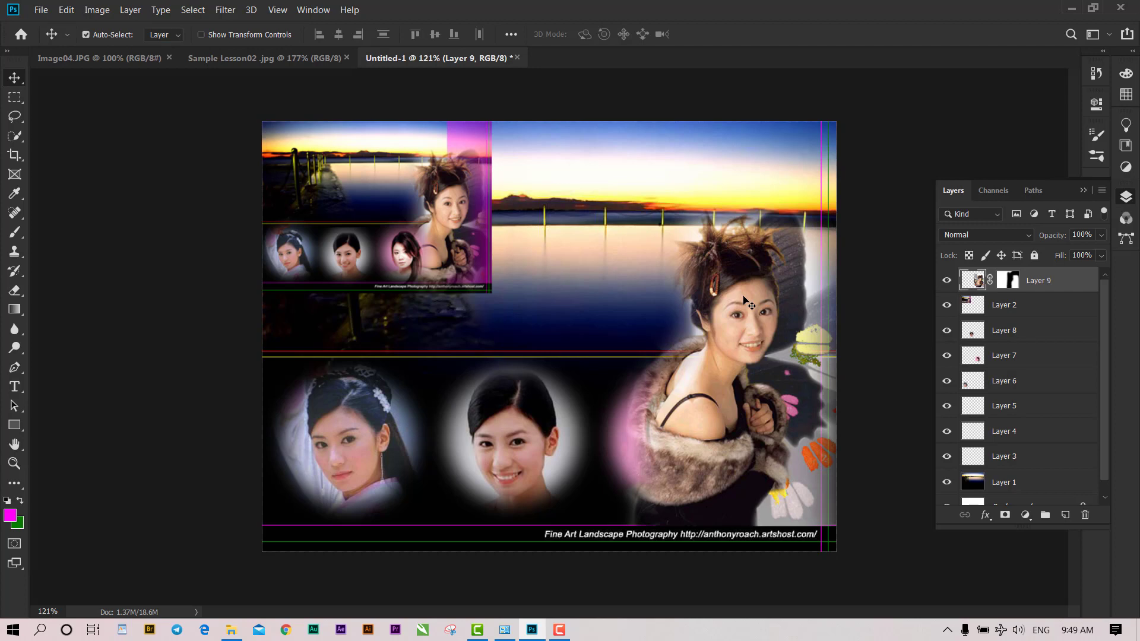
key(ctrl)
key(ctrl+shift+bracketleft)
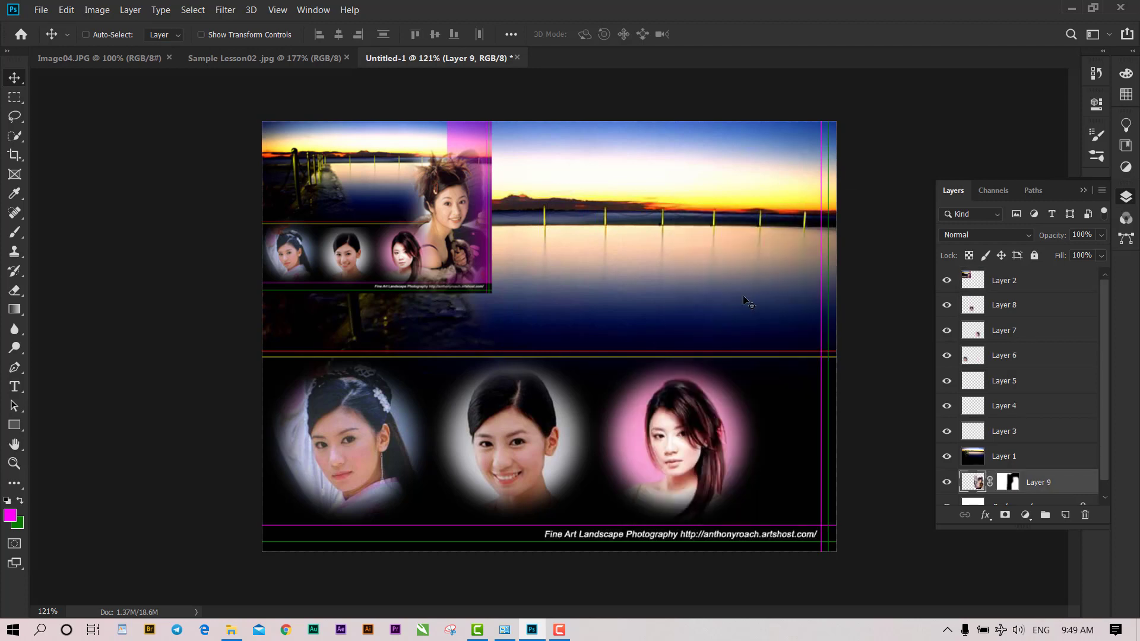
key(ctrl+shift+bracketright)
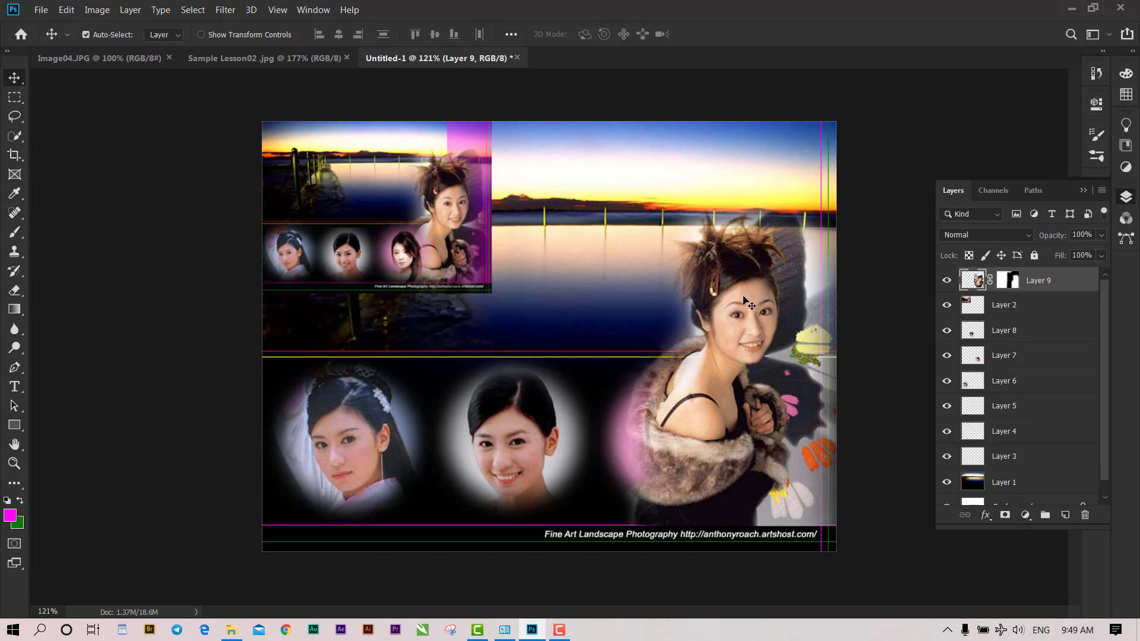
key(ctrl)
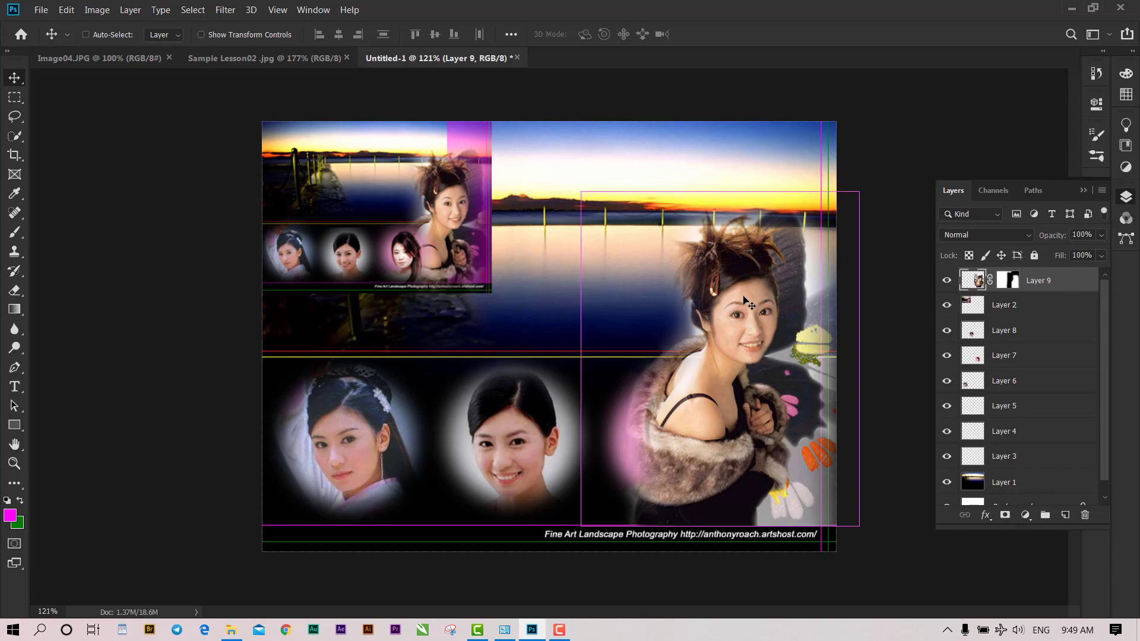
key(ctrl+bracketleft)
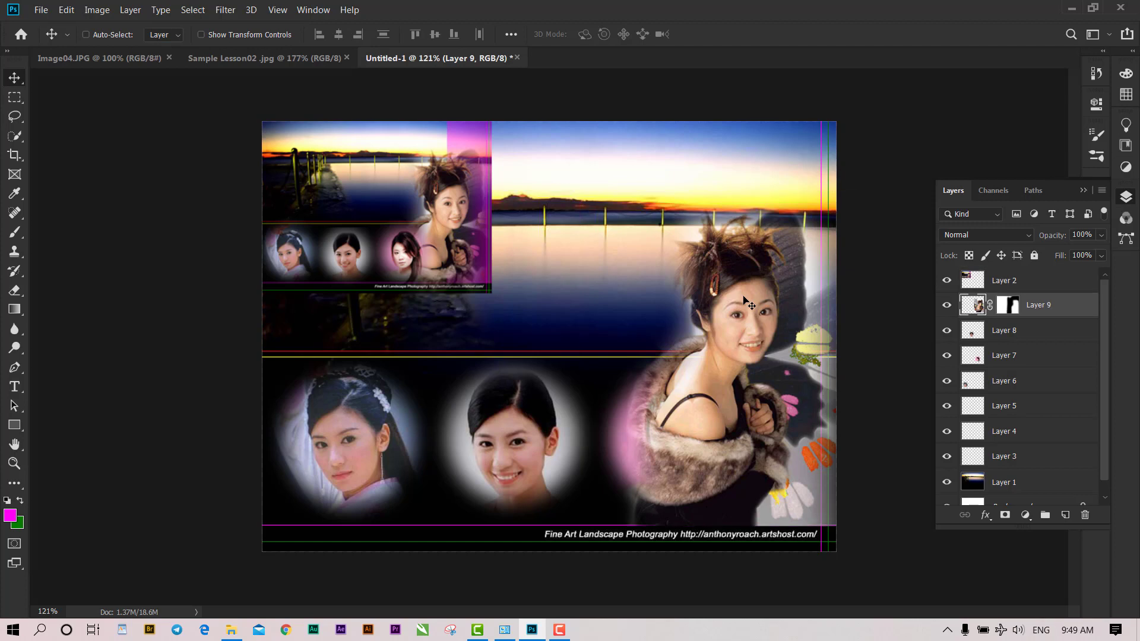
key(ctrl+bracketleft)
key(ctrl+bracketleft)
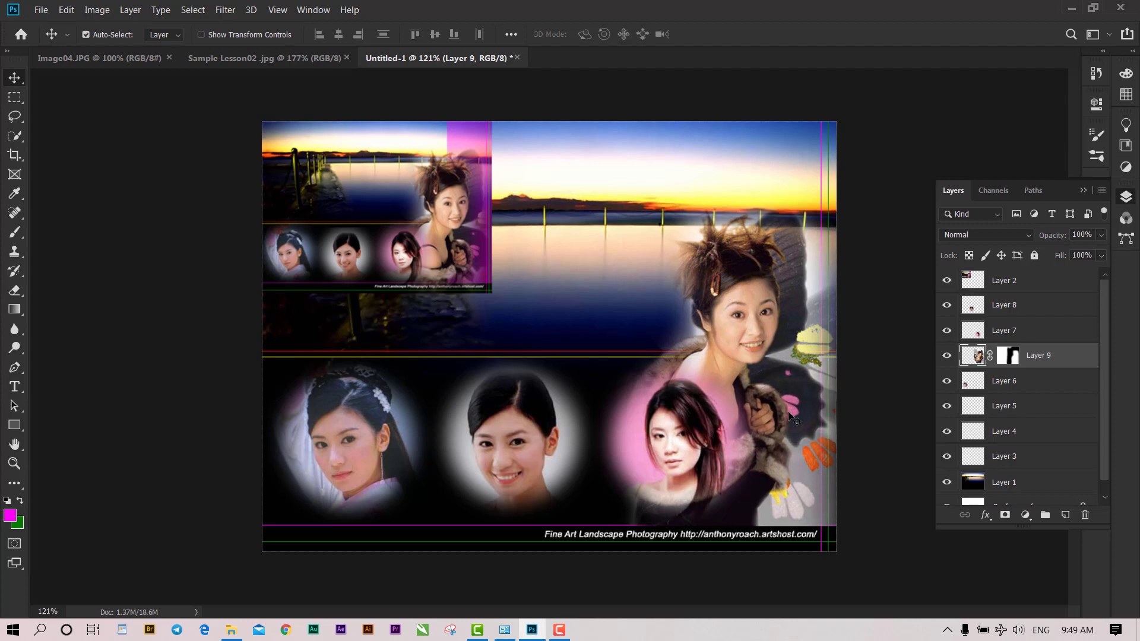
Step: Nudge the portrait slightly right and down, and add an empty Layer 10 above it
key(shift+Right)
key(shift+Right)
key(Down)
key(Down)
key(Right)
key(Right)
key(Right)
key(Right)
key(Right)
key(Right)
key(Down)
key(Down)
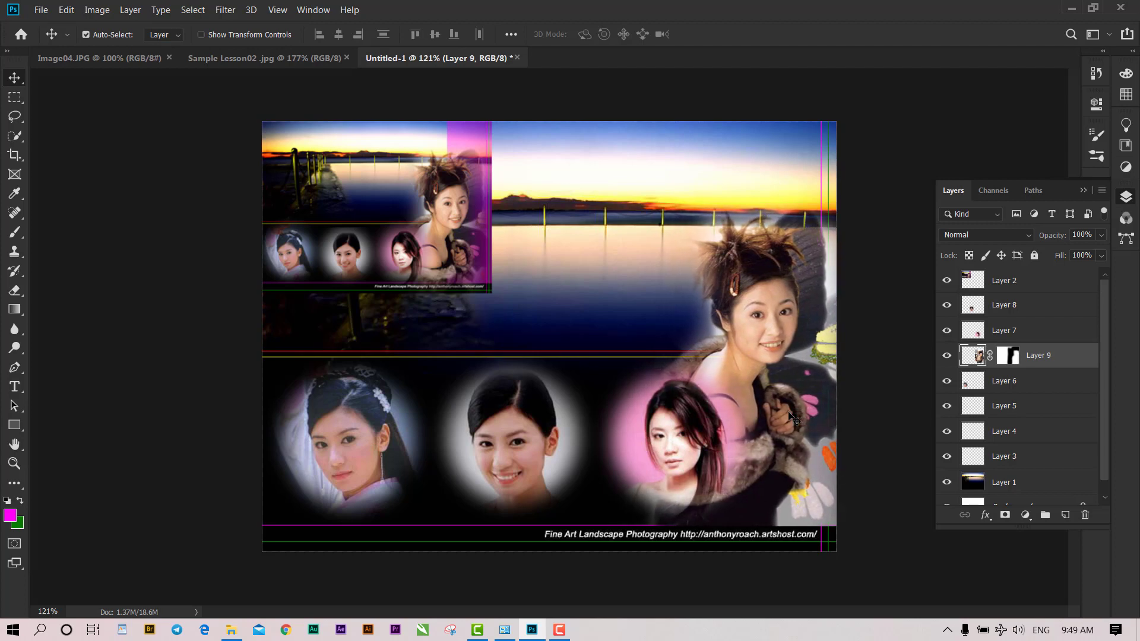
click(1065, 515)
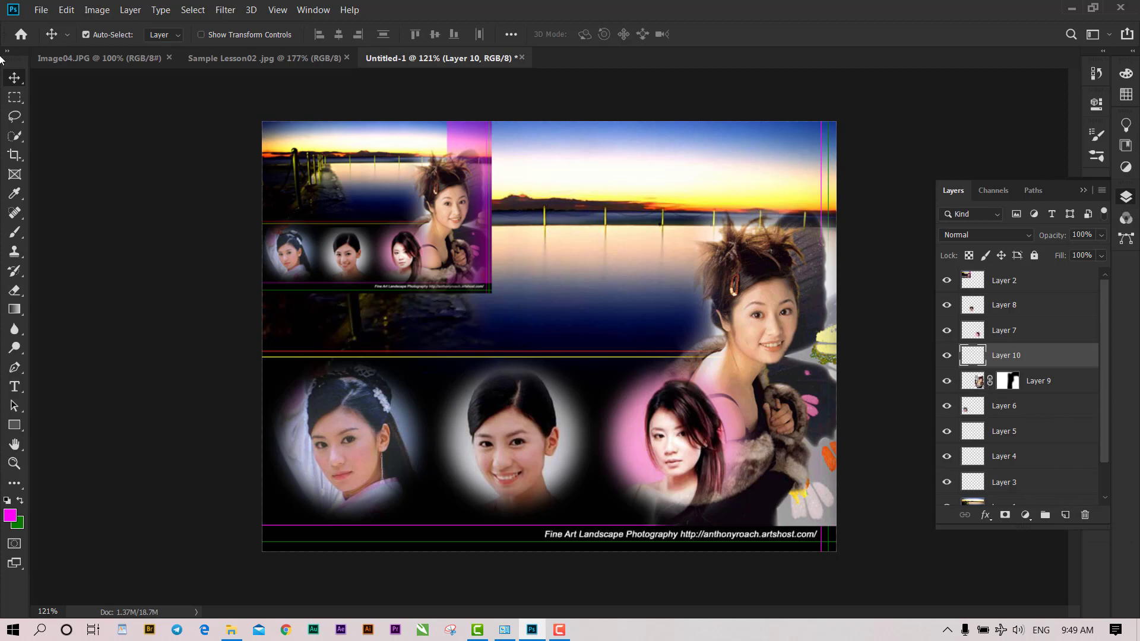
Step: Fill a tall rectangle along the collage's right edge with magenta on Layer 10
click(14, 96)
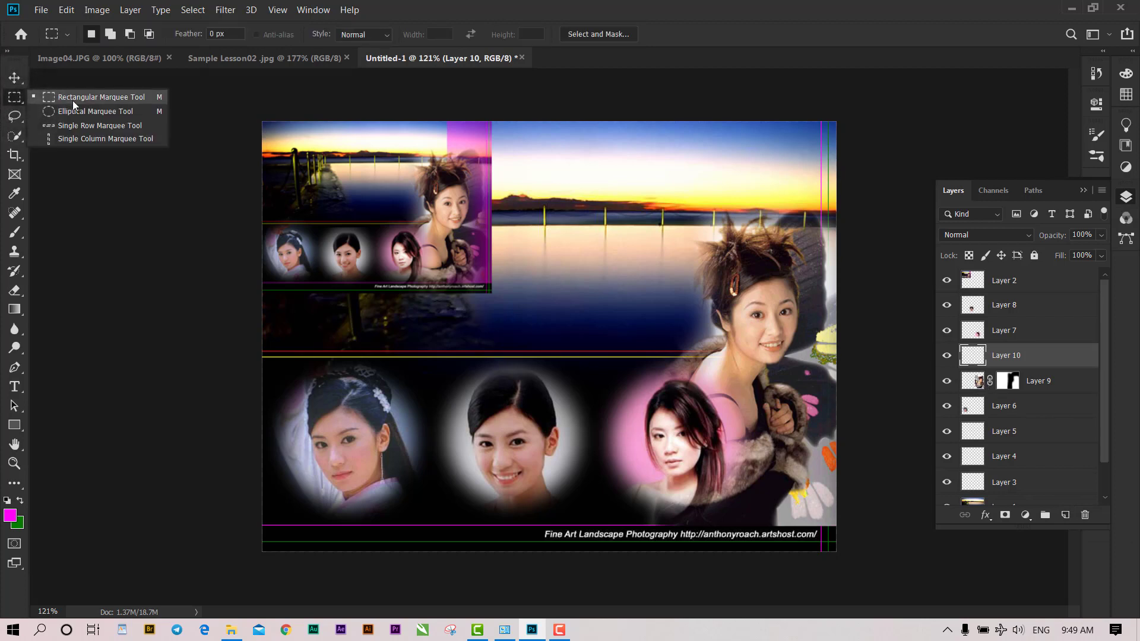
click(129, 98)
mouse_move(729, 114)
mouse_down()
mouse_move(887, 558)
mouse_move(887, 526)
mouse_up()
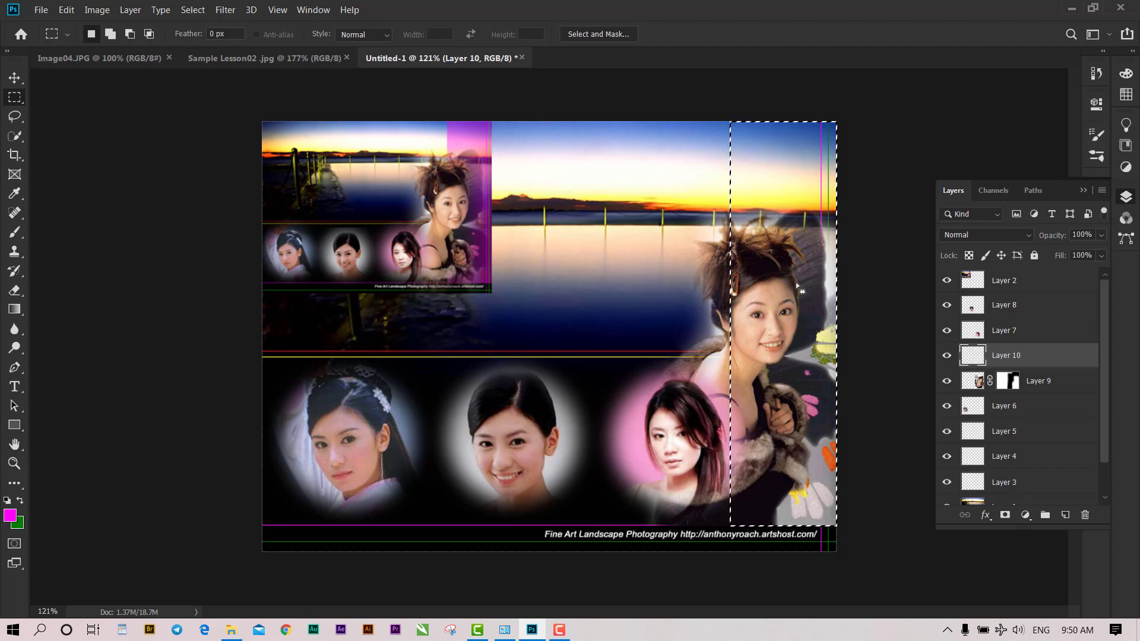
click(757, 283)
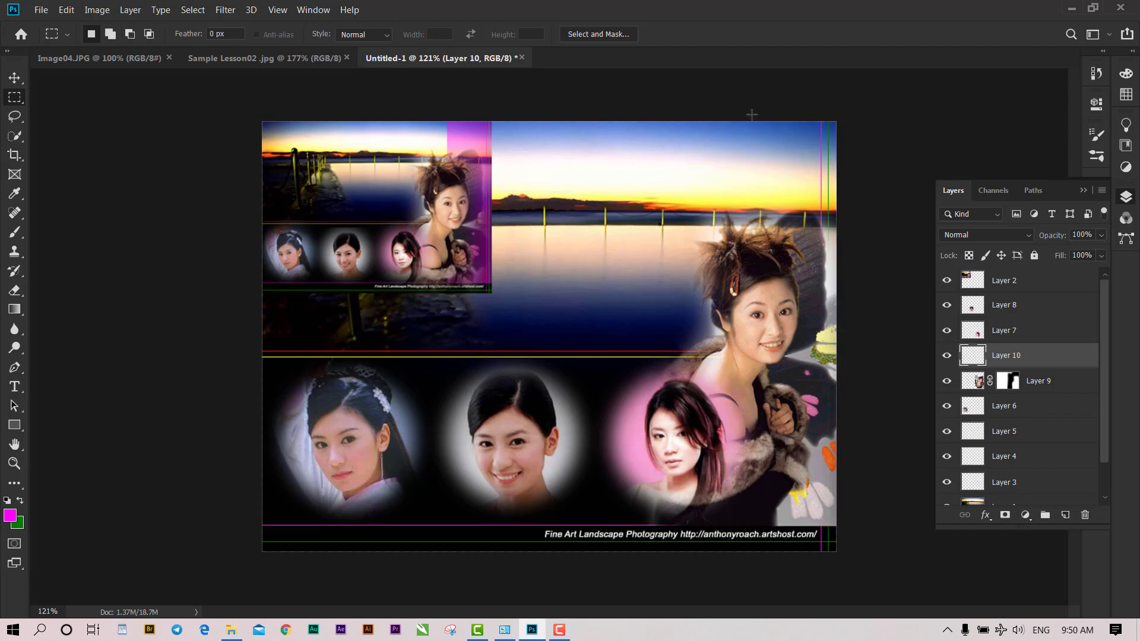
mouse_move(749, 114)
mouse_down()
mouse_move(896, 536)
mouse_move(897, 514)
mouse_up()
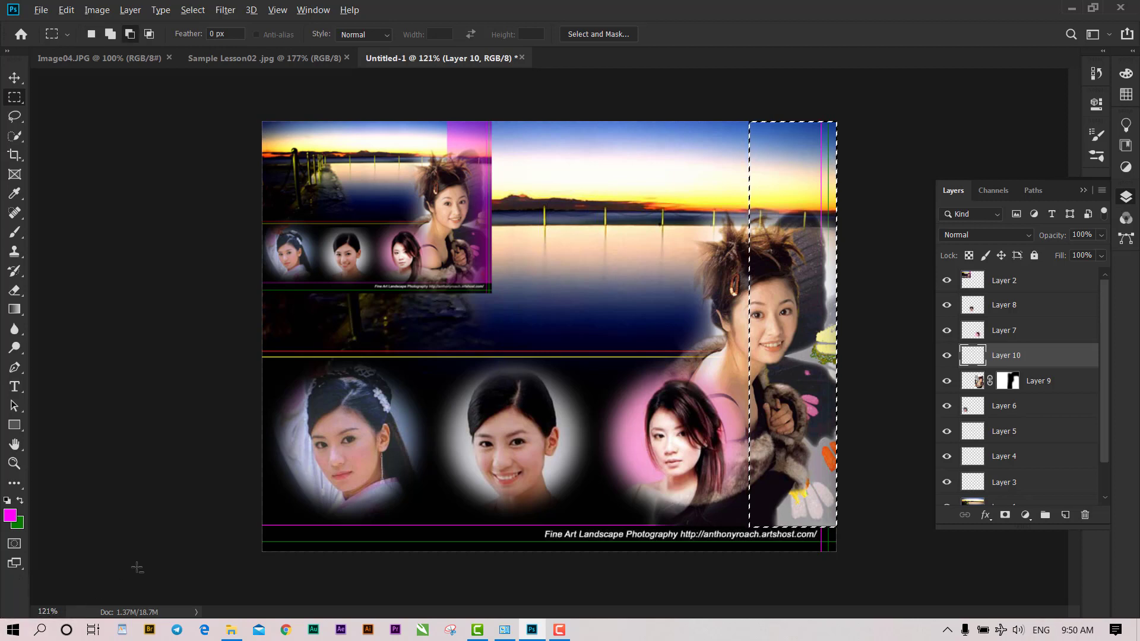
key(alt)
key(alt+BackSpace)
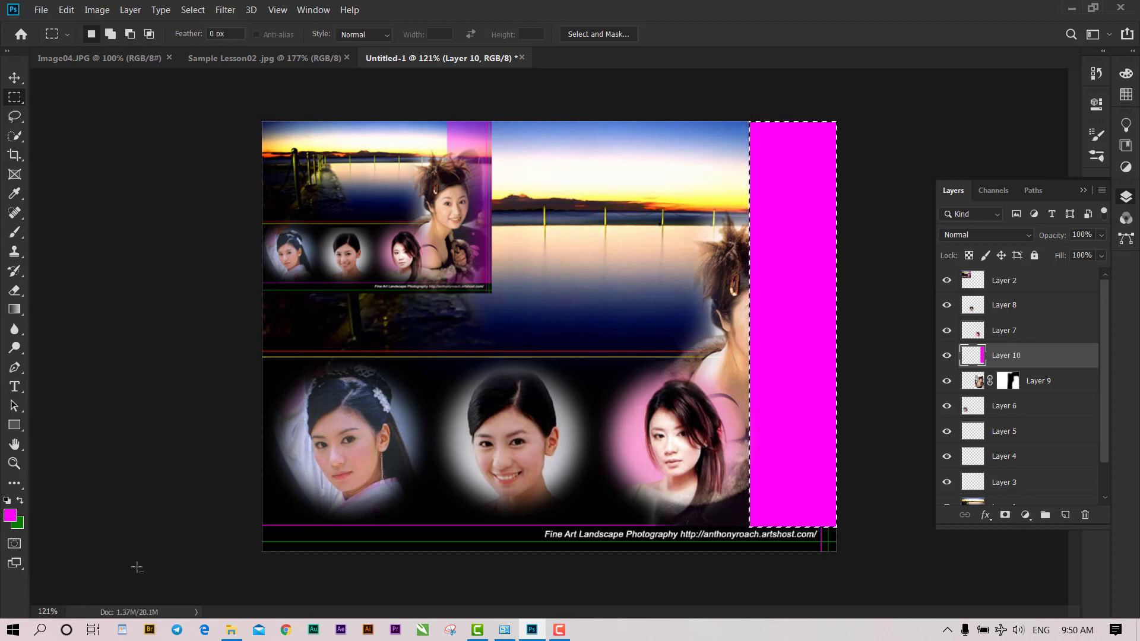
key(ctrl+d)
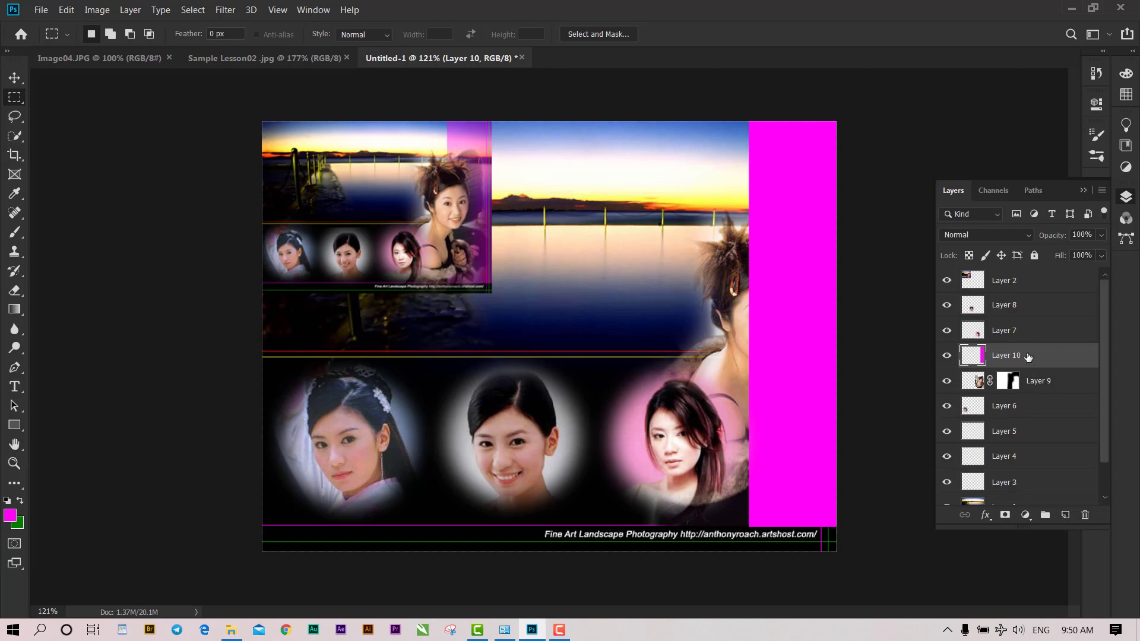
Step: Mask Layer 10, set its opacity to 30%, and hide the magenta over the woman's face
click(1004, 516)
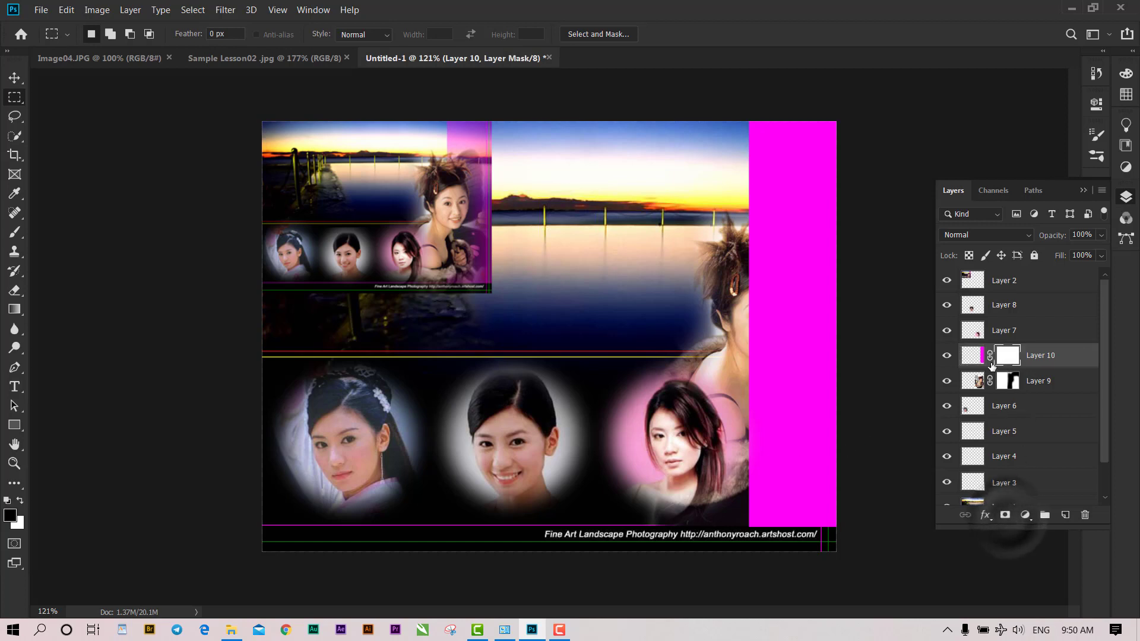
click(15, 234)
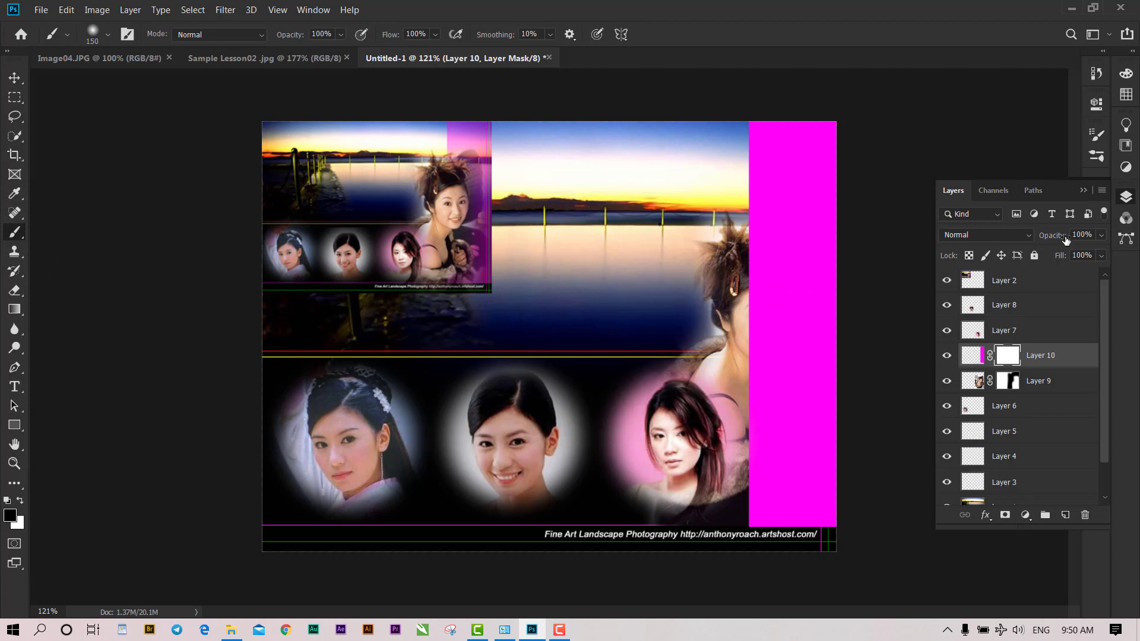
drag(1065, 239, 1021, 234)
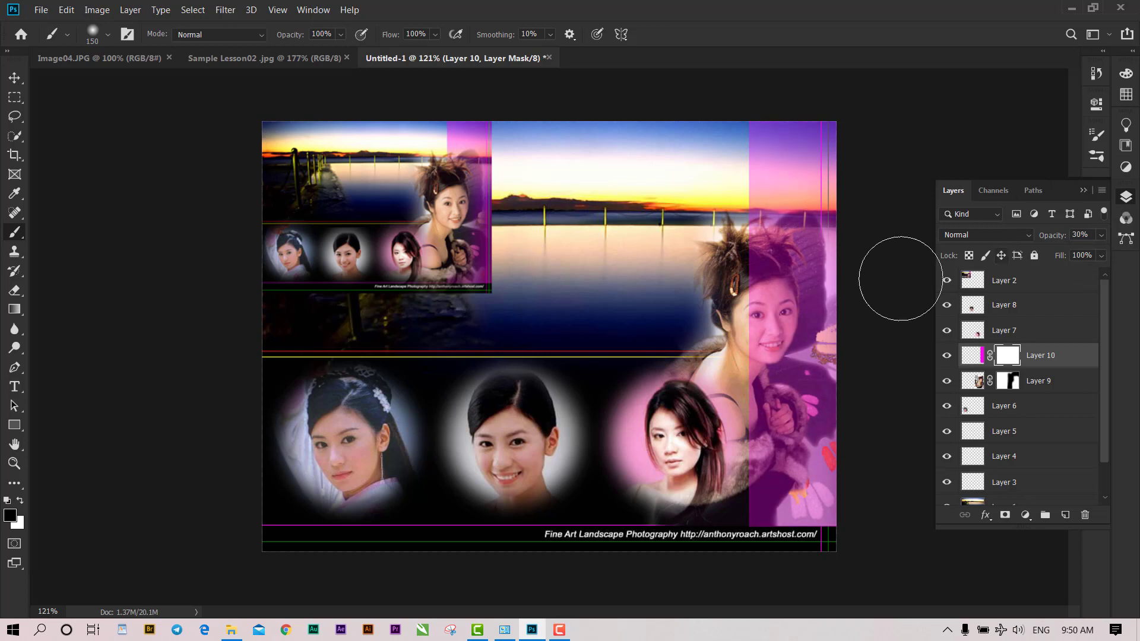
drag(752, 273, 731, 437)
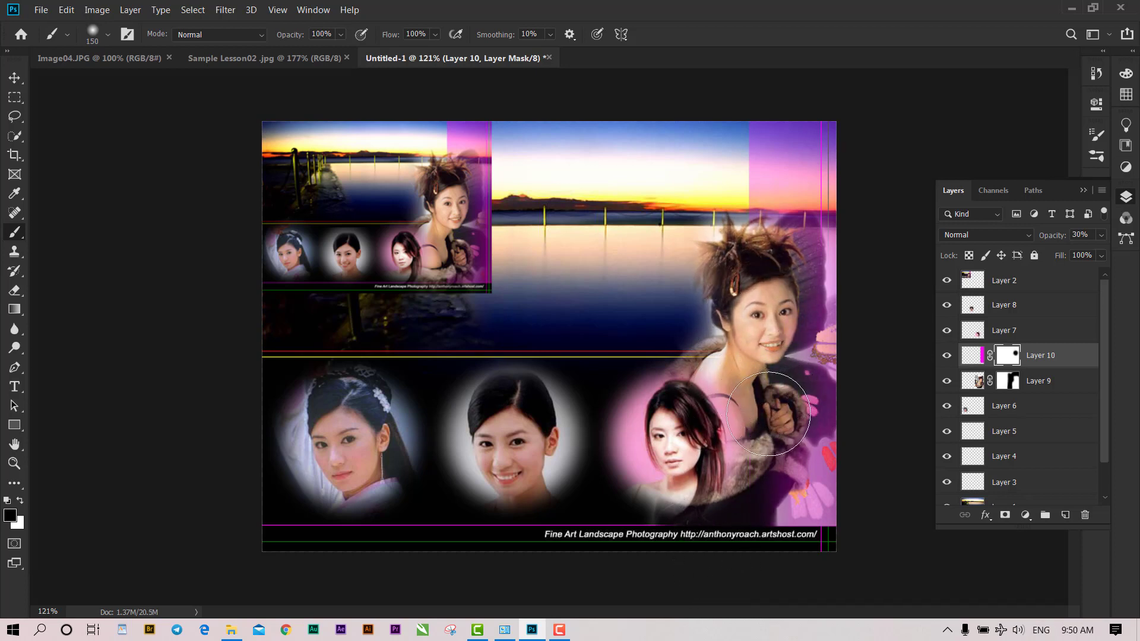
drag(782, 269, 754, 341)
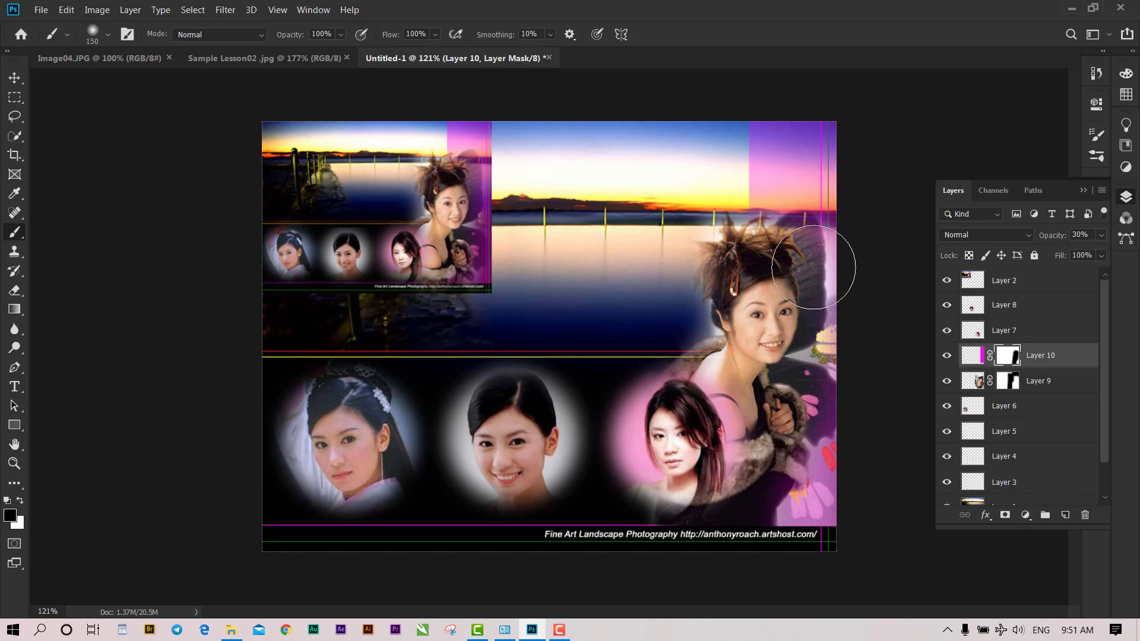
Step: Restore magenta along the right edge with white, then drag the top-left inset toward the centre
key(x)
mouse_move(870, 266)
mouse_down()
mouse_move(861, 221)
mouse_move(822, 207)
mouse_up()
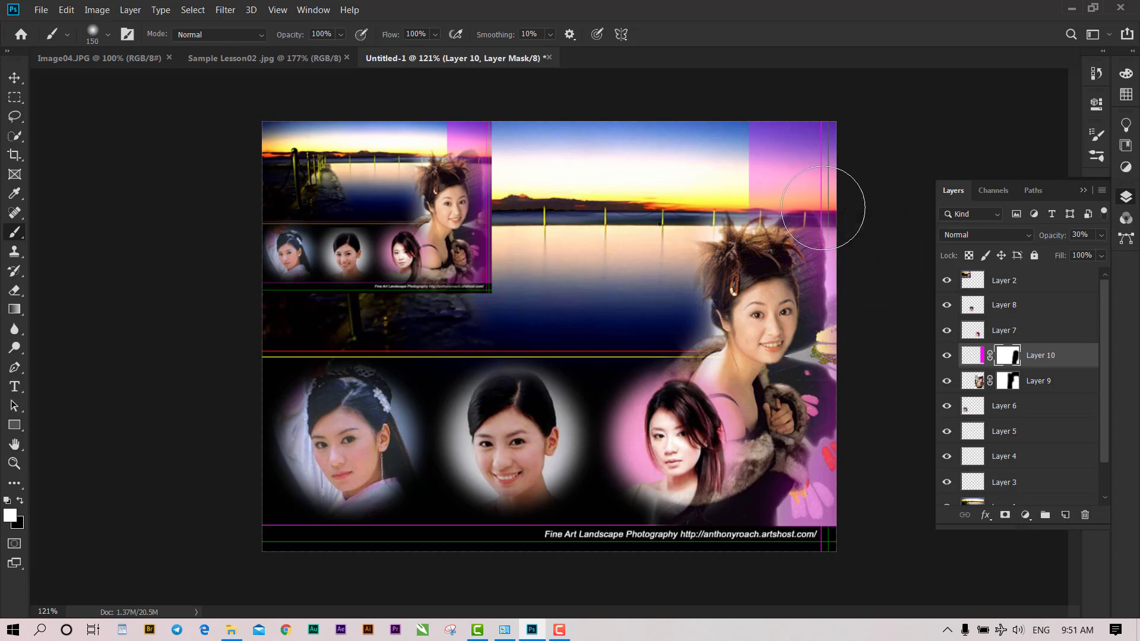
drag(860, 280, 867, 433)
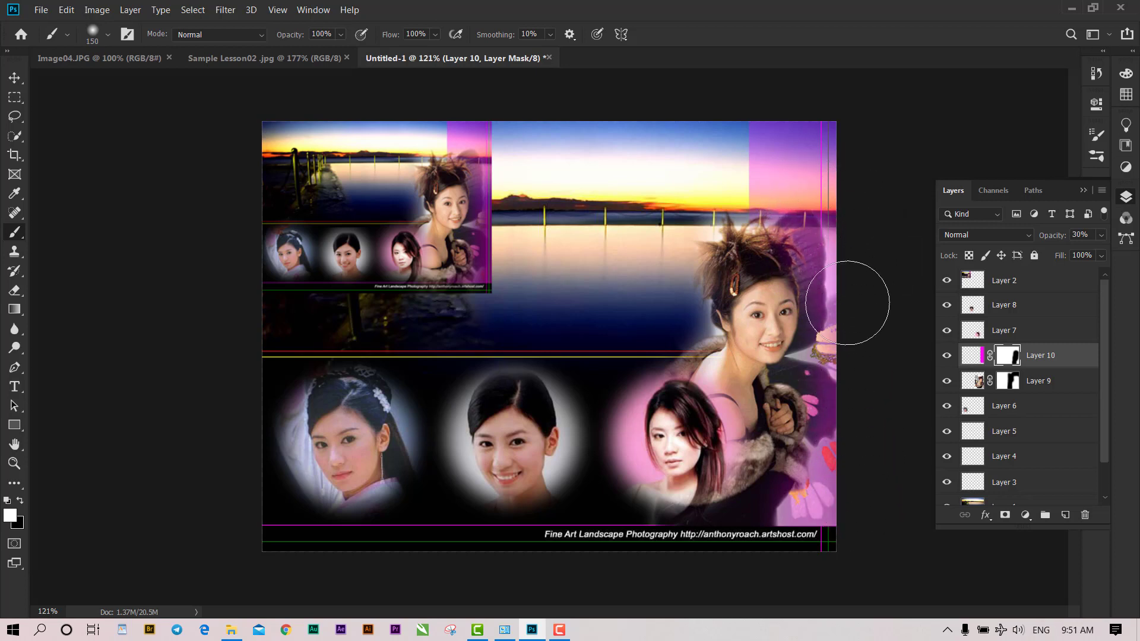
drag(847, 303, 789, 140)
drag(720, 178, 720, 186)
click(15, 79)
mouse_move(323, 185)
mouse_down()
mouse_move(421, 227)
mouse_move(452, 227)
mouse_up()
Step: Delete the top-left inset picture layer, Layer 2
key(Delete)
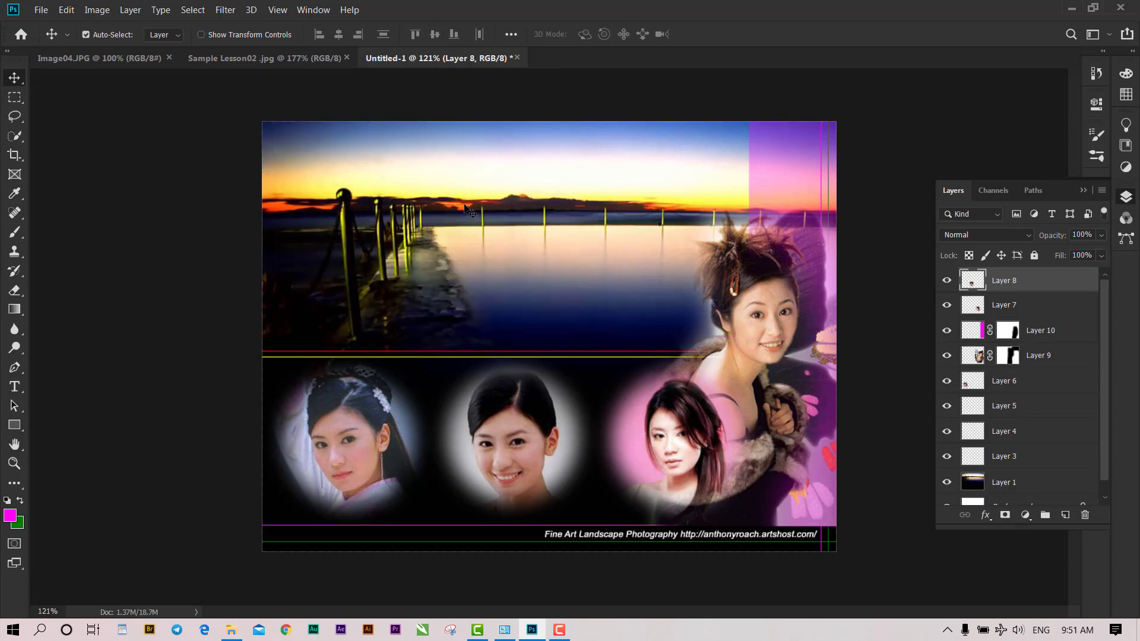
scroll(469, 209, down, 3)
scroll(593, 267, up, 2)
scroll(653, 297, up, 1)
scroll(749, 332, down, 3)
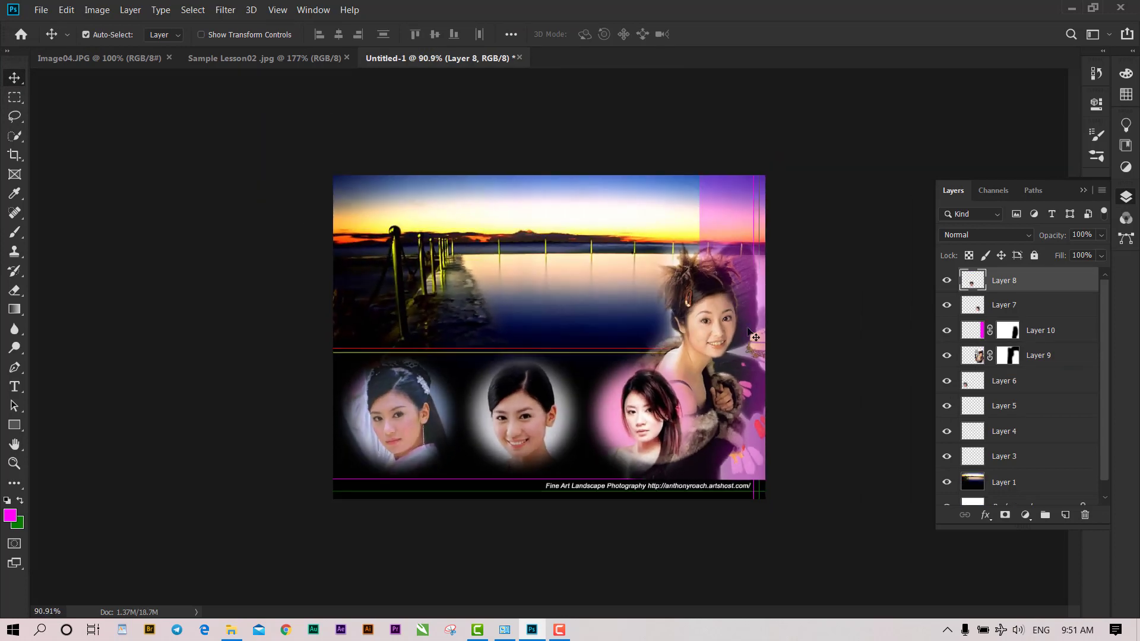
scroll(829, 321, up, 3)
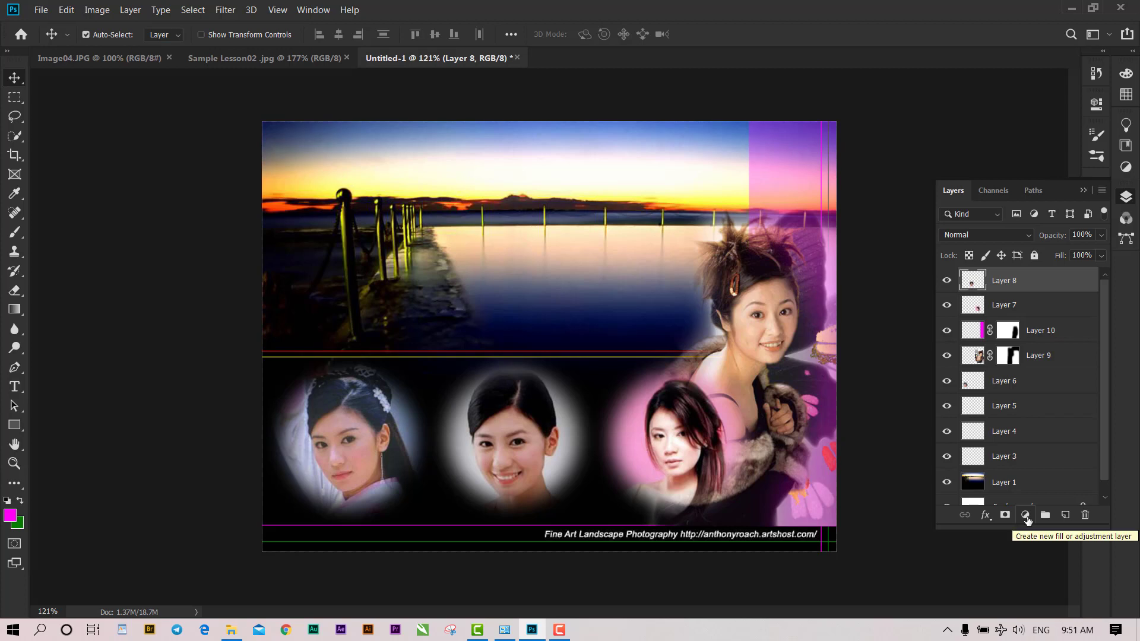
Step: Add a Levels adjustment layer with black input 76 and white input 197
click(1026, 515)
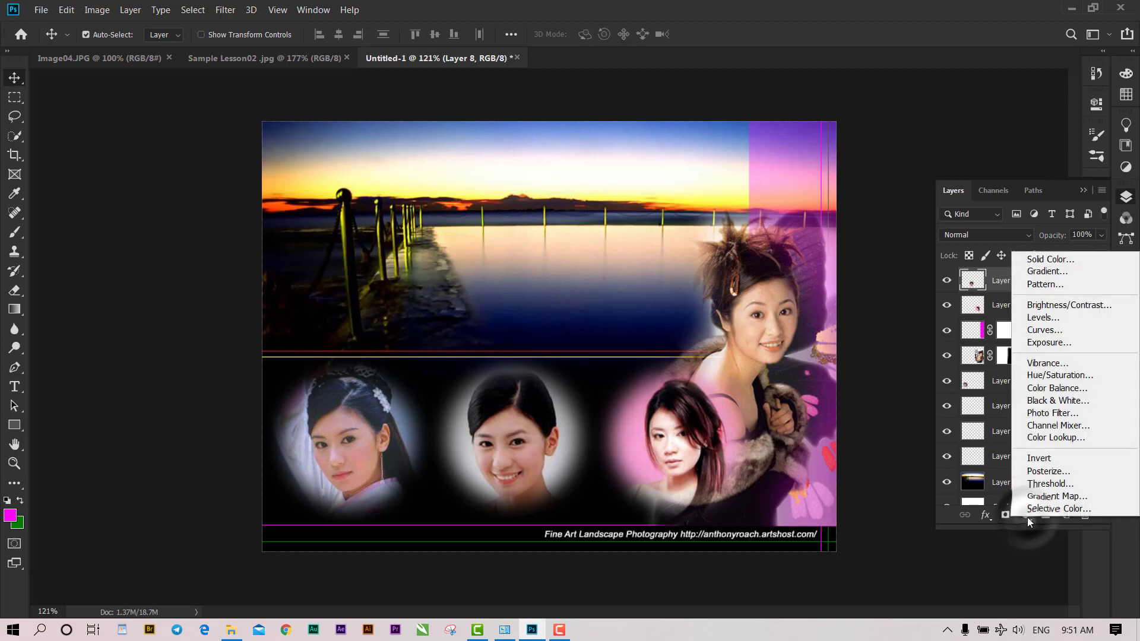
click(1063, 319)
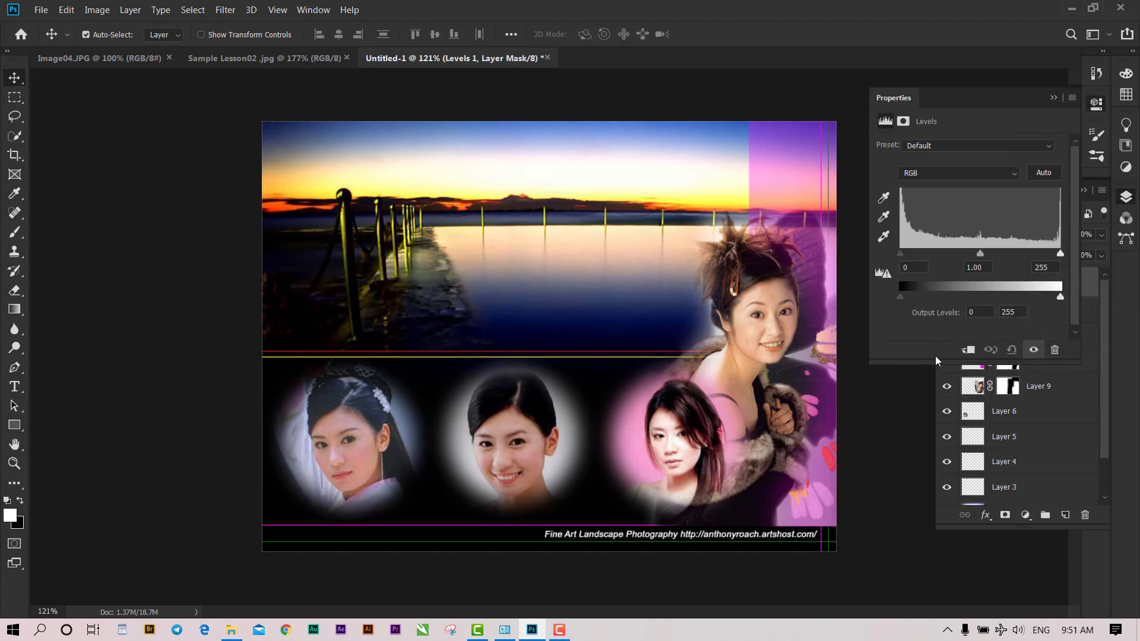
drag(966, 359, 920, 294)
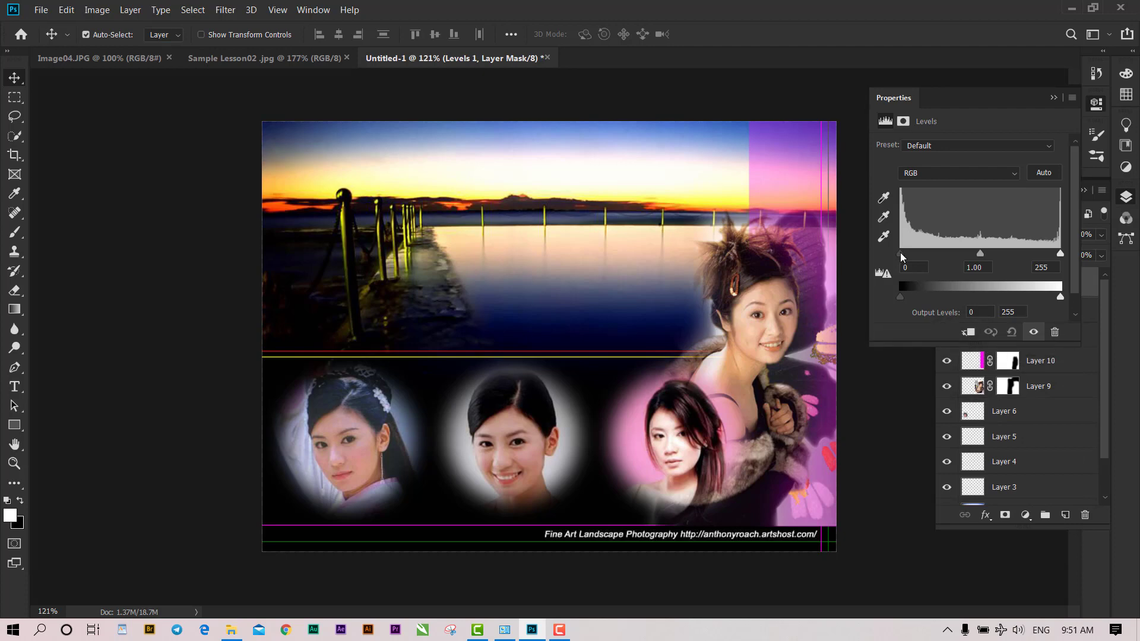
mouse_move(900, 254)
mouse_down()
mouse_move(948, 246)
mouse_move(873, 259)
mouse_move(903, 260)
mouse_up()
mouse_move(1059, 254)
mouse_down()
mouse_move(1024, 255)
mouse_move(1057, 264)
mouse_up()
click(1052, 99)
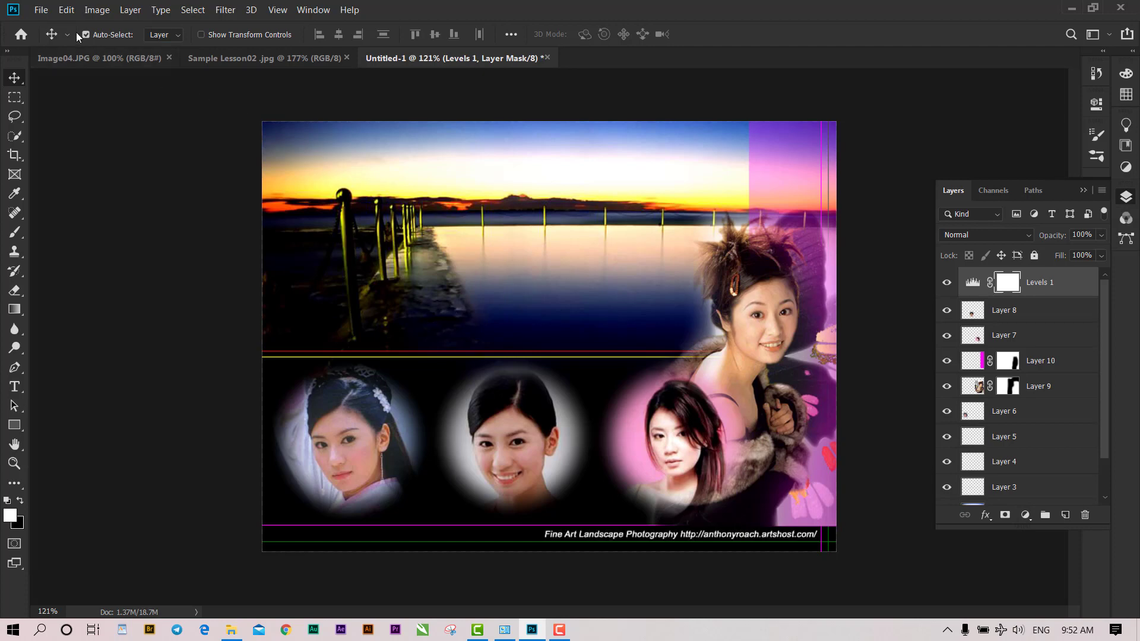
Step: Start saving the collage under the name 01 and browse to This PC's drives
click(41, 10)
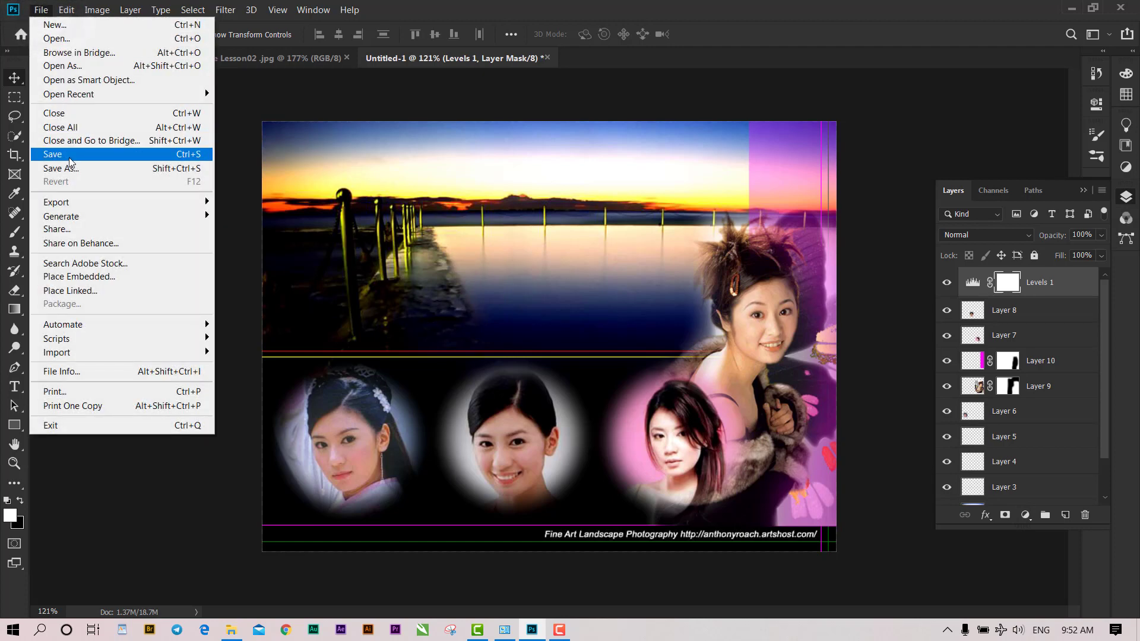
click(69, 154)
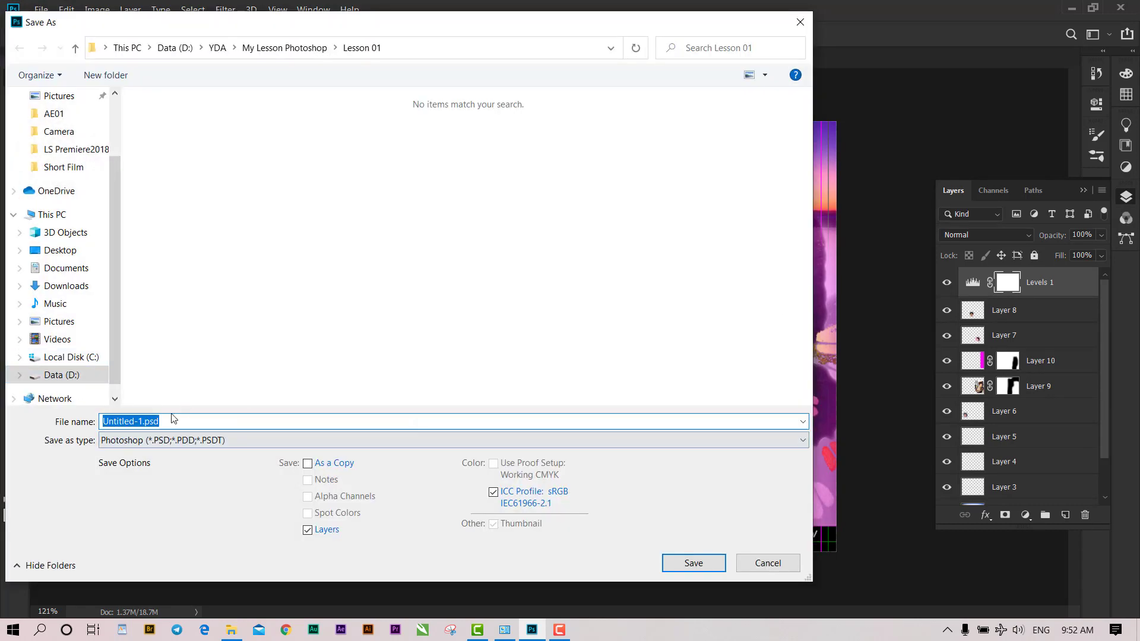
text(01)
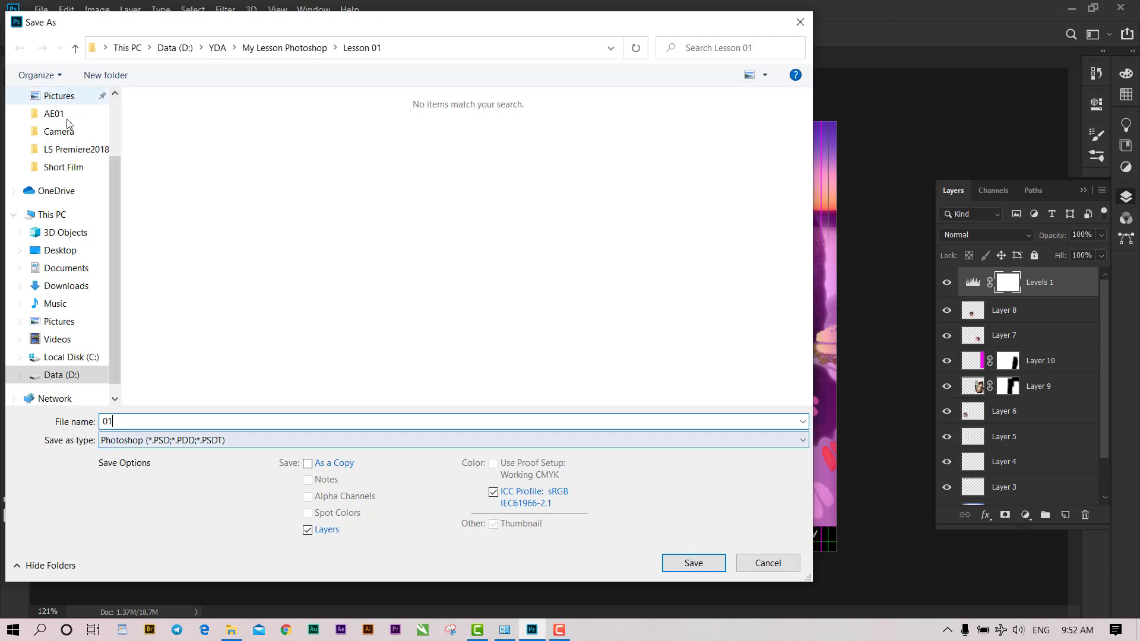
mouse_move(53, 113)
click(57, 96)
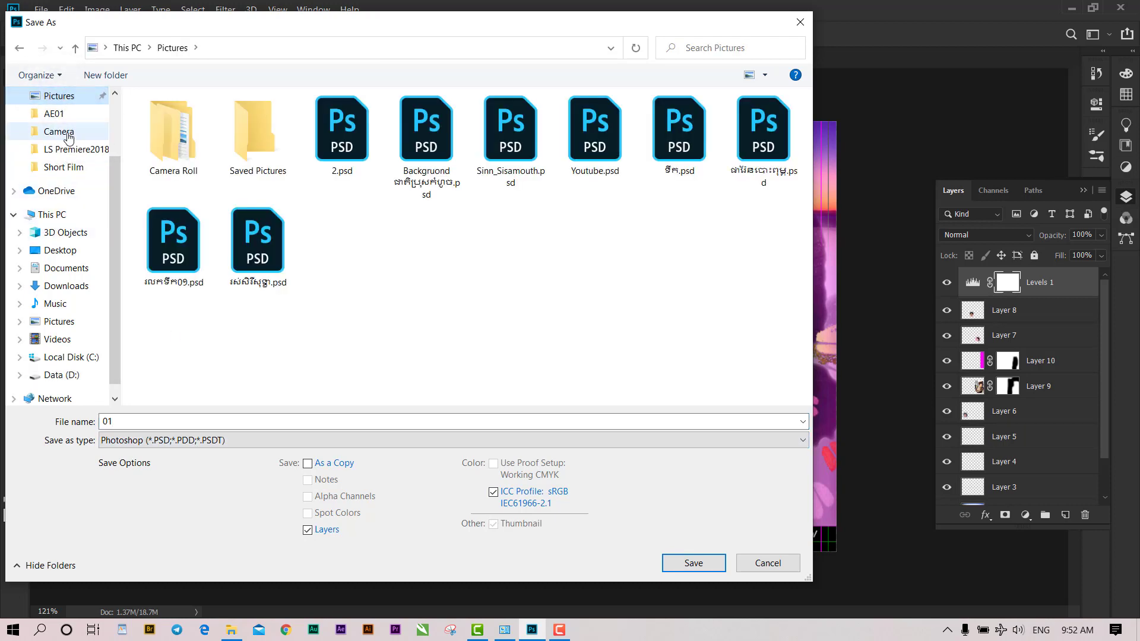
click(62, 132)
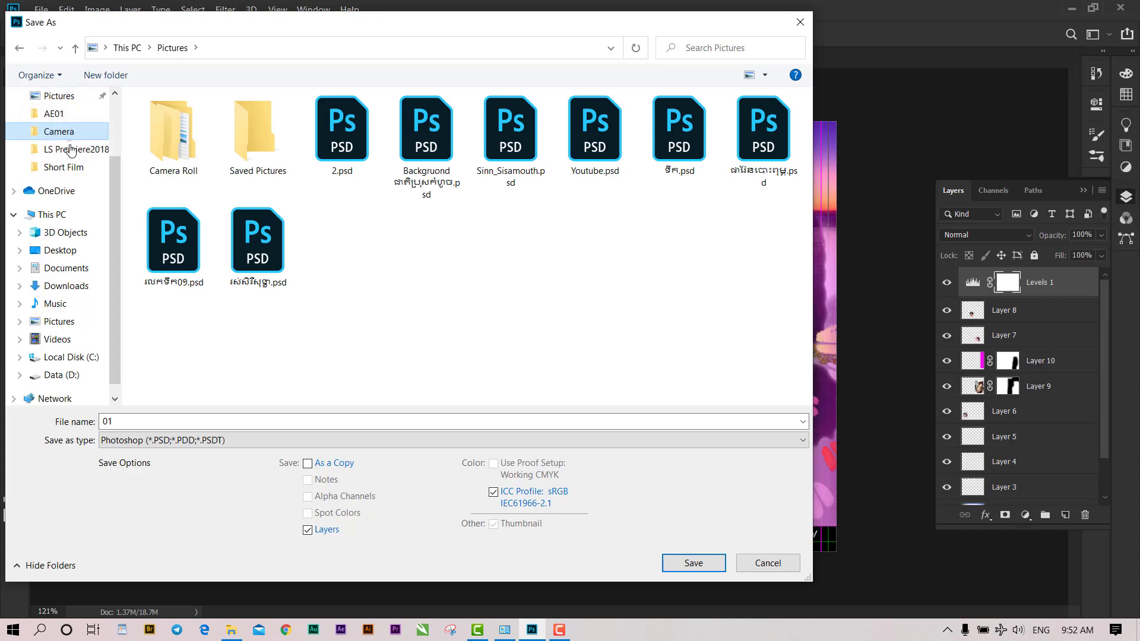
click(47, 214)
Step: Save 01.psd in Data (D:) > YDA > My Lesson Photoshop > Lesson 01, accepting compatibility
double_click(353, 280)
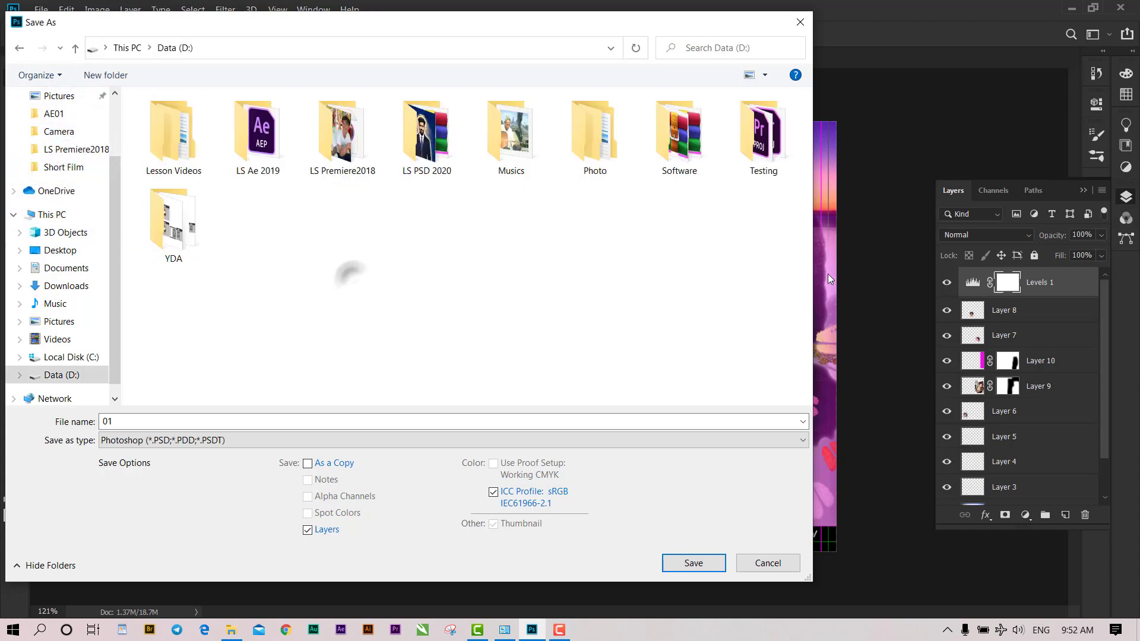
double_click(190, 224)
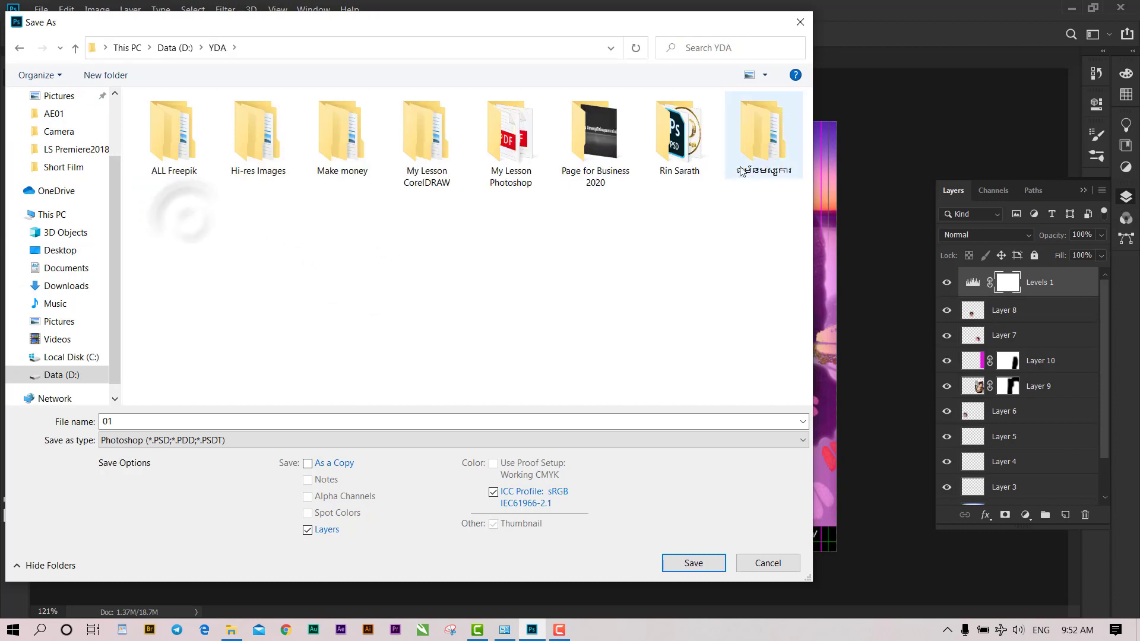
double_click(671, 136)
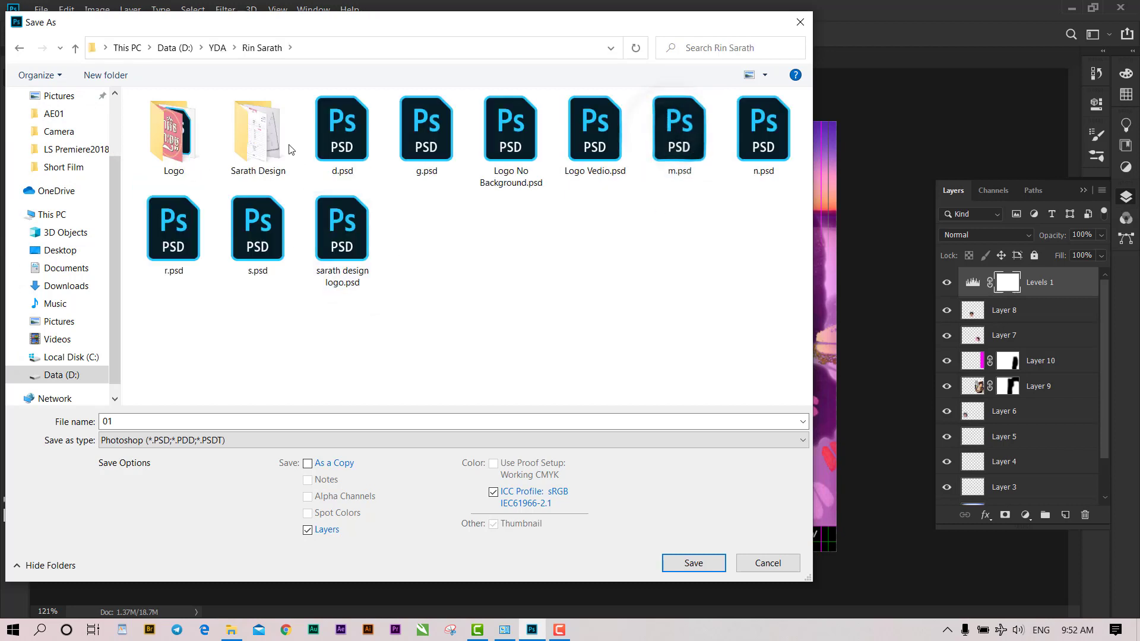
click(75, 48)
double_click(530, 154)
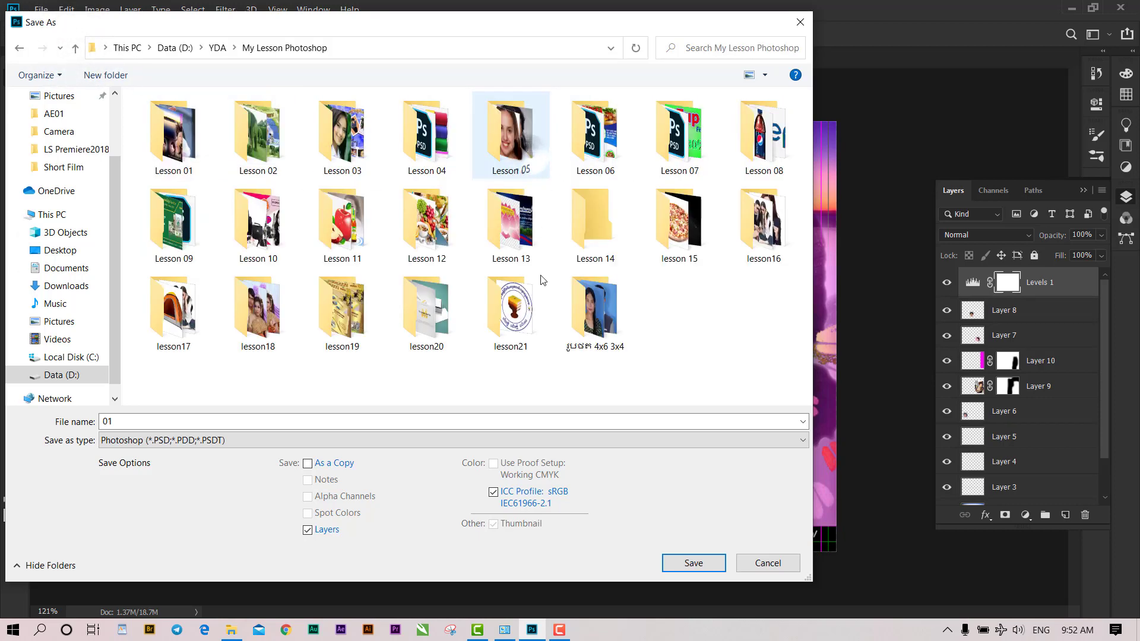
double_click(173, 135)
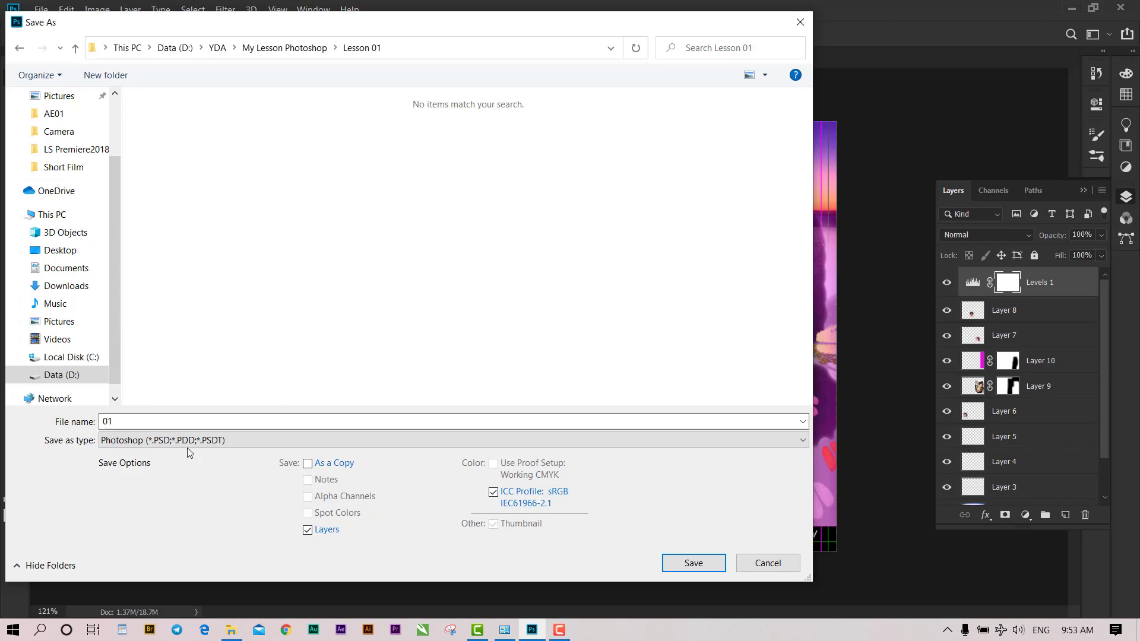
click(680, 564)
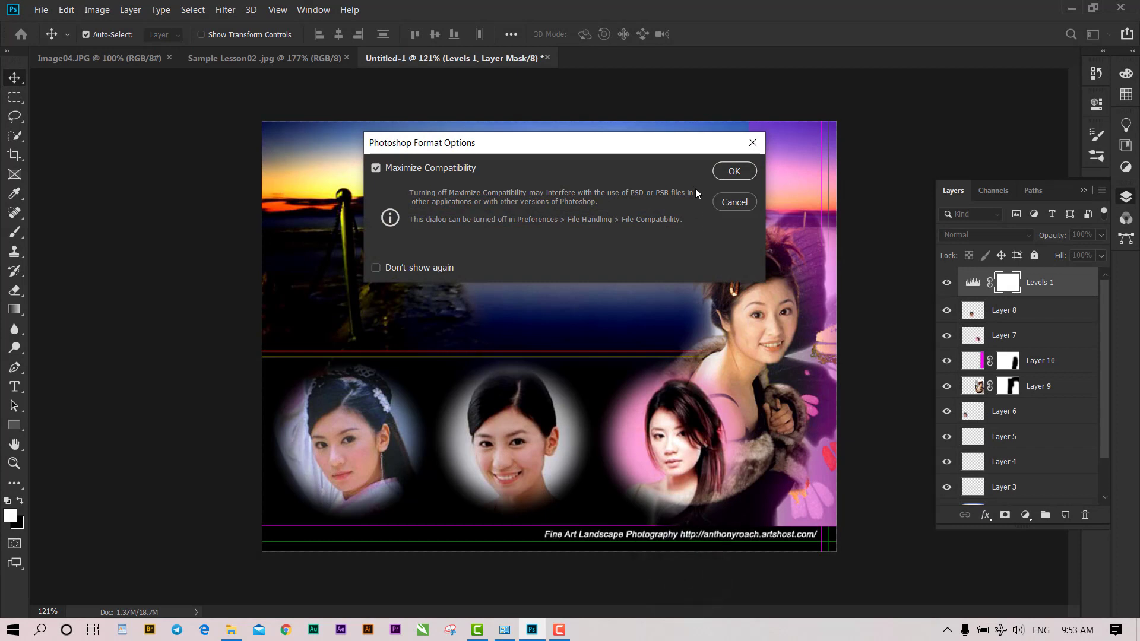
click(731, 173)
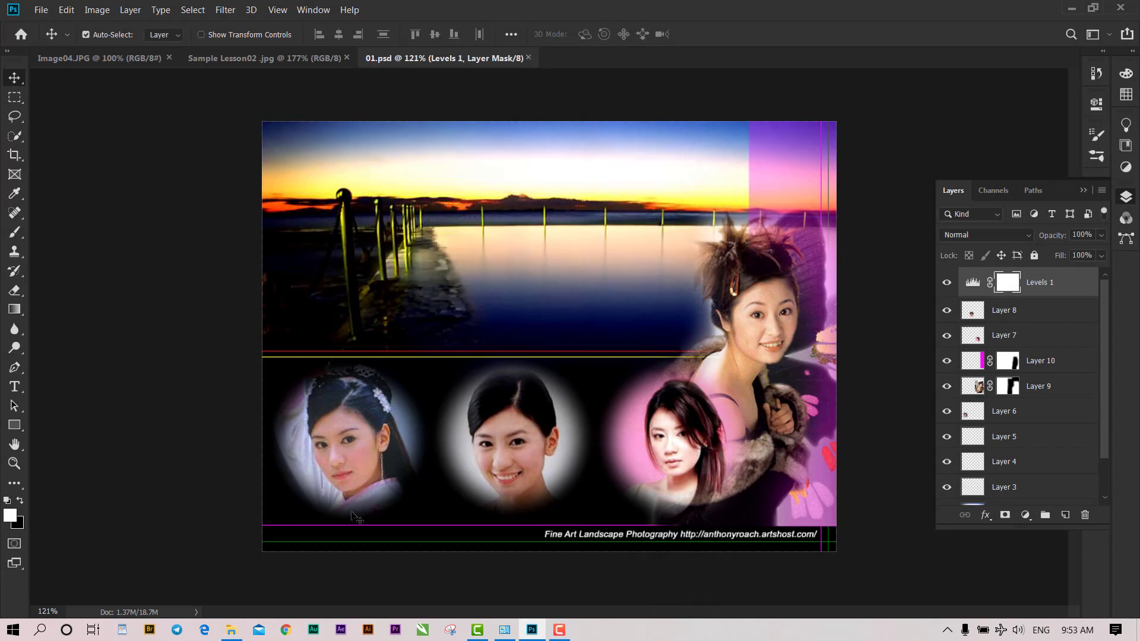